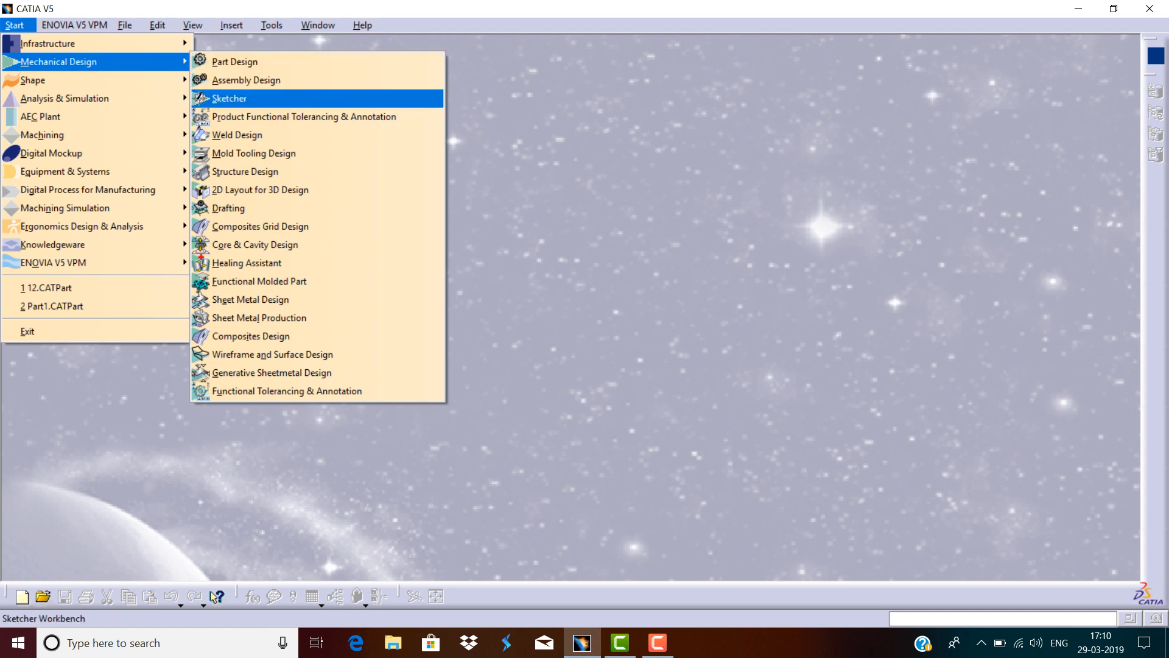
Start the Sketcher workbench, create a new part, and open a sketch on the xy plane.
key("Return")
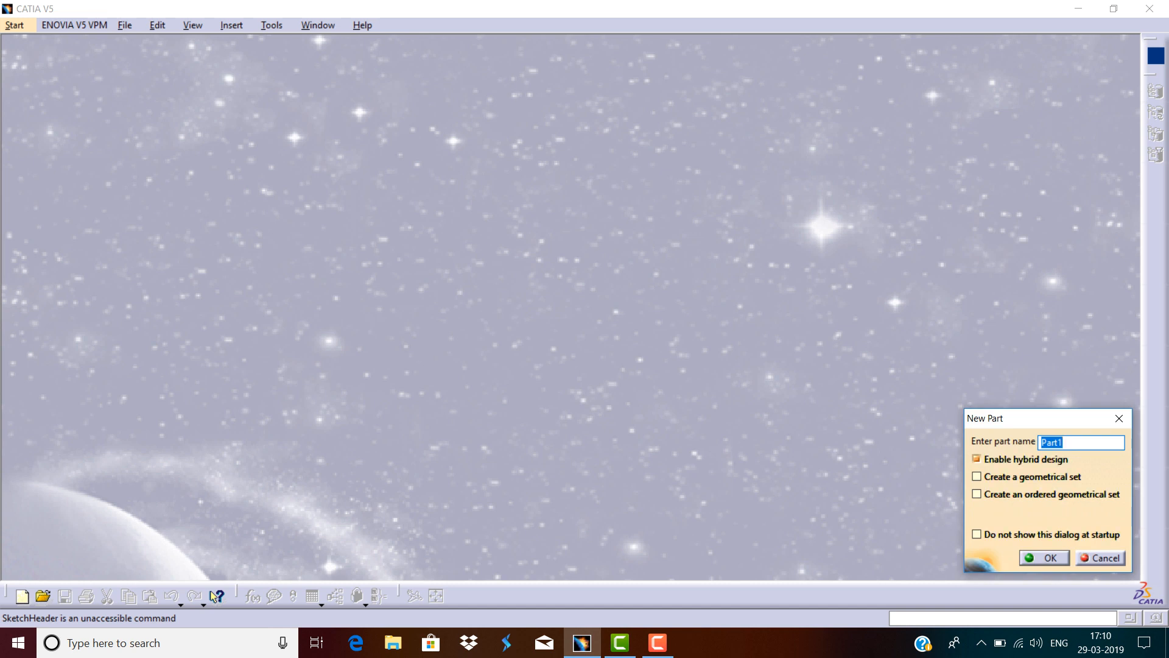
left_click(1044, 558)
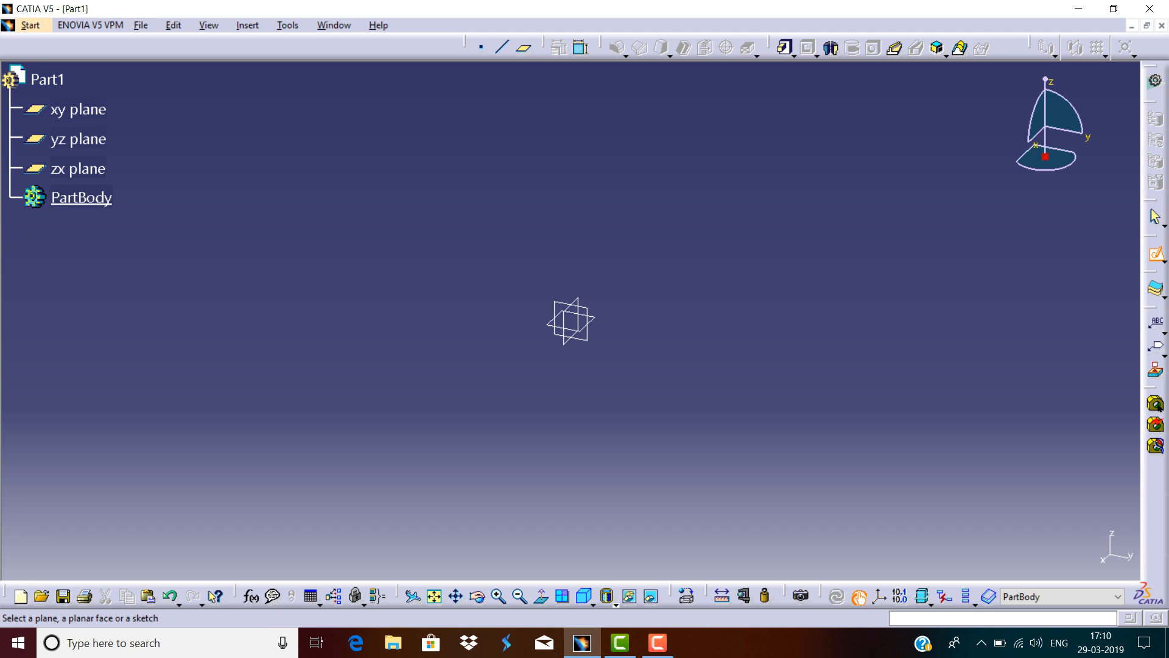
left_click(78, 110)
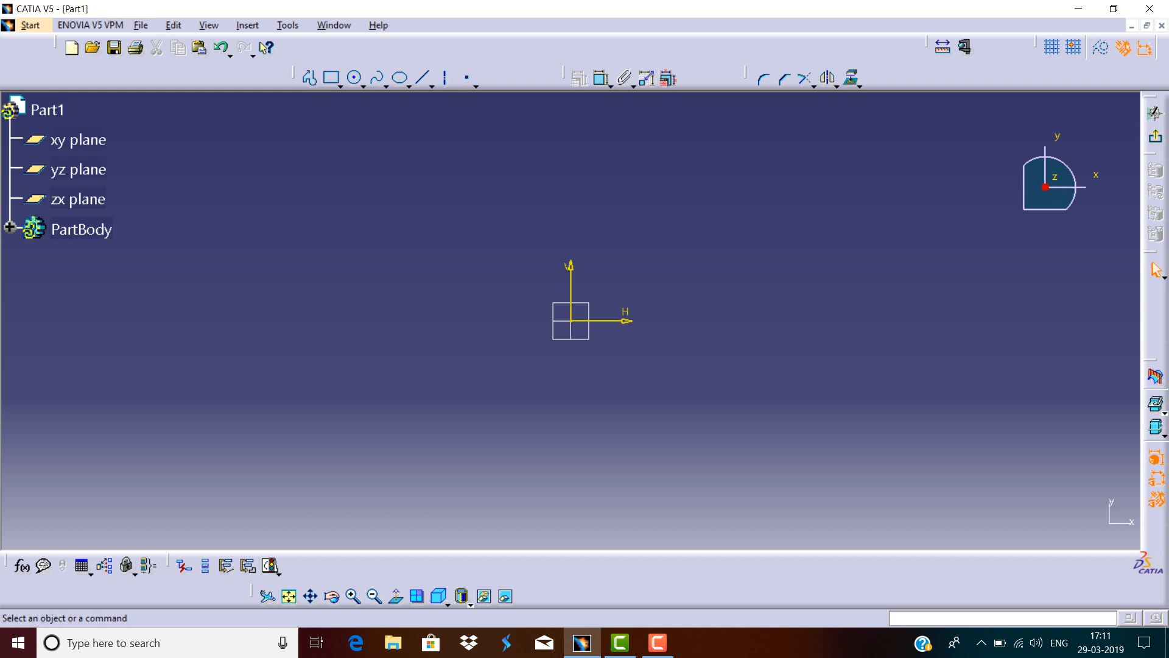
left_click(467, 78)
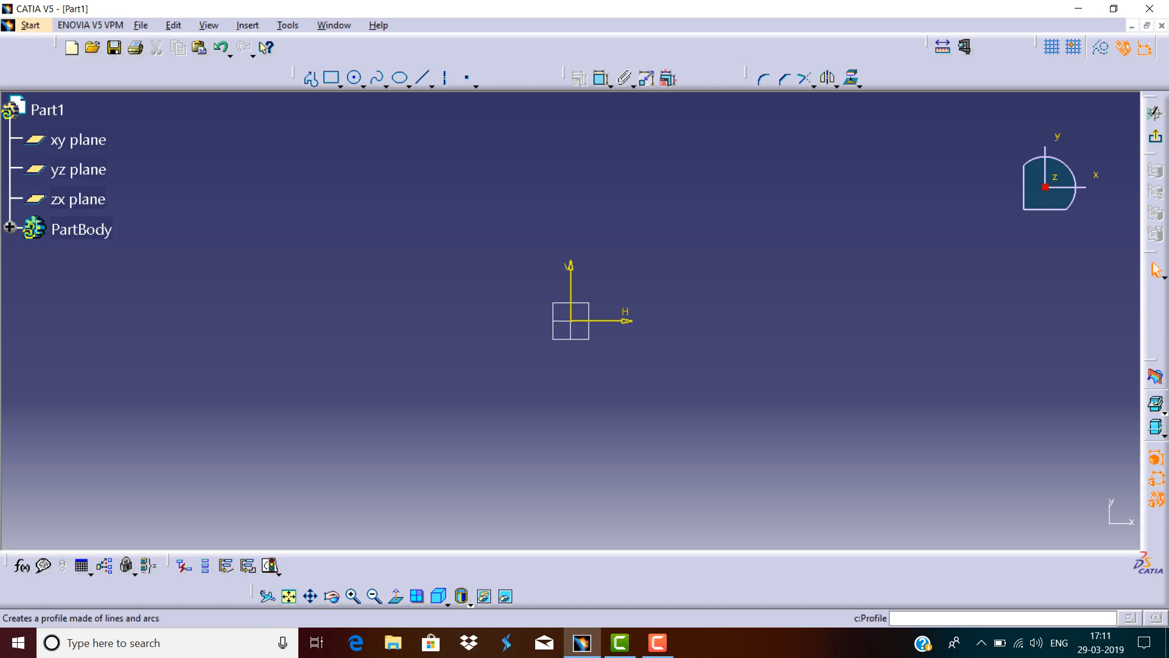
mouse_move(296, 77)
left_mouse_down()
mouse_move(236, 55)
mouse_move(230, 67)
mouse_move(287, 140)
left_mouse_up()
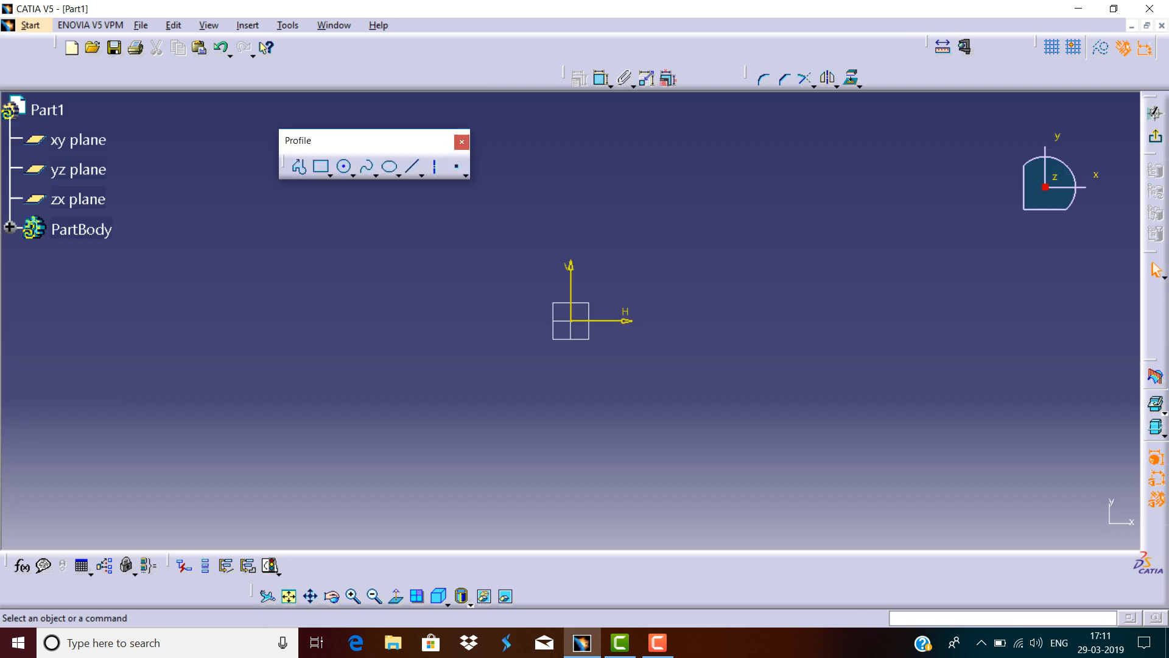
left_click_drag(341, 140, 288, 74)
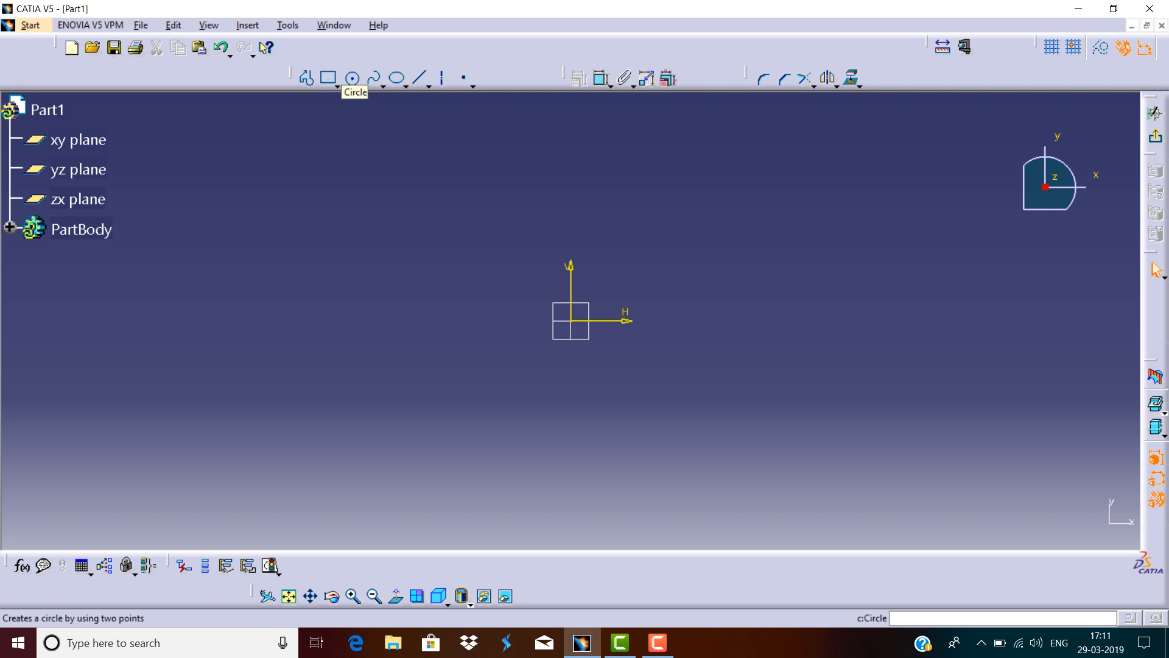
Draw a single line from the origin up and to the right, about 119 mm long at about 20°.
left_click(421, 77)
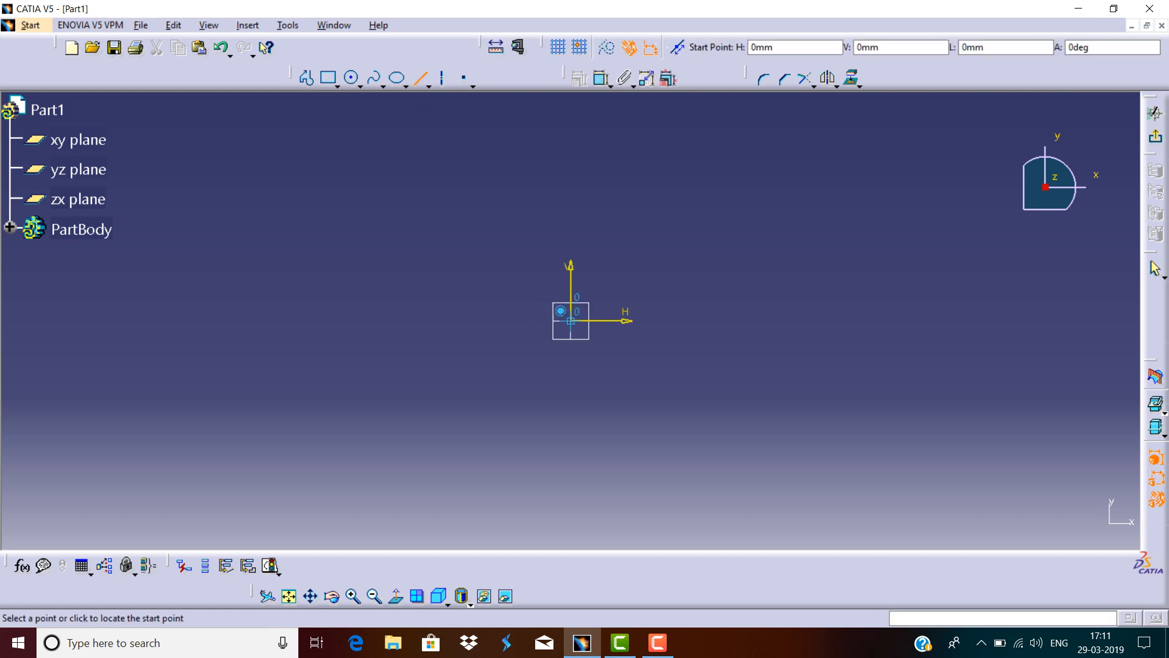
left_click(571, 321)
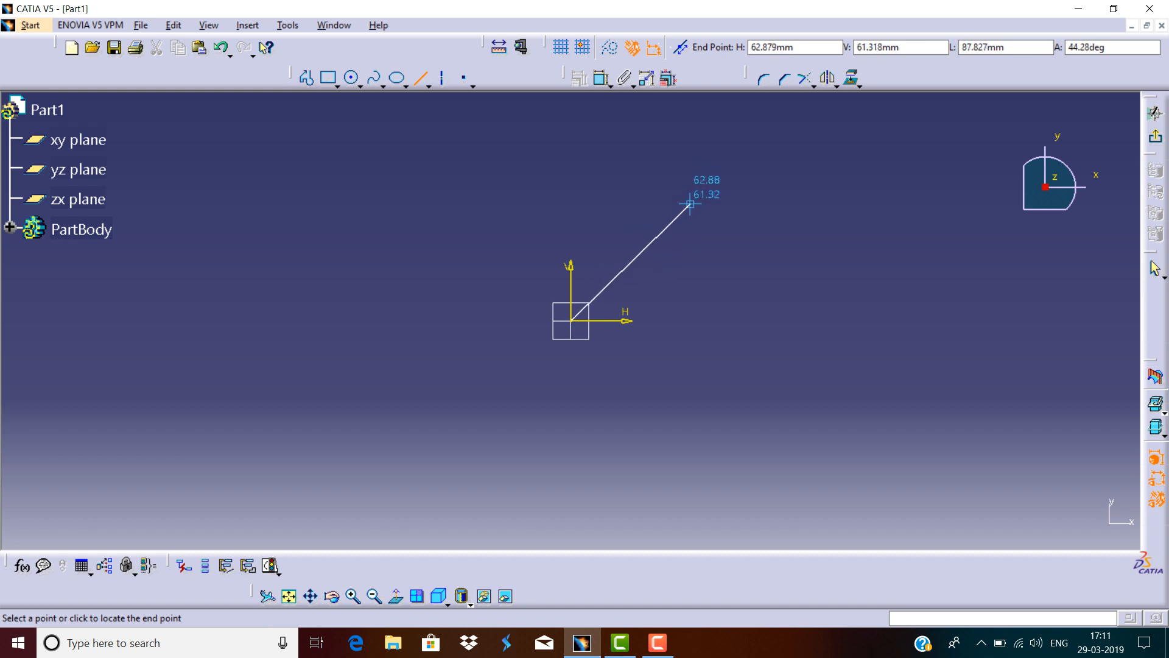
left_click(784, 244)
key("Escape")
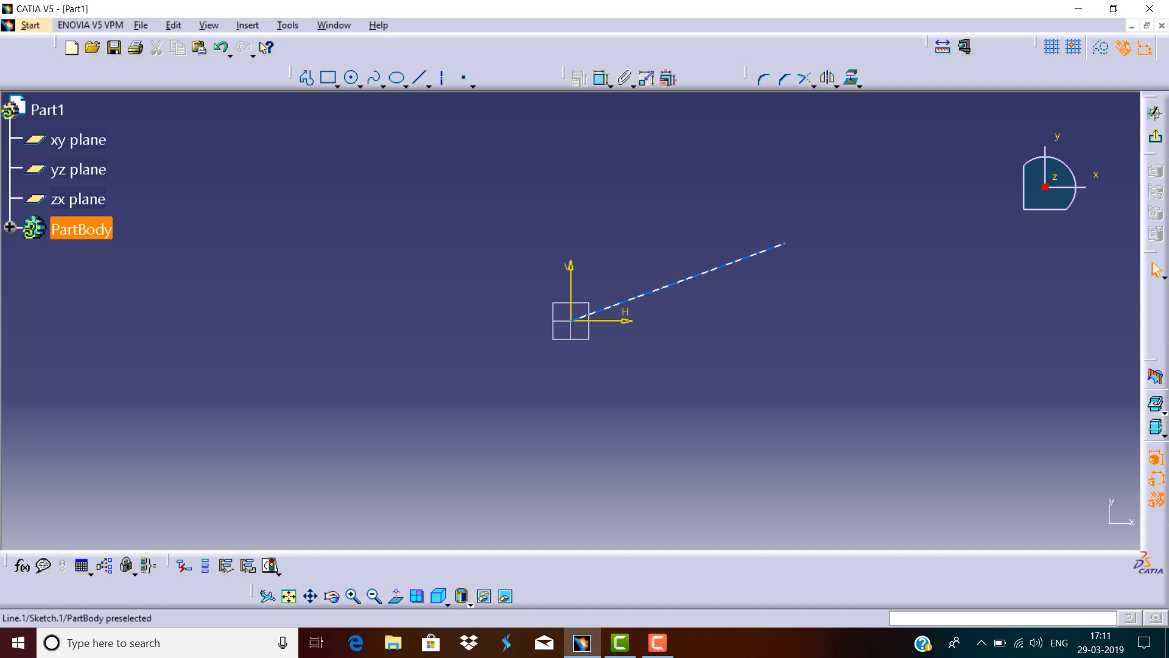
Dimension the line's length and set it to 120 mm.
left_click(676, 283)
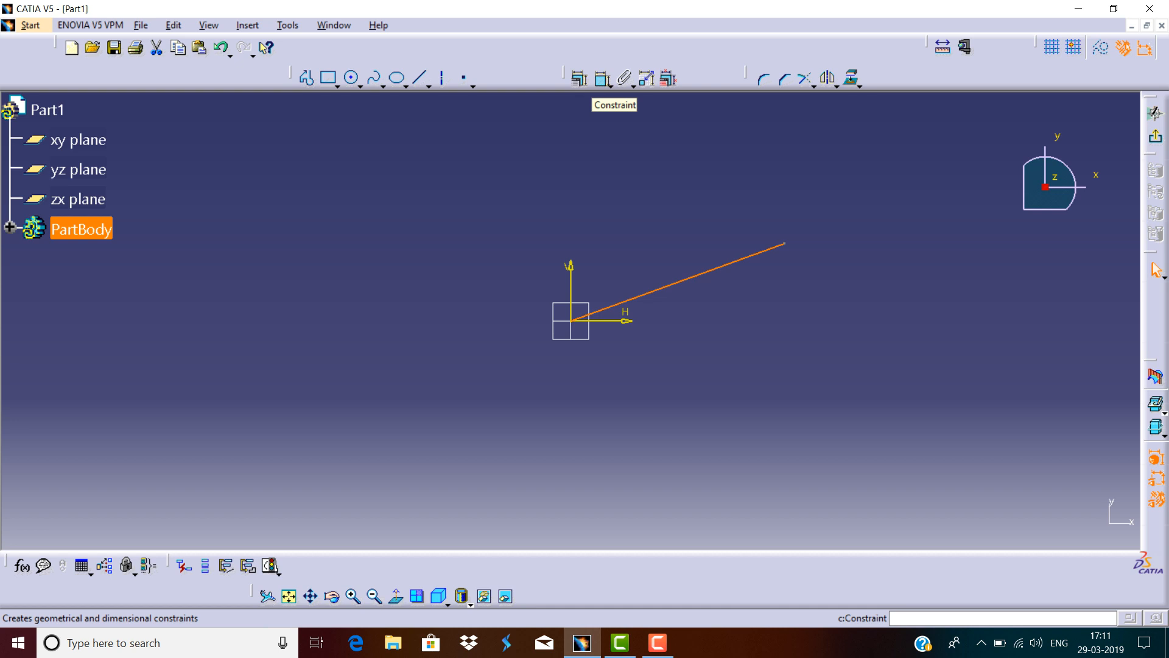
left_click(602, 78)
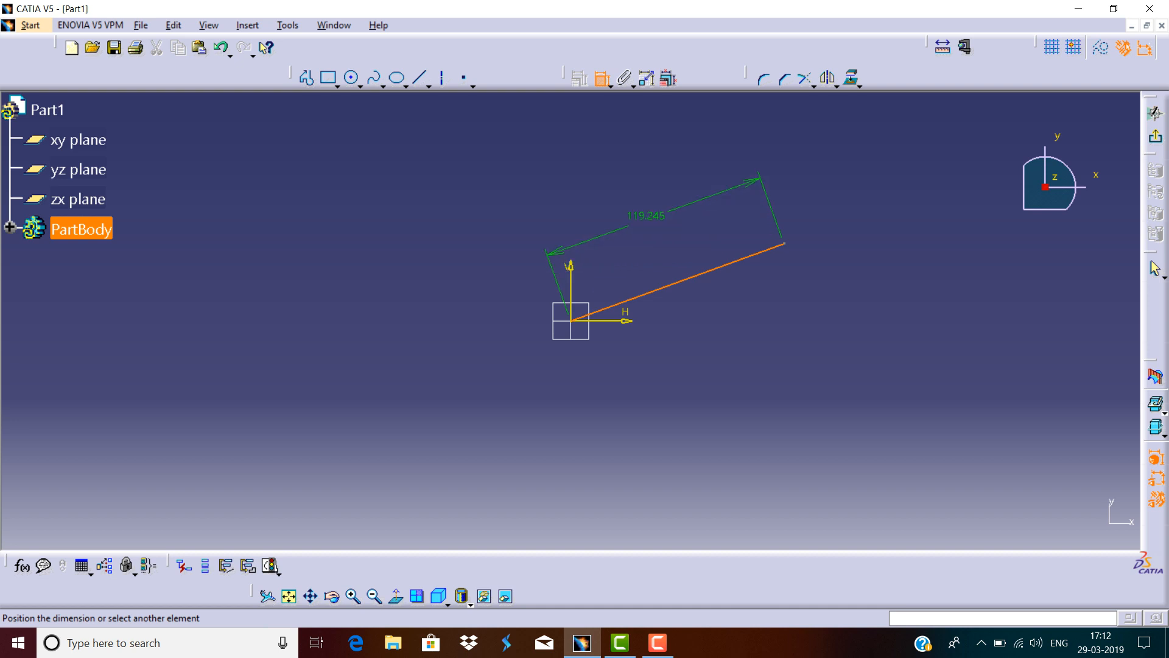
left_click(647, 216)
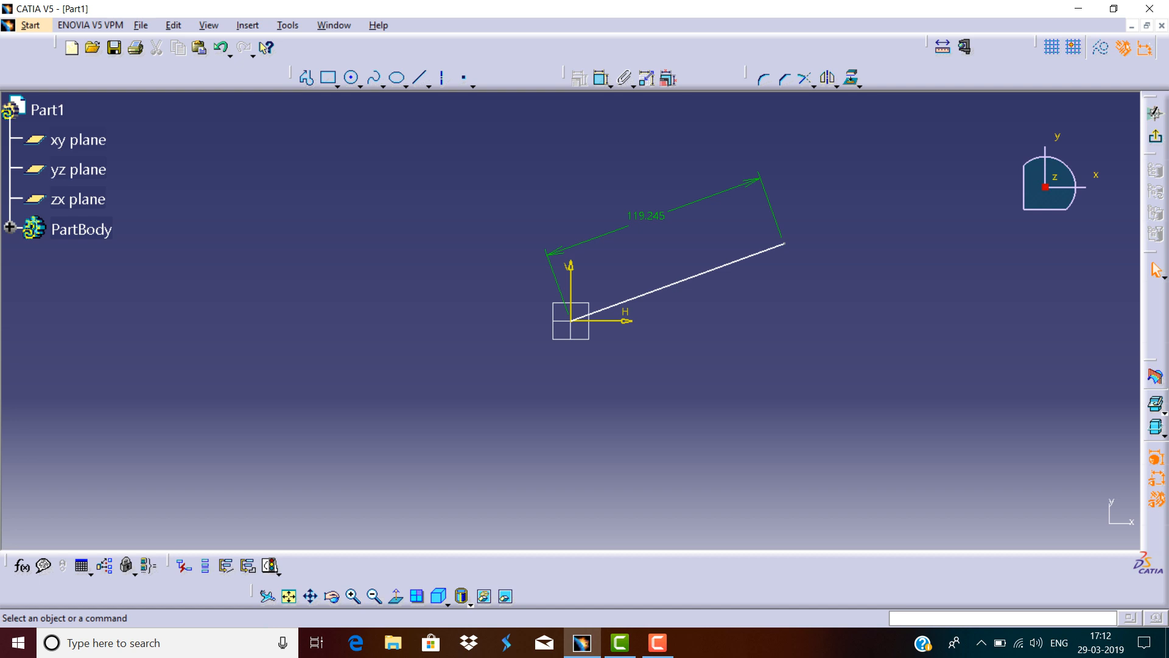
double_click(647, 216)
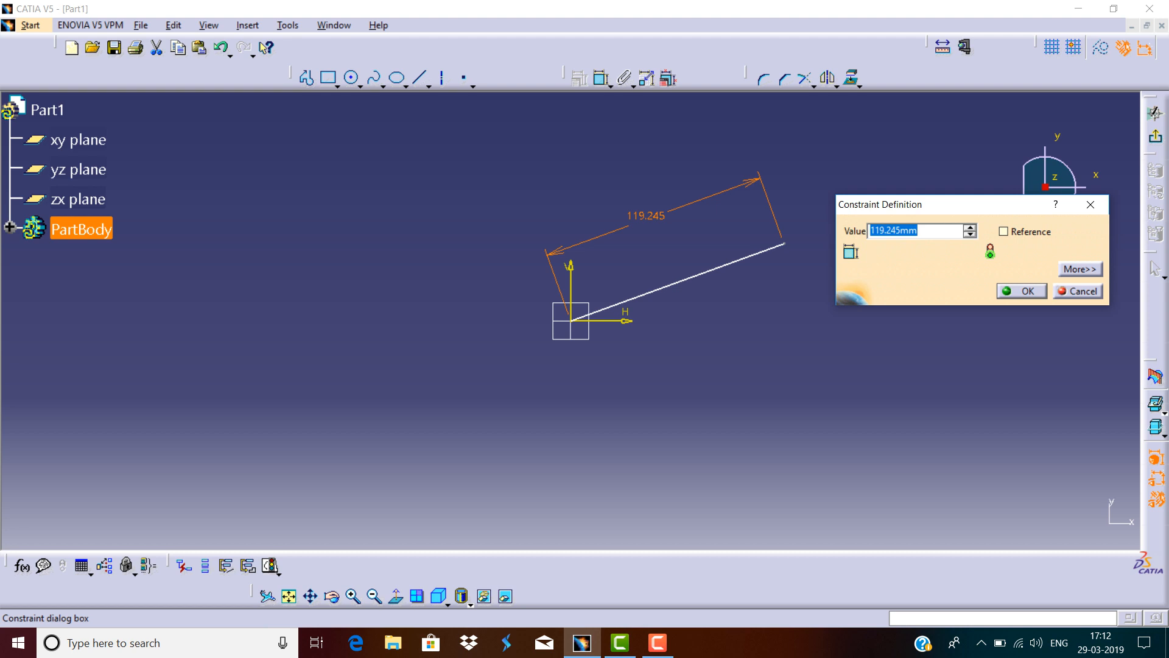
type("120")
key("Return")
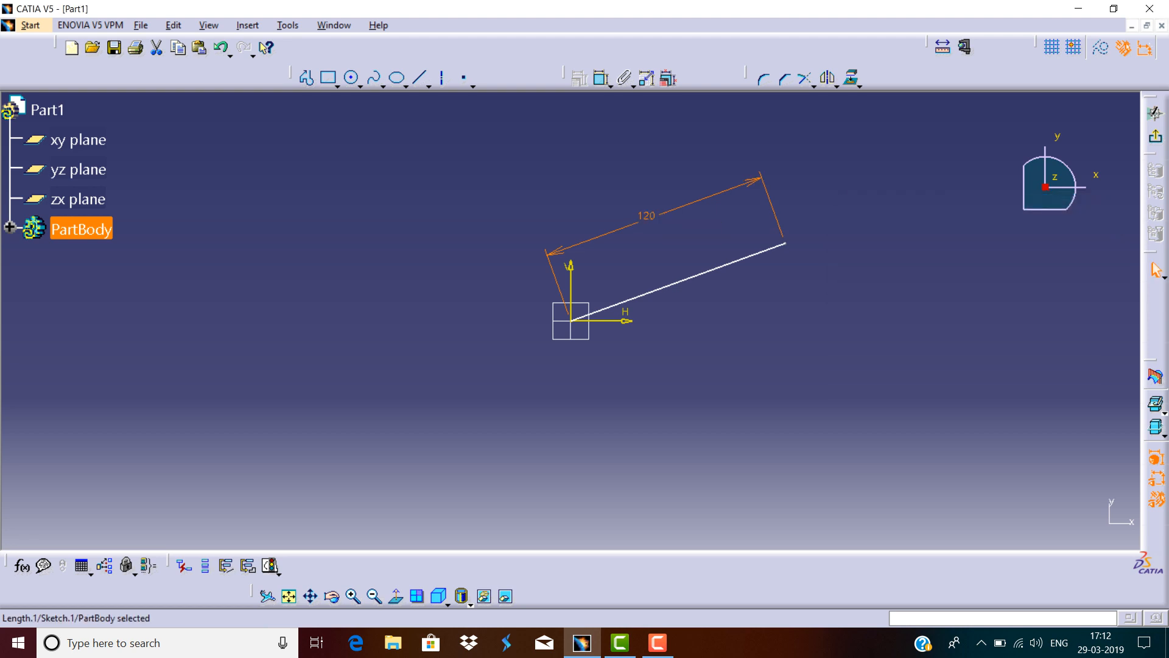
key("Escape")
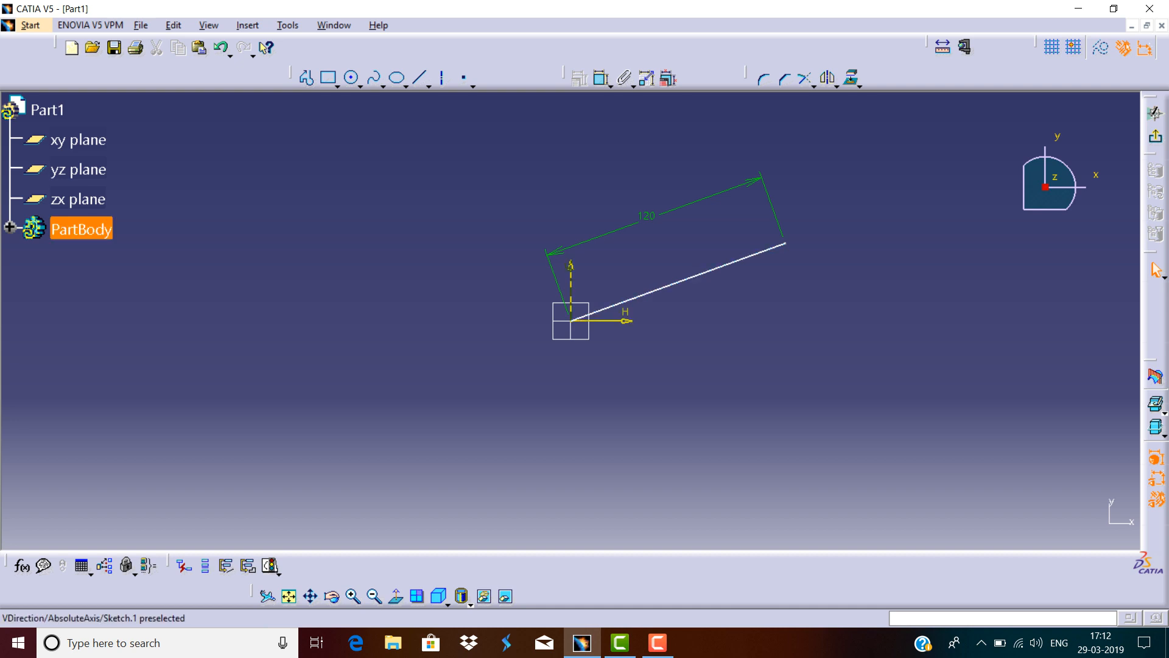
Constrain the angle between the line and the horizontal axis to 20°.
left_click(603, 79)
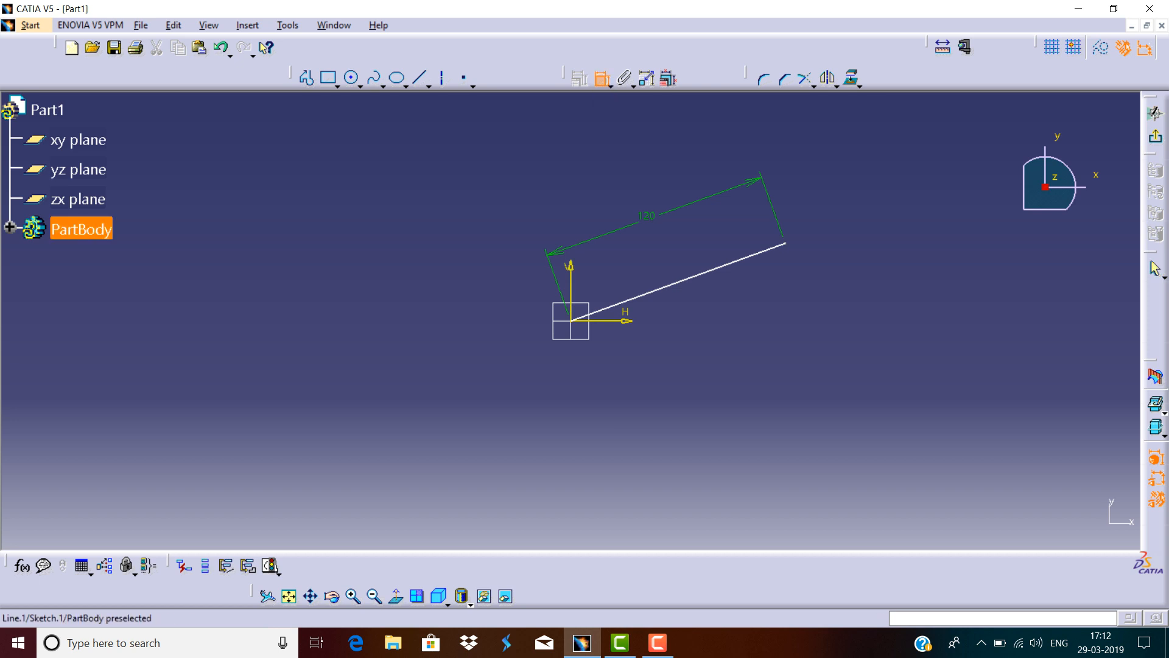
left_click(609, 306)
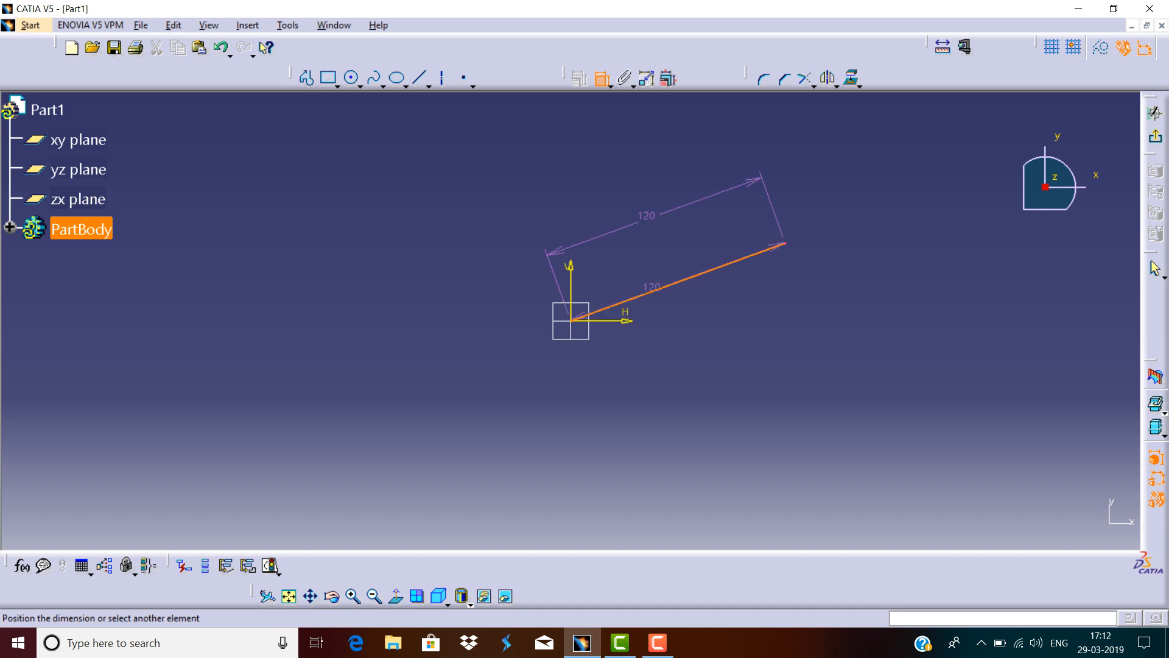
left_click(625, 319)
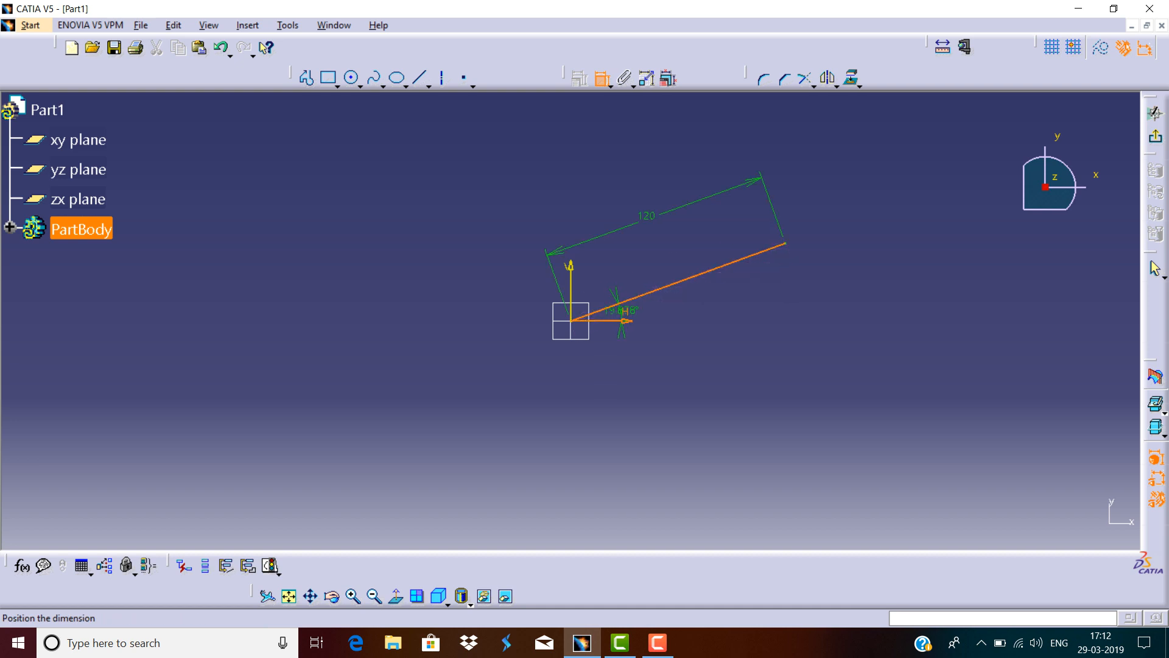
left_click(667, 302)
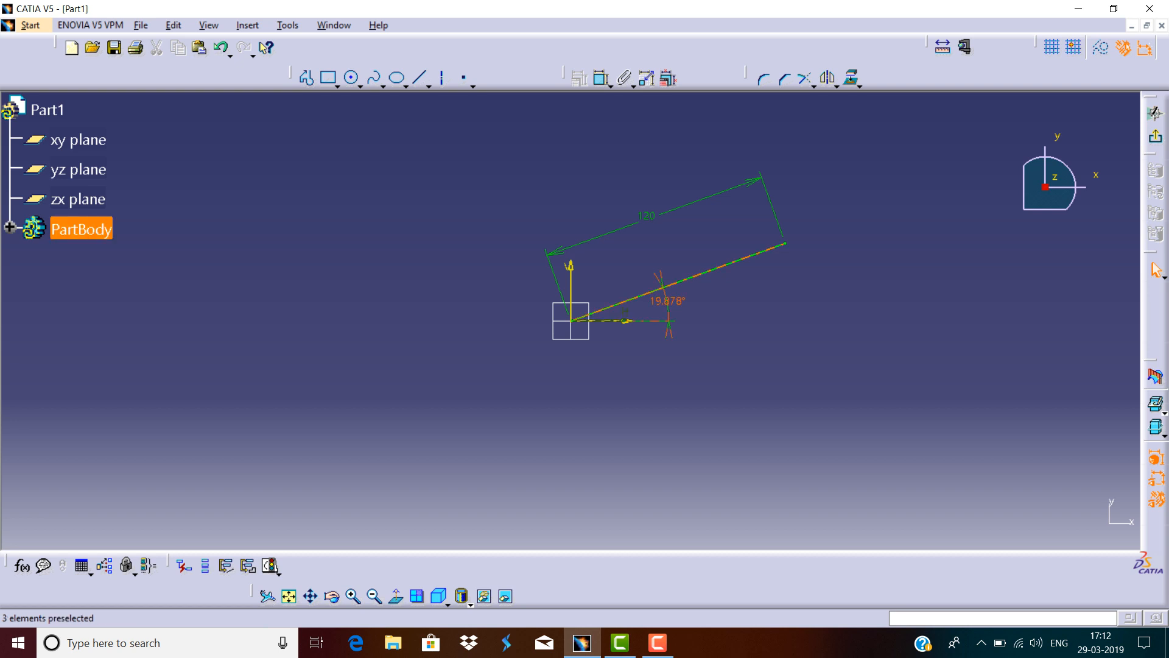
double_click(665, 301)
type("20deg")
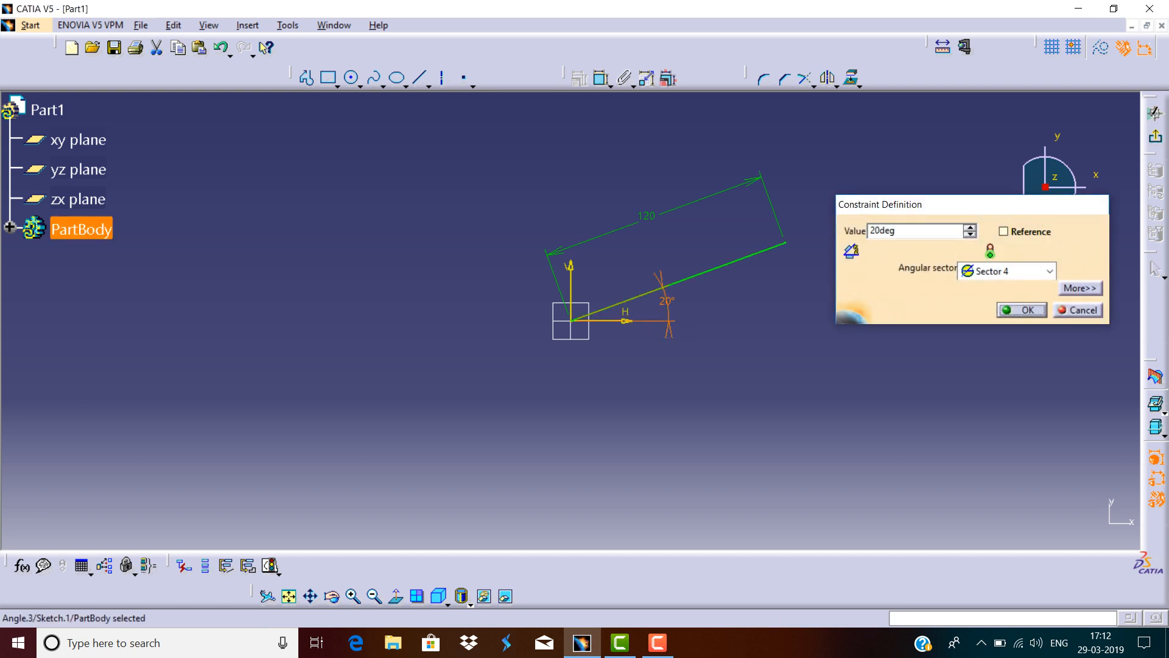
key("Return")
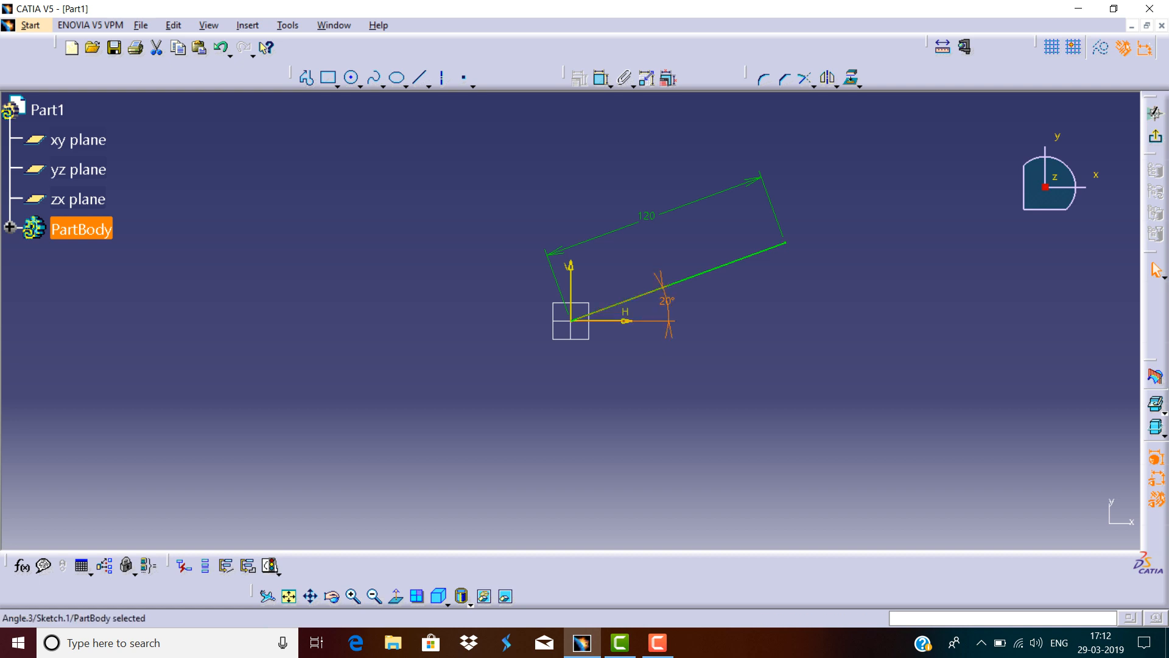
key("Escape")
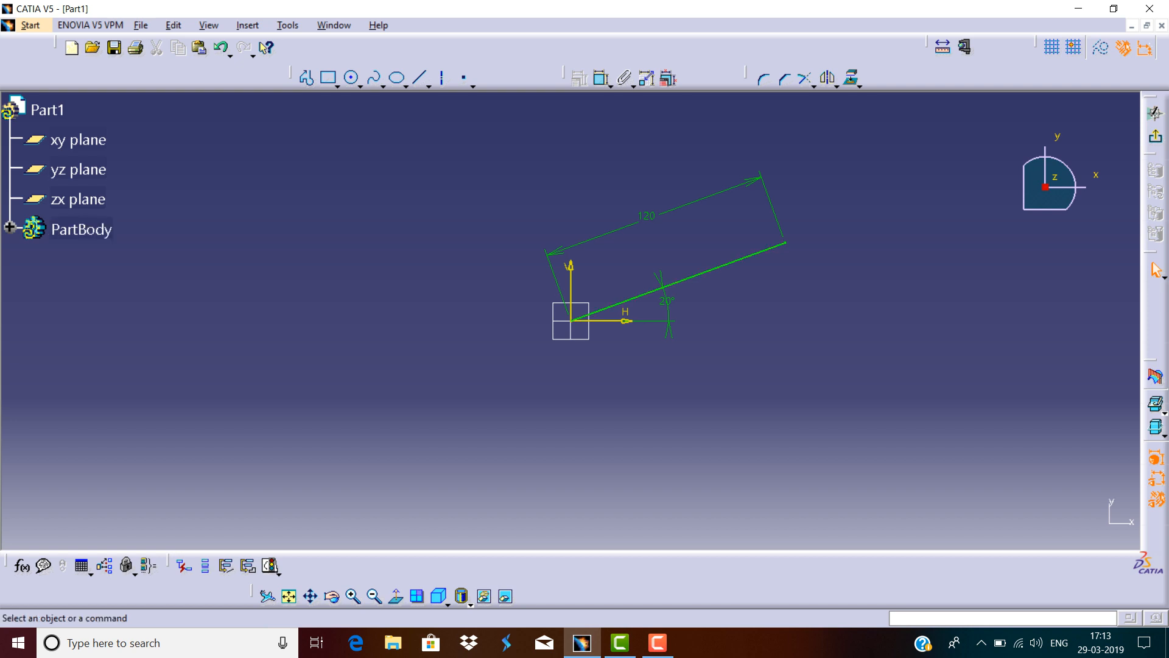
Select the line with its constraints and delete them.
mouse_move(817, 176)
left_mouse_down()
mouse_move(664, 358)
mouse_move(585, 384)
mouse_move(553, 368)
left_mouse_up()
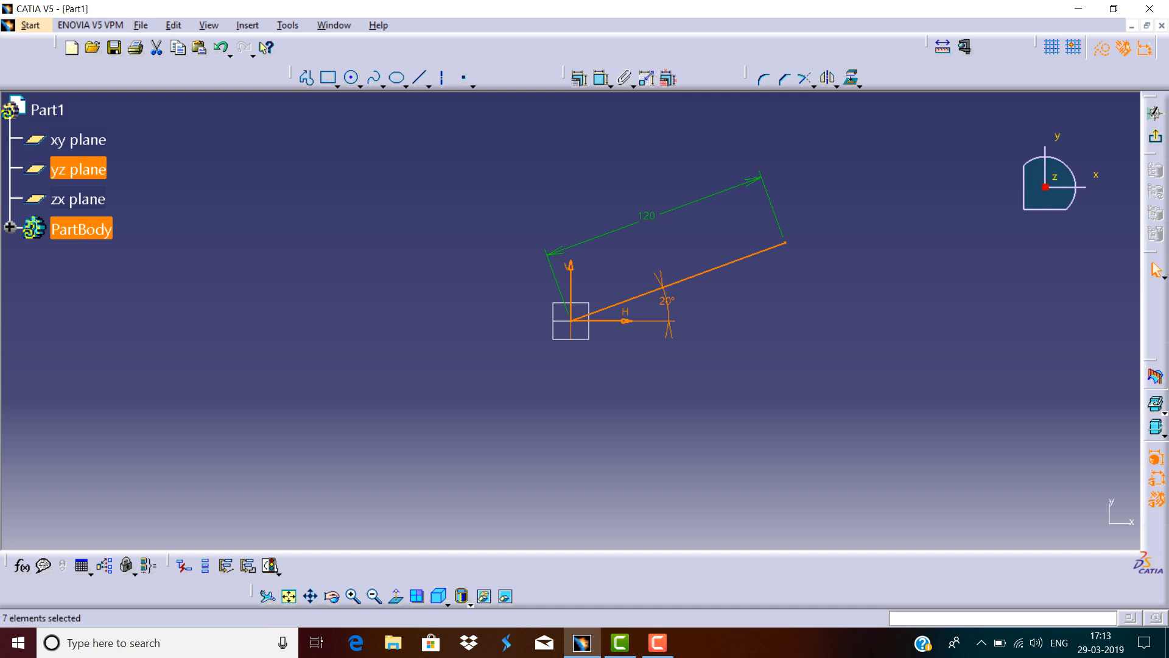
mouse_move(860, 155)
left_mouse_down()
mouse_move(804, 244)
mouse_move(619, 368)
mouse_move(539, 378)
left_mouse_up()
key("Delete")
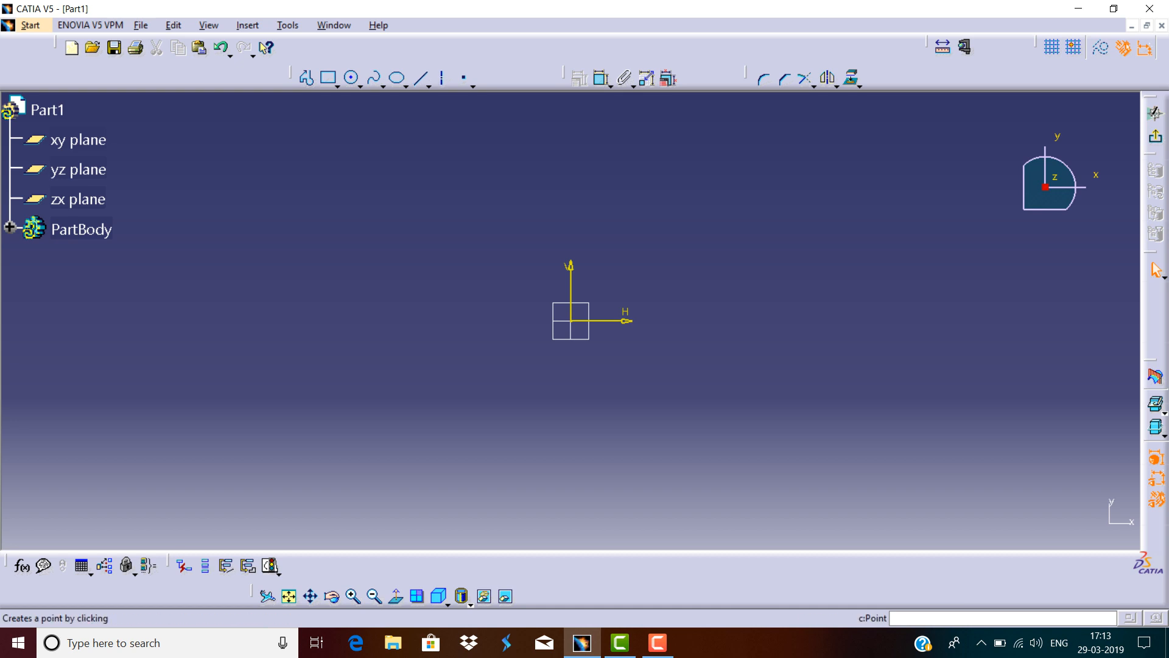
Draw a line from the origin to an end point at H 125 mm and V 45 mm.
left_click(420, 77)
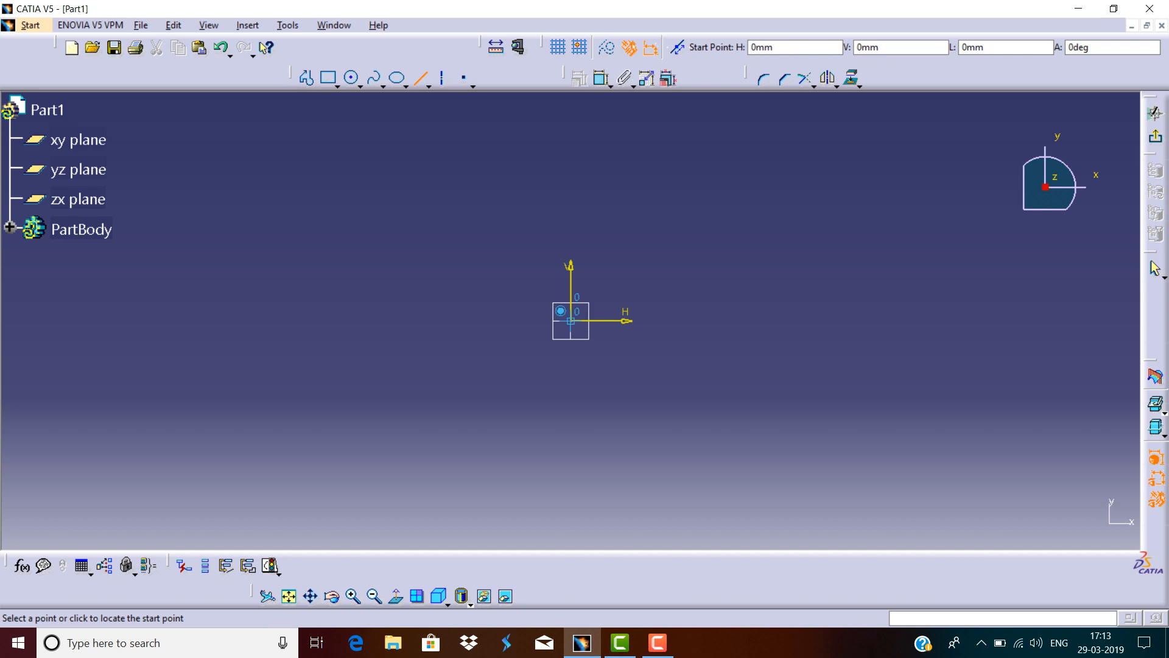
left_click(570, 320)
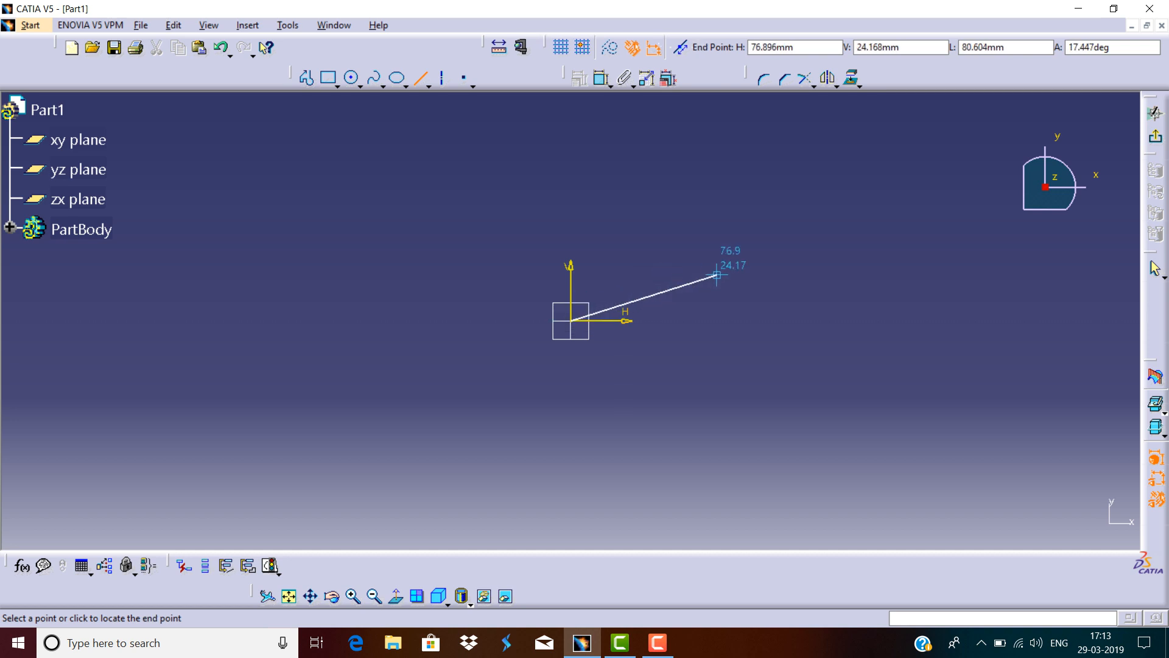
key("Tab")
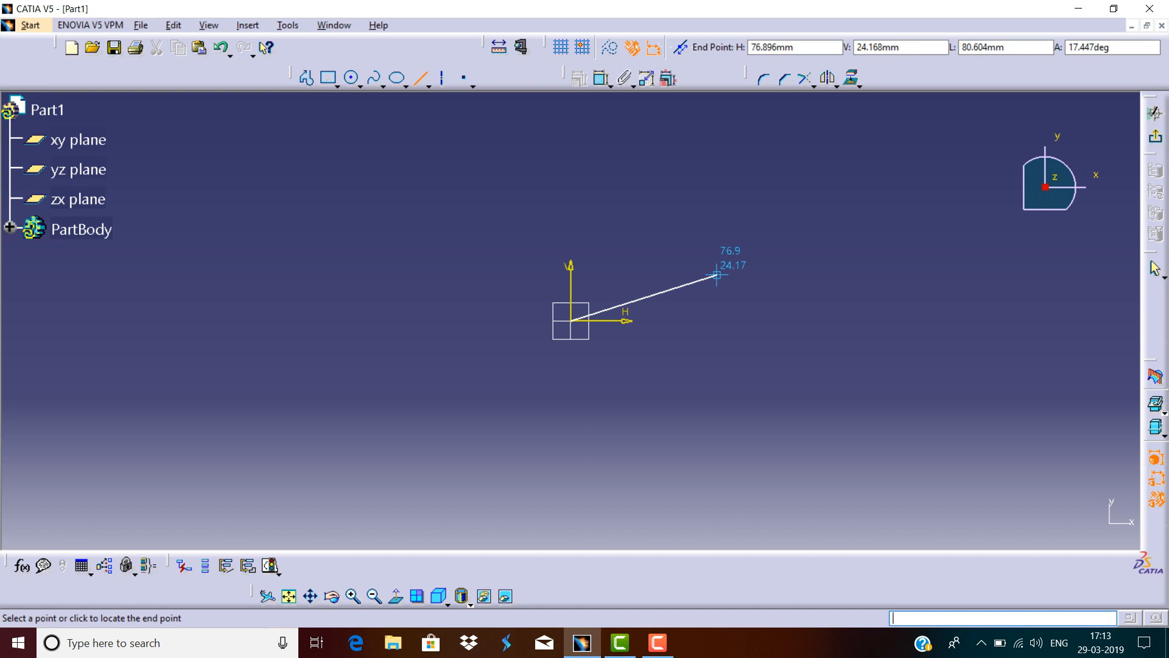
key("Tab")
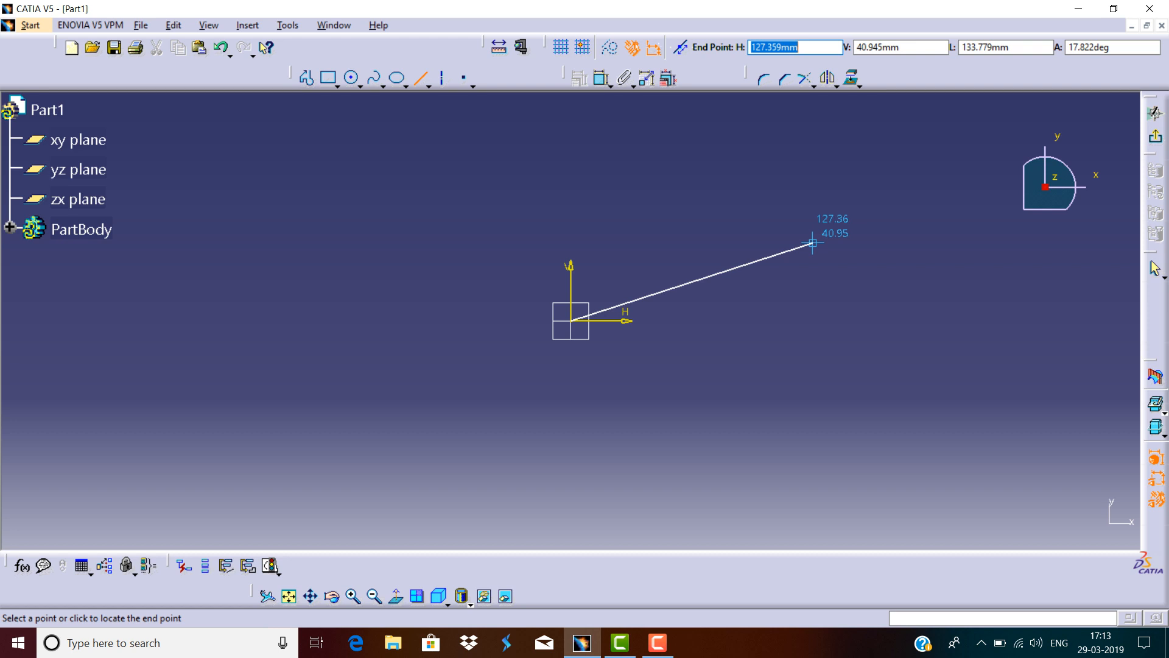
type("125")
key("Tab")
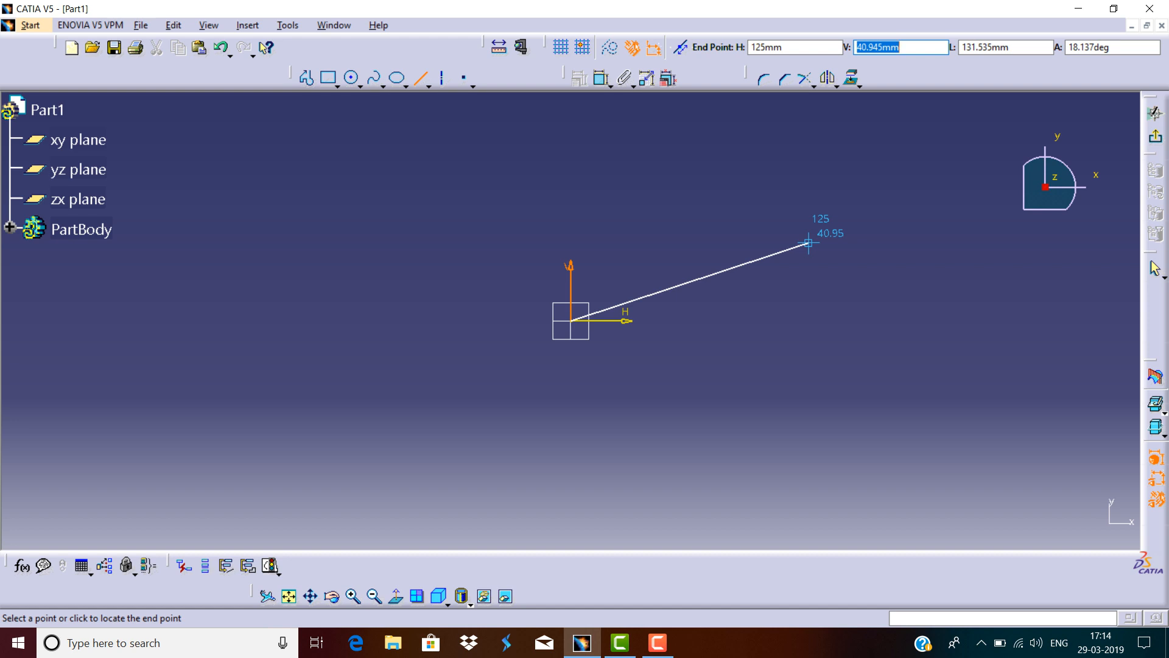
type("45")
key("Return")
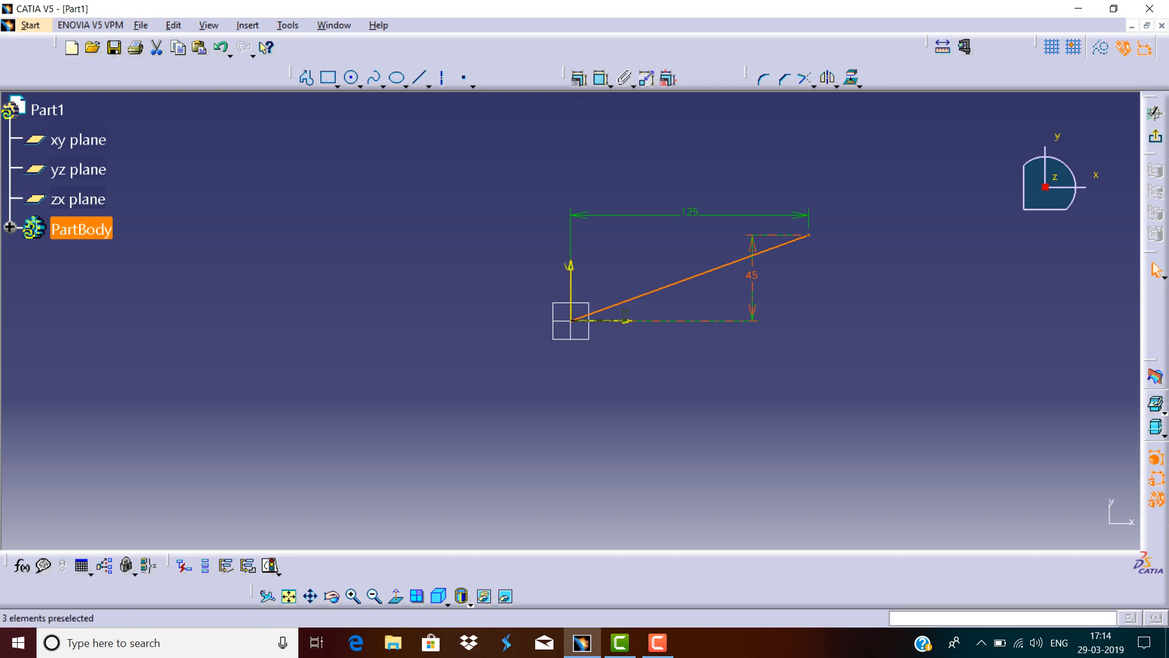
key("Escape")
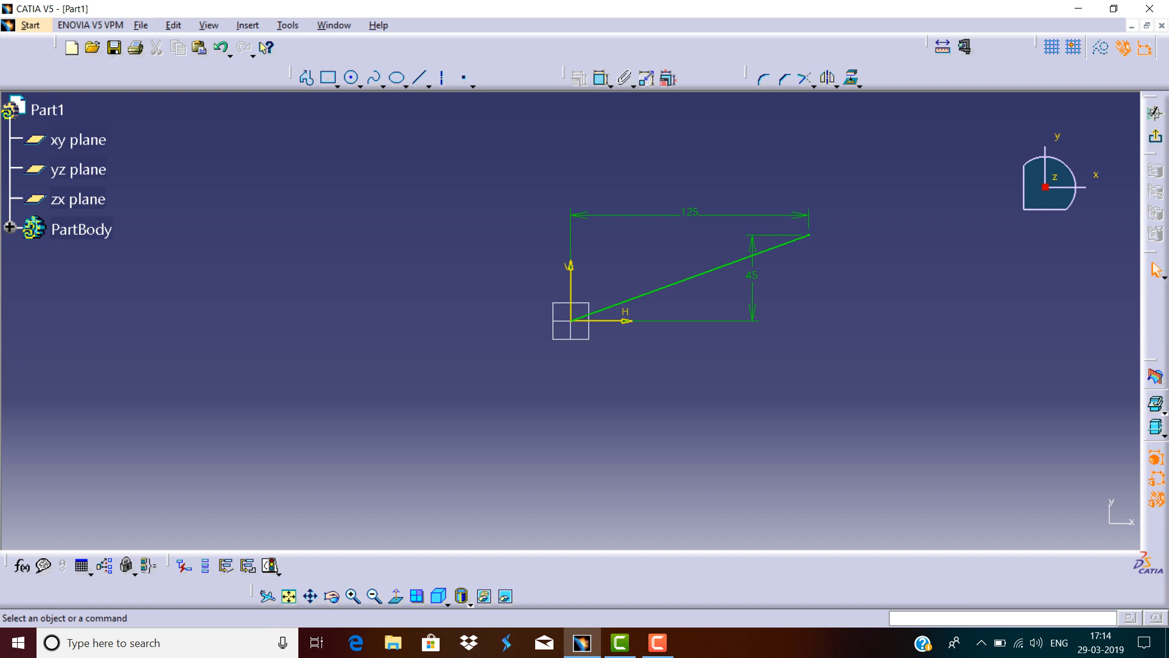
Select all the sketch geometry and delete it.
left_click_drag(855, 183, 493, 396)
key("Delete")
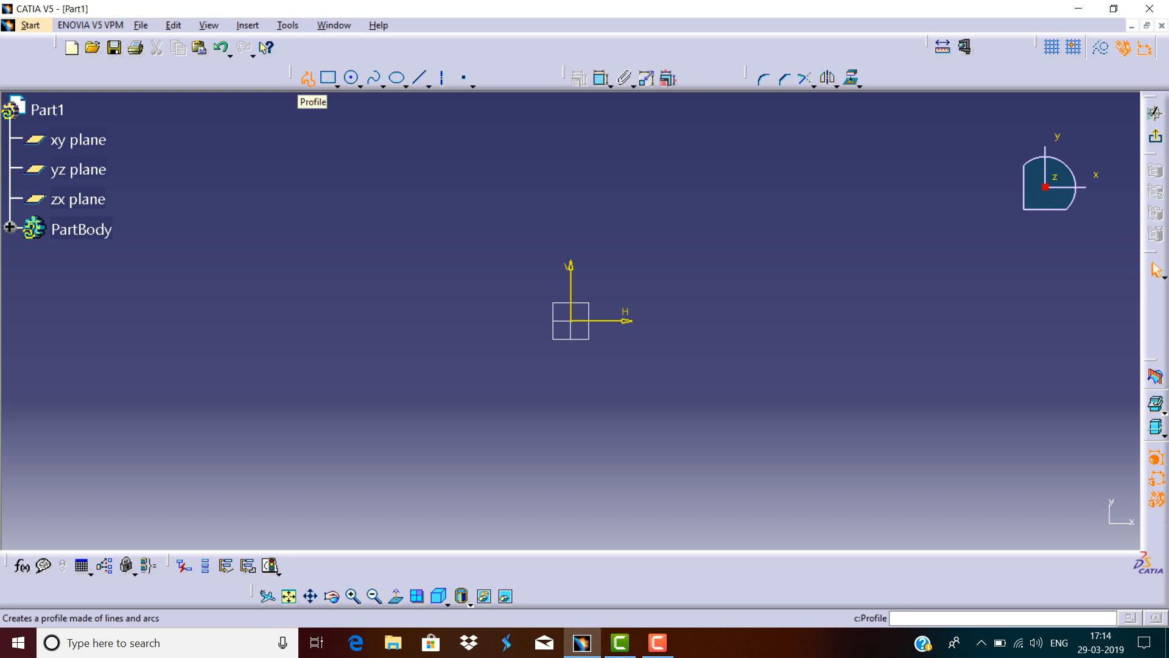
Draw a closed stepped six-line profile from the origin, about 101 mm wide and 48 mm high at its tallest edge.
left_click(307, 78)
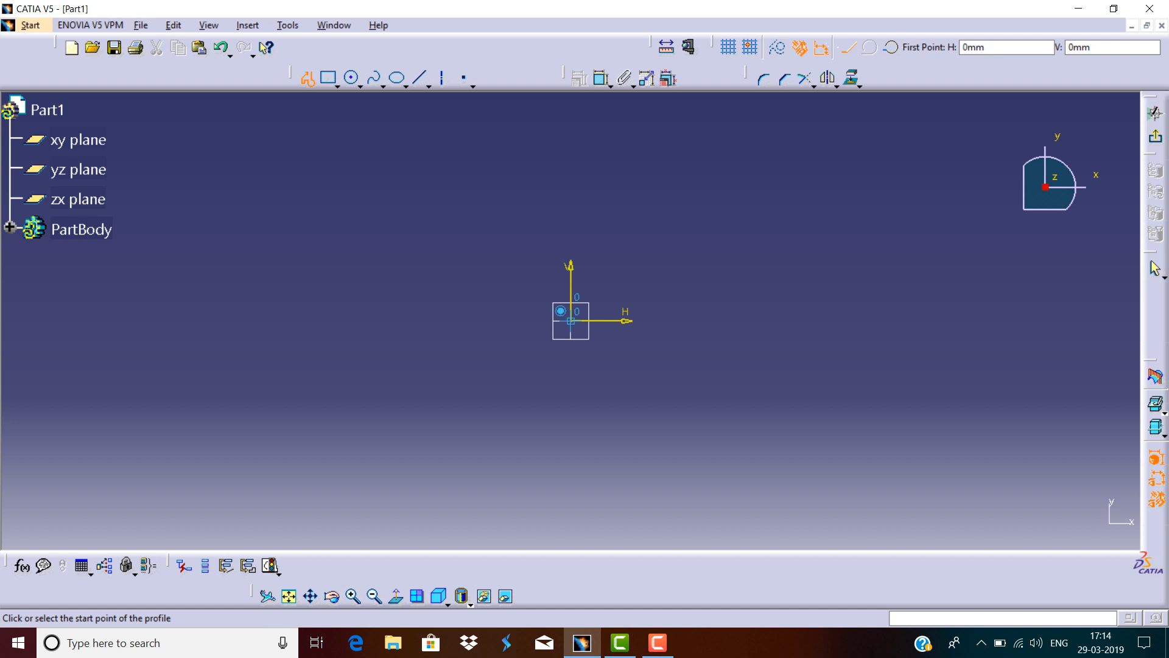
left_click(570, 320)
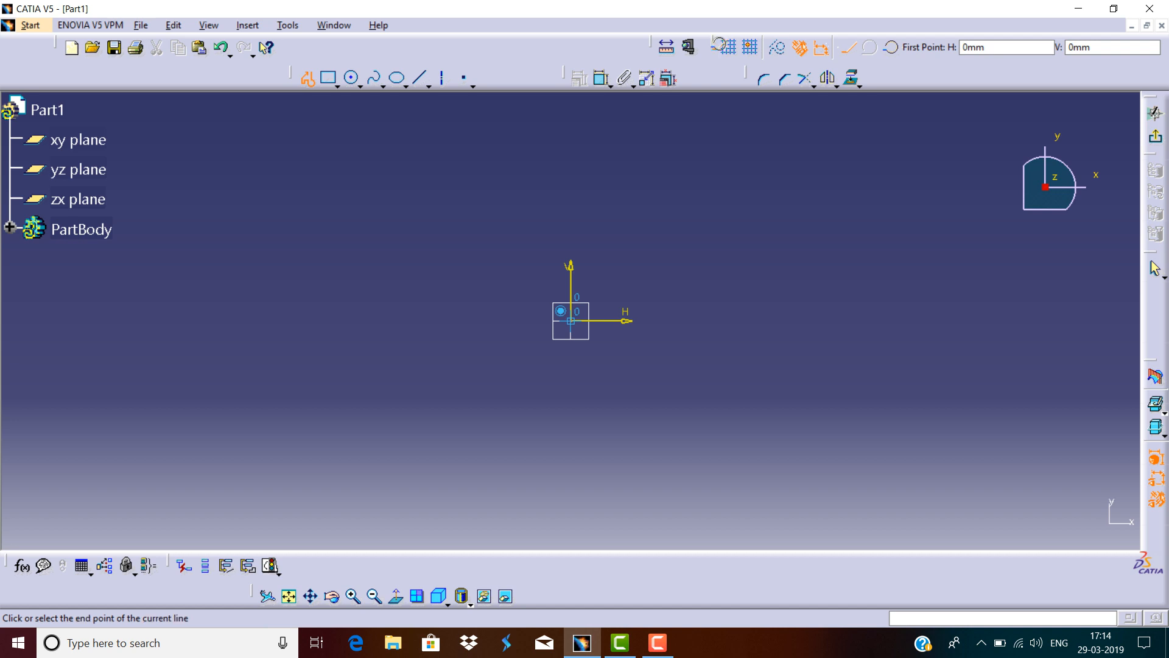
left_click(764, 320)
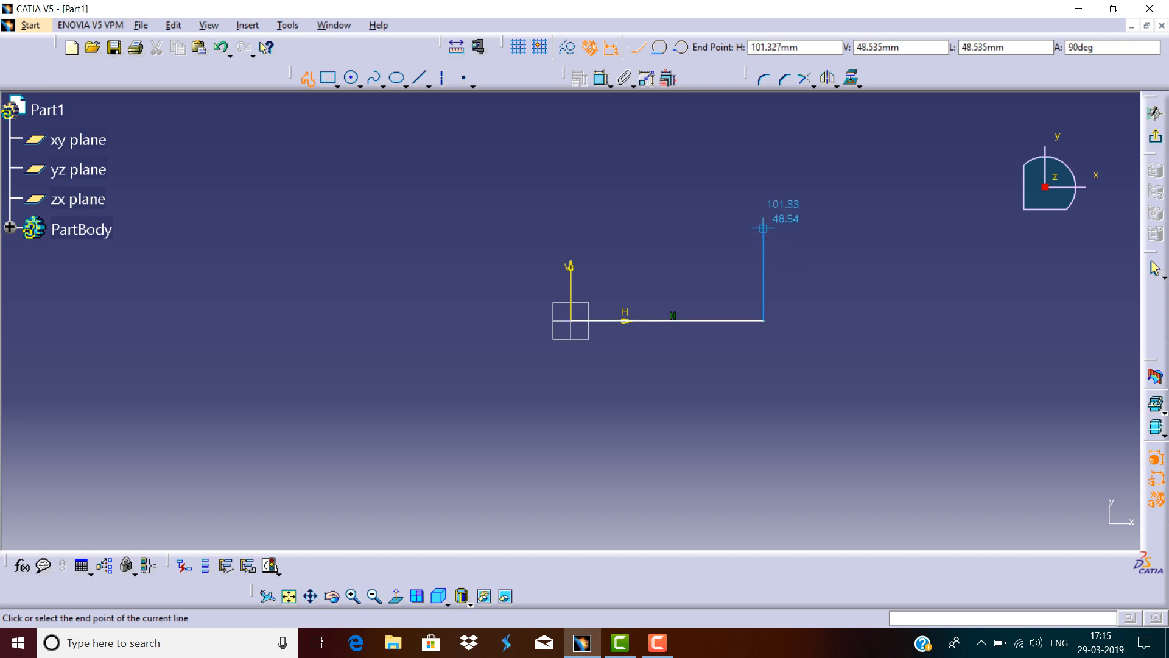
left_click(761, 204)
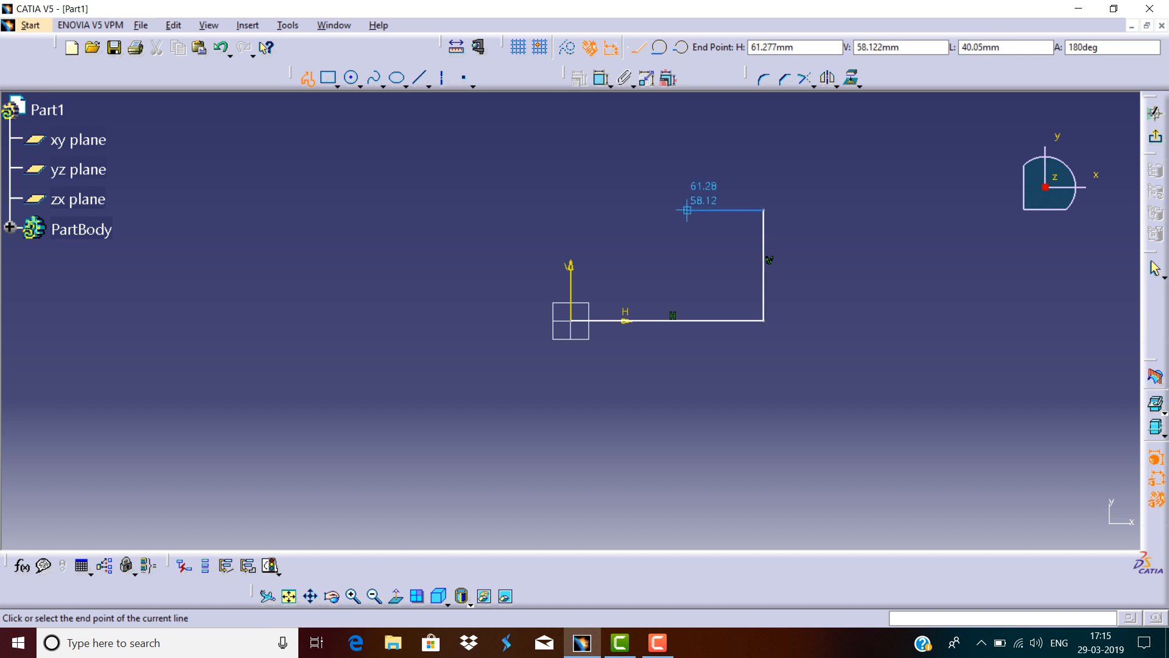
left_click(664, 210)
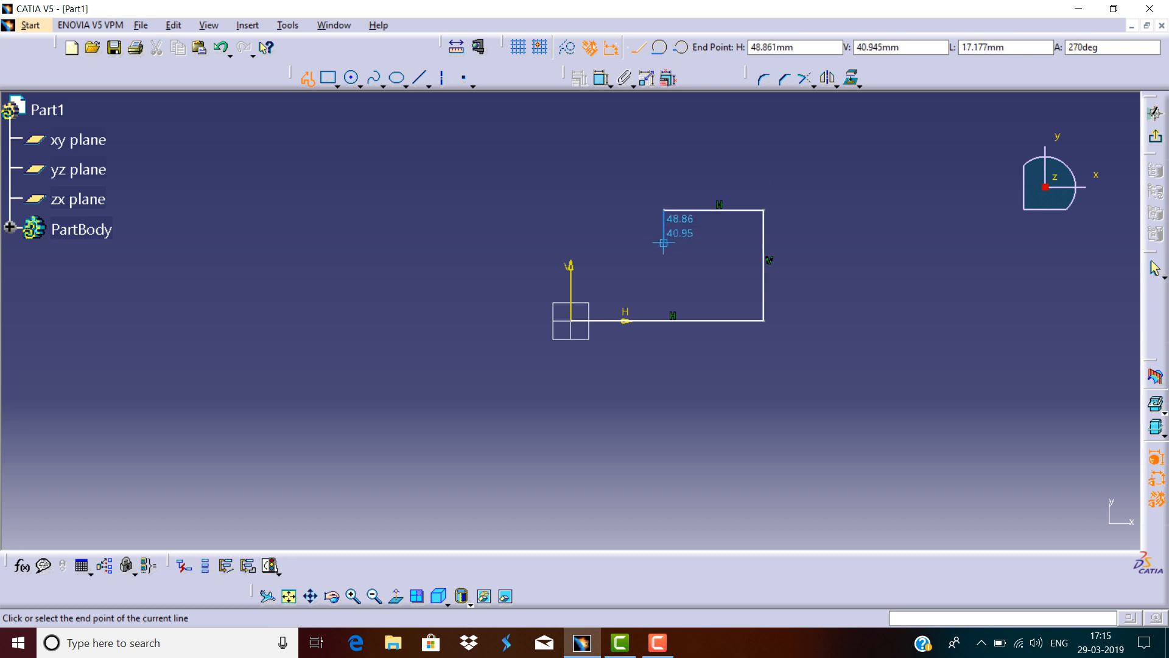
left_click(570, 259)
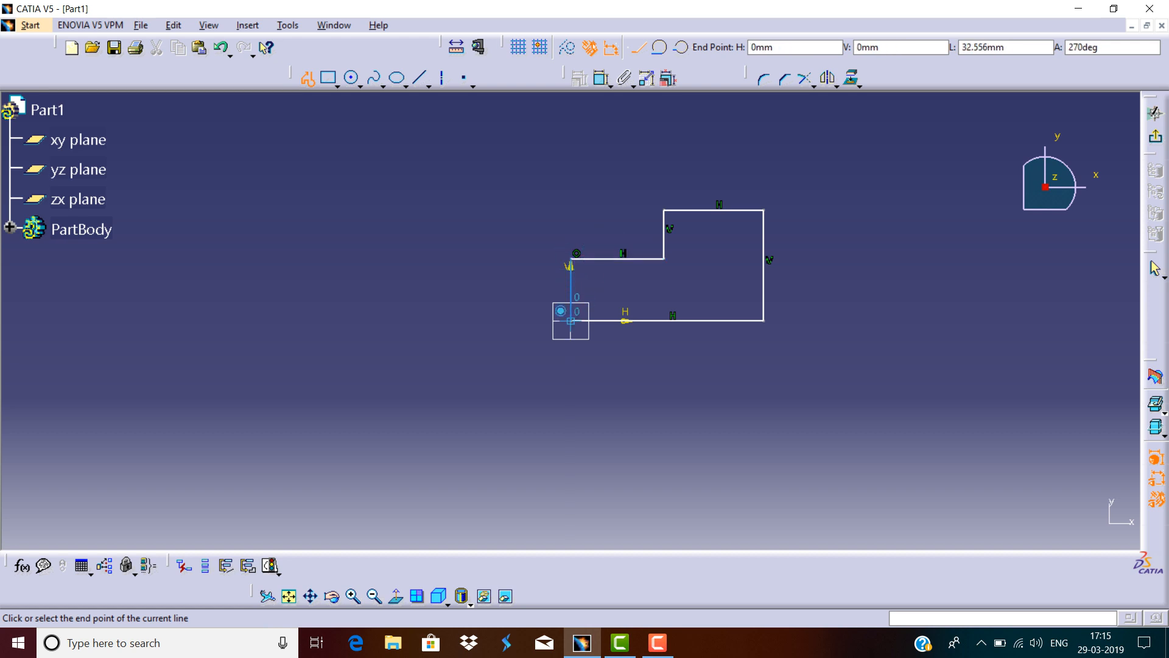
left_click(571, 321)
key("Escape")
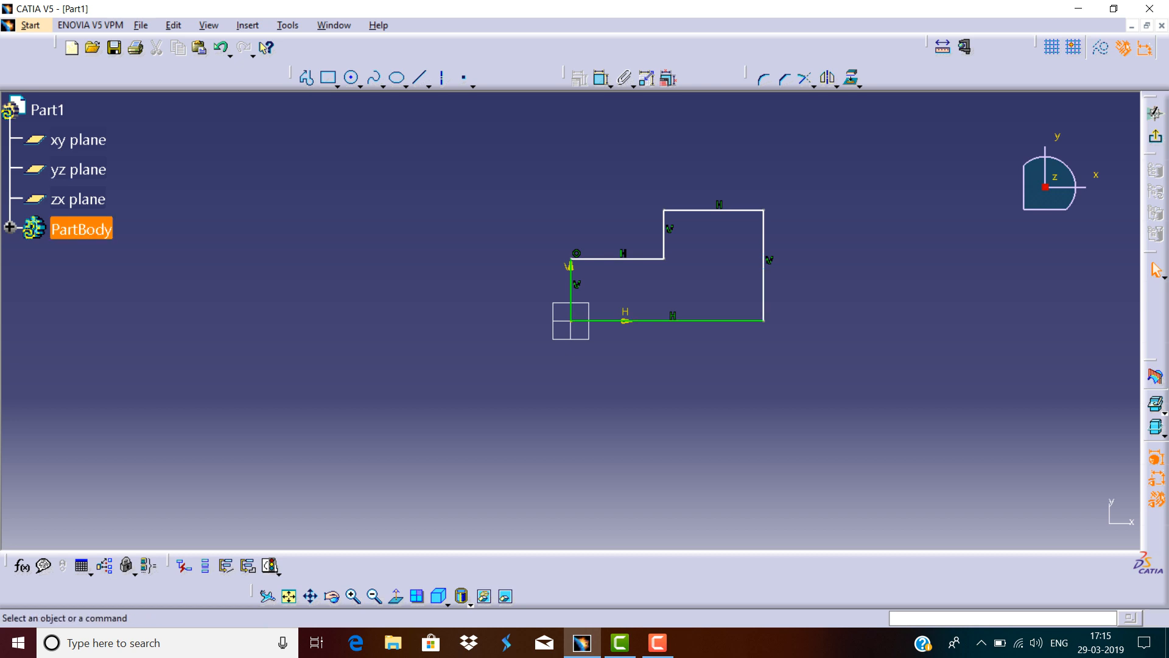
Dimension the profile's bottom horizontal edge and set its length to 100 mm.
left_click(602, 78)
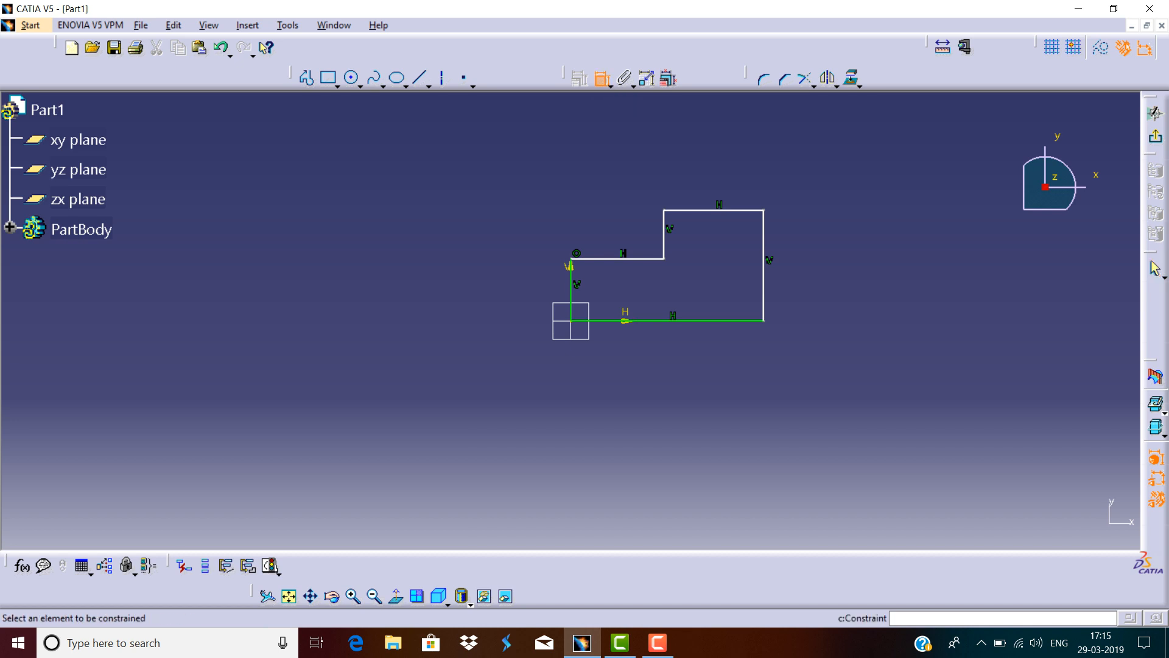
left_click(584, 320)
left_click(698, 346)
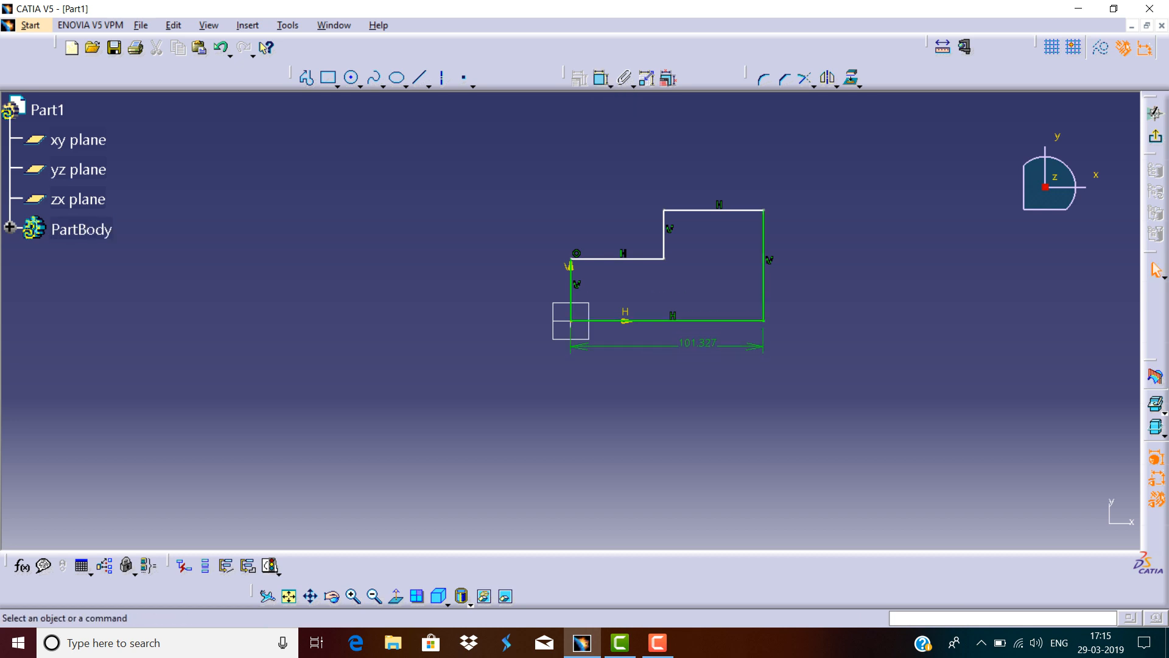
double_click(698, 345)
type("100mm")
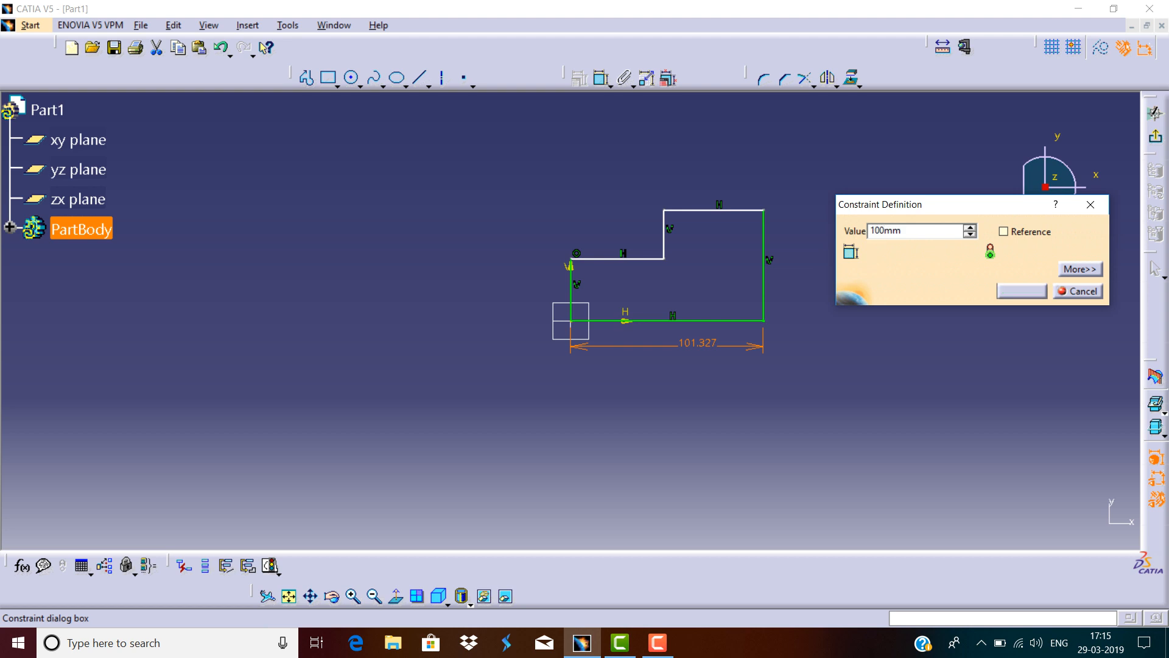
left_click(1021, 291)
key("Escape")
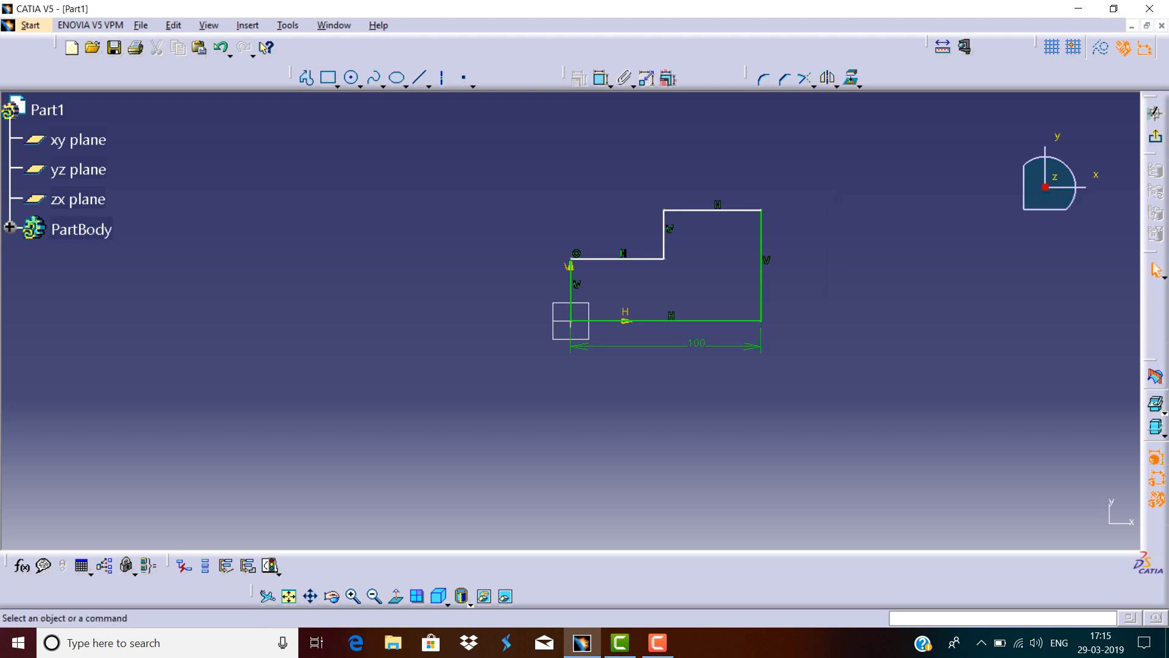
Dimension the right vertical edge of the profile and set its length to 50 mm.
left_click(601, 77)
left_click(761, 245)
left_click(797, 244)
double_click(797, 244)
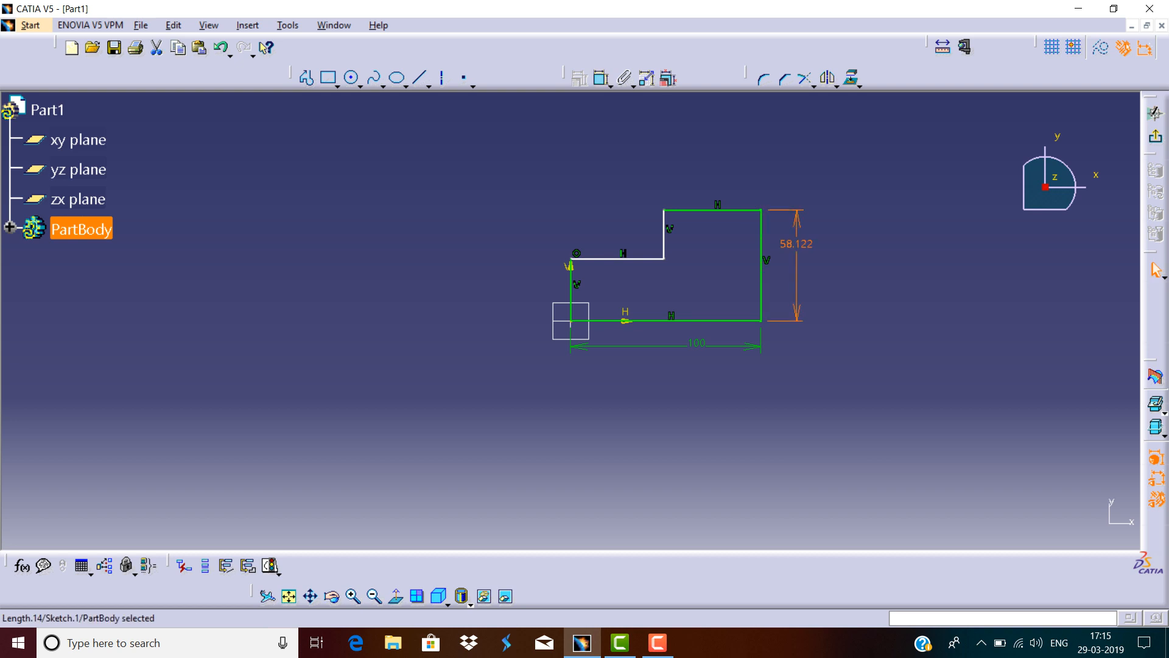
type("50mm")
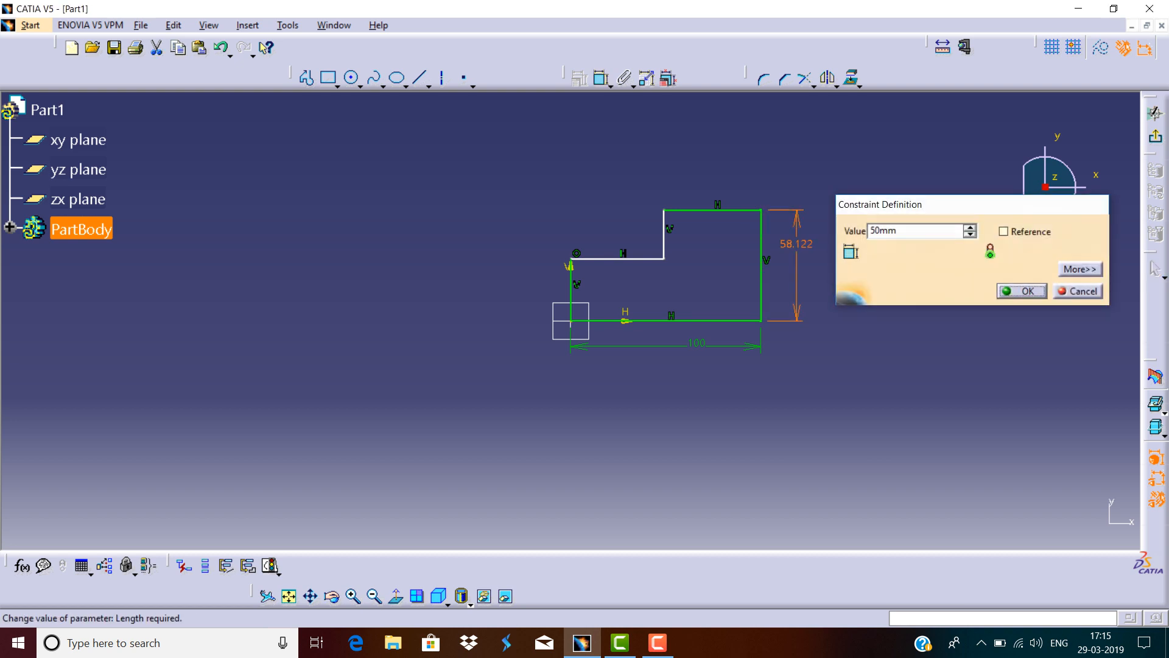
key("Return")
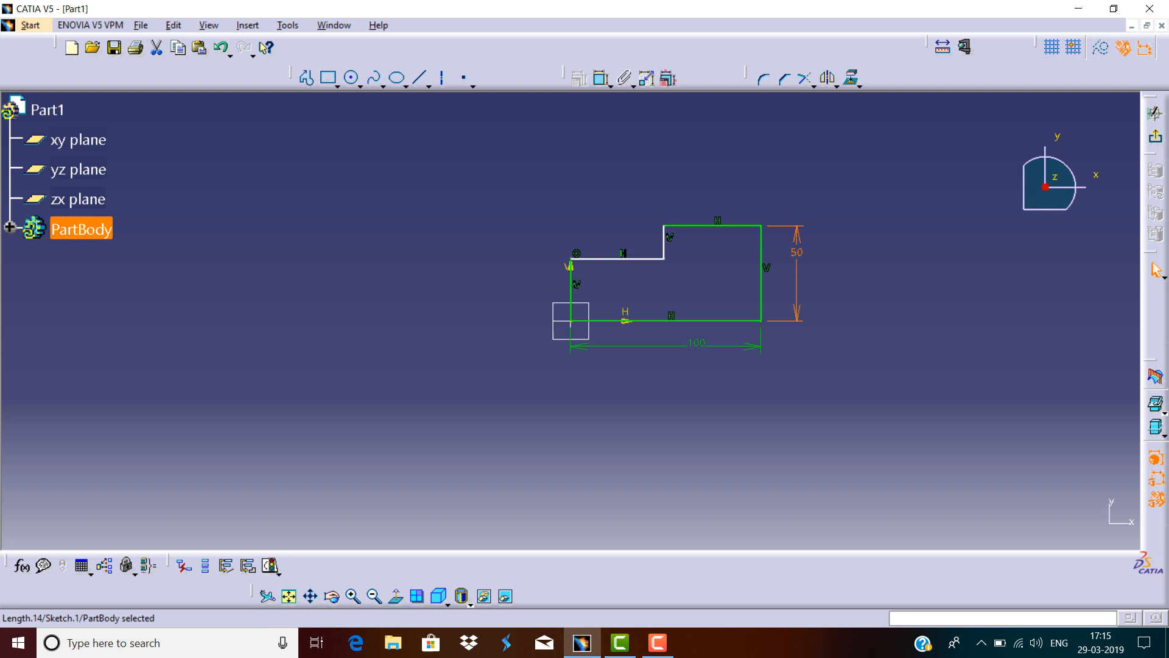
Dimension the short vertical step edge in the middle of the profile and set it to 20 mm.
left_click(602, 78)
left_click(664, 244)
left_click(638, 235)
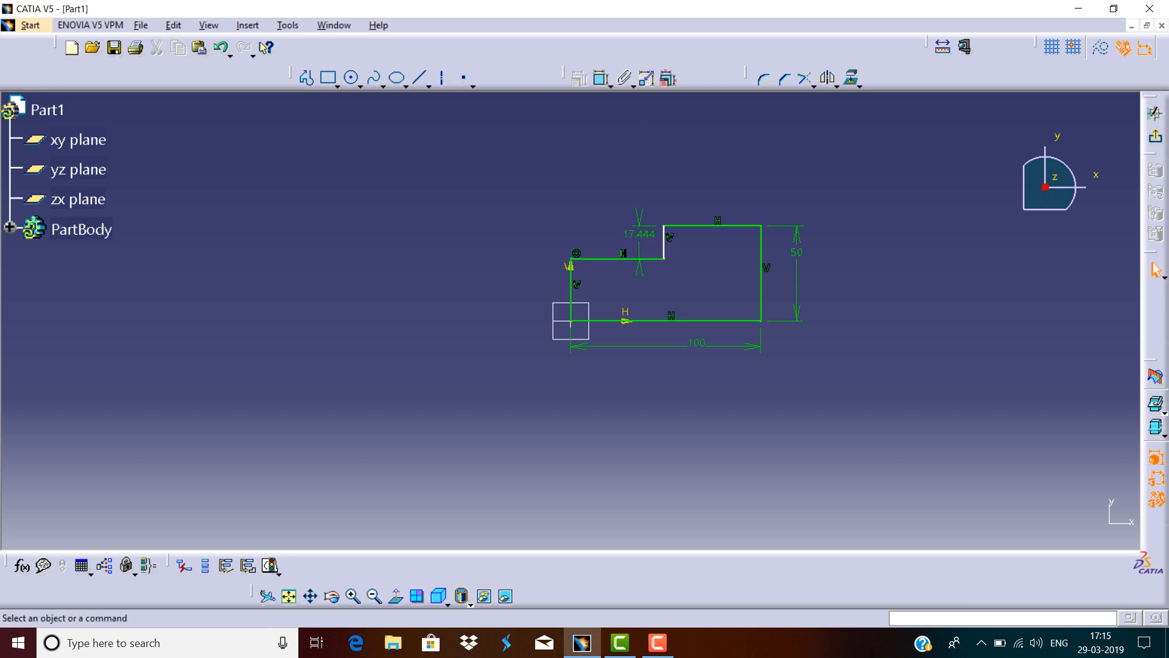
double_click(638, 233)
type("20mm")
key("Return")
Add a height dimension to the left vertical edge at the origin and delete that dimension again.
left_click(571, 295)
left_click(601, 78)
left_click(537, 285)
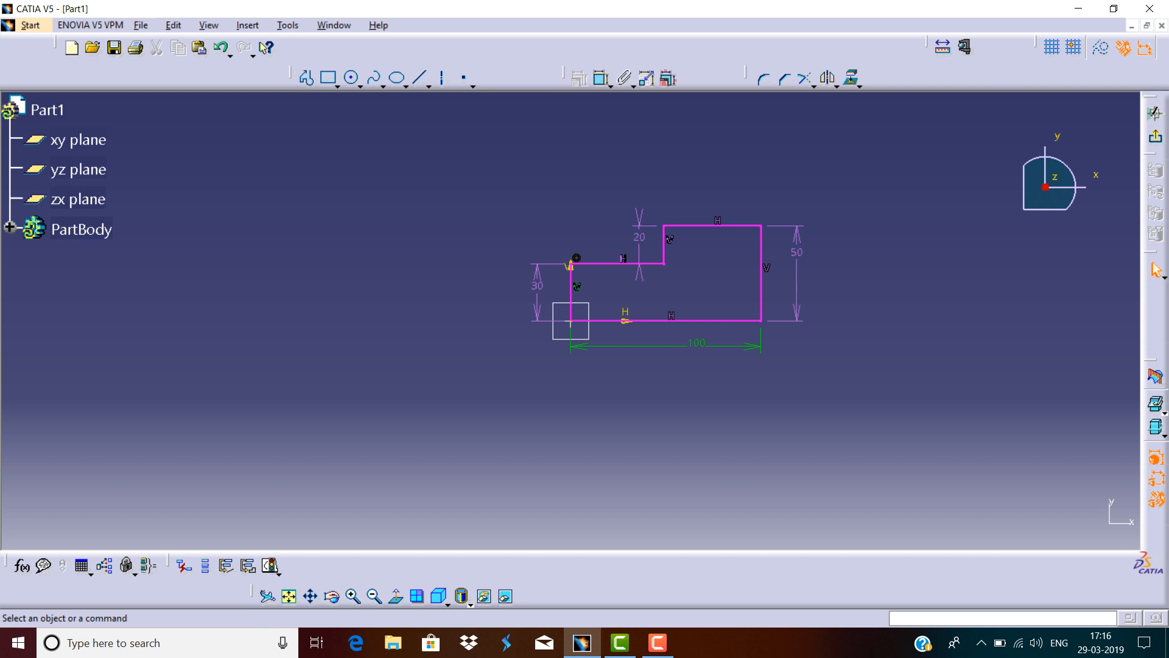
left_click(536, 287)
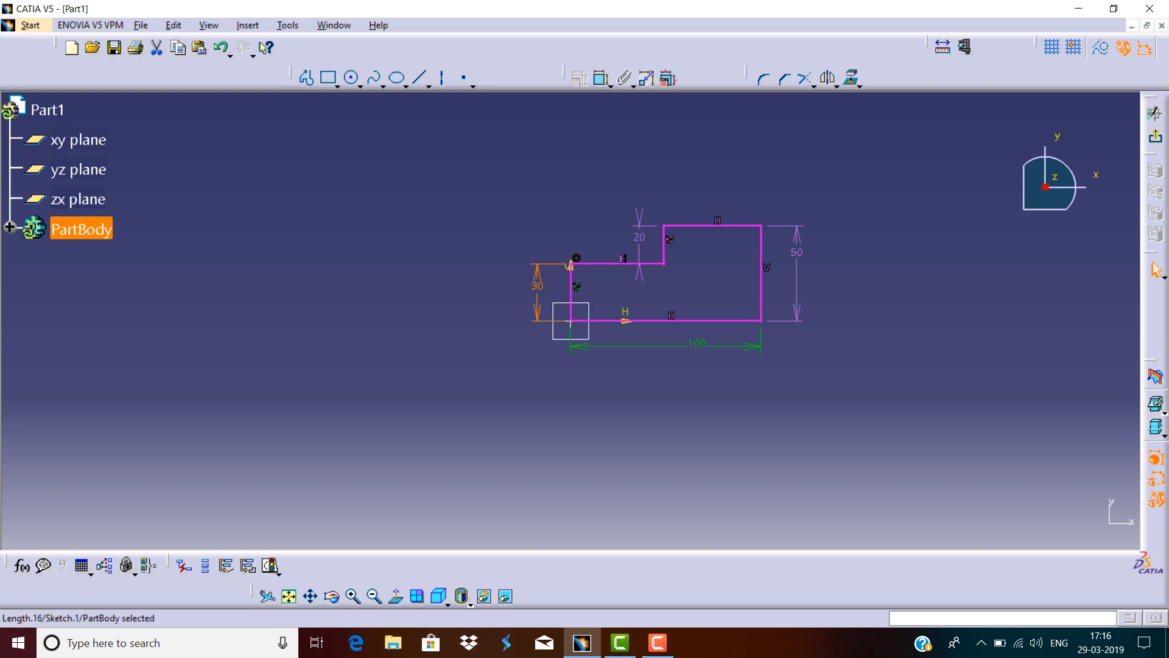
key("Delete")
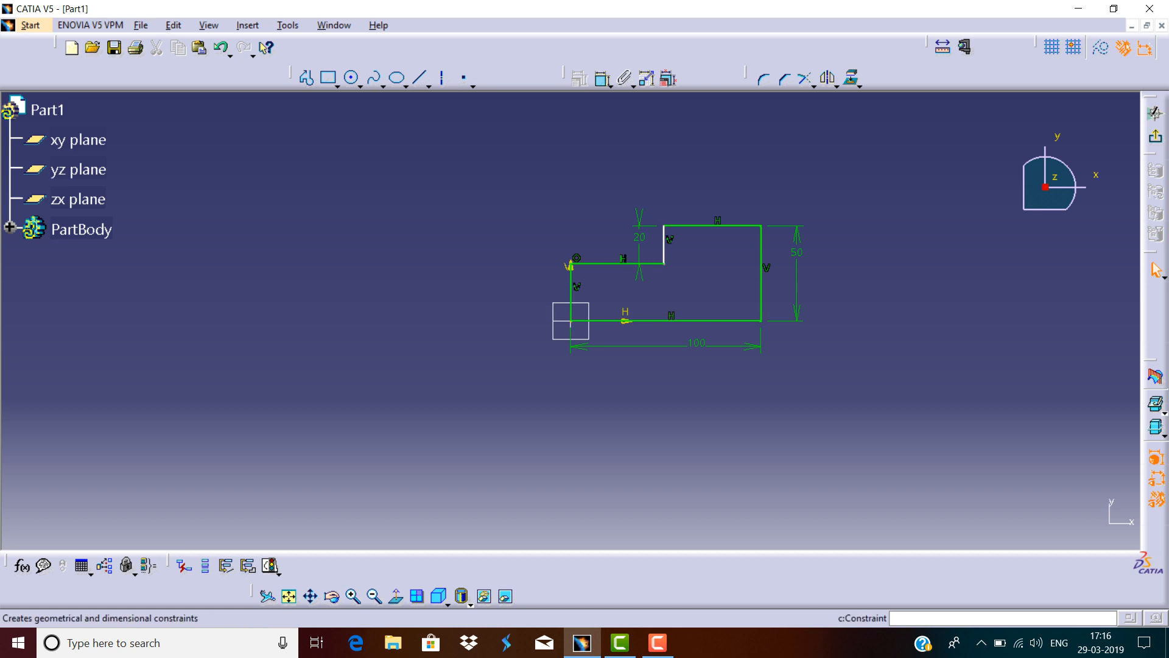
Dimension the top horizontal edge of the profile and set its length to 50 mm.
left_click(602, 78)
left_click(713, 226)
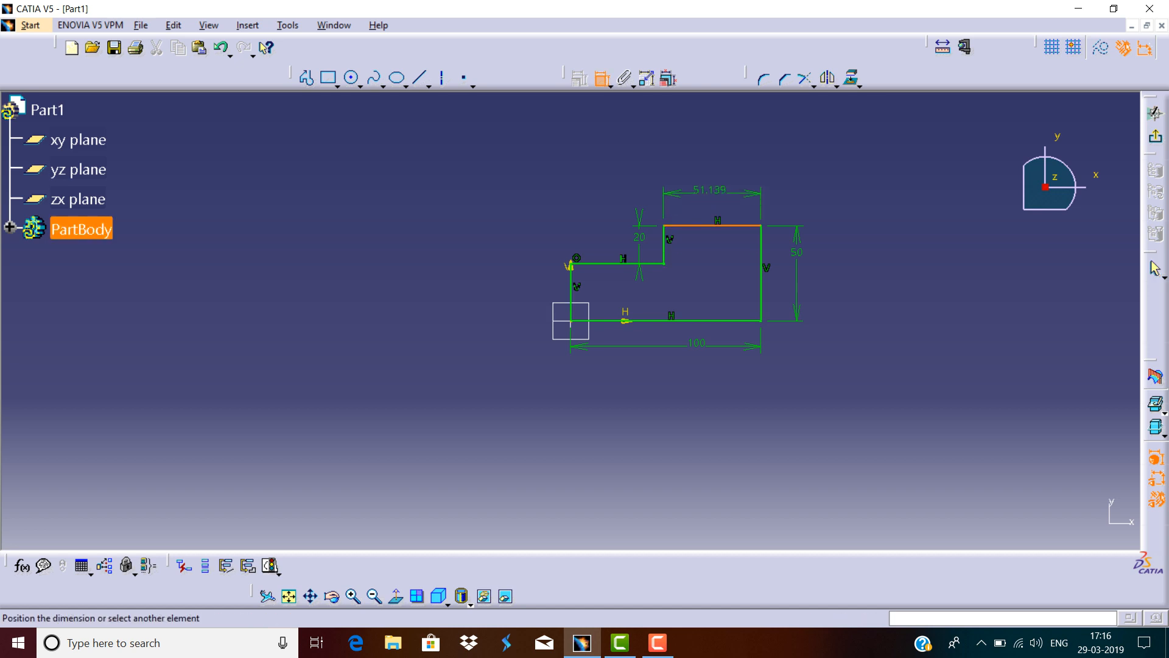
double_click(710, 191)
type("50")
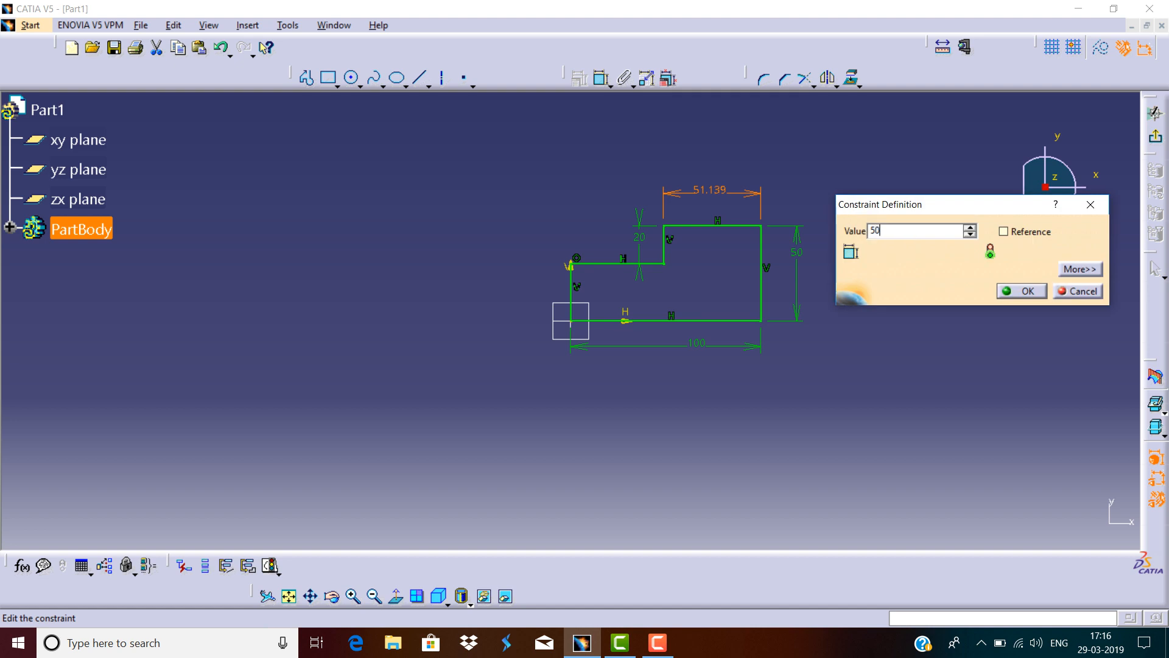
key("Return")
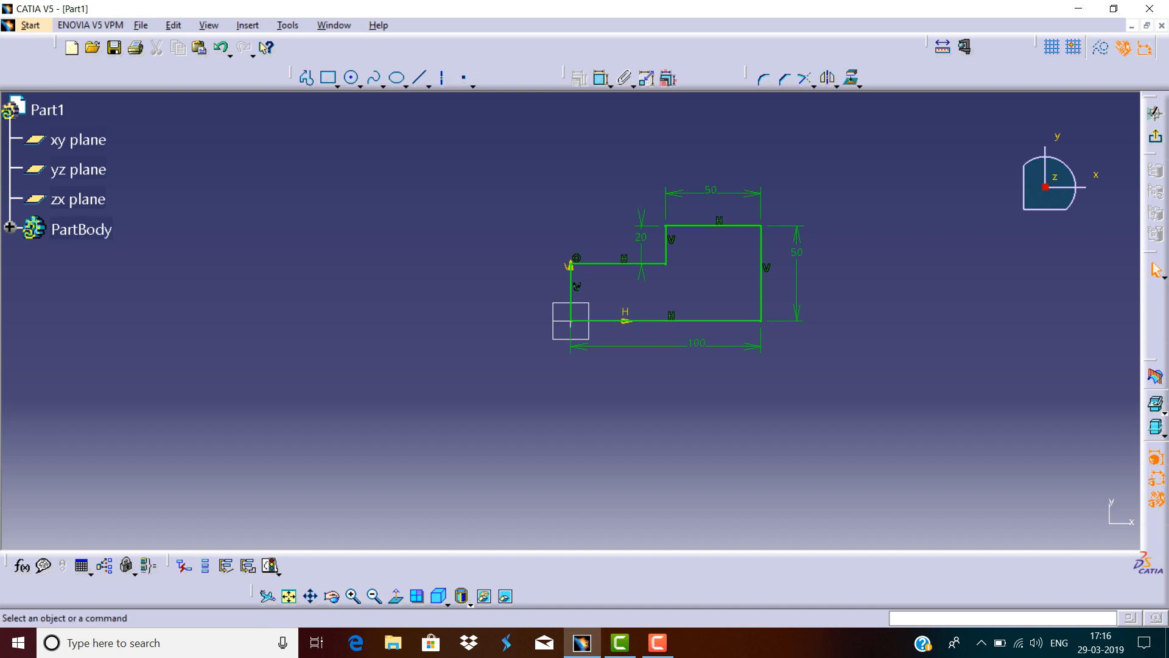
Box-select the whole profile with its constraints and delete it.
mouse_move(852, 142)
left_mouse_down()
mouse_move(723, 319)
mouse_move(585, 384)
mouse_move(529, 381)
left_mouse_up()
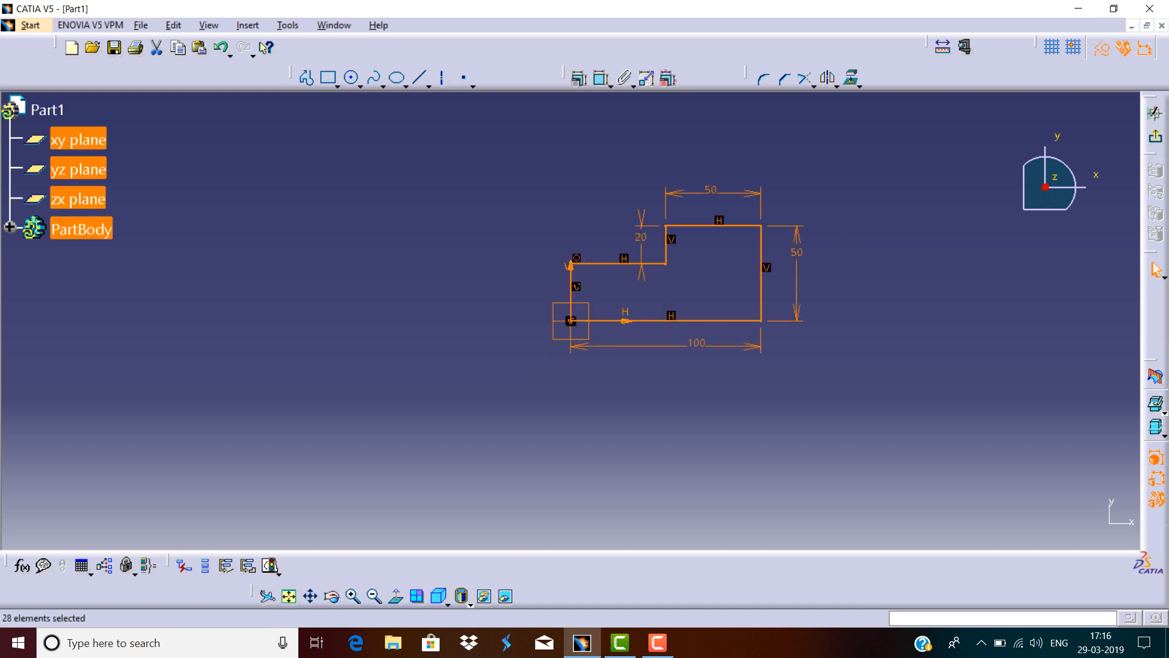
key("Delete")
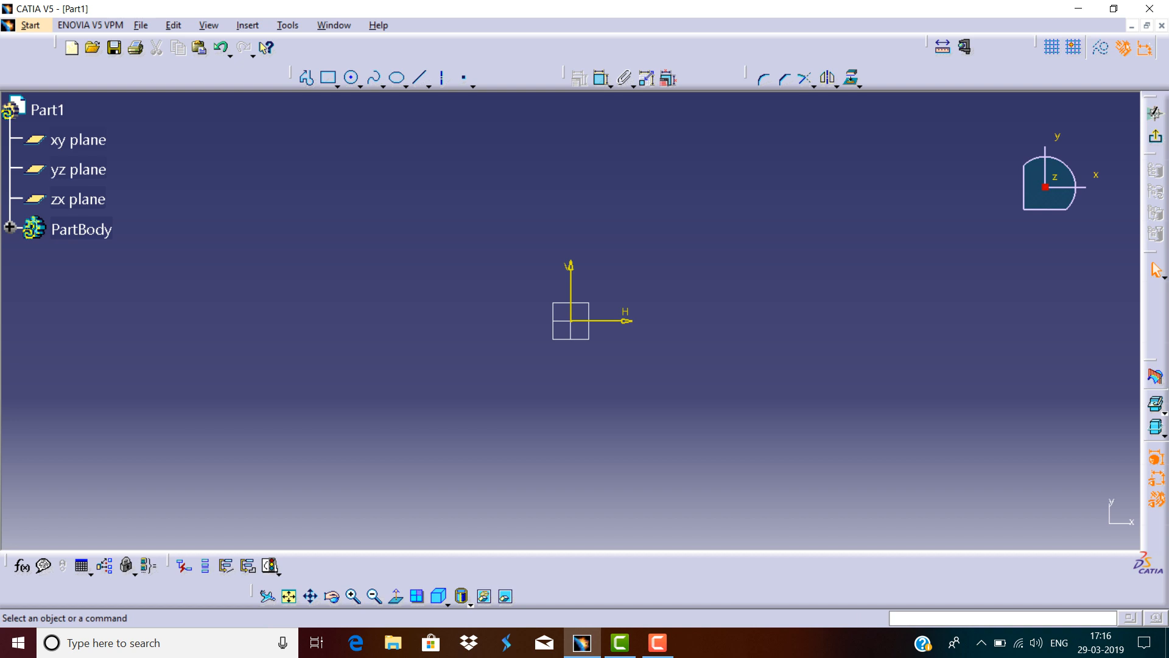
Draw a circle centred on the origin with a radius of about 61 mm.
left_click(359, 85)
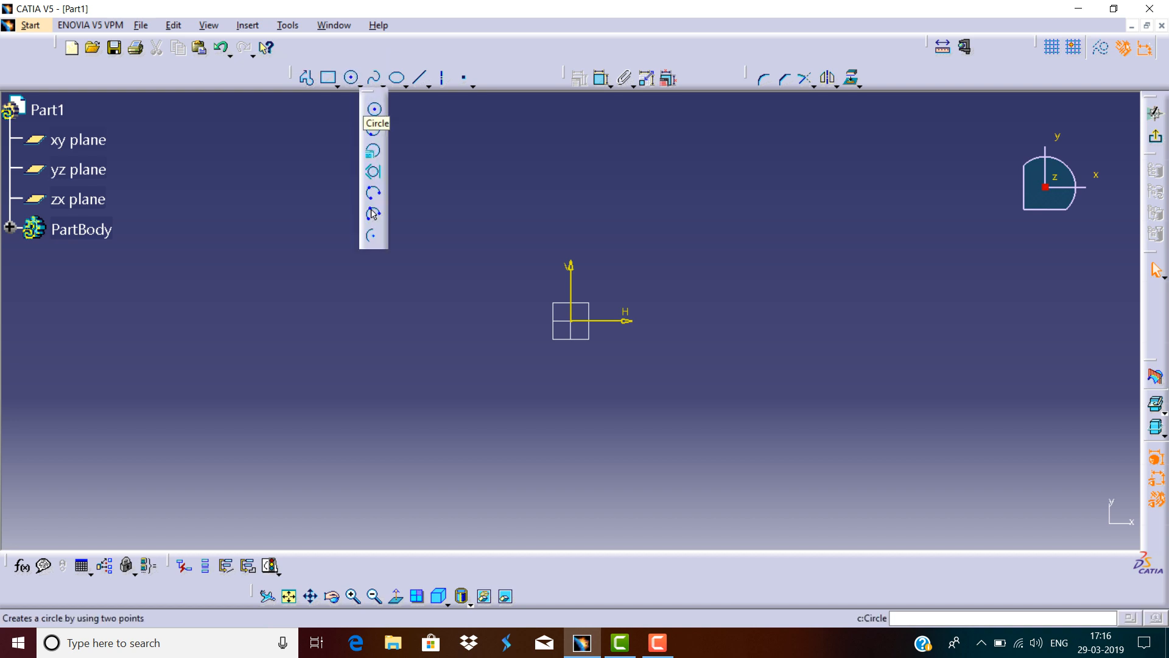
left_click(374, 109)
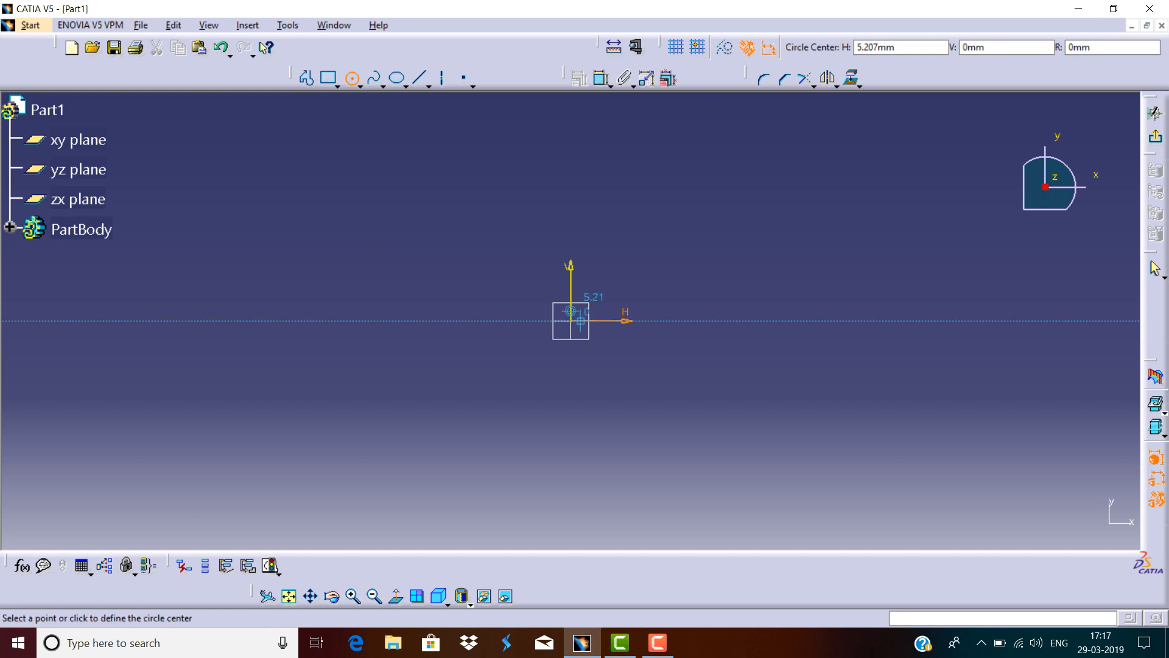
left_click(570, 320)
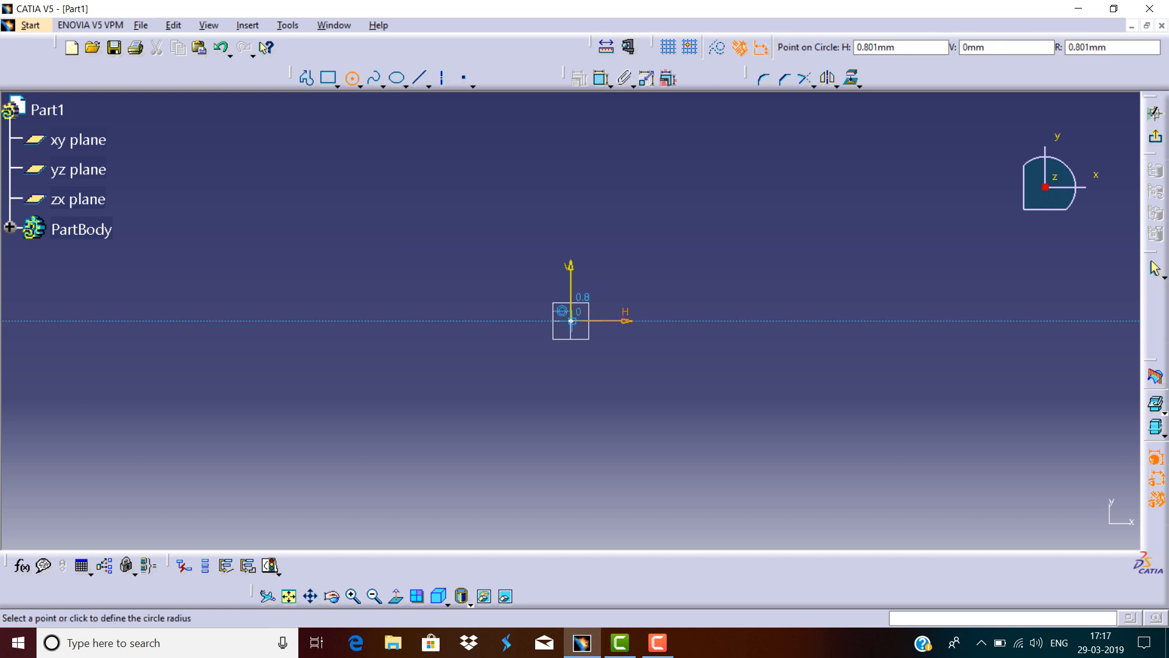
left_click(571, 204)
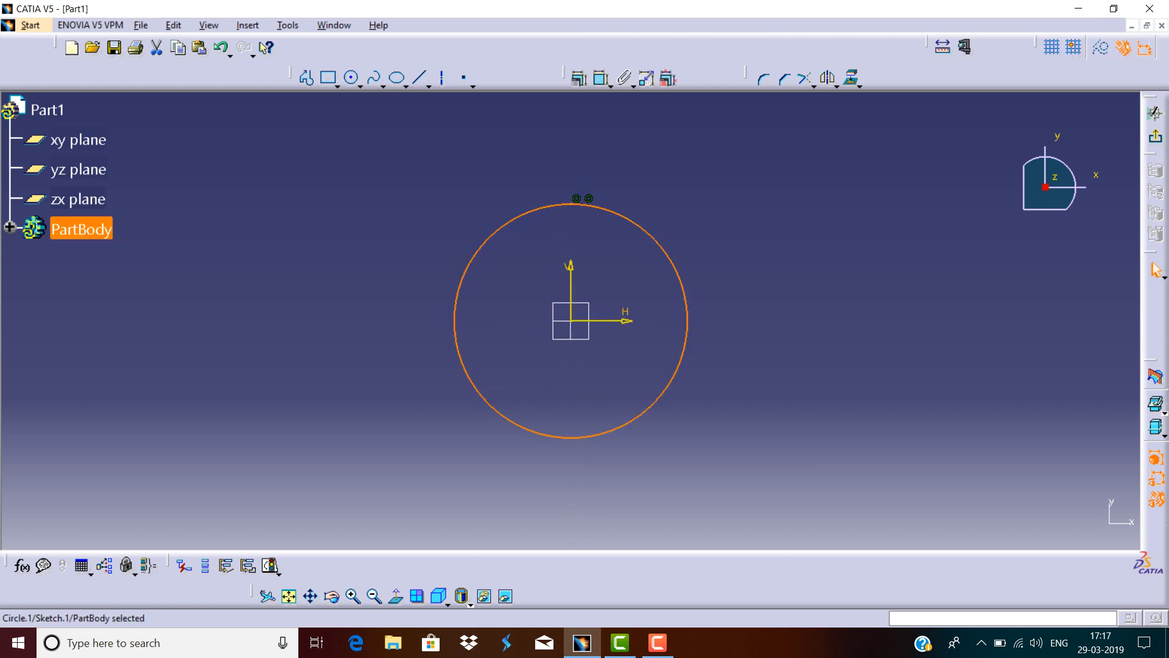
key("Escape")
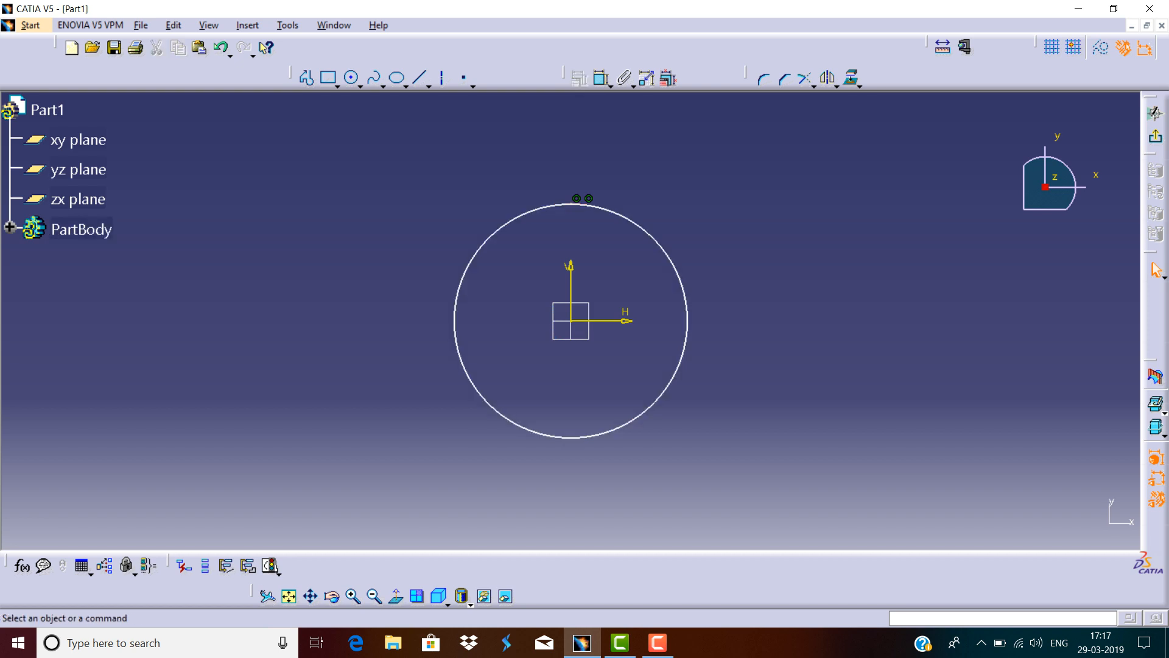
left_click(576, 199)
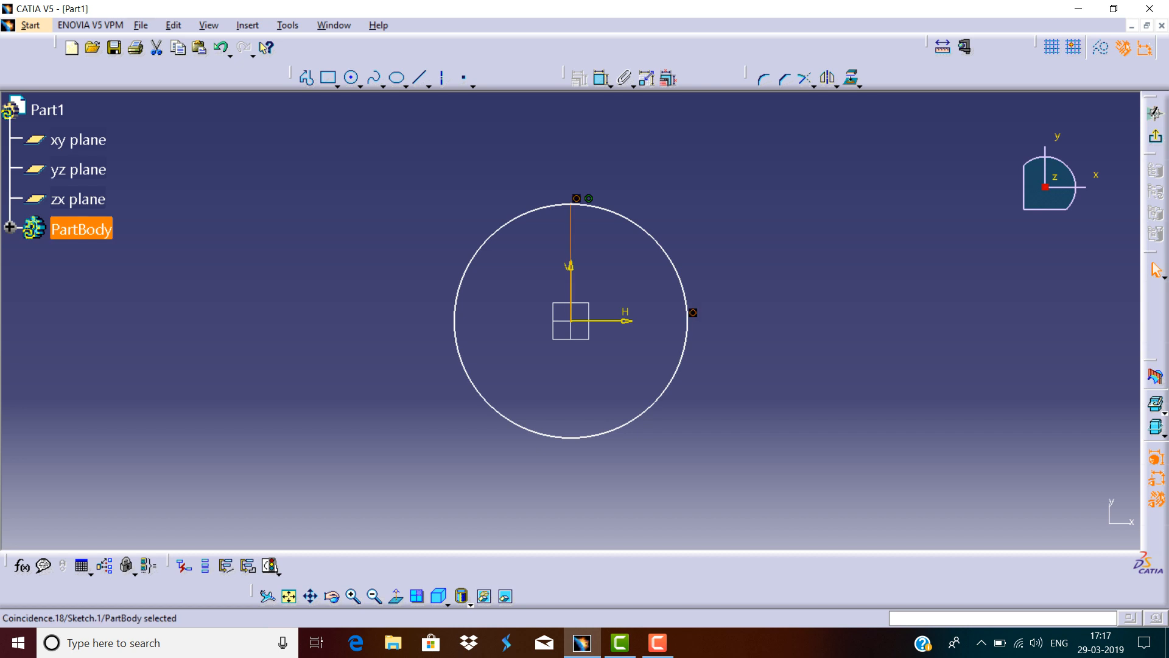
key("Escape")
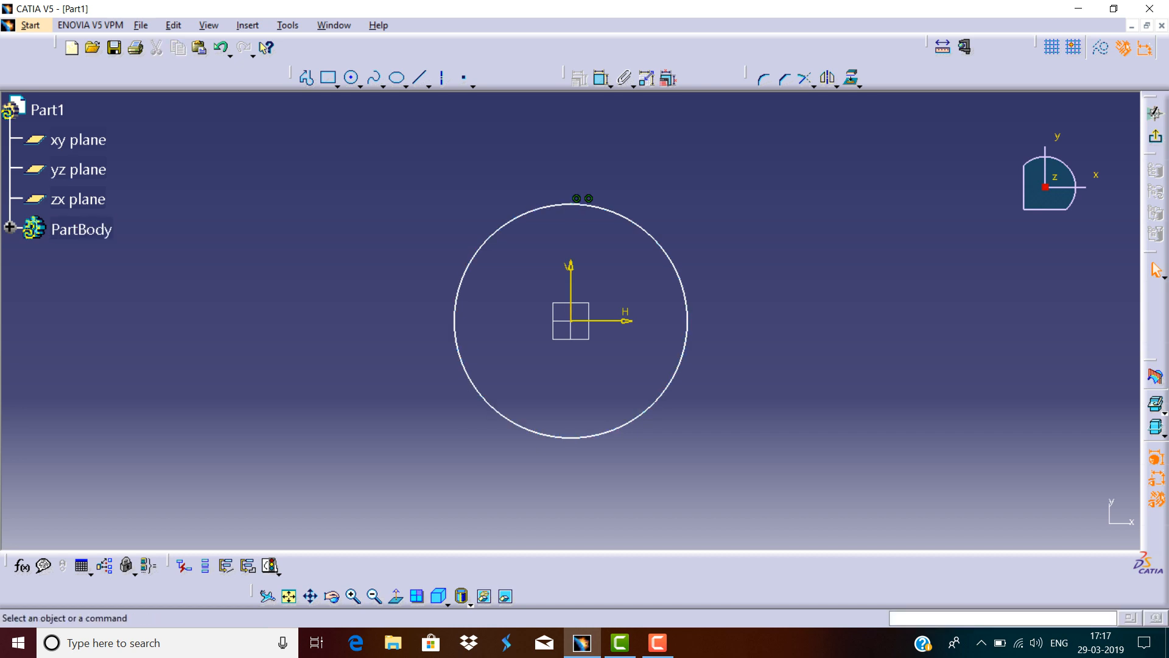
Dimension the circle's diameter and set it to 120 mm.
left_click(601, 78)
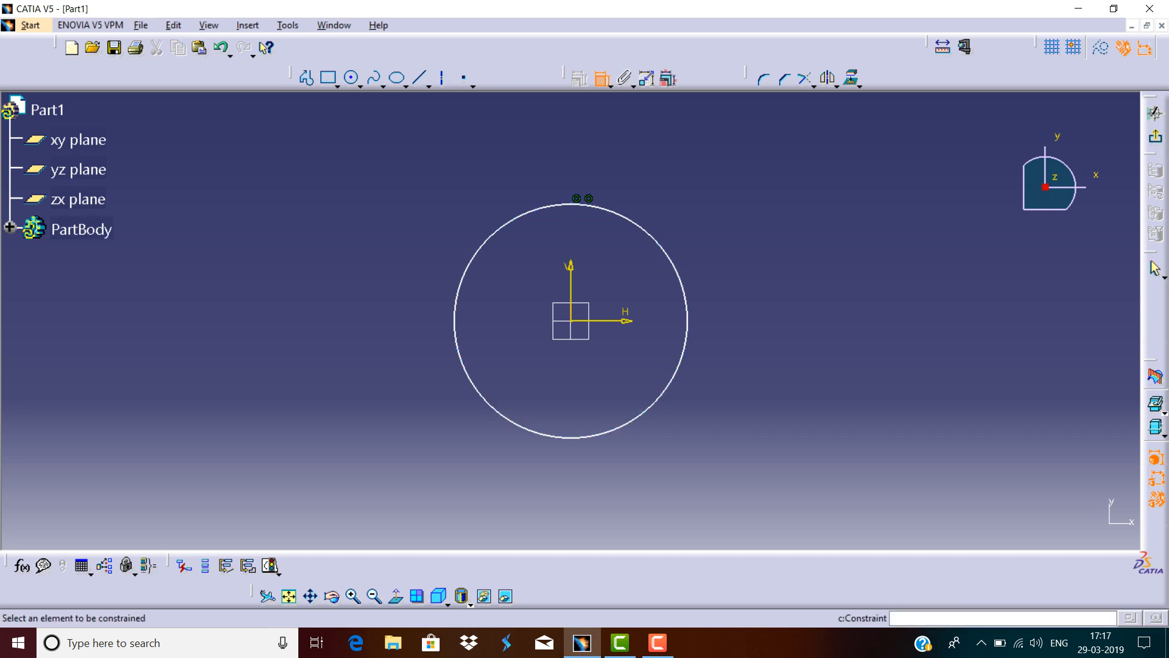
left_click(653, 238)
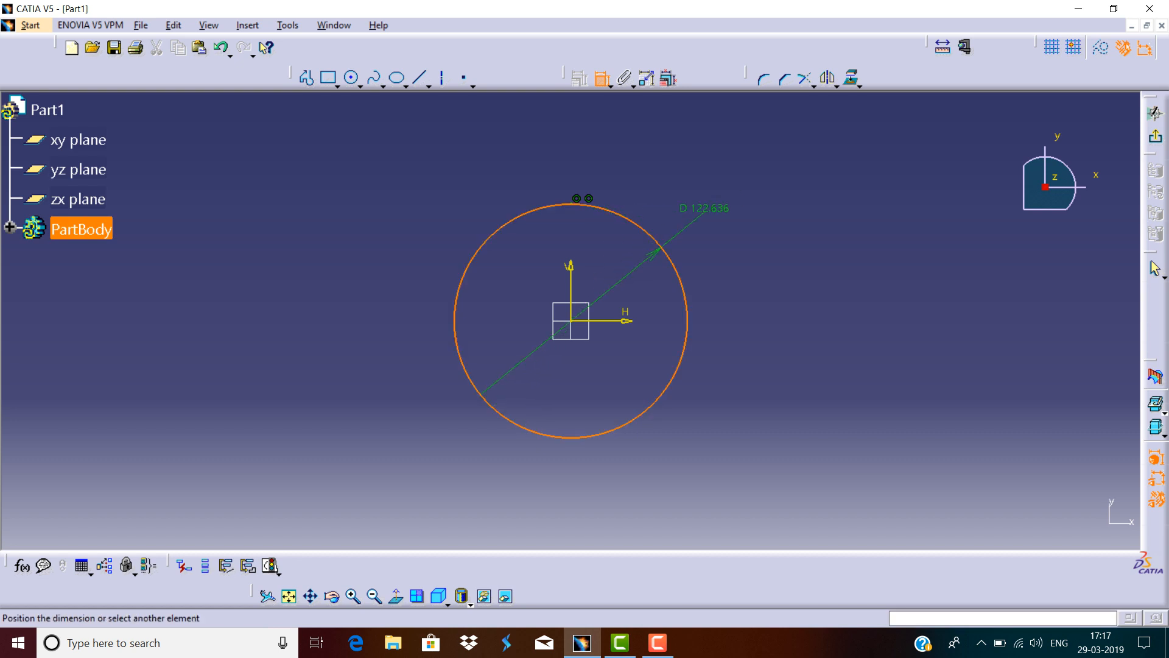
left_click(717, 194)
double_click(716, 195)
type("120mm")
key("Return")
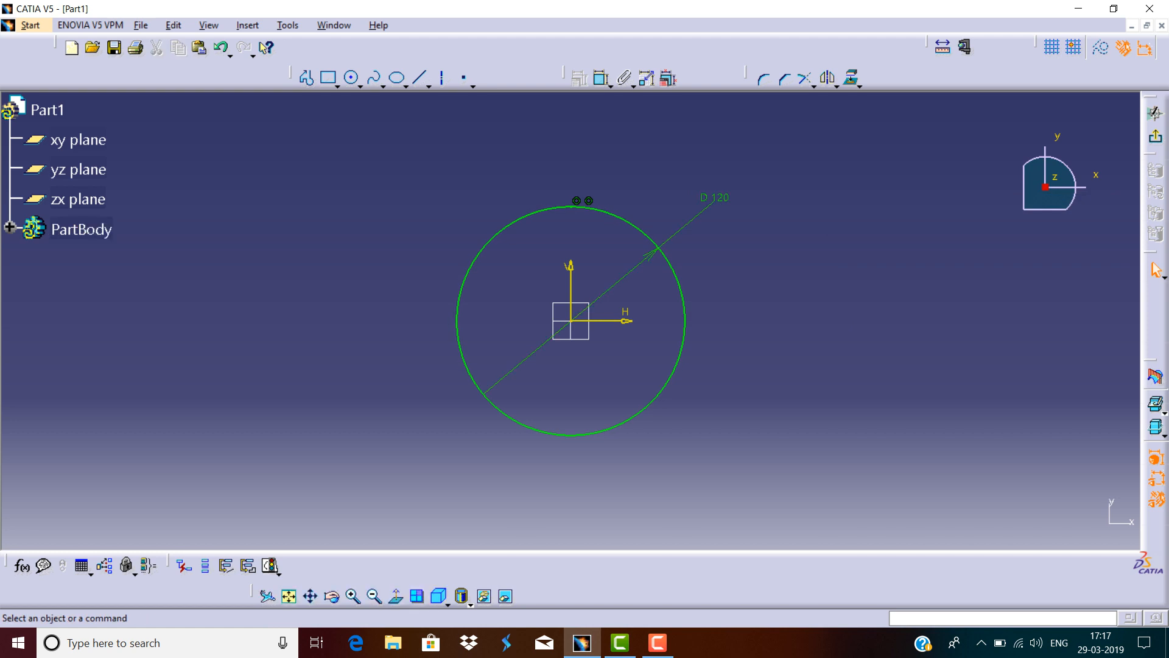
Box-select the circle with its dimension and delete them.
mouse_move(777, 155)
left_mouse_down()
mouse_move(544, 338)
mouse_move(411, 484)
left_mouse_up()
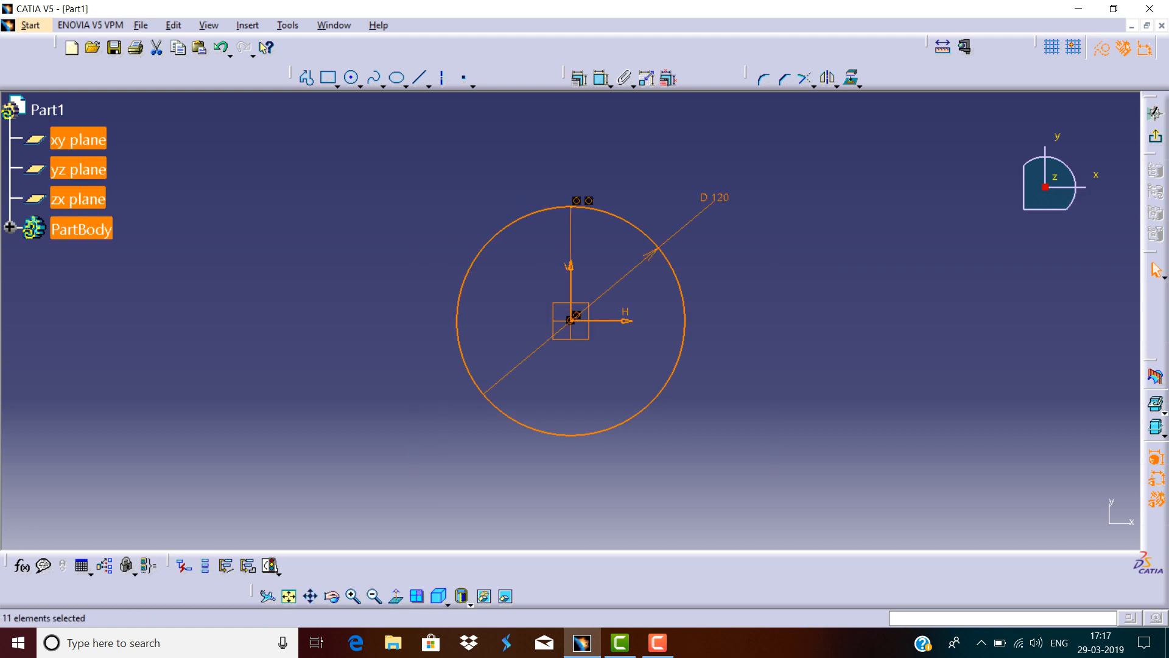
key("Delete")
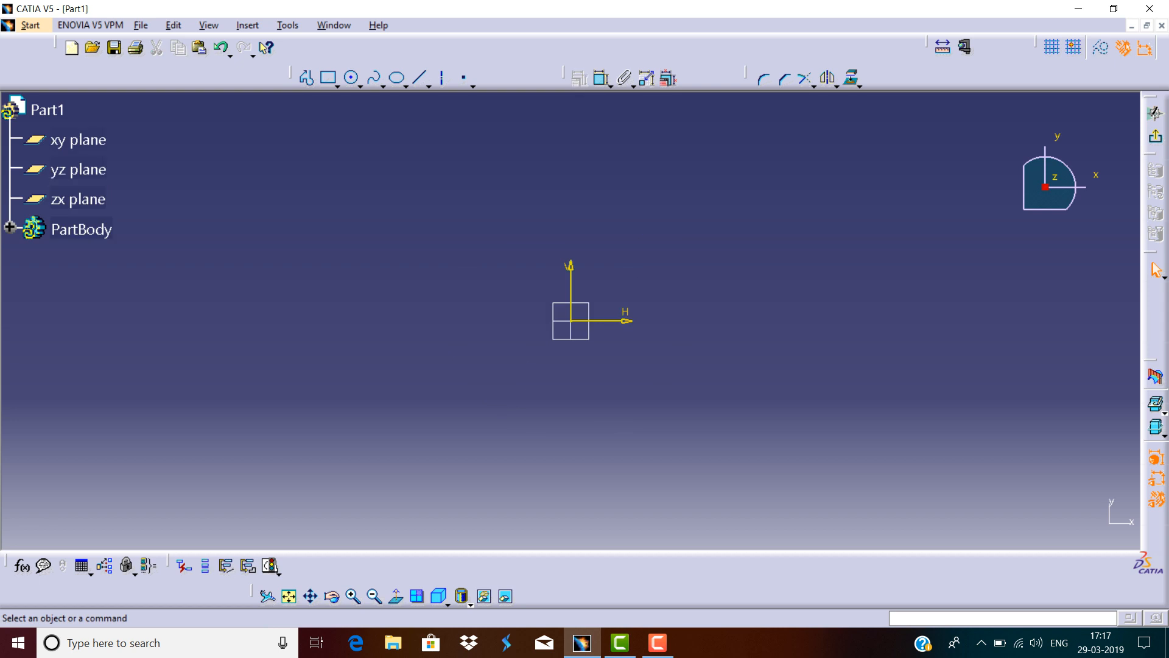
Draw a closed triangular profile starting at the origin, with a horizontal base about 78 mm long and an apex above.
left_click(360, 86)
left_click(307, 78)
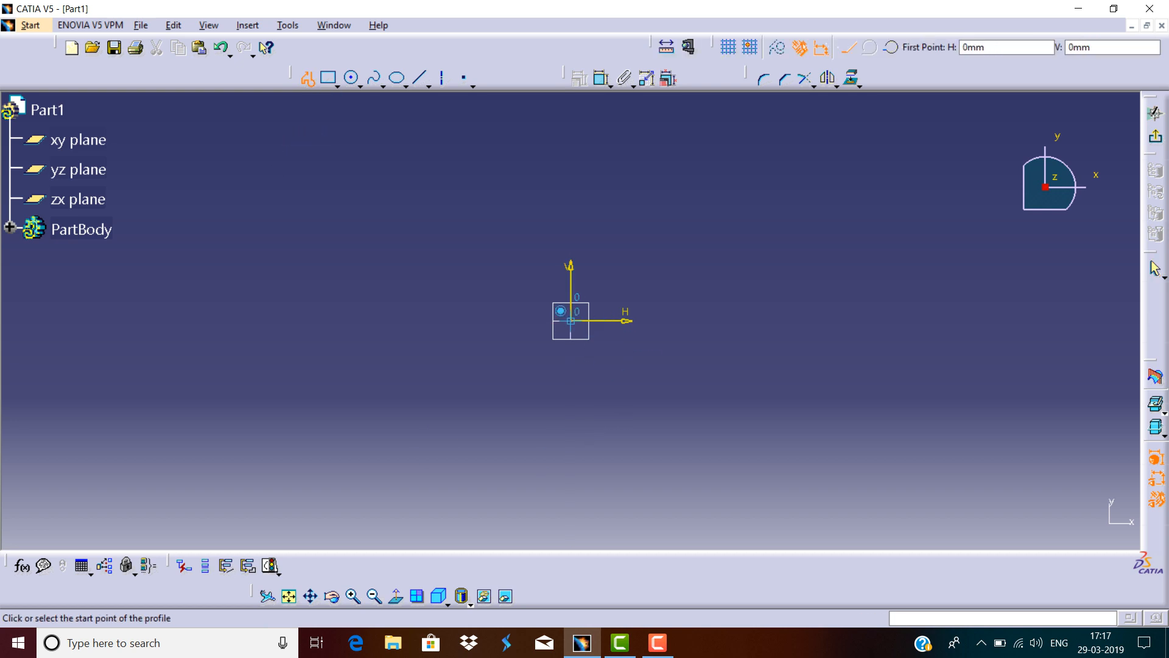
left_click(571, 321)
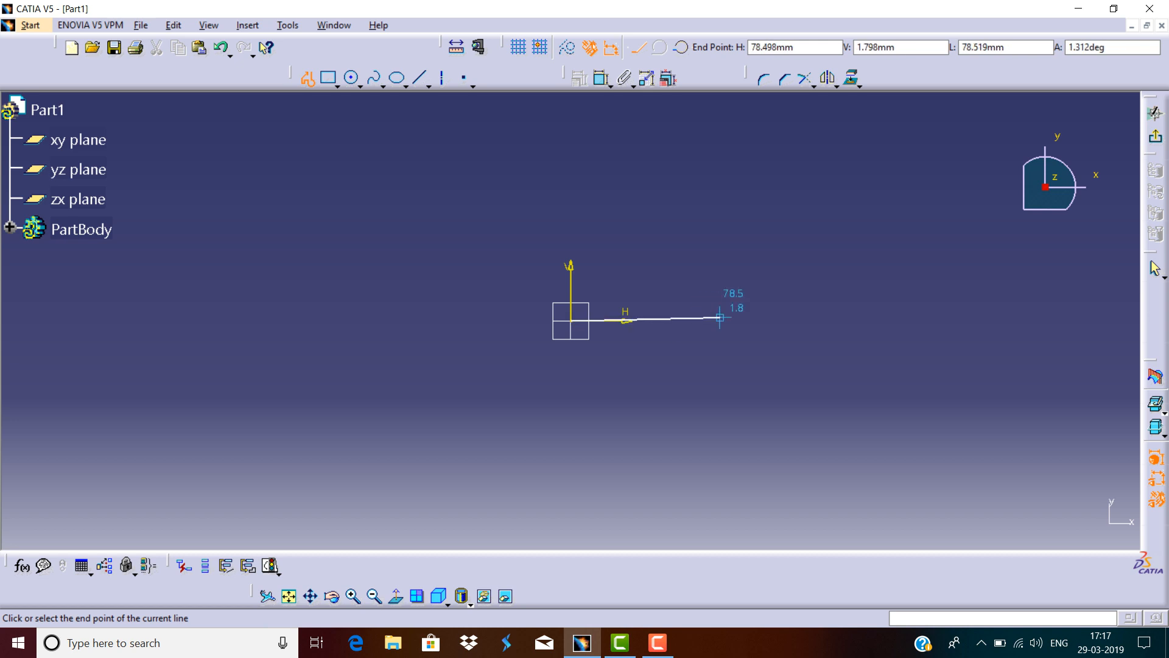
left_click(742, 321)
left_click(742, 321)
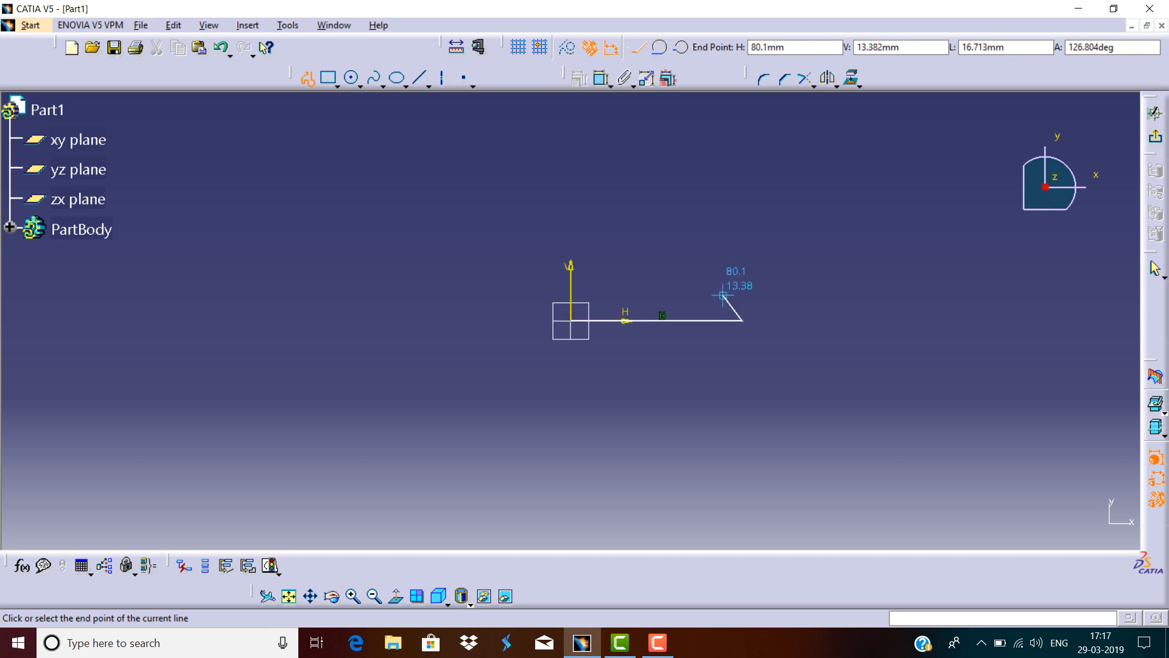
left_click(652, 157)
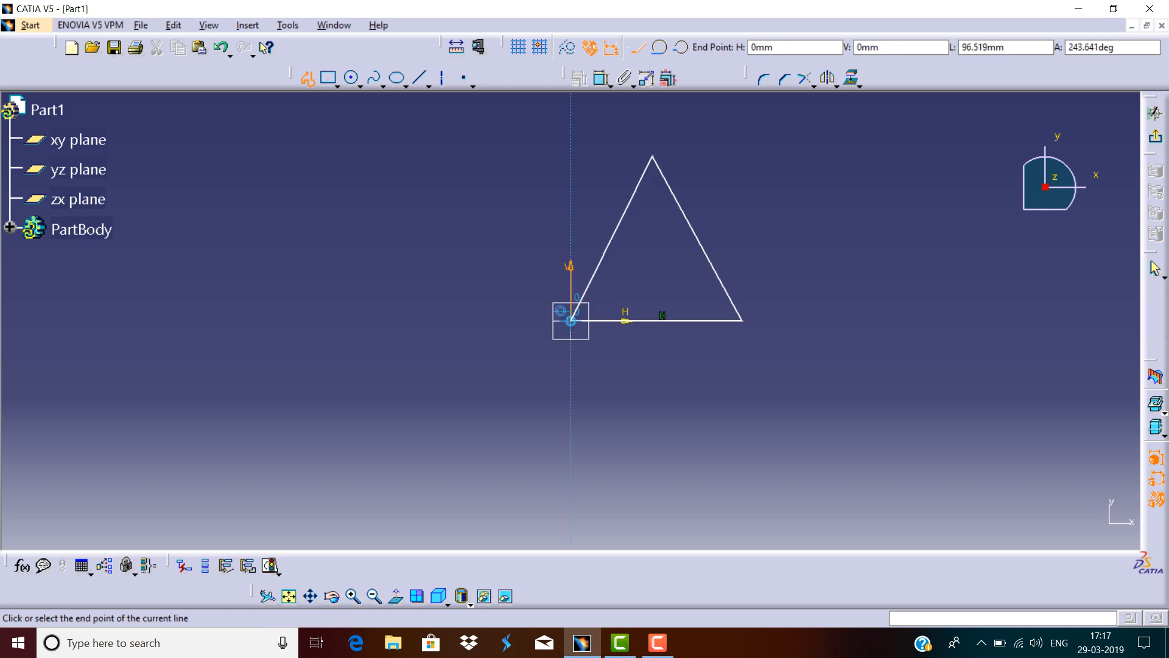
left_click(571, 321)
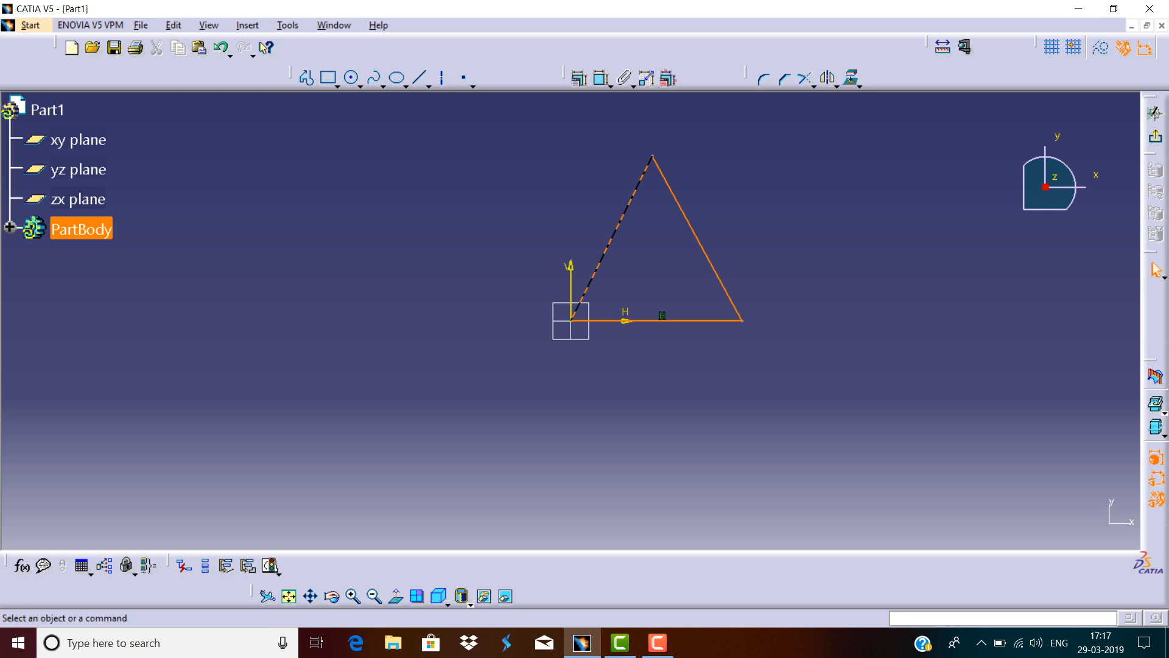
key("Escape")
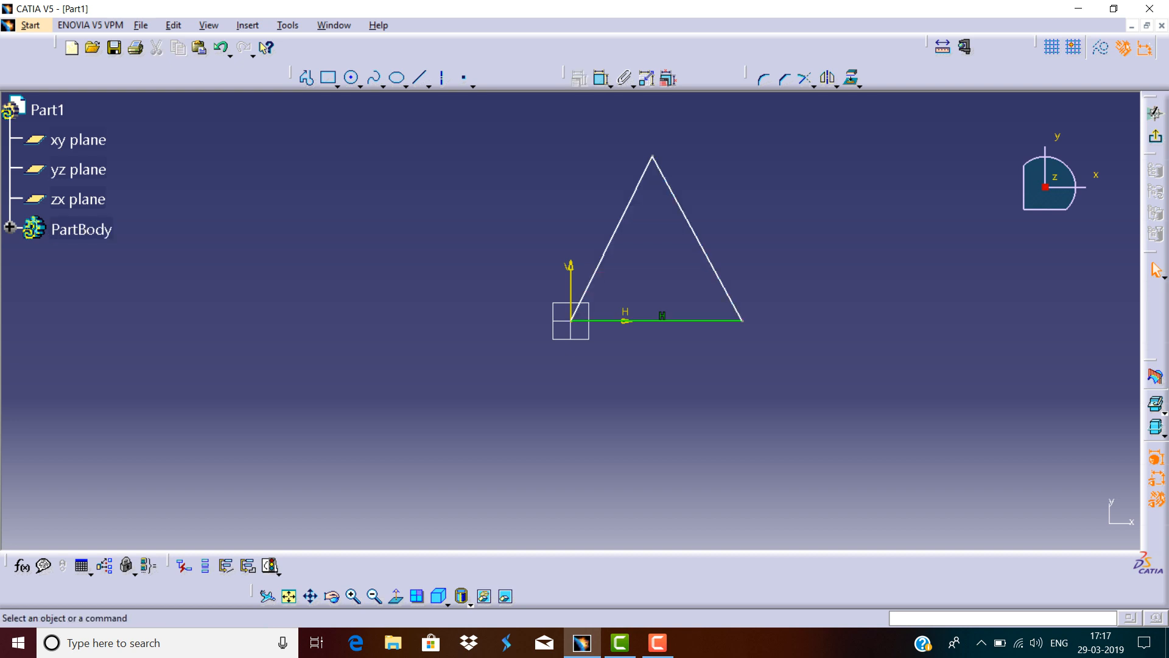
Dimension the triangle's base and set its length to 150 mm.
left_click(602, 78)
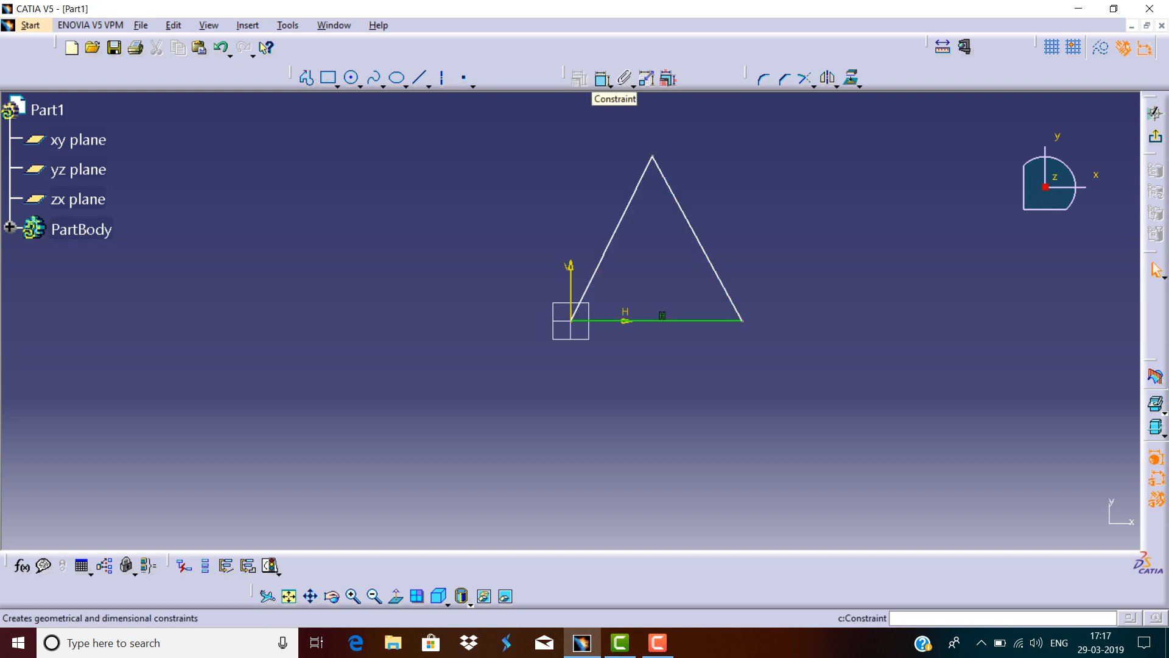
left_click(683, 320)
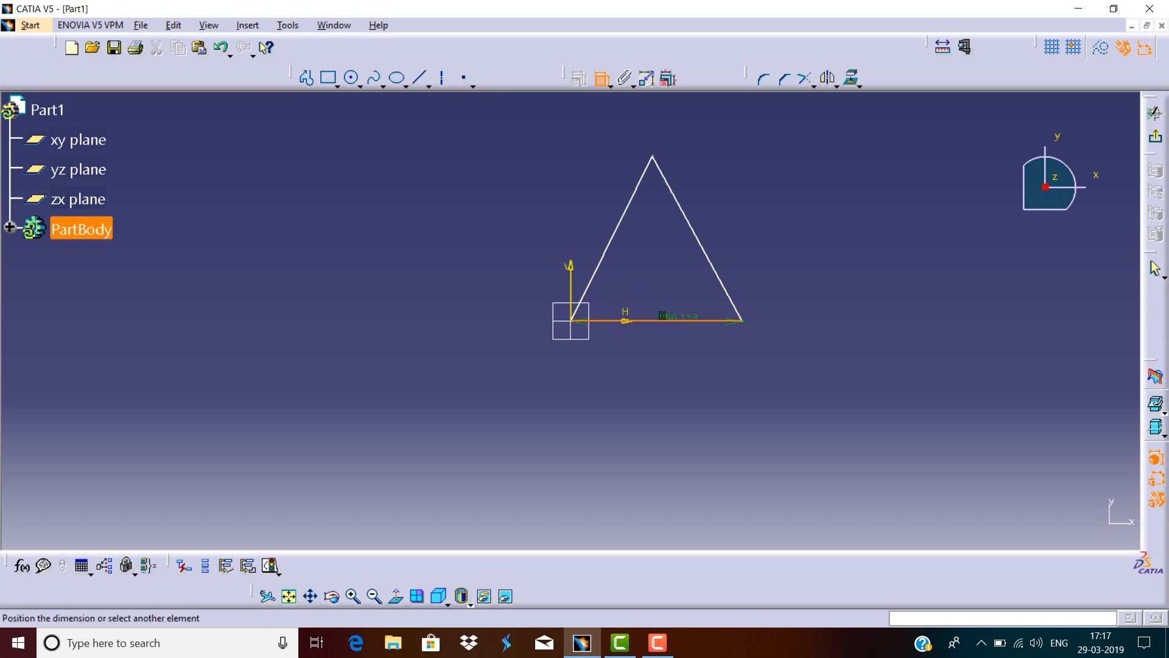
left_click(683, 345)
double_click(682, 346)
type("150")
key("Return")
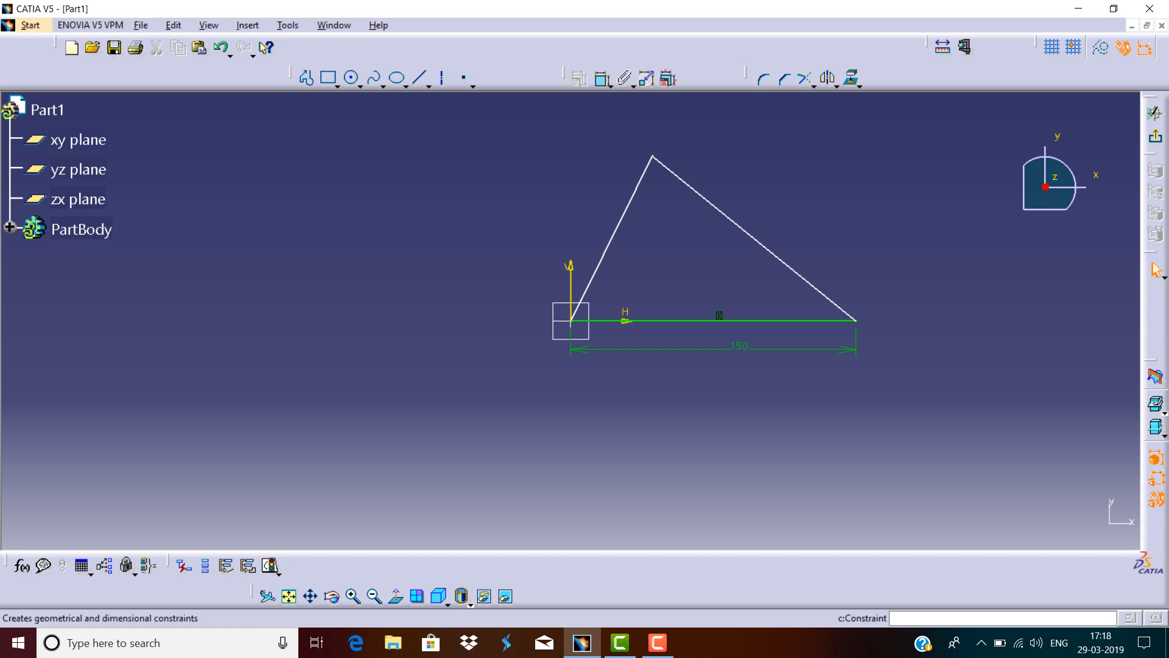
Add an angle constraint between the base and the left side and set it to 60°.
left_click(613, 235)
left_click(602, 78)
left_click(633, 320)
double_click(636, 282)
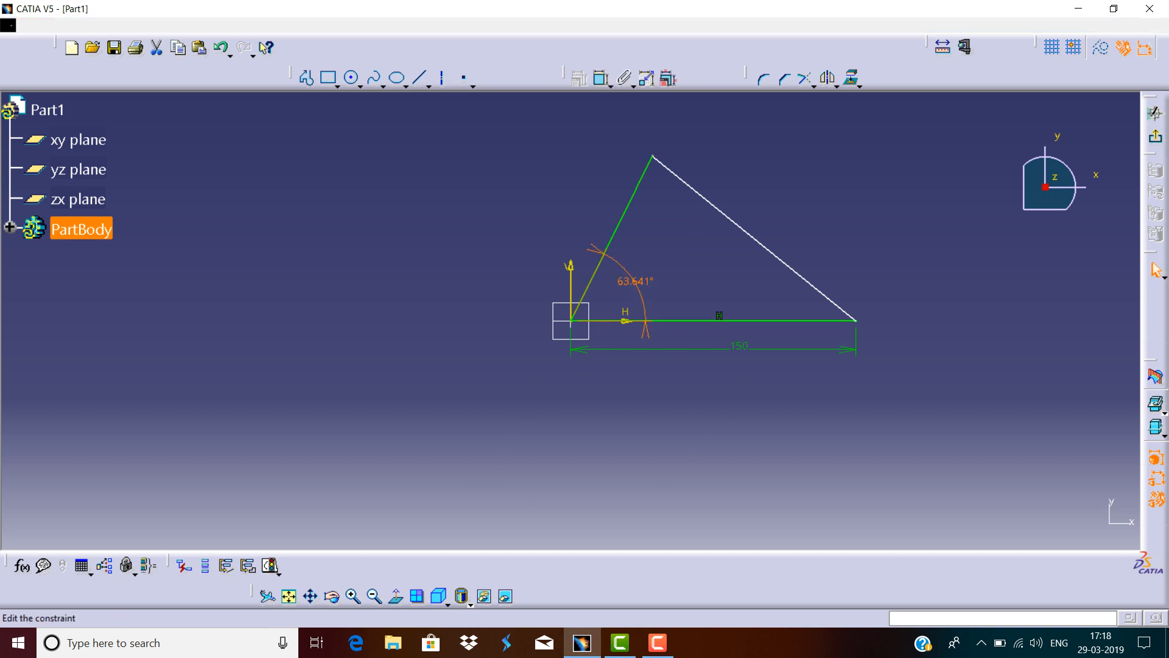
type("60")
key("Return")
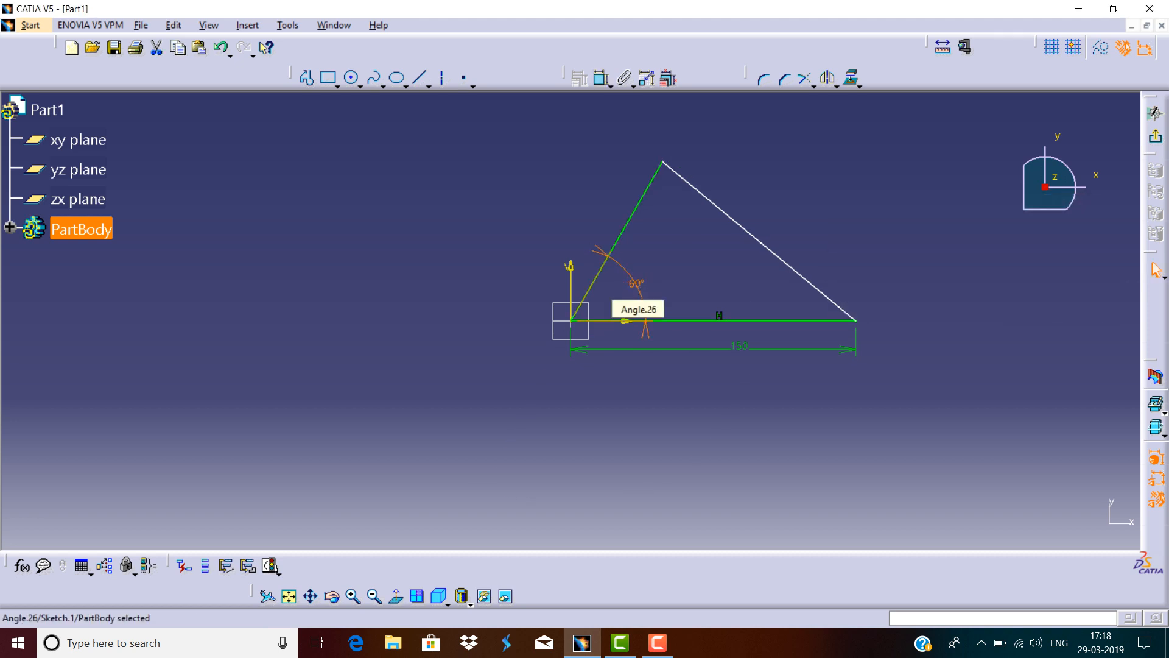
Add an angle constraint between the right side and the base and set it to 60°.
left_click(610, 86)
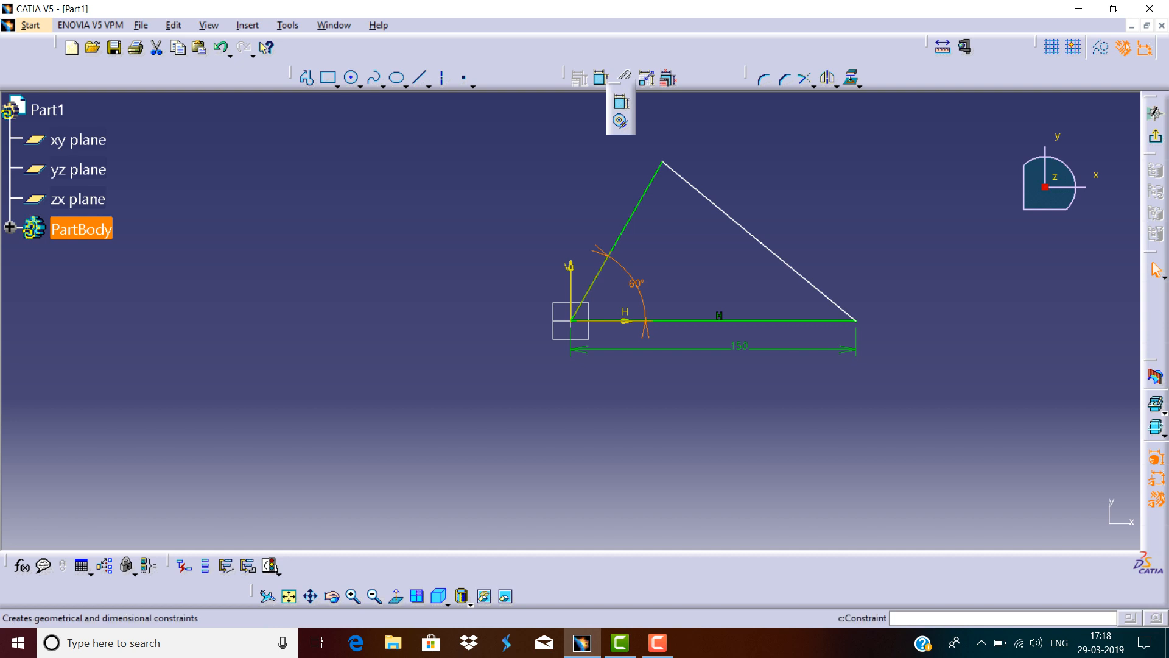
left_click(621, 100)
left_click(762, 243)
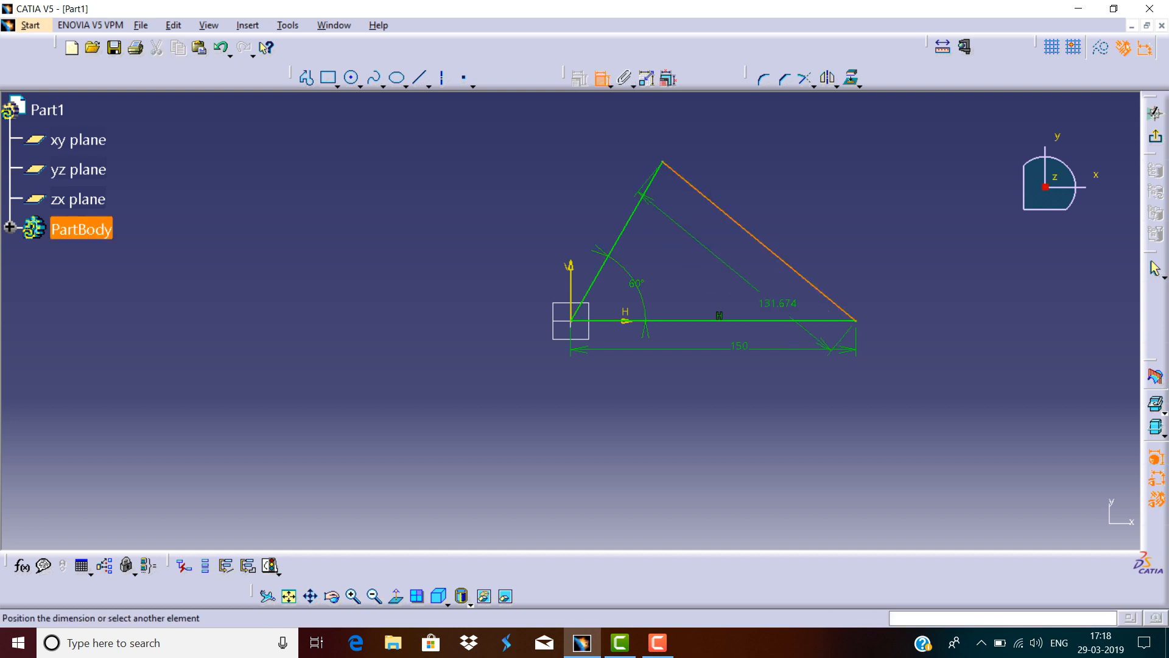
left_click(792, 321)
left_click(771, 296)
double_click(772, 297)
type("60")
key("Return")
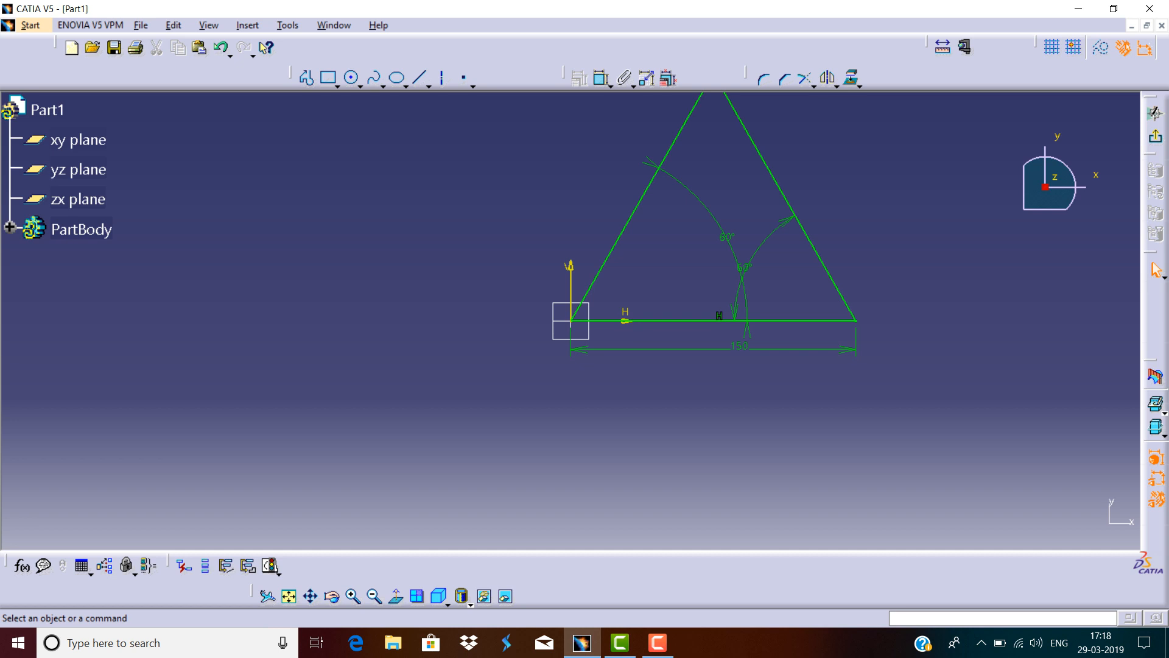
Reposition the two 60° angle dimensions closer to their base vertices.
middle_click_drag(713, 244, 560, 409)
mouse_move(712, 244)
middle_mouse_down()
mouse_move(554, 425)
mouse_move(421, 498)
mouse_move(544, 418)
mouse_move(621, 389)
middle_mouse_up()
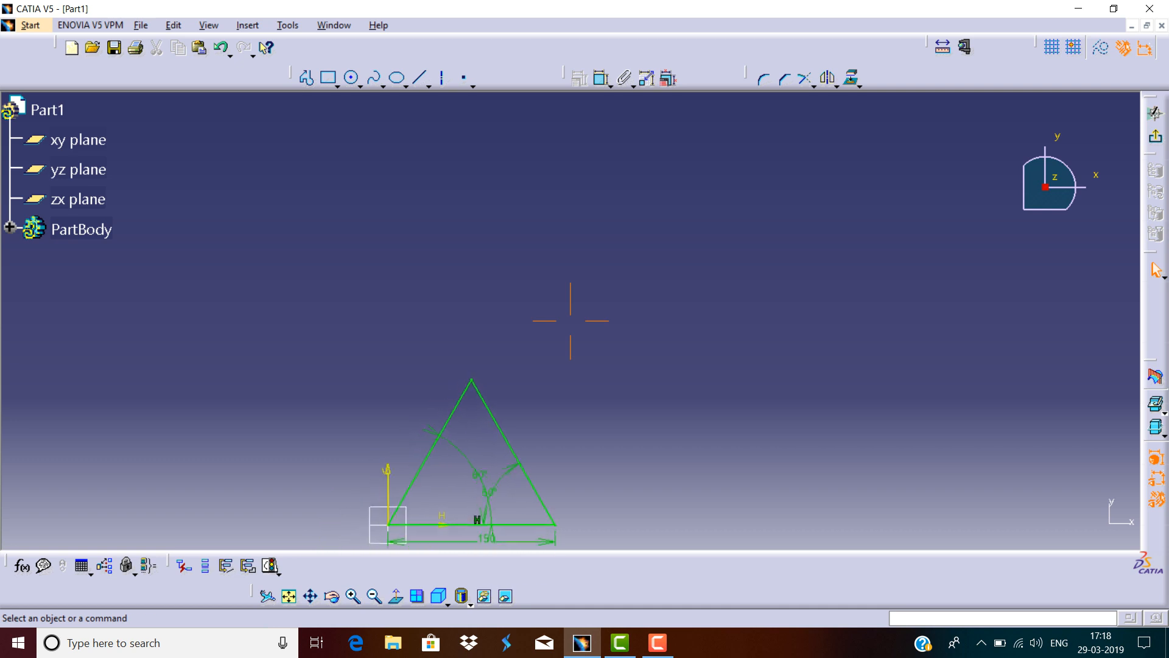
left_click_drag(526, 418, 575, 335)
mouse_move(472, 469)
middle_mouse_down()
mouse_move(548, 333)
mouse_move(571, 321)
middle_mouse_up()
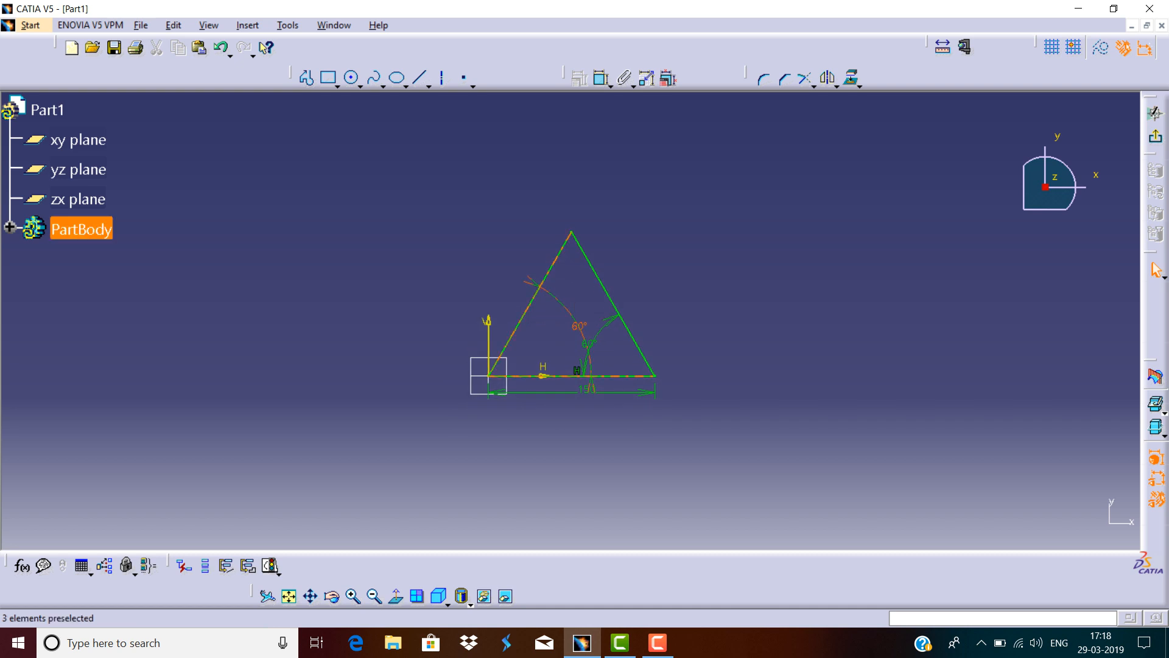
mouse_move(570, 321)
middle_mouse_down()
mouse_move(623, 228)
mouse_move(787, 270)
mouse_move(422, 233)
mouse_move(372, 343)
mouse_move(569, 344)
mouse_move(757, 382)
mouse_move(597, 307)
mouse_move(551, 318)
middle_mouse_up()
left_click_drag(559, 322, 522, 339)
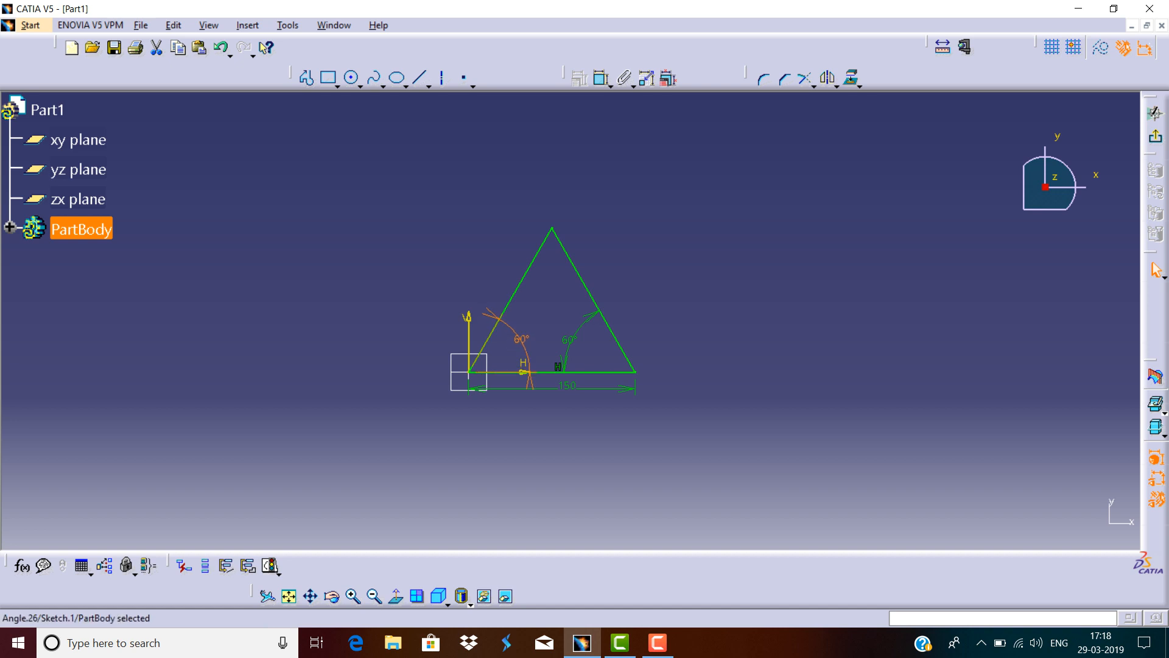
mouse_move(568, 340)
left_mouse_down()
mouse_move(667, 393)
mouse_move(665, 447)
mouse_move(670, 433)
mouse_move(645, 409)
mouse_move(577, 382)
mouse_move(583, 342)
mouse_move(566, 331)
mouse_move(593, 330)
mouse_move(605, 340)
mouse_move(523, 342)
mouse_move(516, 358)
left_mouse_up()
key("Escape")
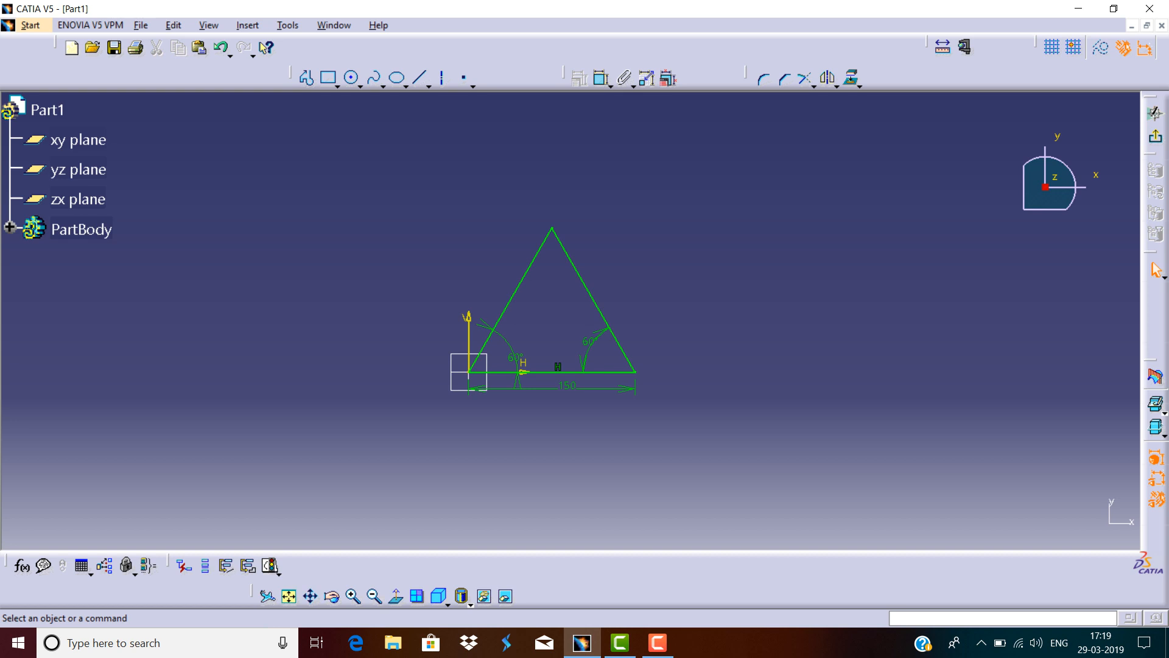
Draw a three-point circle through points on the triangle's sides and undo it.
left_click(360, 86)
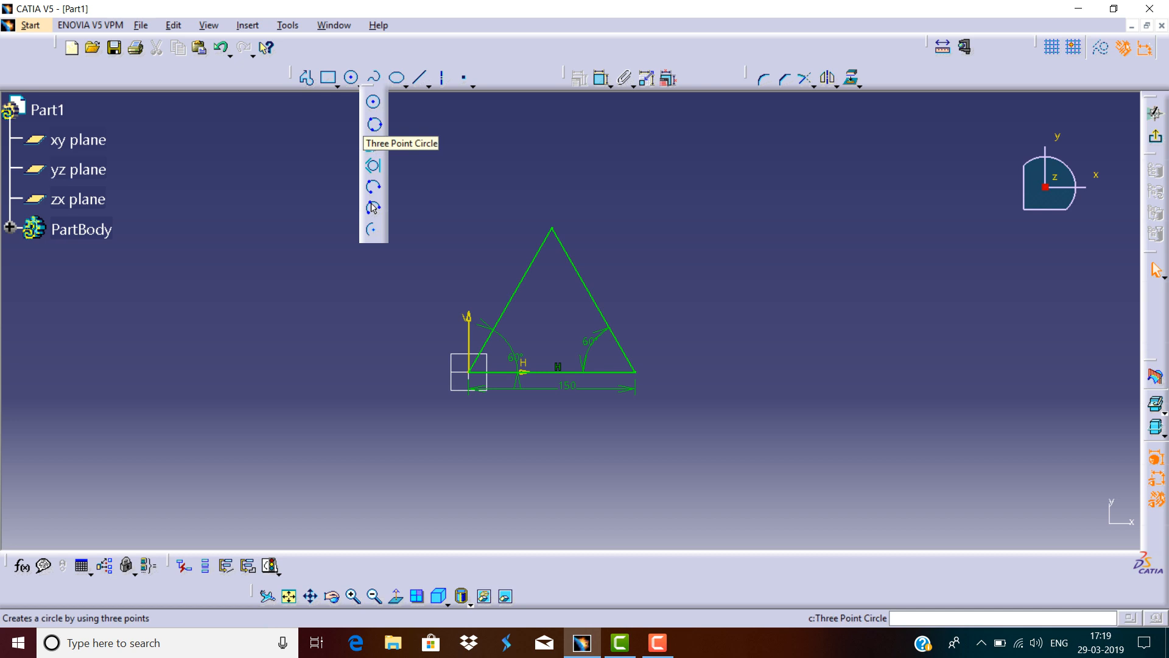
left_click(374, 124)
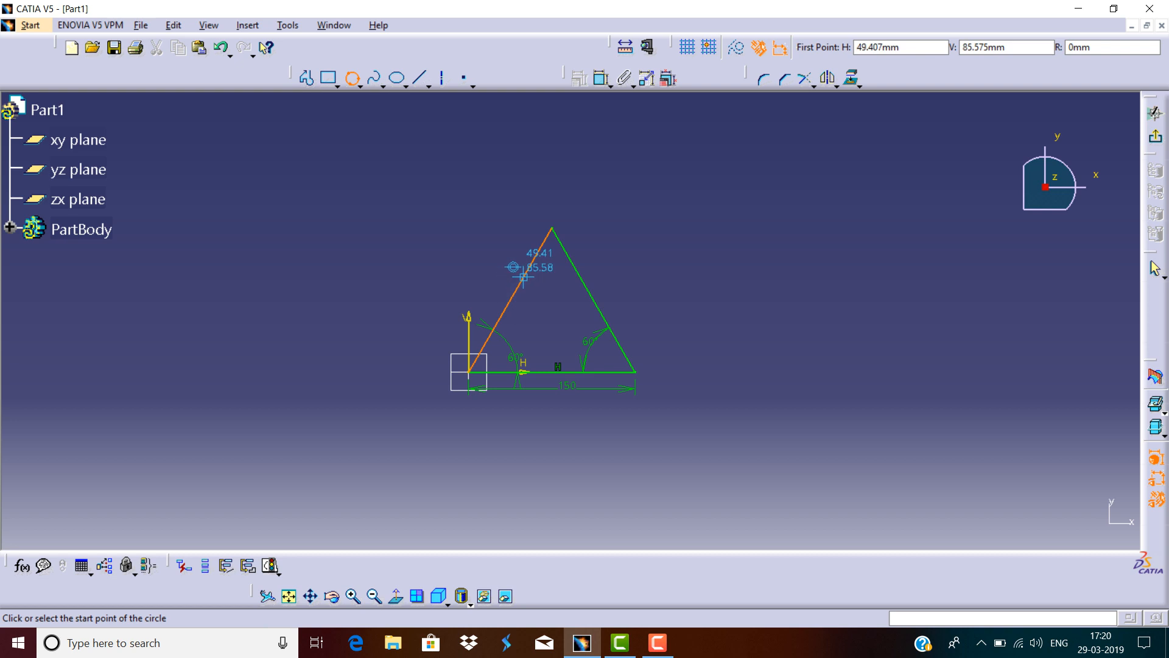
left_click(523, 277)
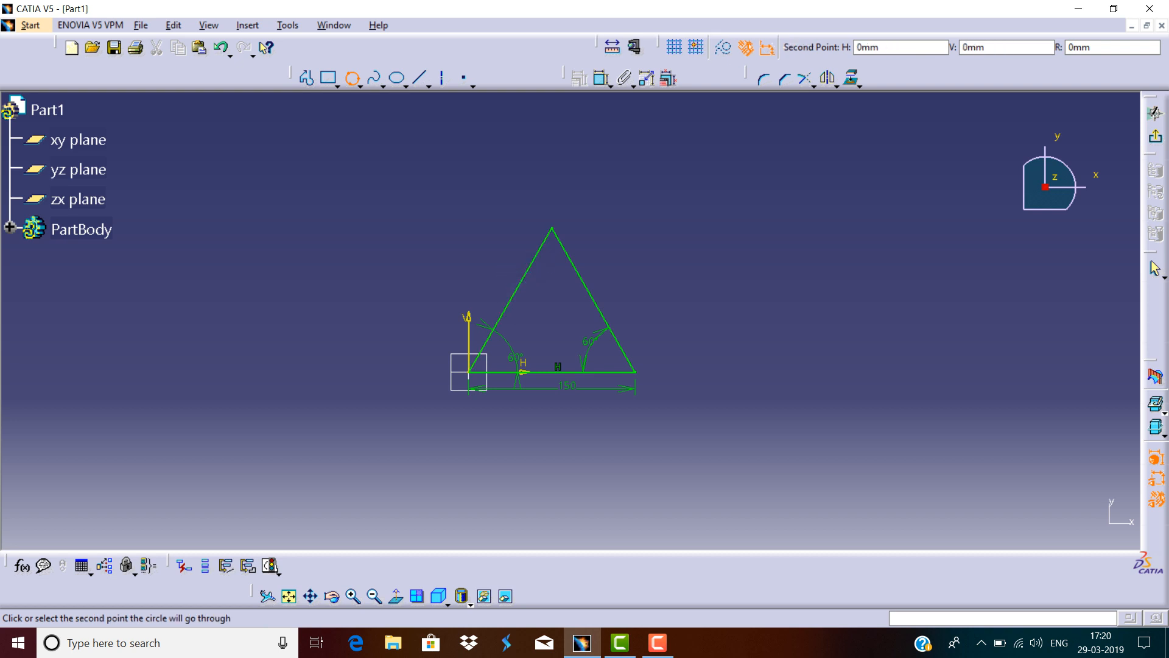
left_click(585, 284)
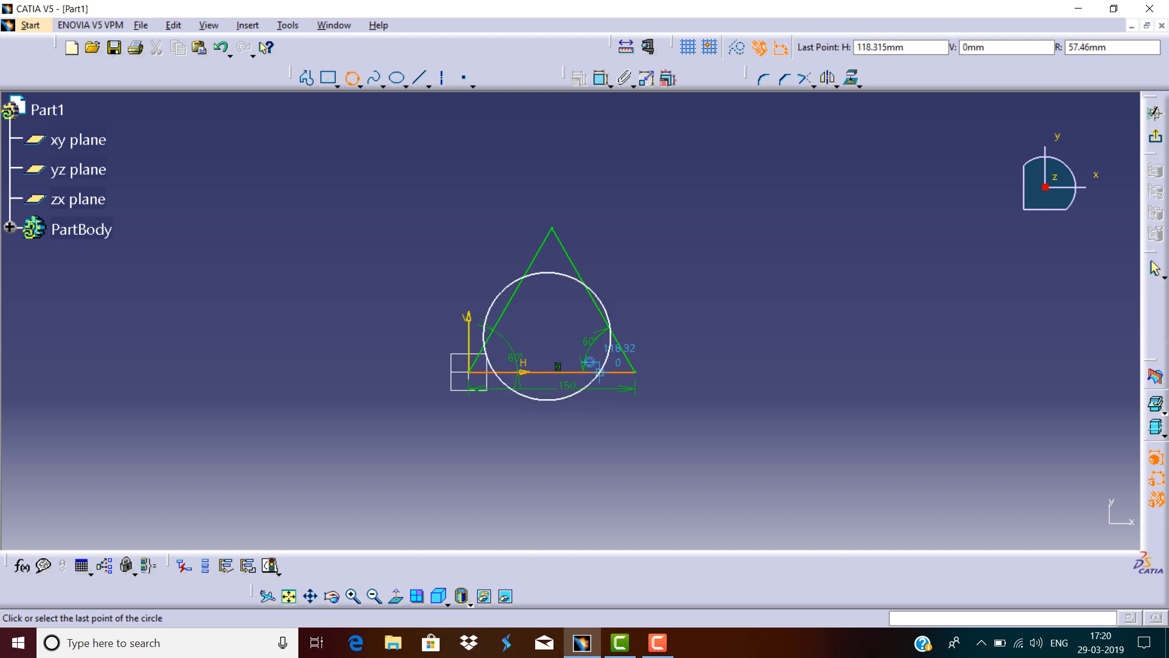
left_click(557, 370)
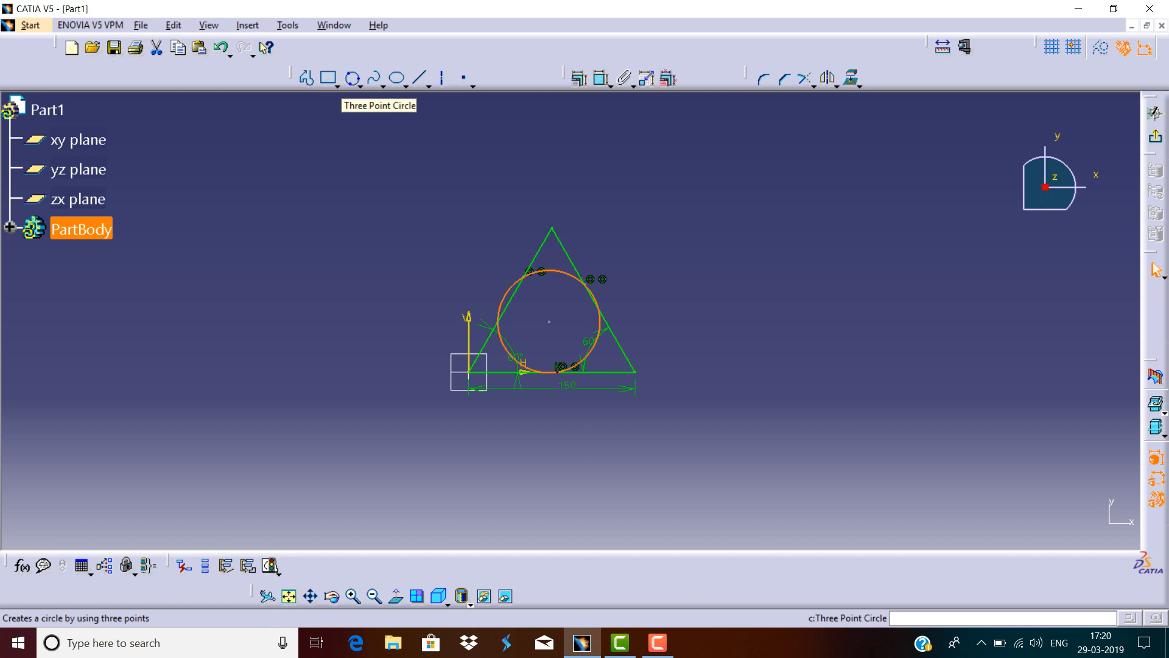
left_click(360, 86)
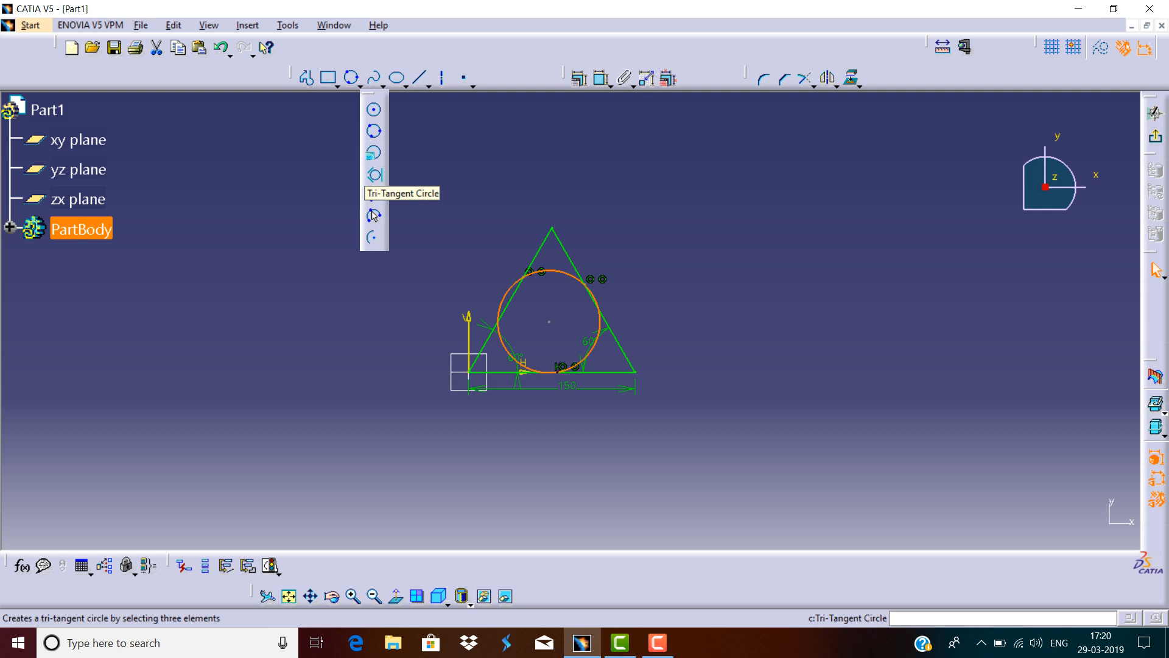
key("ctrl+z")
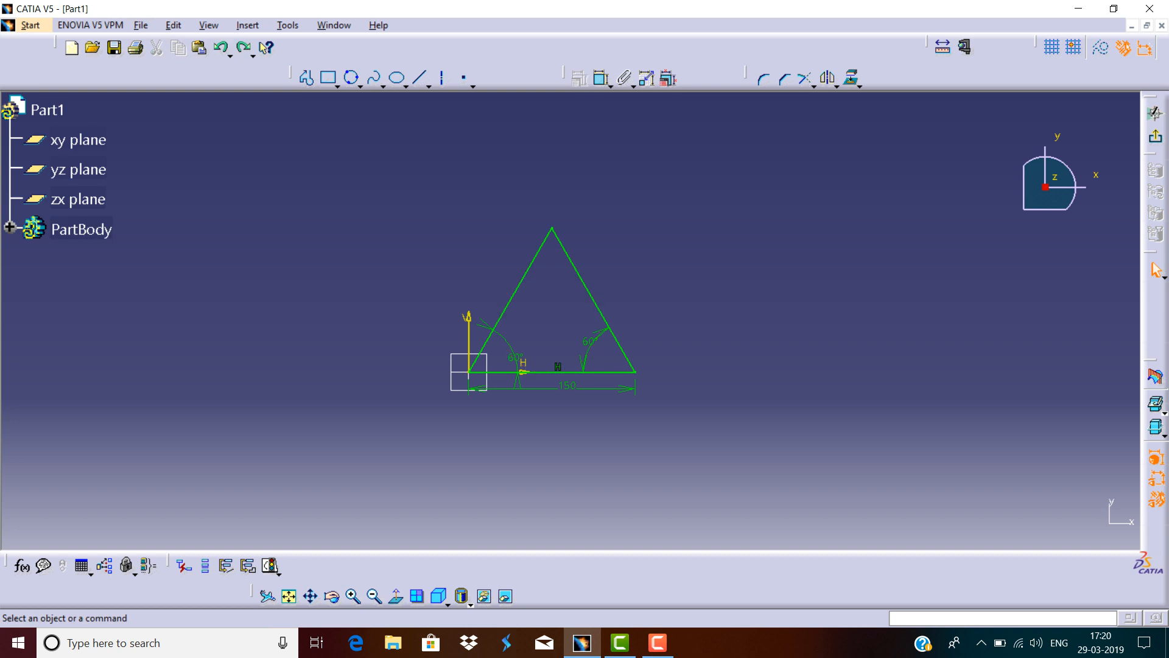
Create a tri-tangent circle tangent to the triangle's left side, right side and base, and undo it.
left_click(360, 86)
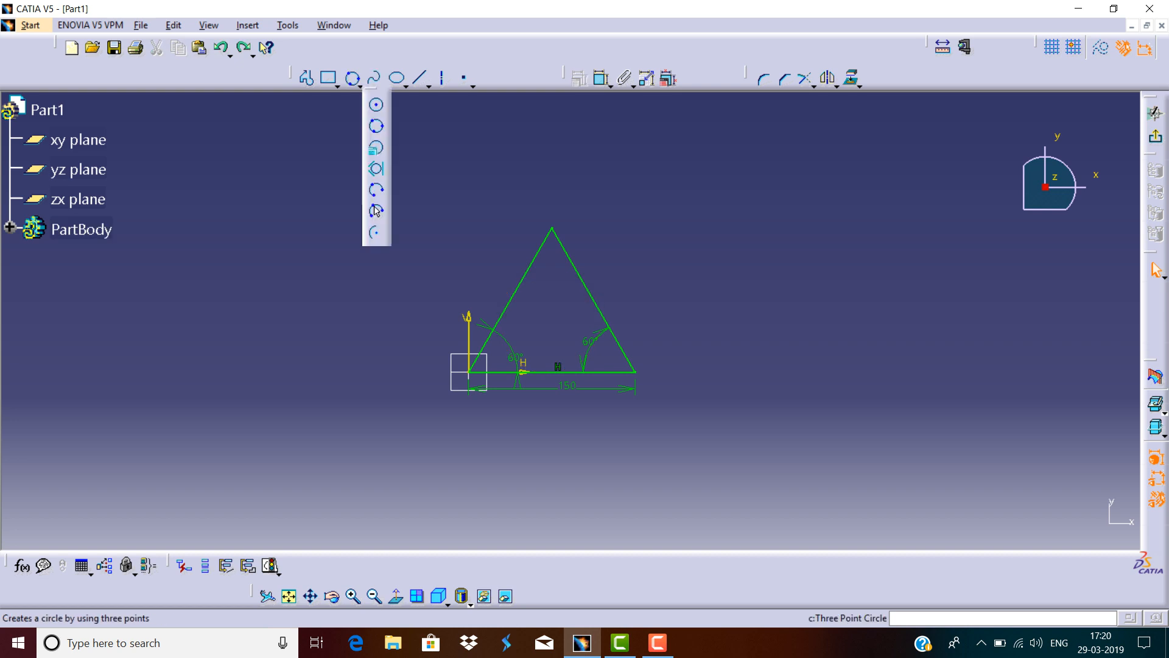
left_click(375, 210)
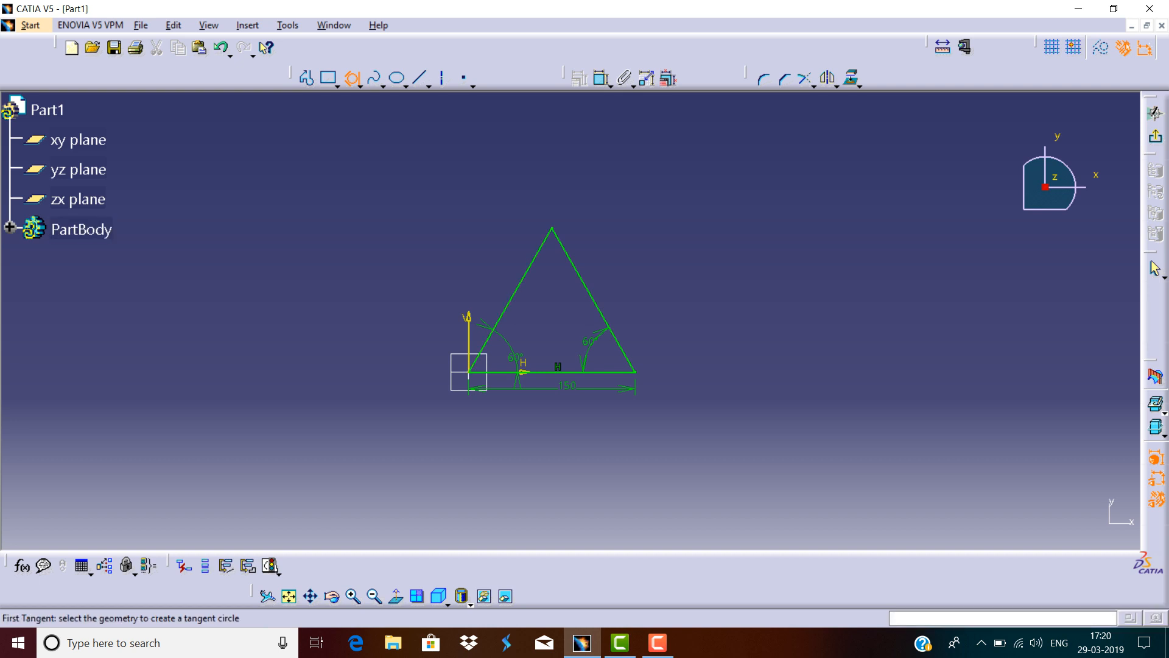
left_click(516, 292)
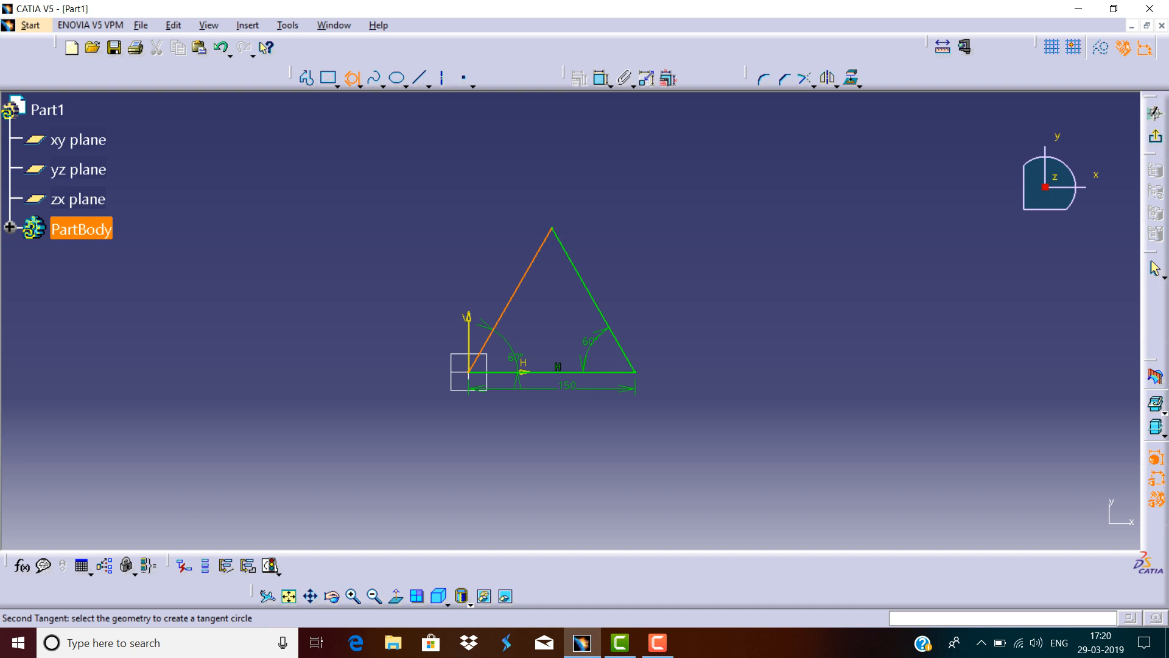
left_click(588, 291)
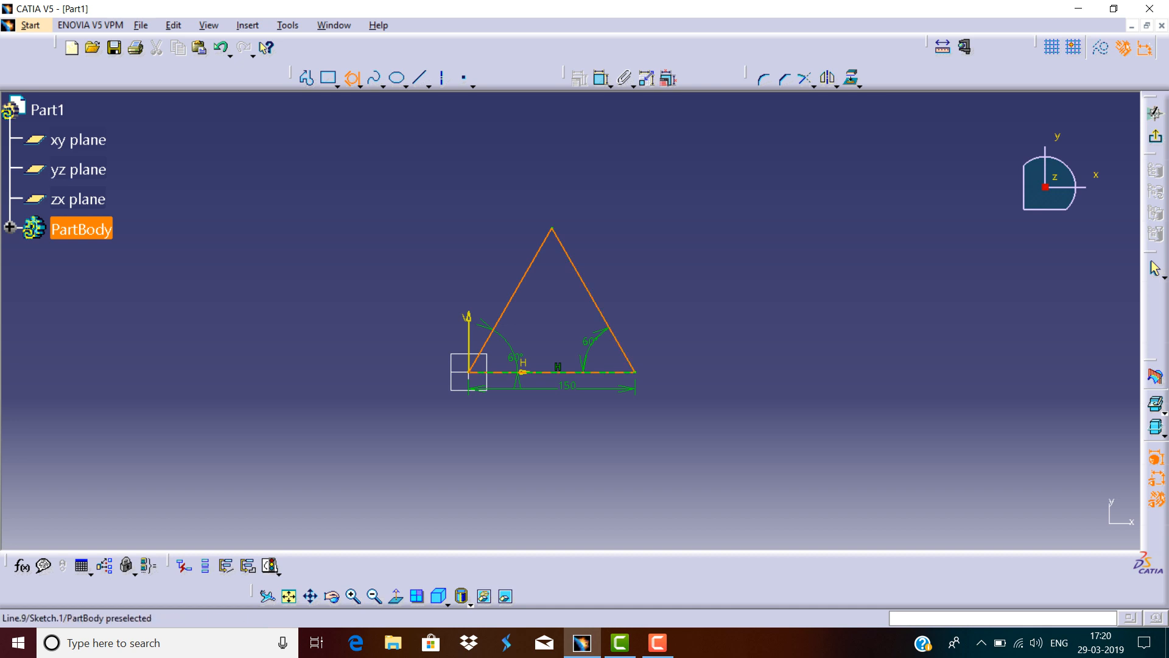
left_click(551, 372)
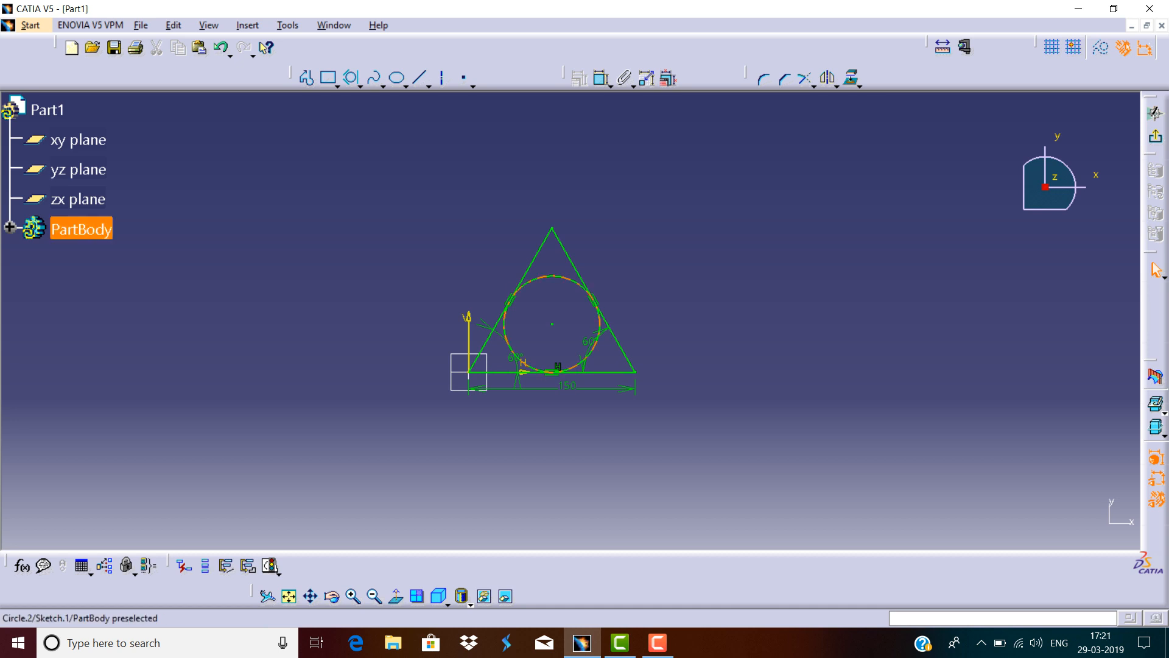
key("ctrl+z")
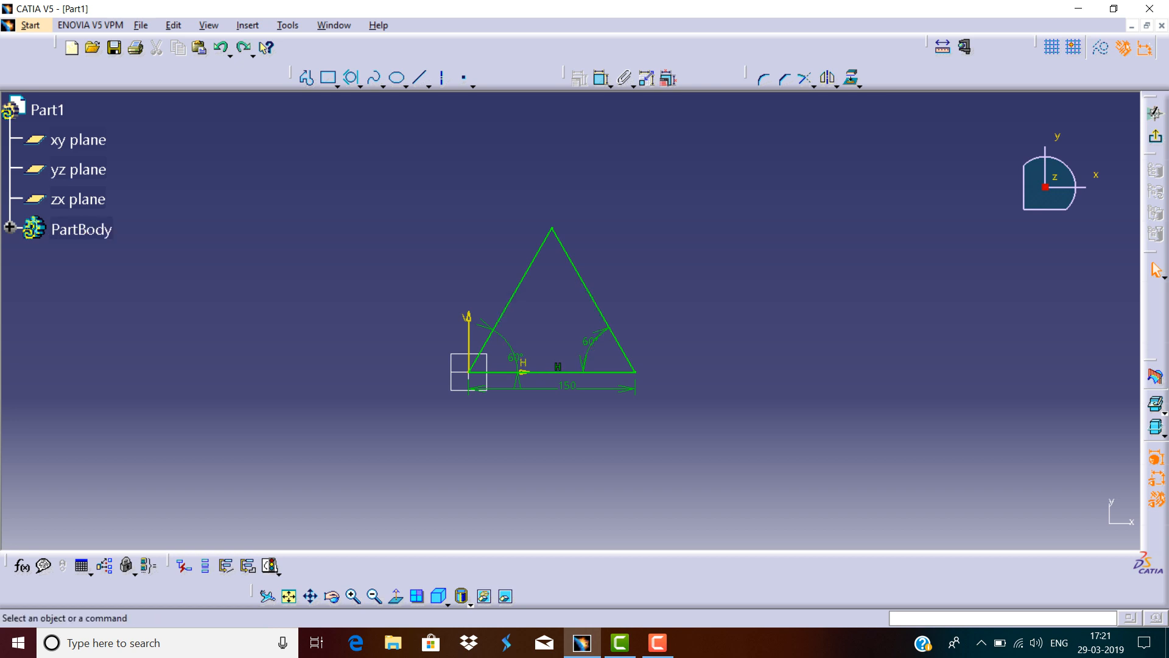
Create a circle tangent to the triangle's left side, right side and base, inscribed in the triangle.
left_click(360, 86)
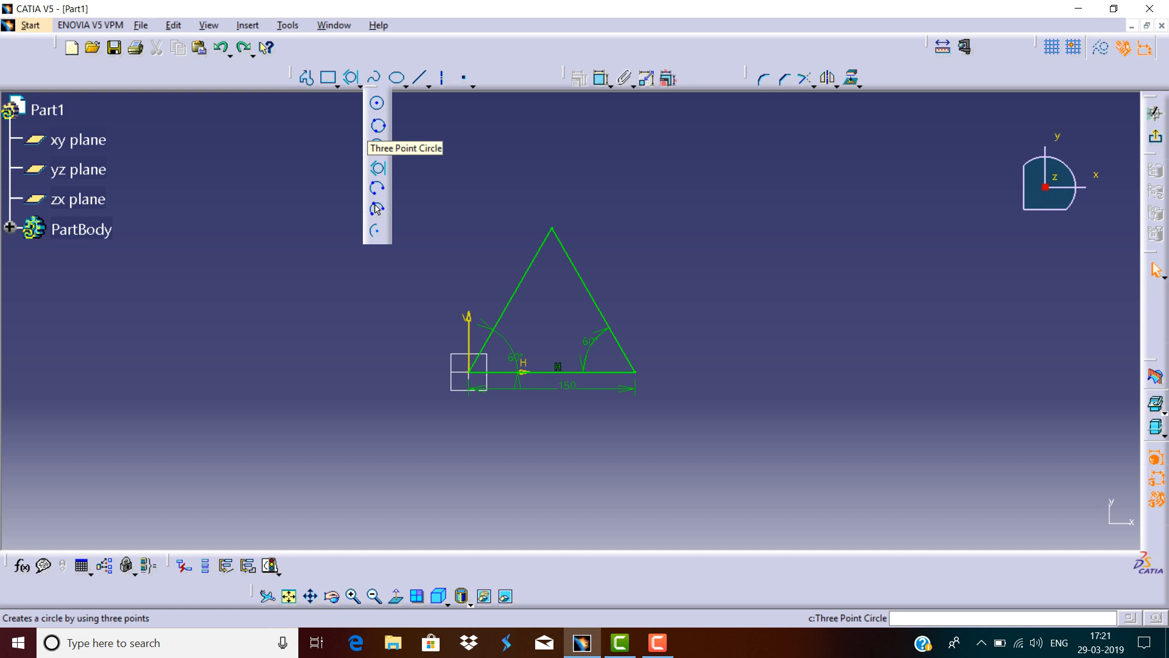
left_click(377, 209)
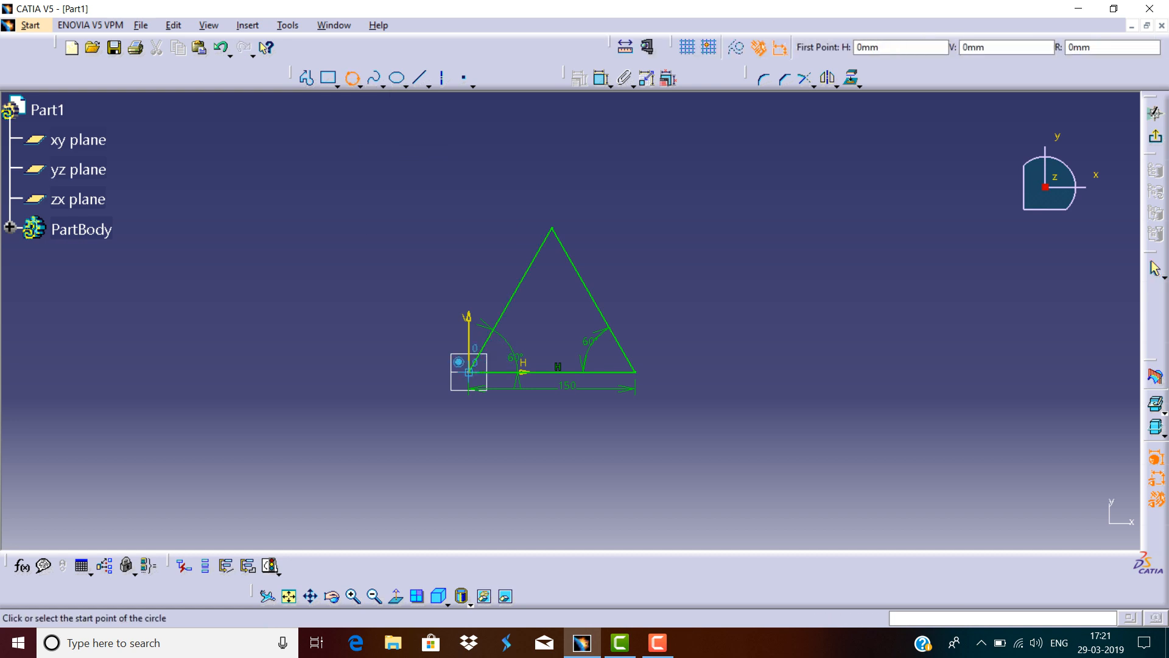
left_click(511, 299)
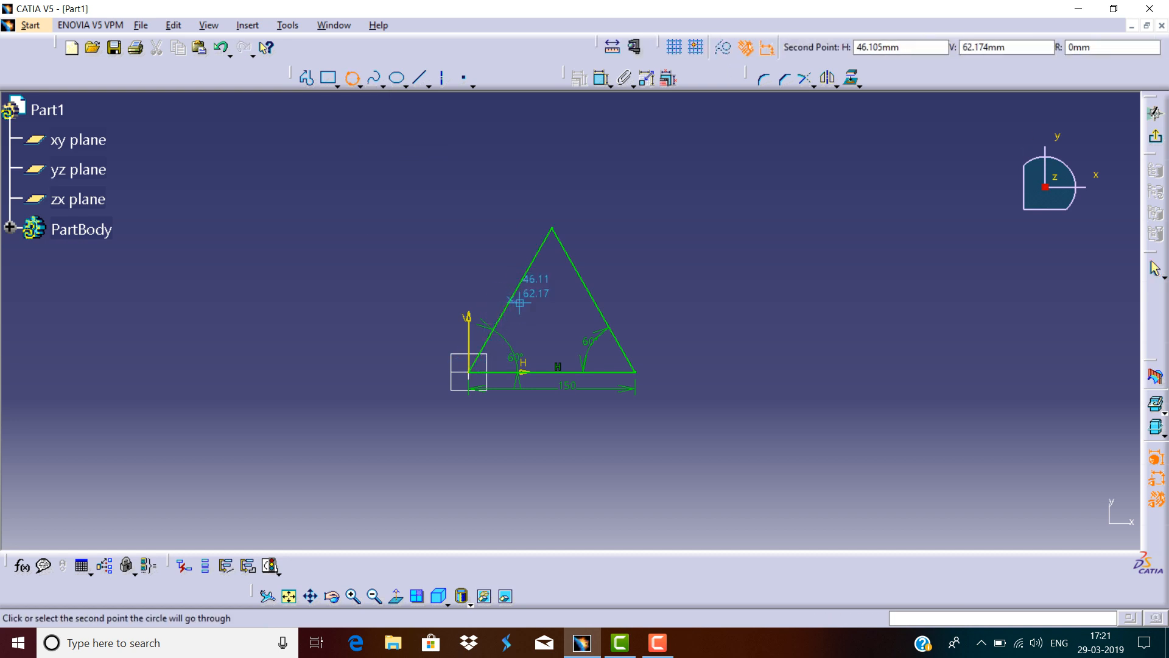
left_click(597, 308)
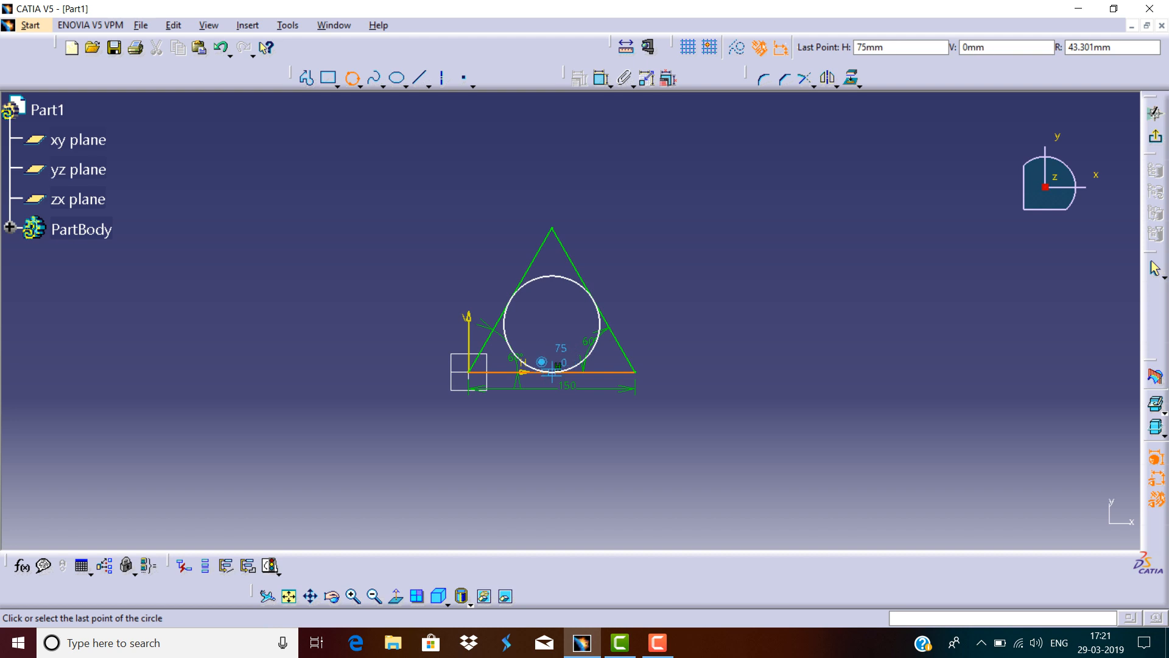
left_click(552, 372)
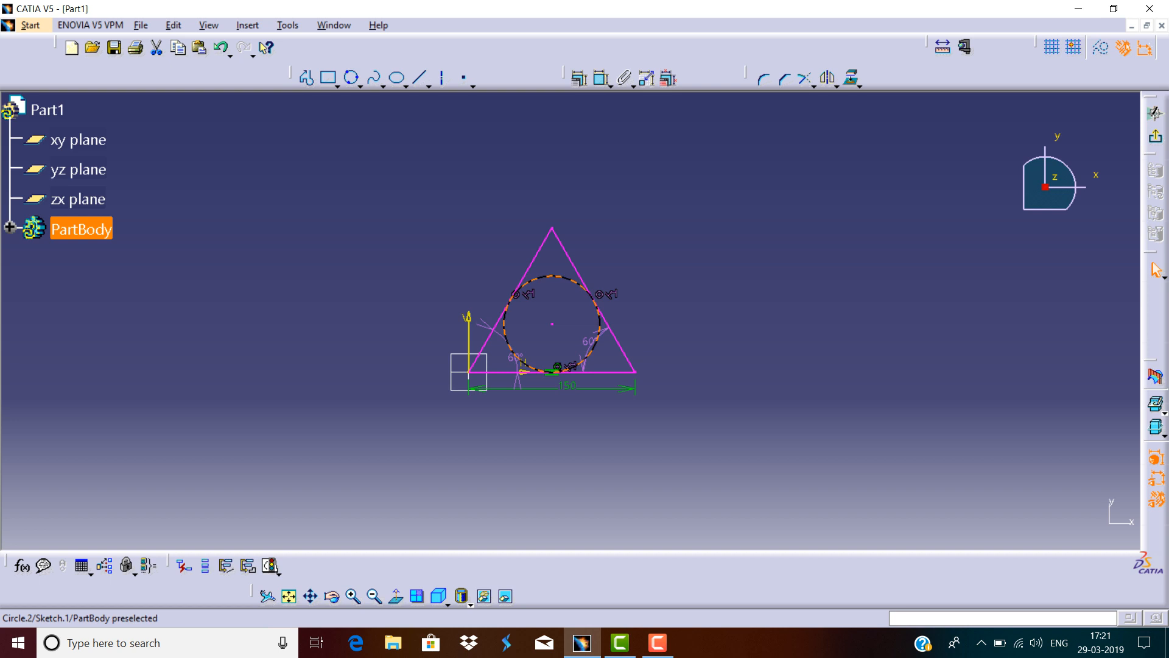
key("Escape")
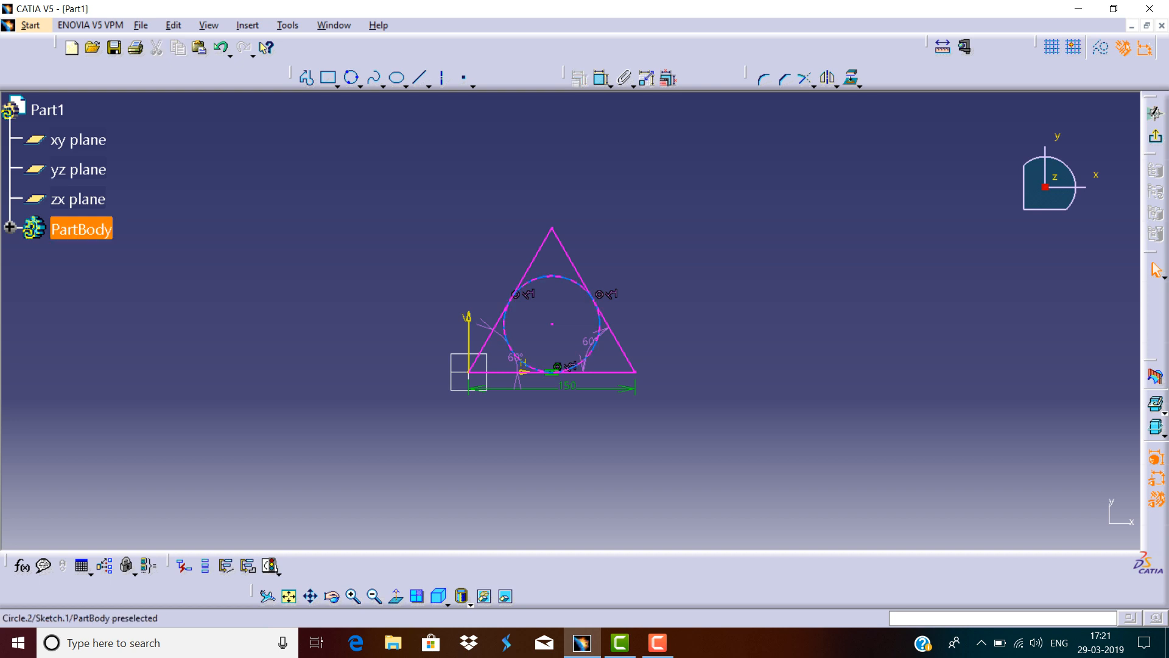
Delete the right 60° angle constraint and then all the sketch geometry.
left_click(588, 342)
key("Delete")
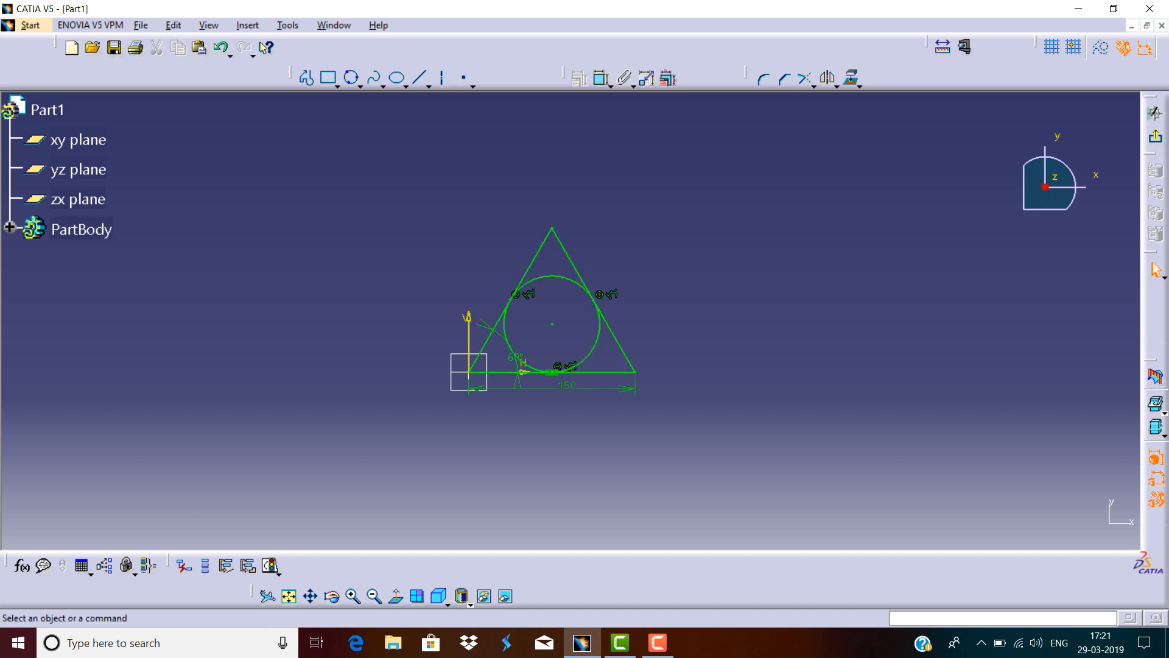
mouse_move(713, 195)
left_mouse_down()
mouse_move(530, 433)
mouse_move(429, 433)
left_mouse_up()
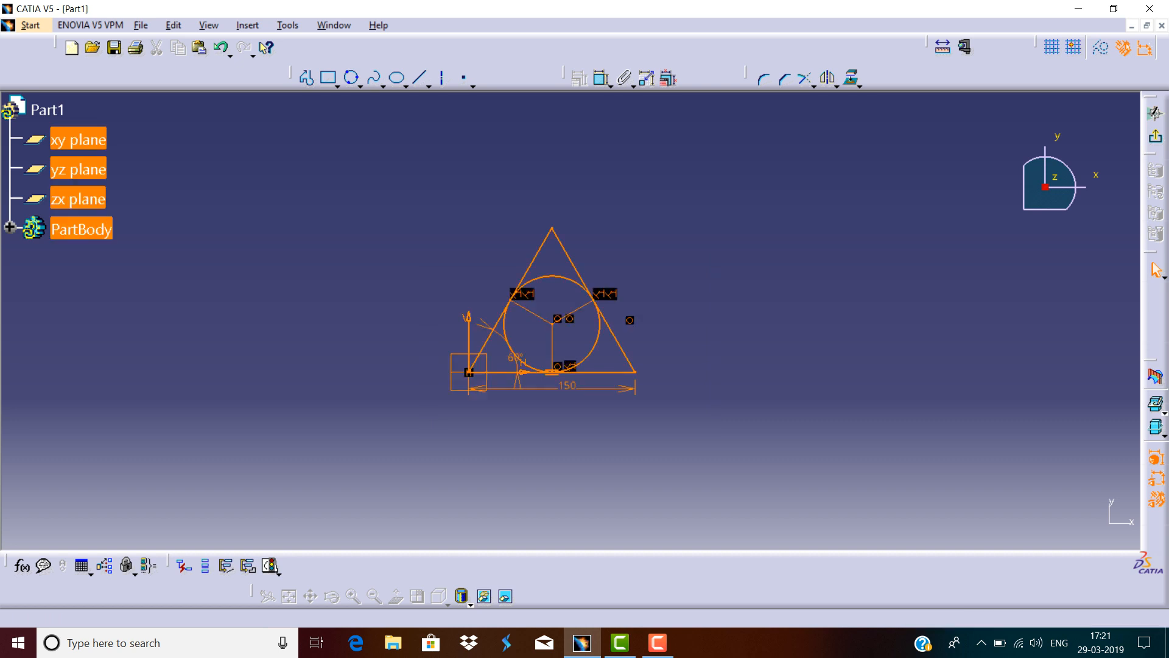
key("Delete")
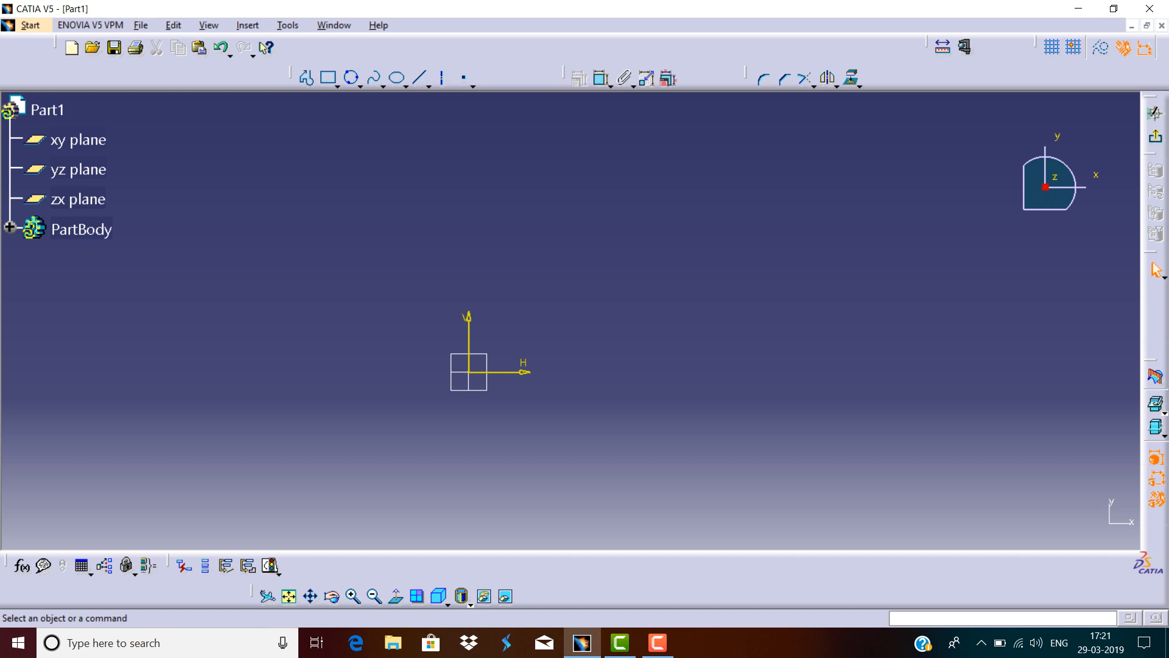
Draw a three-point arc from the origin through a point about 243 mm along H, ending below it, then delete it.
left_click(360, 86)
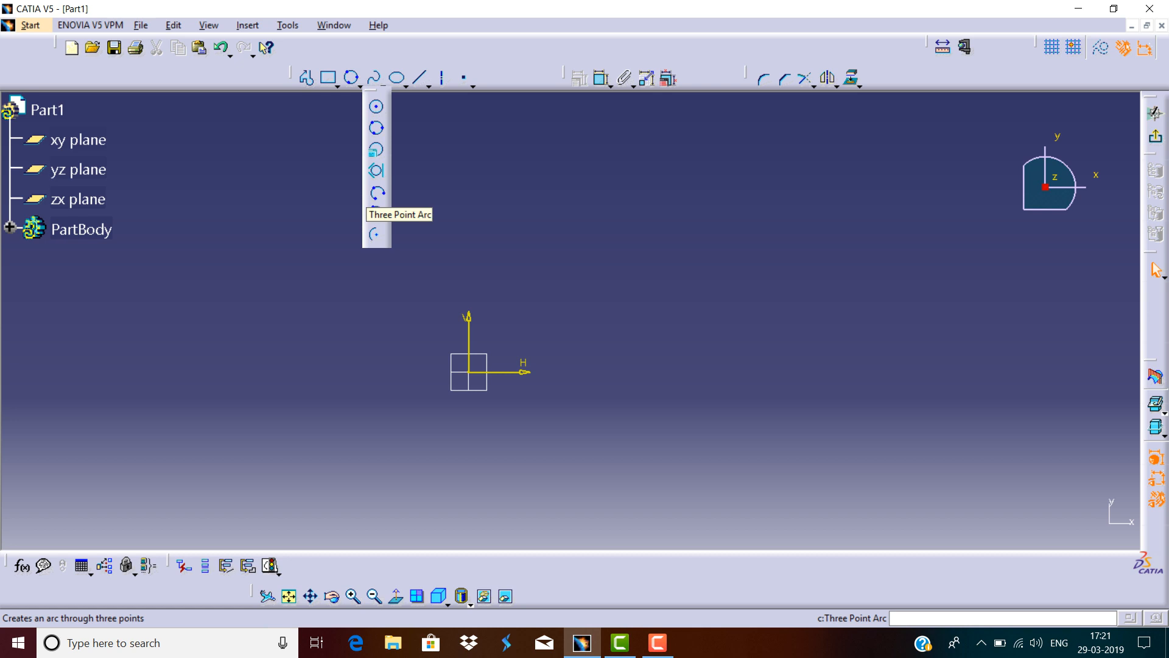
left_click(377, 194)
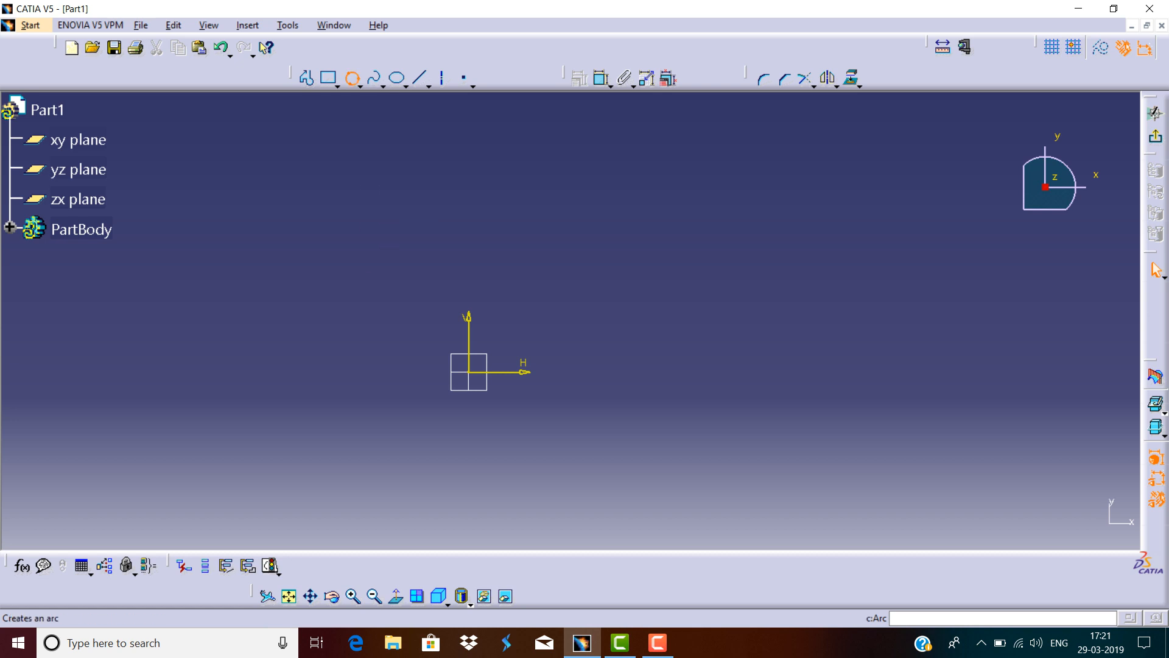
left_click(468, 372)
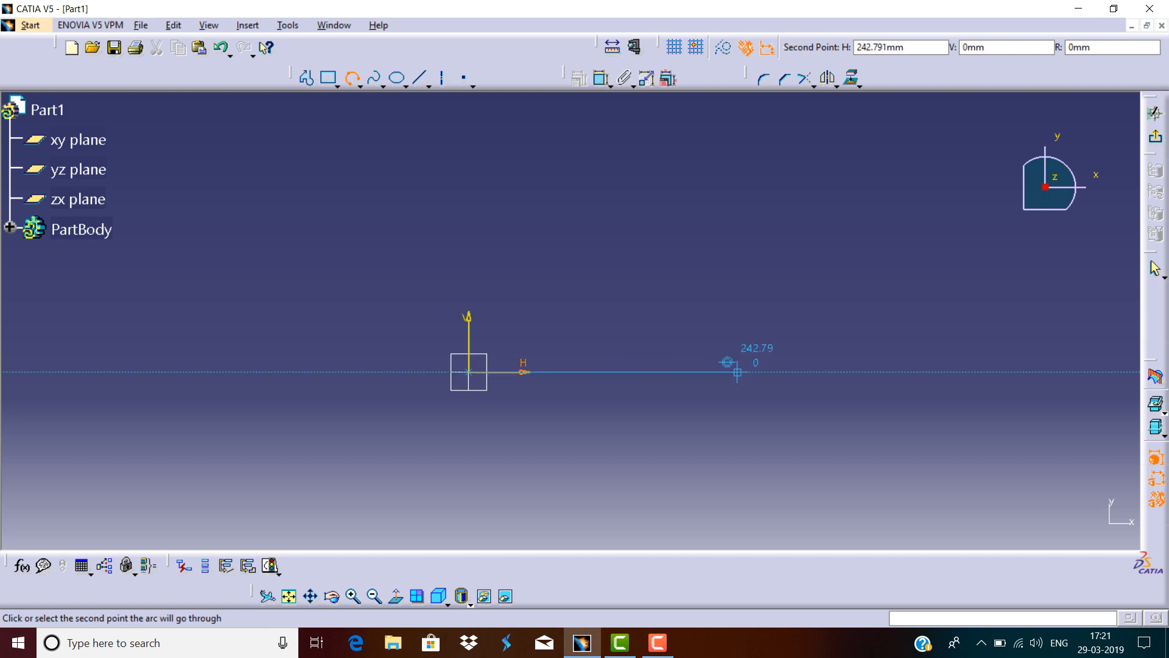
left_click(735, 368)
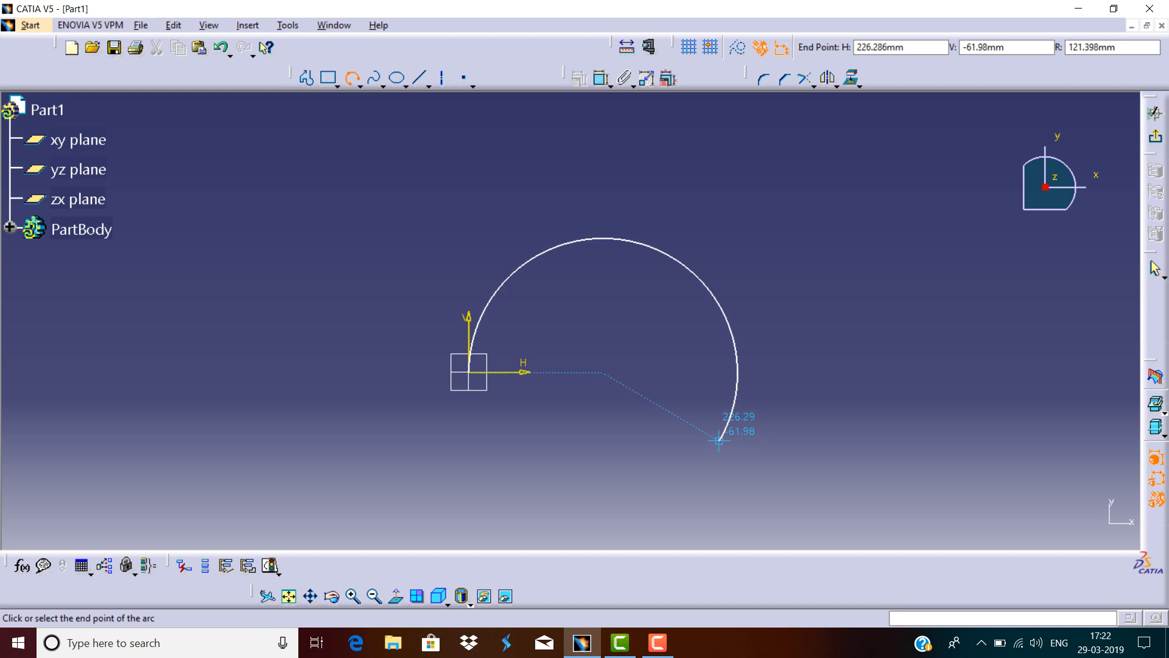
left_click(716, 438)
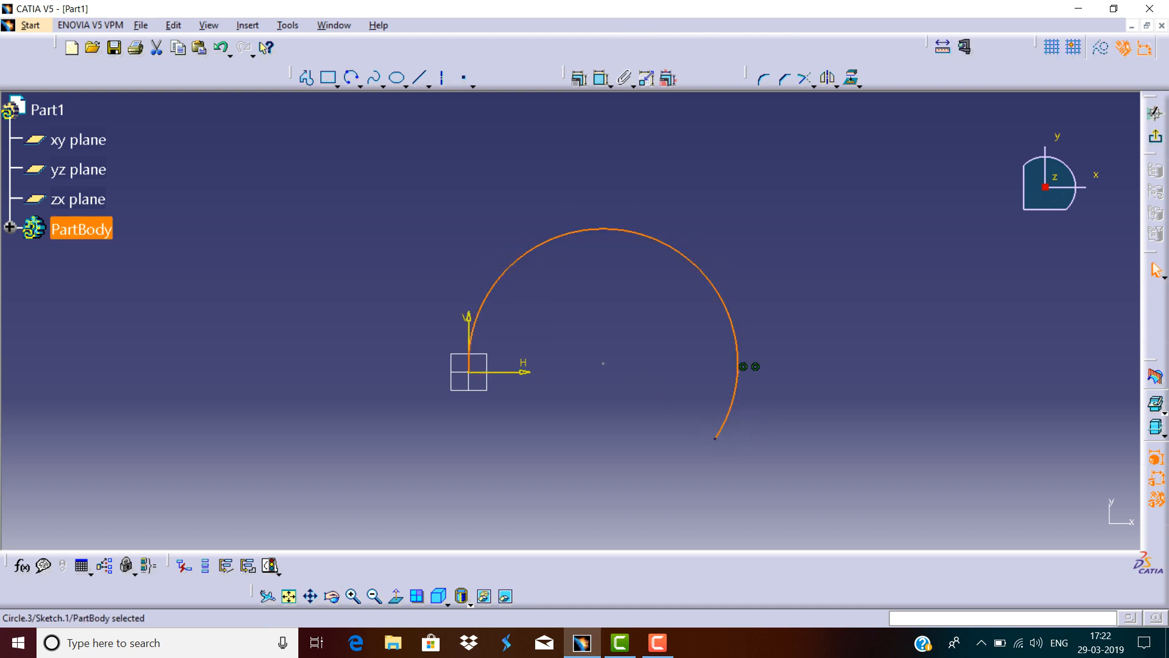
key("Escape")
key("ctrl+a")
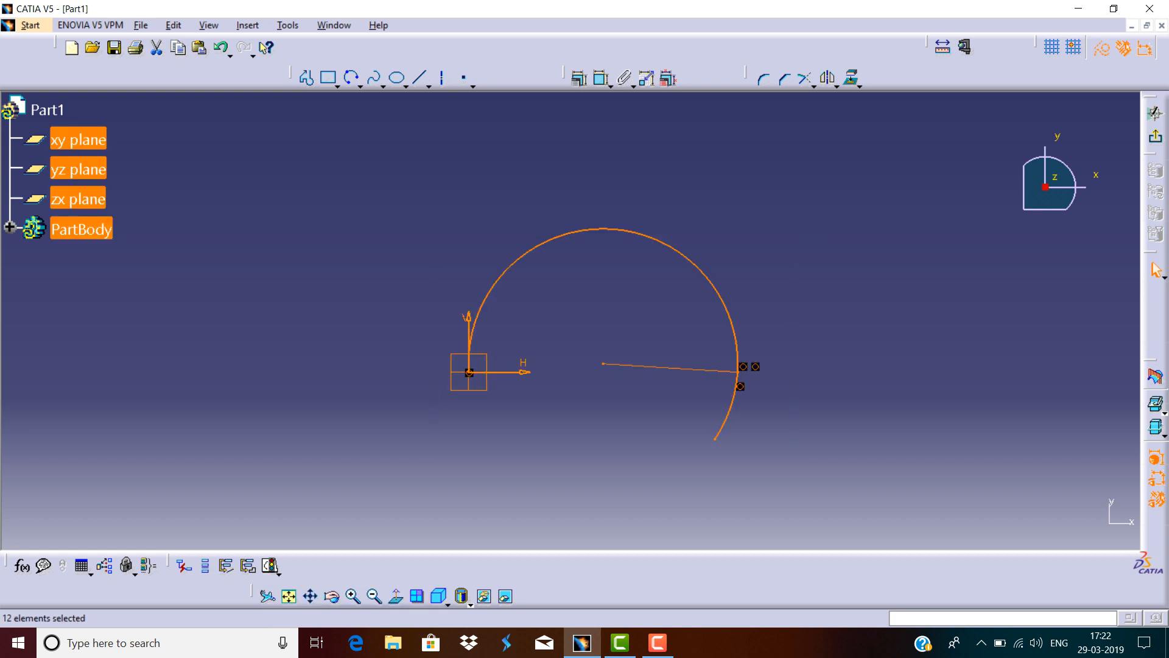
key("Delete")
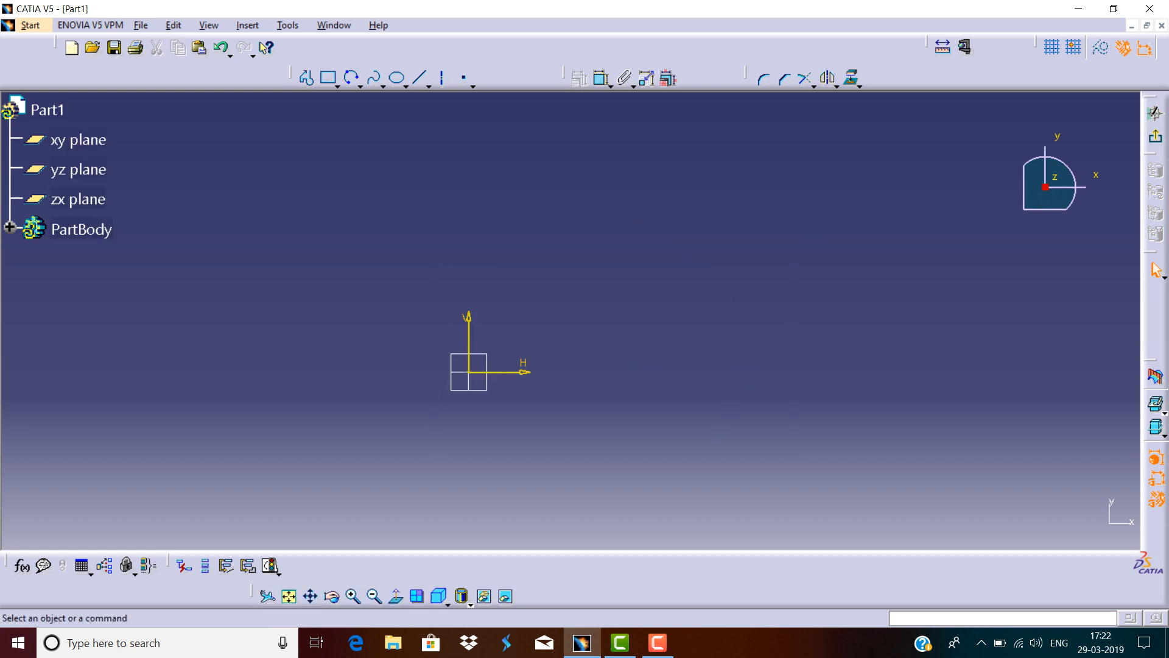
Draw a three-point arc starting with limits from the origin to a point about 221 mm along H, passing above, then delete it.
left_click(360, 86)
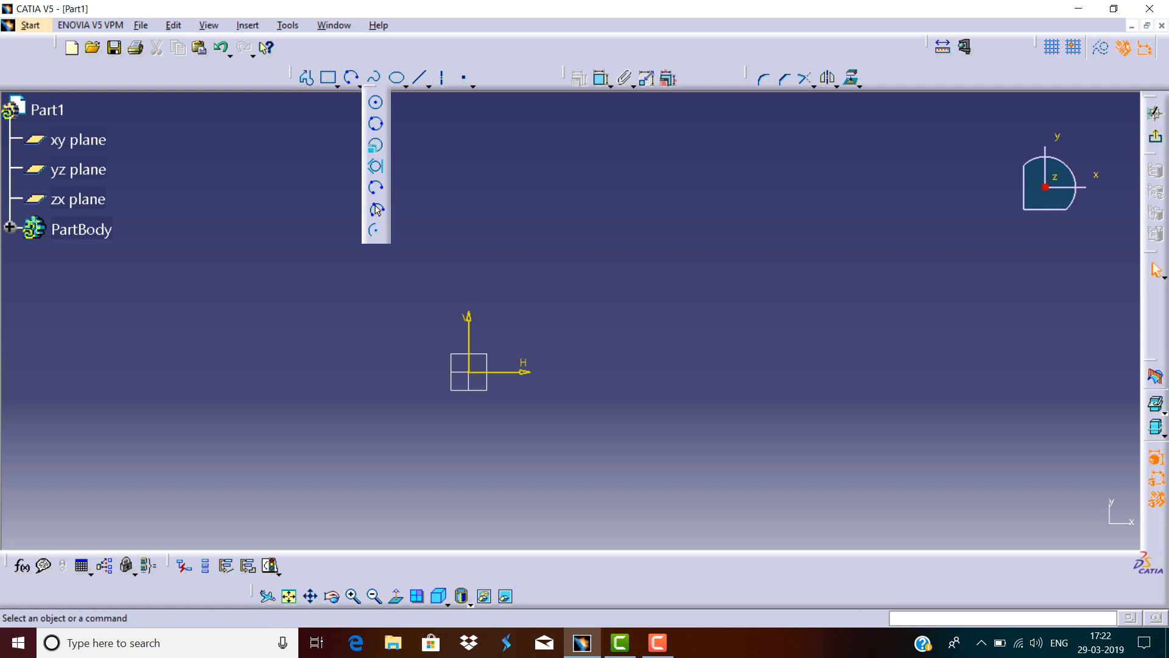
left_click(376, 209)
left_click(469, 372)
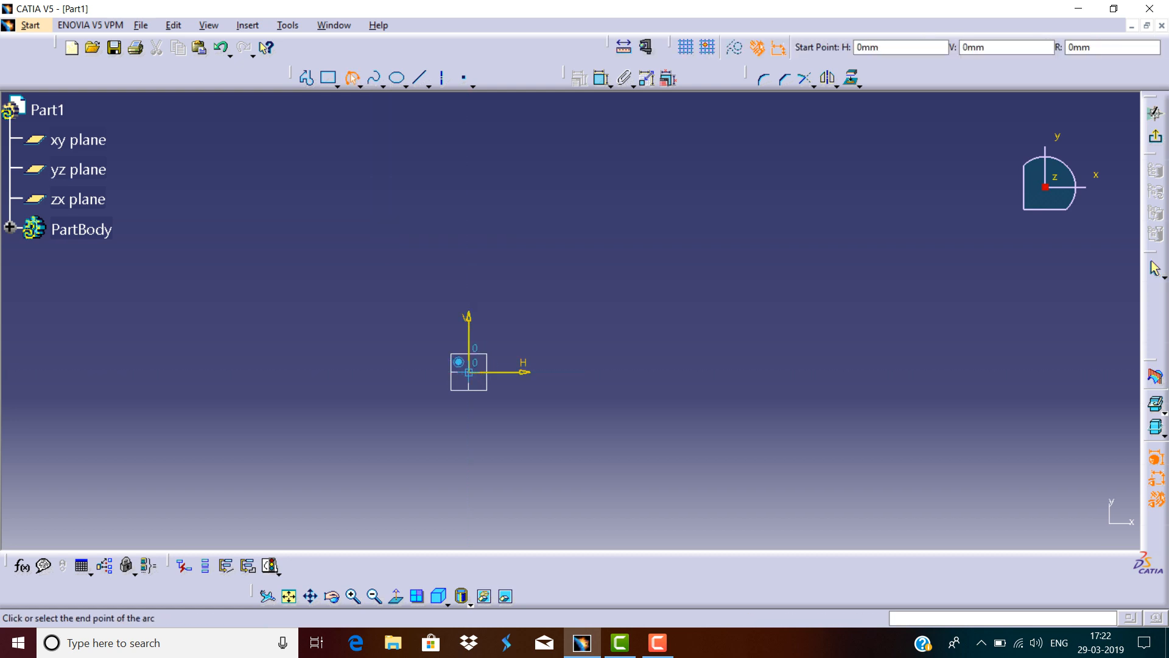
left_click(712, 372)
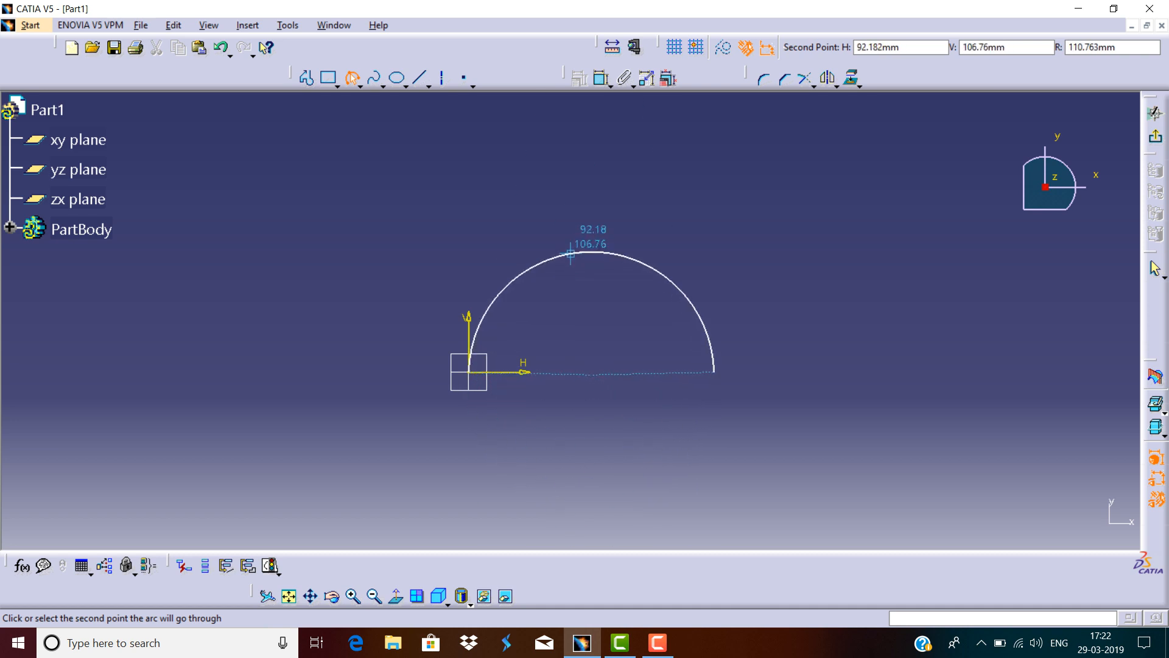
left_click(588, 237)
double_click(588, 236)
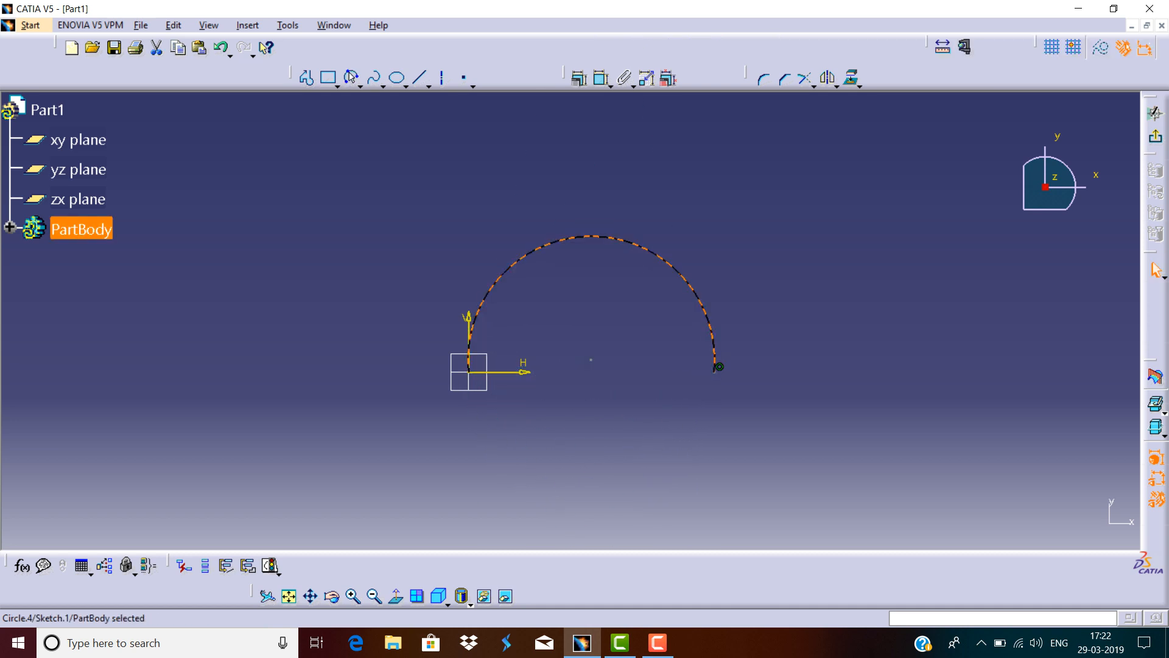
key("ctrl+a")
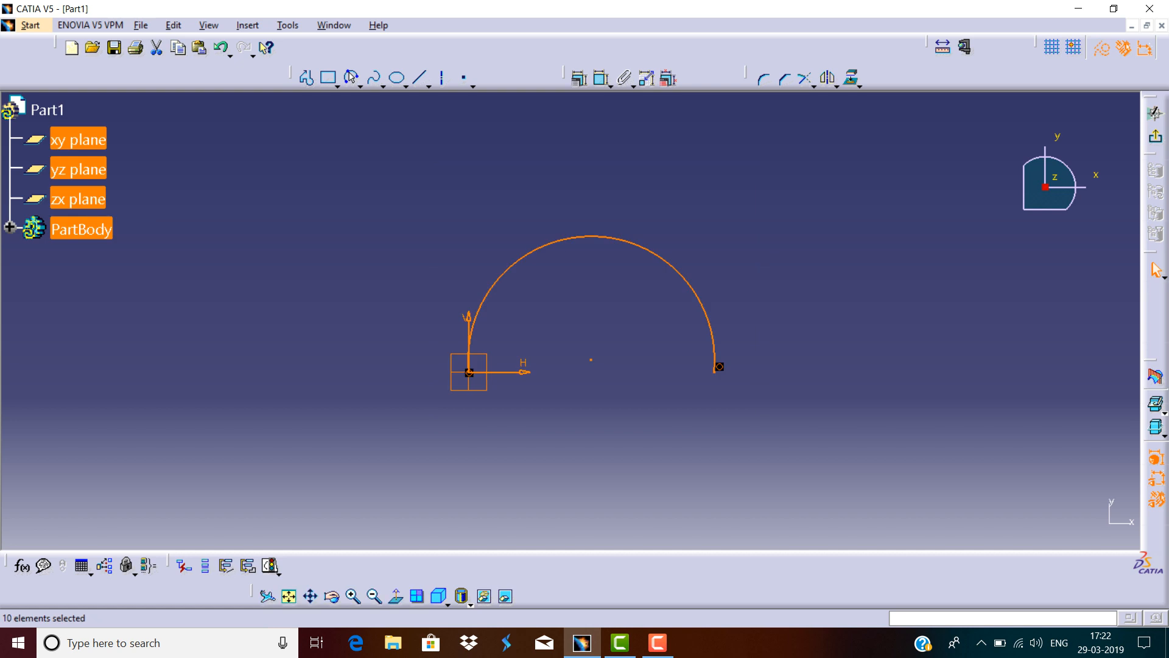
key("Delete")
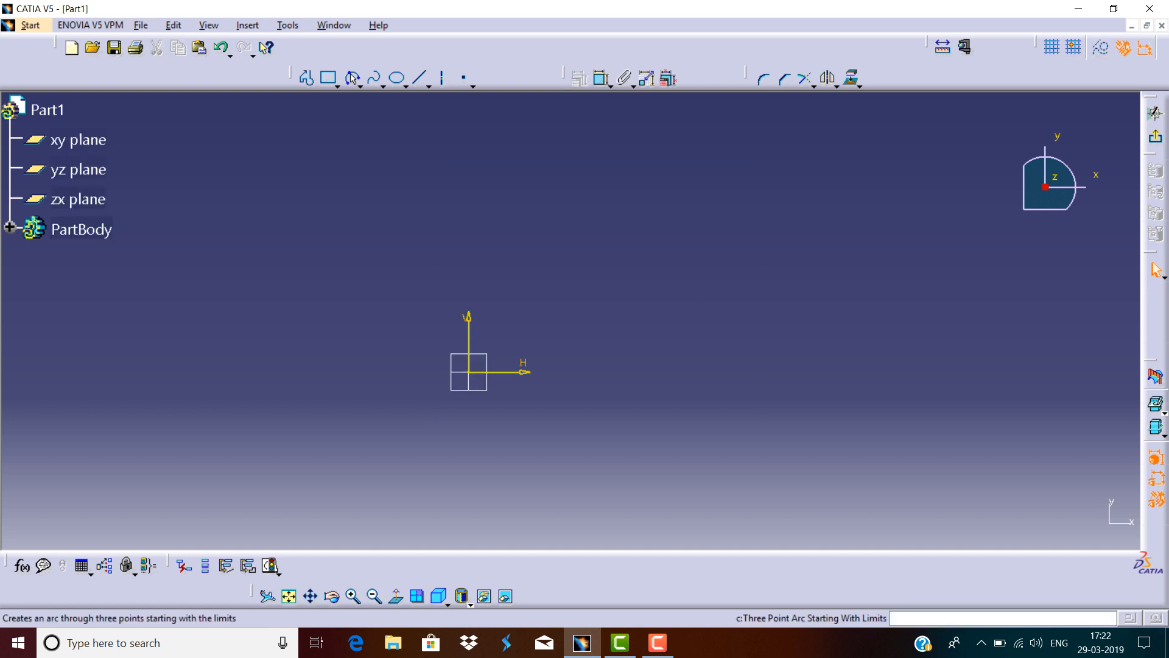
Draw an arc centred on the origin with a radius of about 125 mm, sweeping from the right to the upper left.
left_click(352, 78)
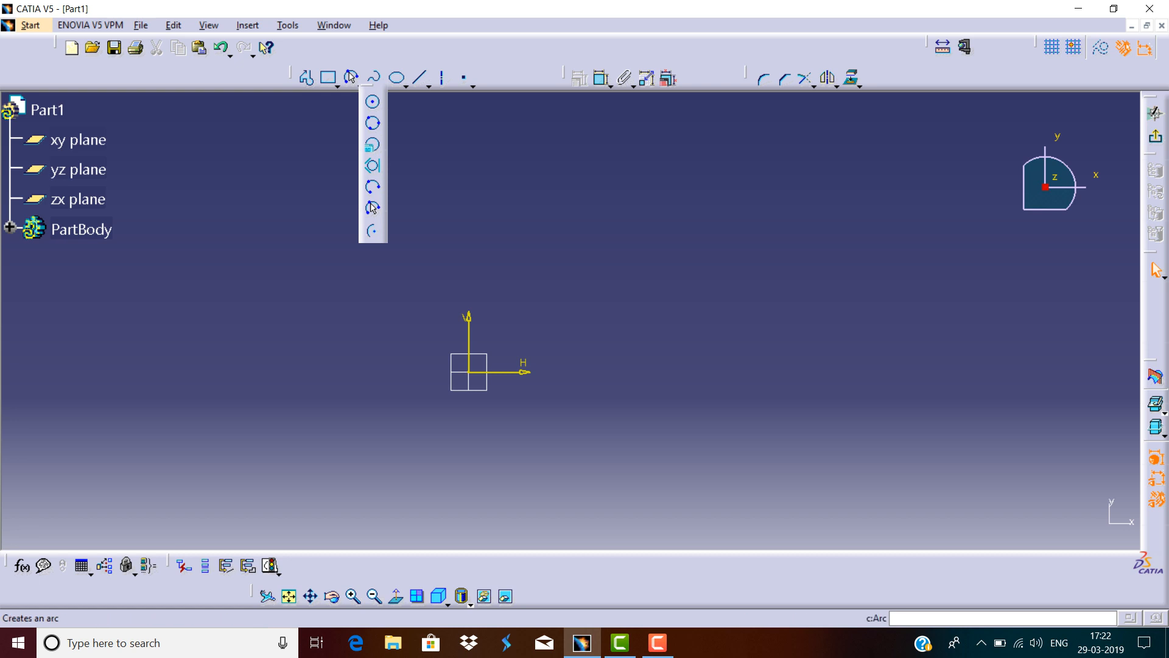
left_click(372, 230)
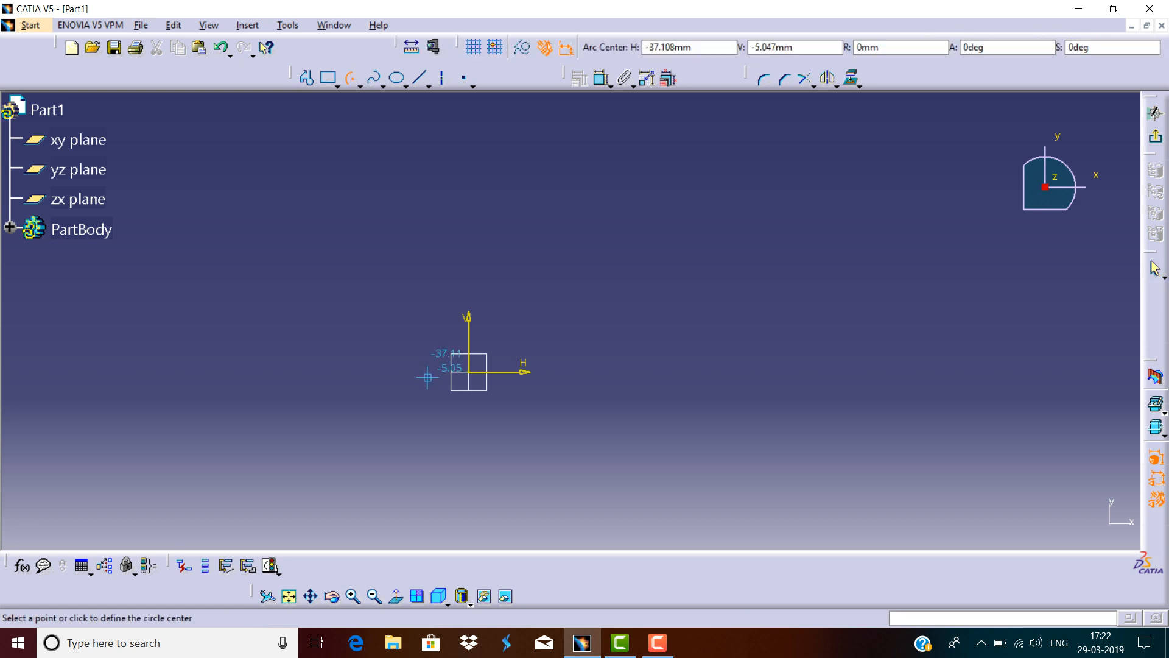
left_click(468, 371)
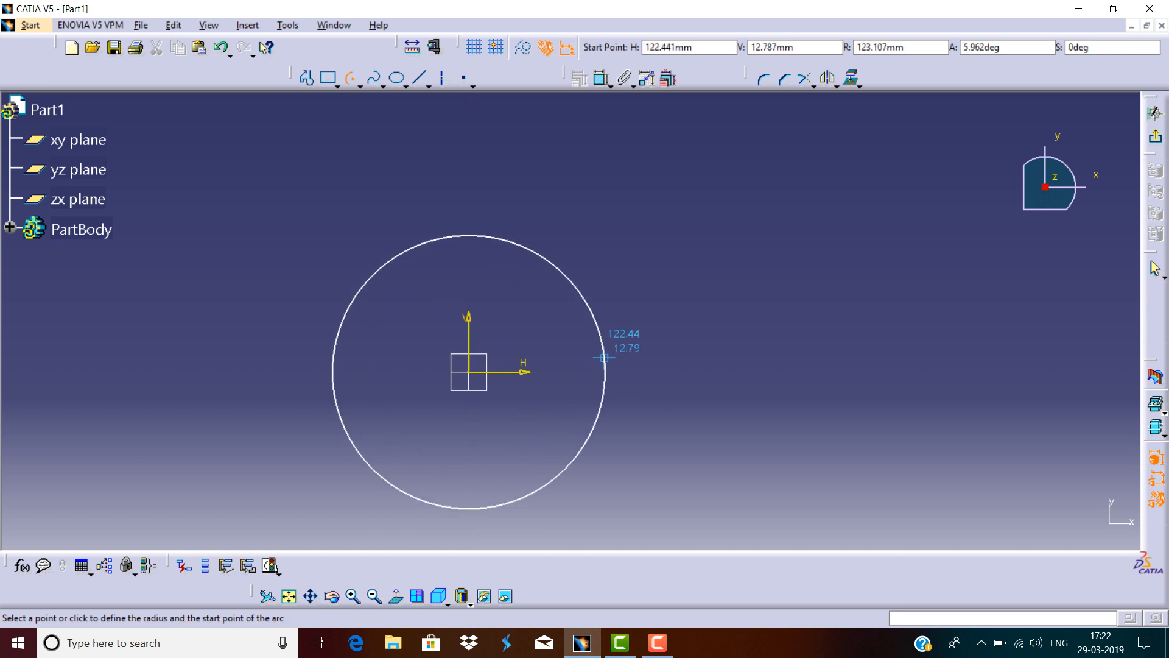
left_click(607, 361)
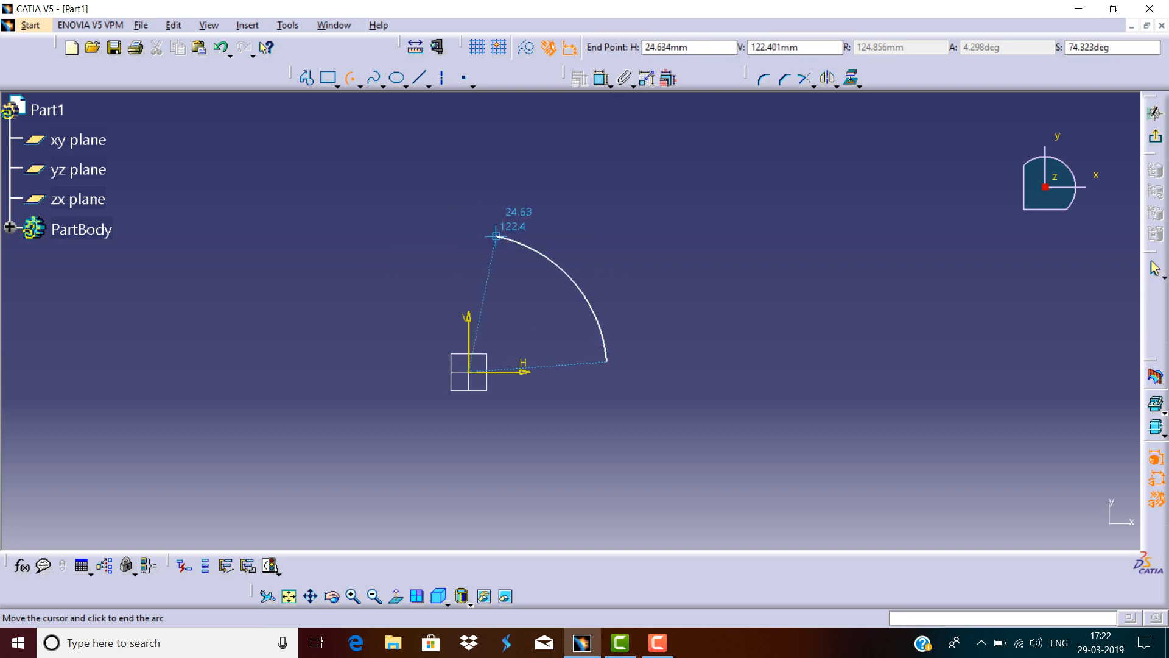
left_click(391, 256)
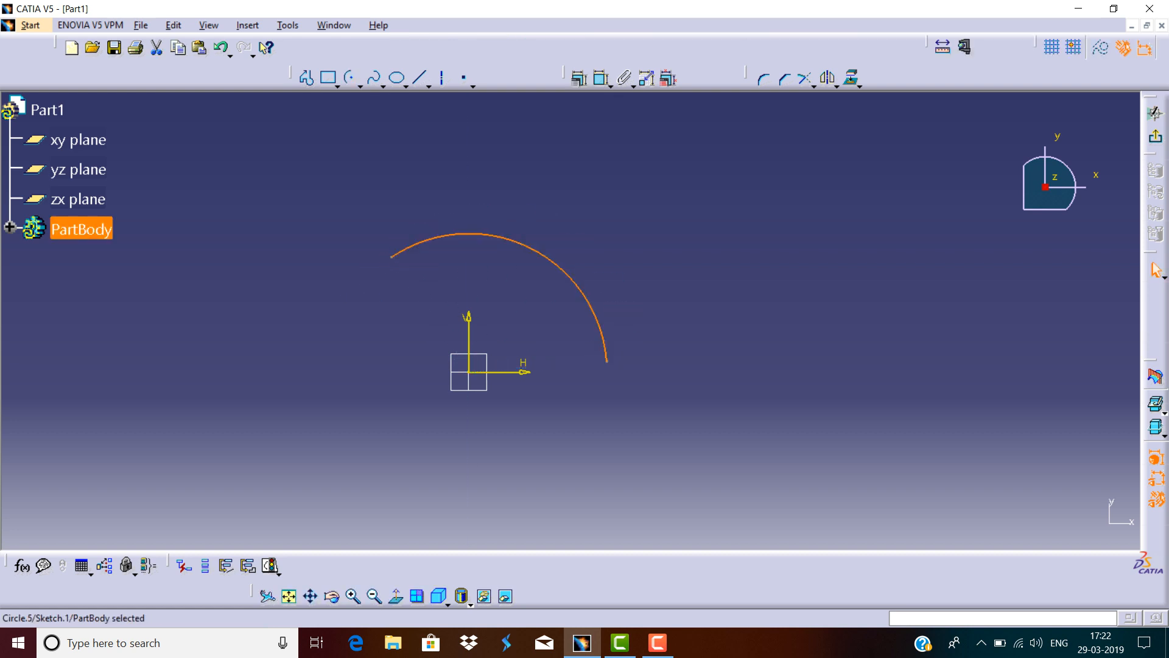
left_click(414, 189)
Add a radius dimension to the arc, then delete all sketch elements.
left_click(601, 79)
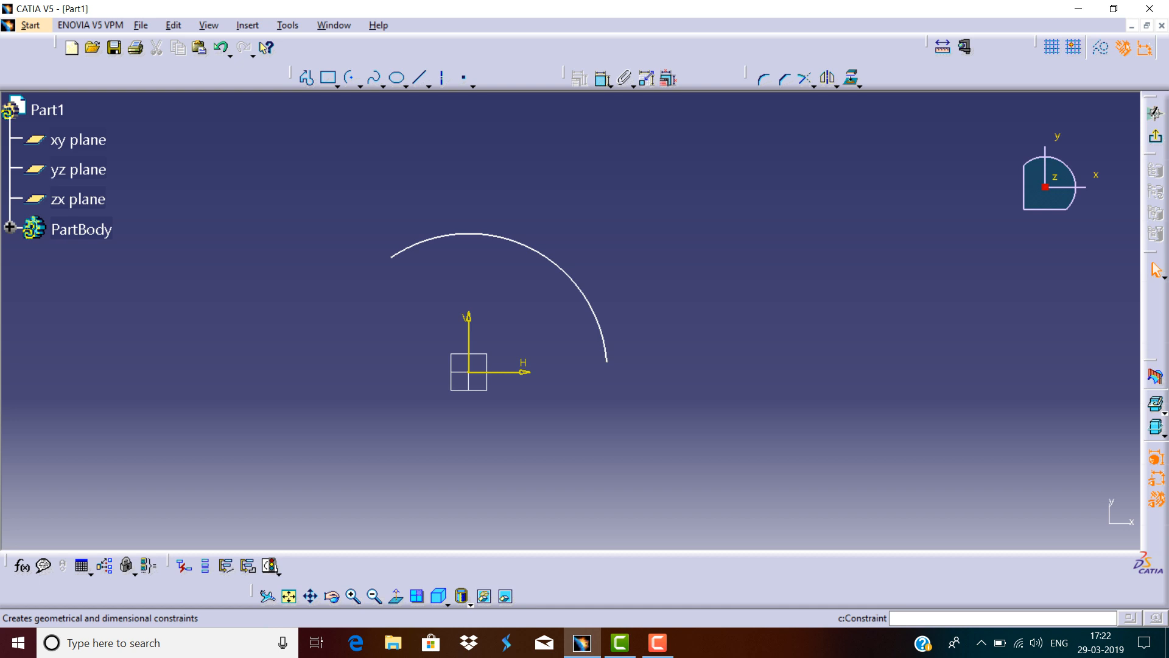
left_click(541, 252)
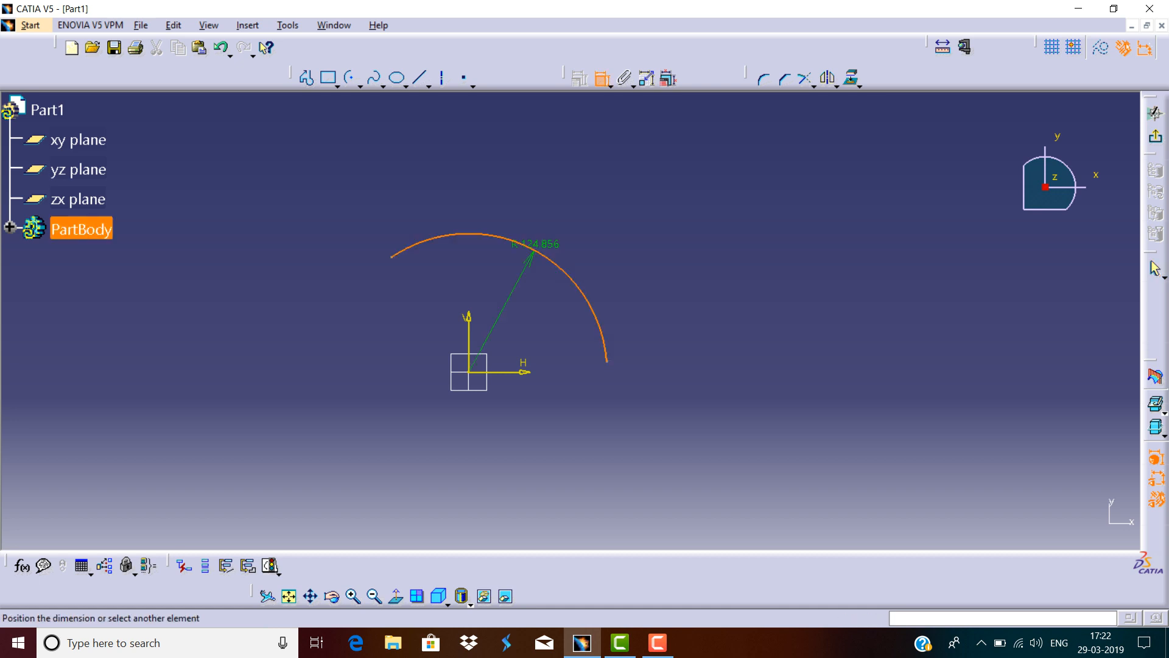
left_click(566, 195)
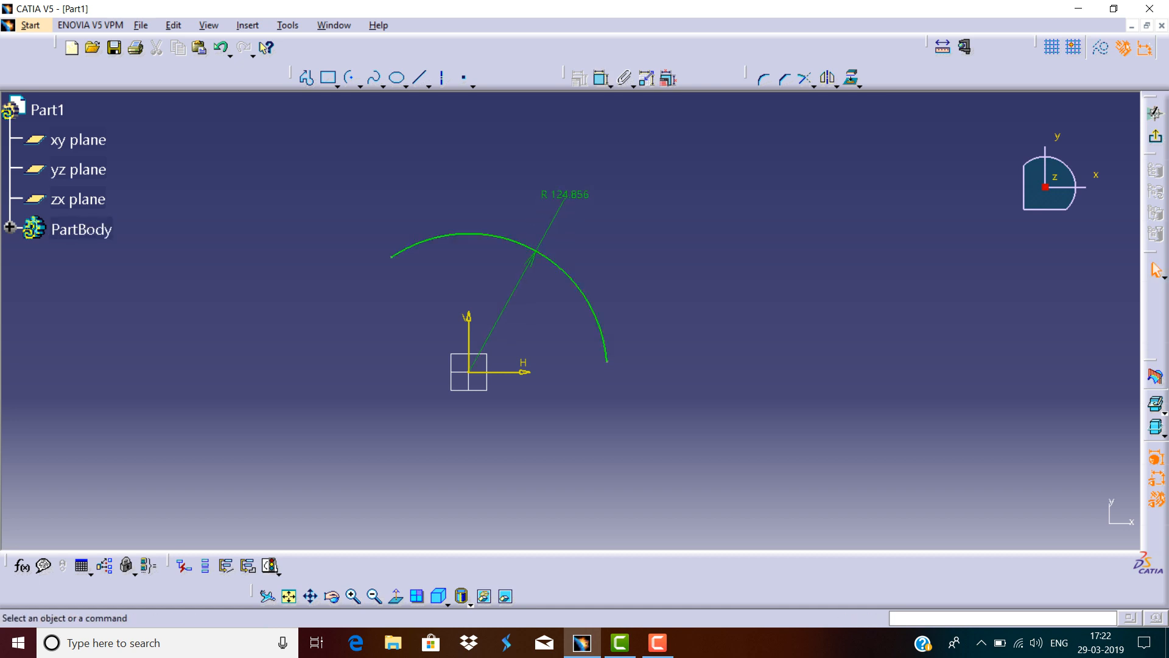
left_click_drag(608, 157, 389, 389)
key("Delete")
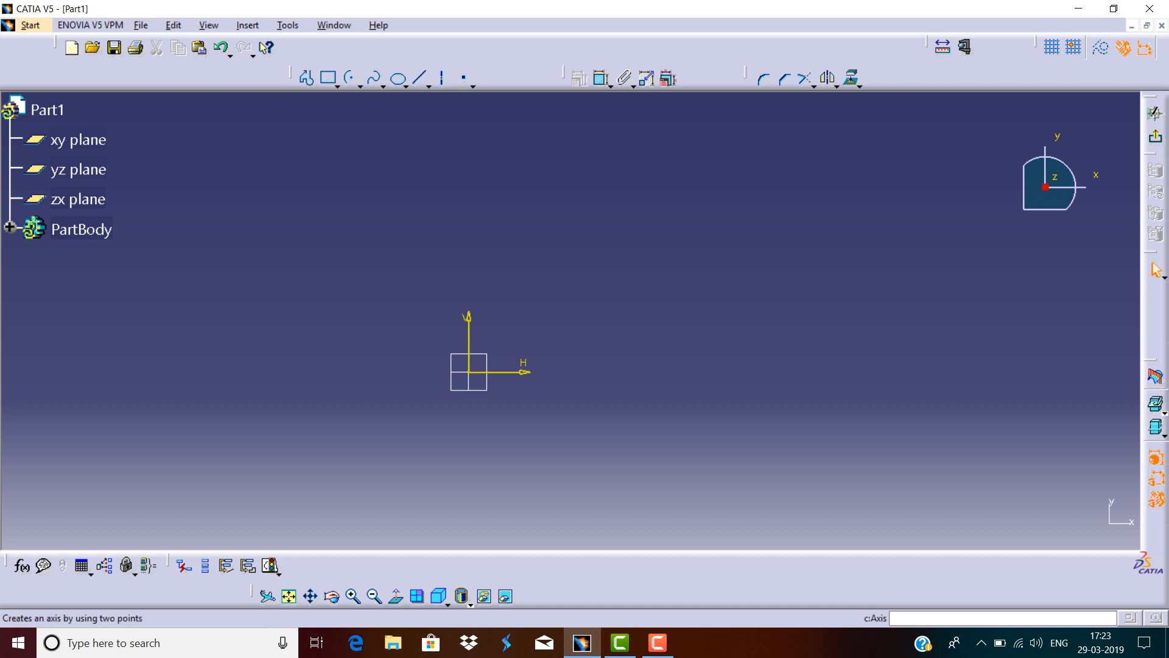
Draw a circle centred on the sketch origin.
left_click(361, 86)
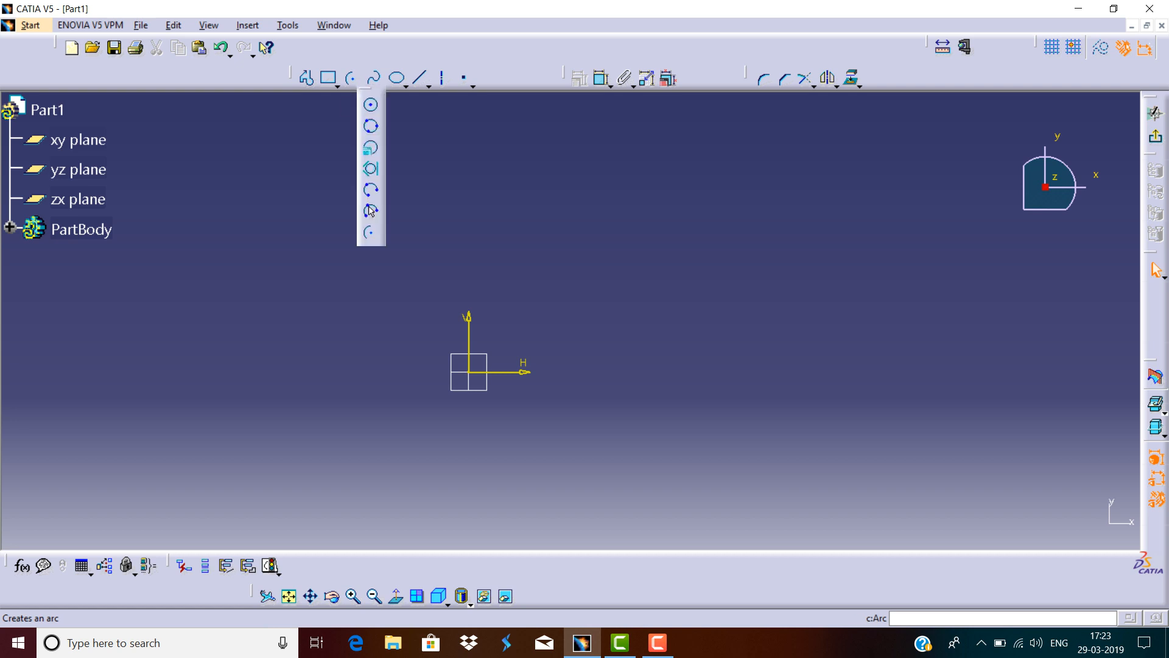
left_click(371, 105)
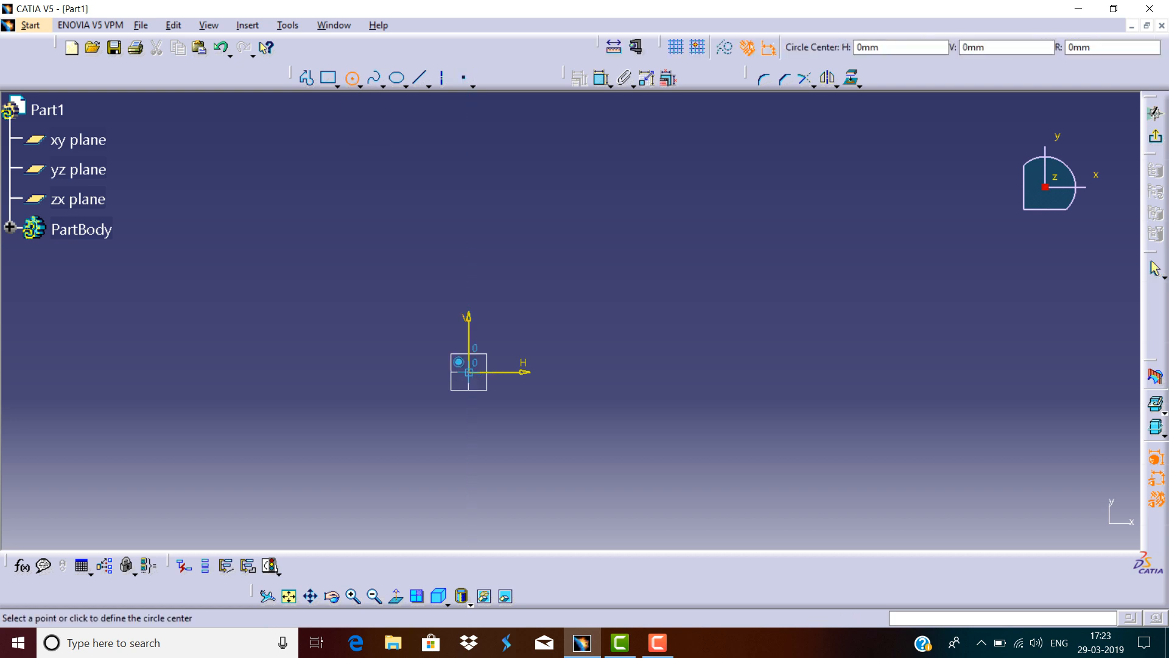
left_click(469, 372)
left_click(516, 372)
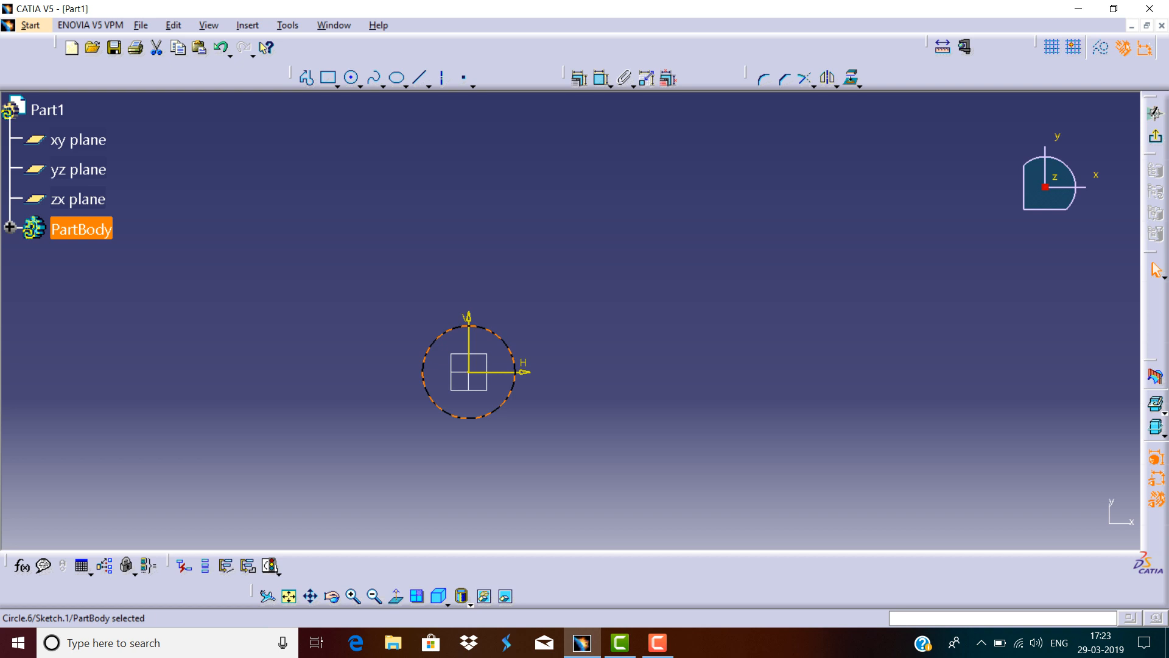
Dimension the circle's diameter and set it to 80 mm.
left_click(580, 78)
left_click(519, 244)
double_click(512, 259)
type("80mm")
key("Return")
Draw a horizontal axis through the sketch origin.
left_click(442, 77)
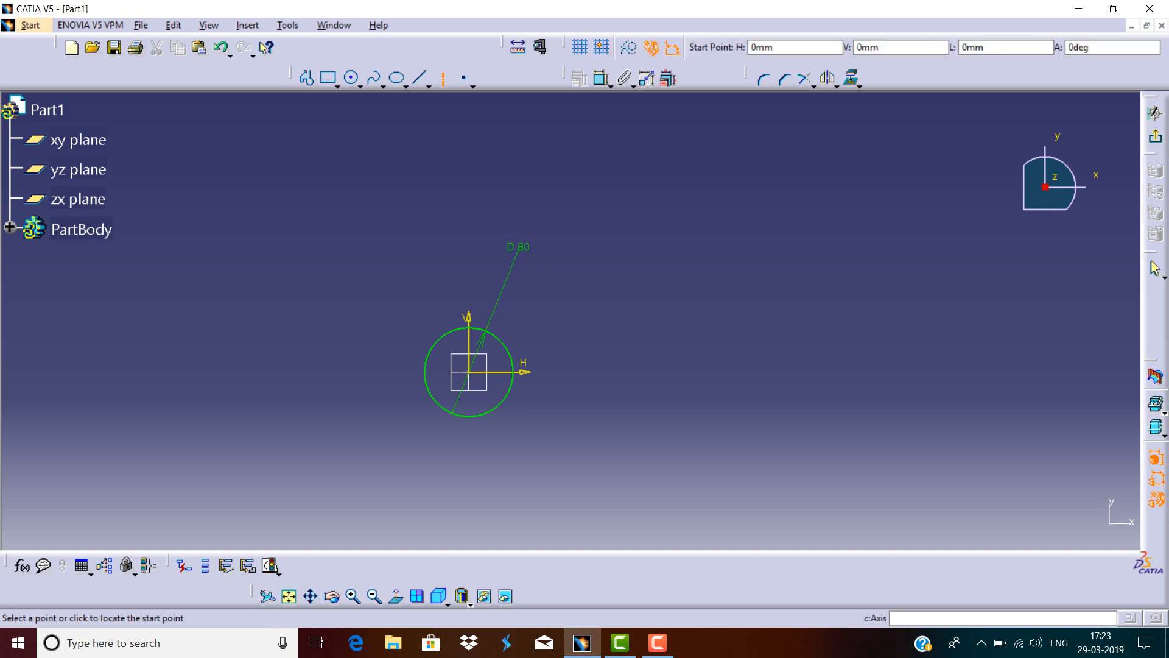
left_click(288, 372)
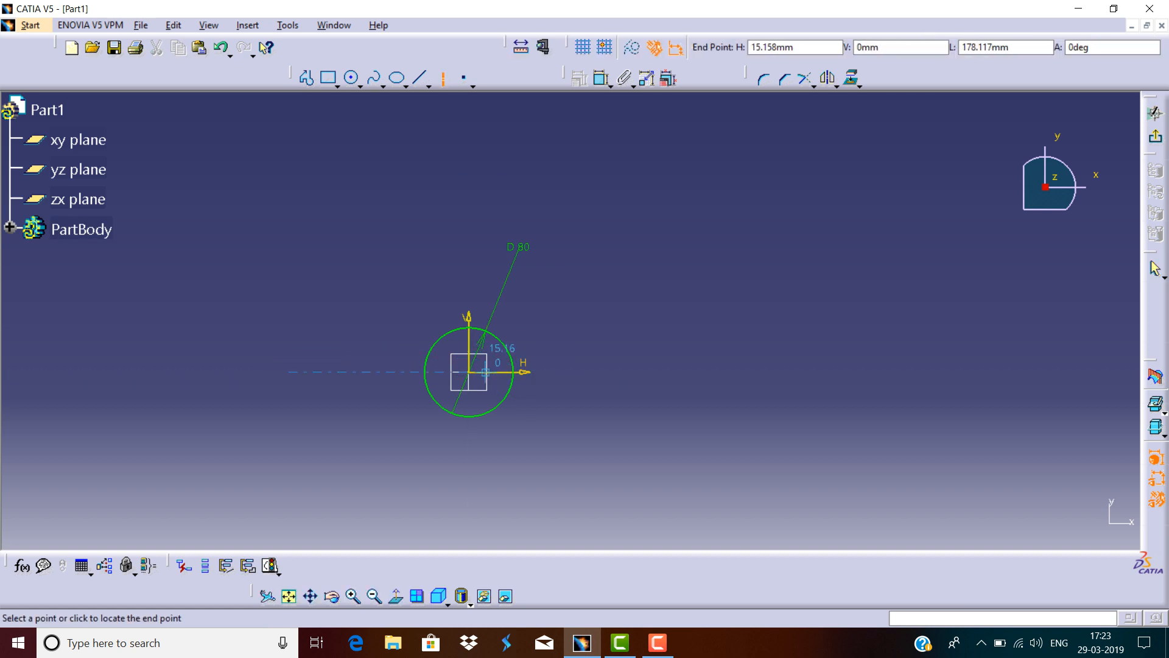
left_click(844, 372)
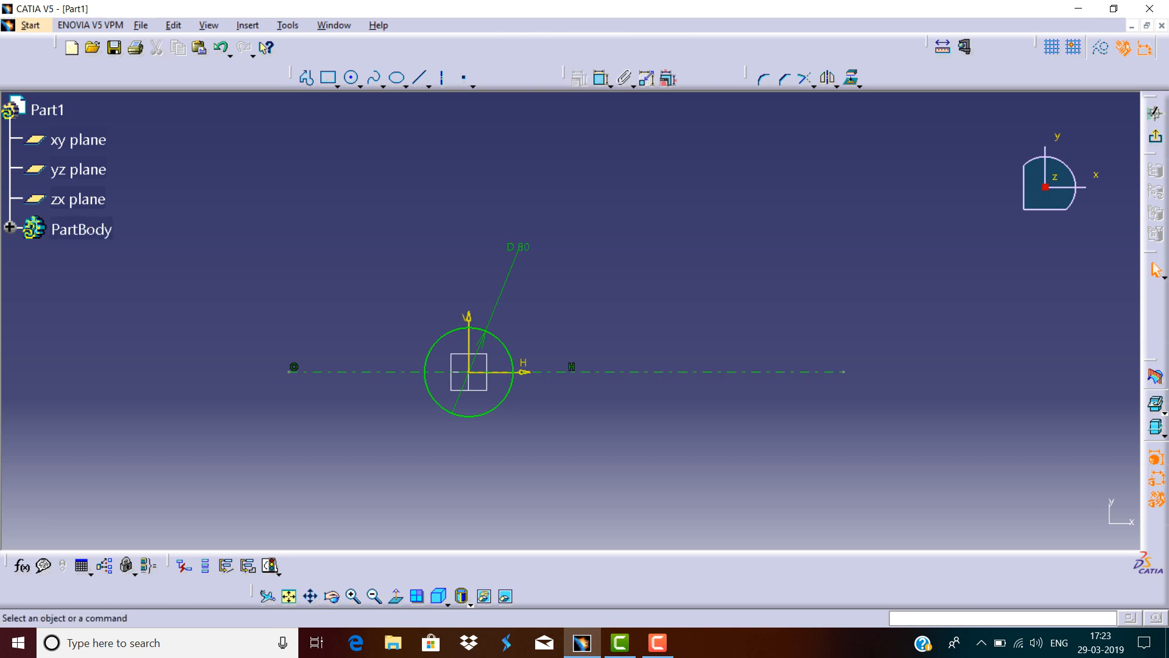
Draw a vertical axis through the sketch origin.
left_click(443, 77)
left_click(469, 133)
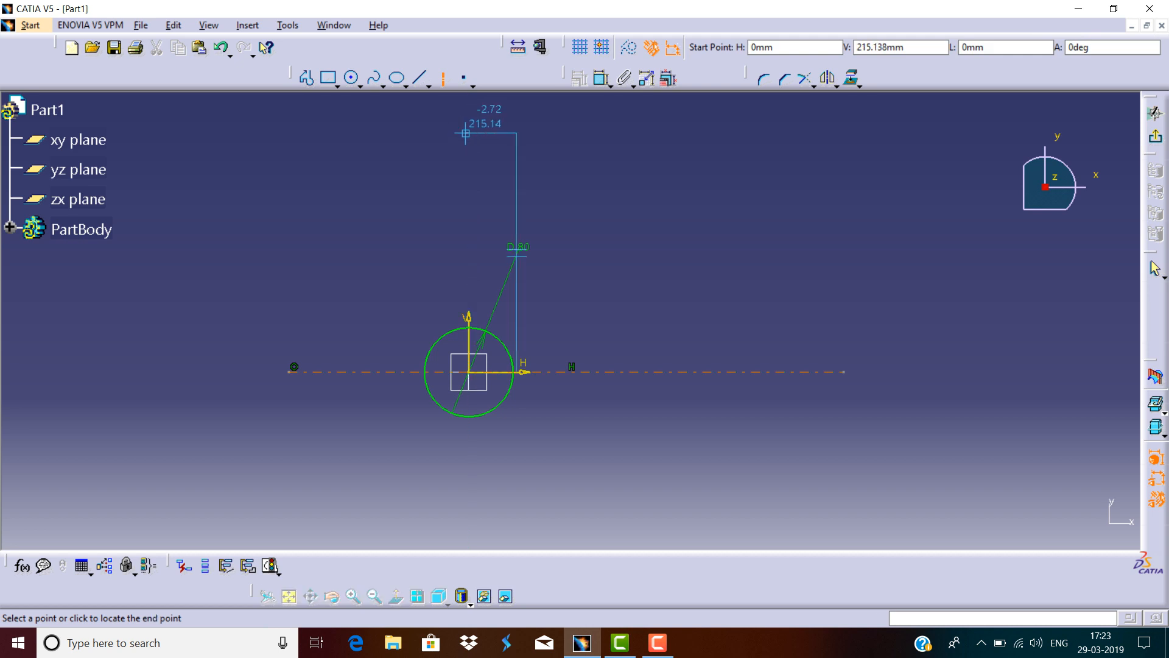
left_click(469, 507)
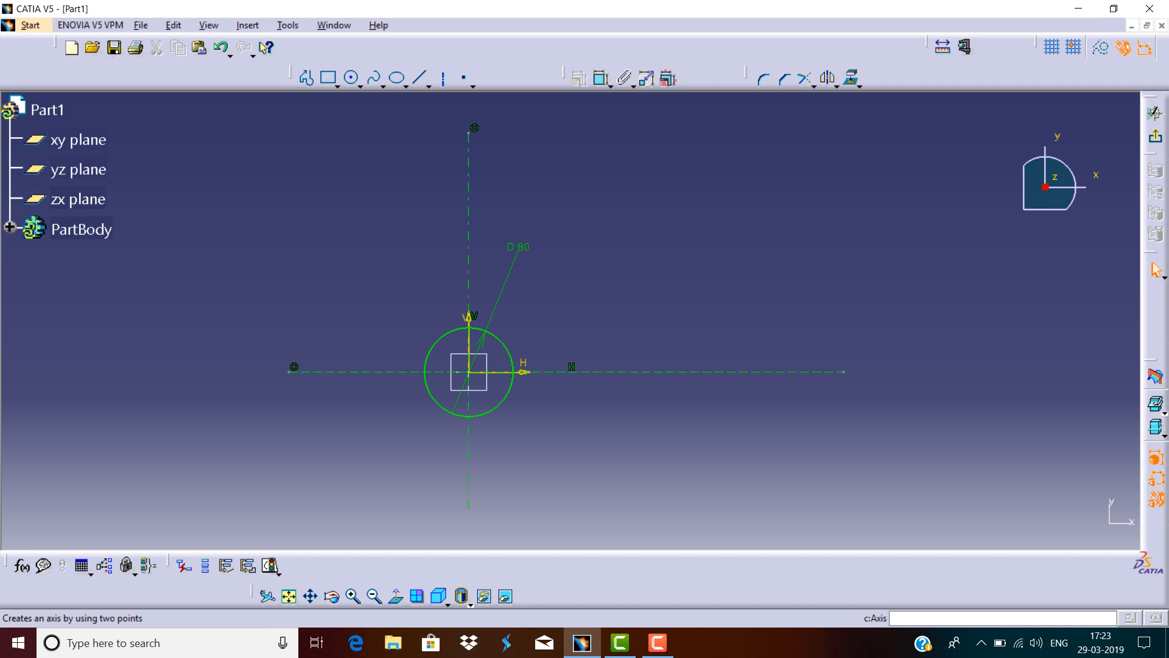
Draw a second vertical axis about 227 mm to the right of the origin.
left_click(444, 78)
left_click(719, 130)
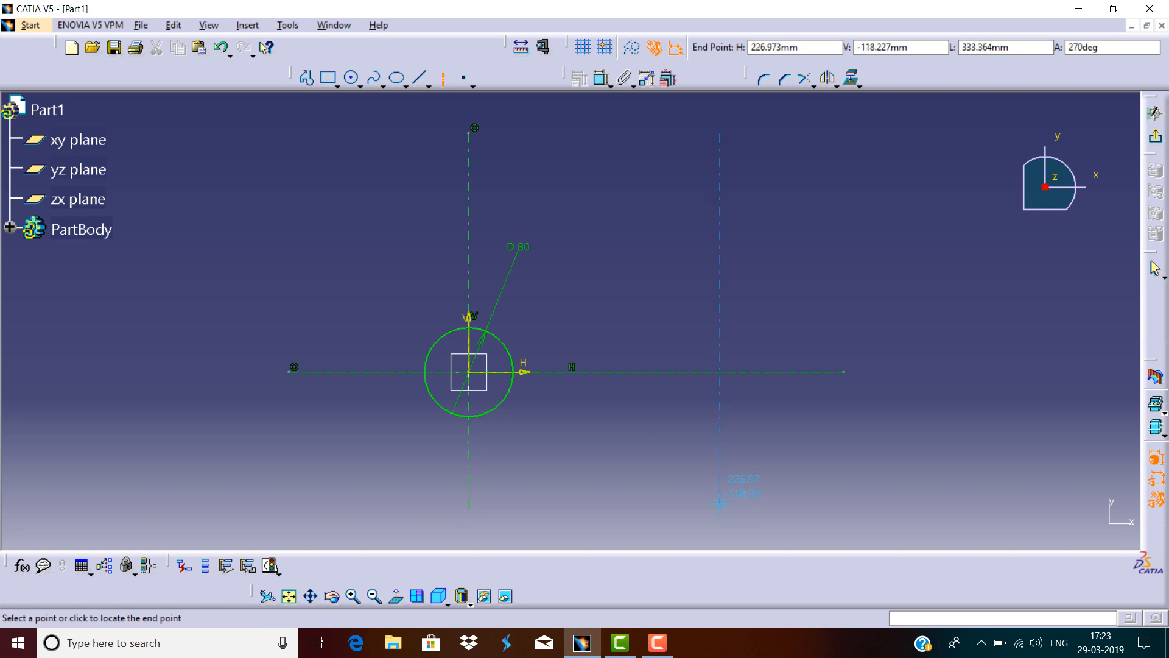
left_click(720, 503)
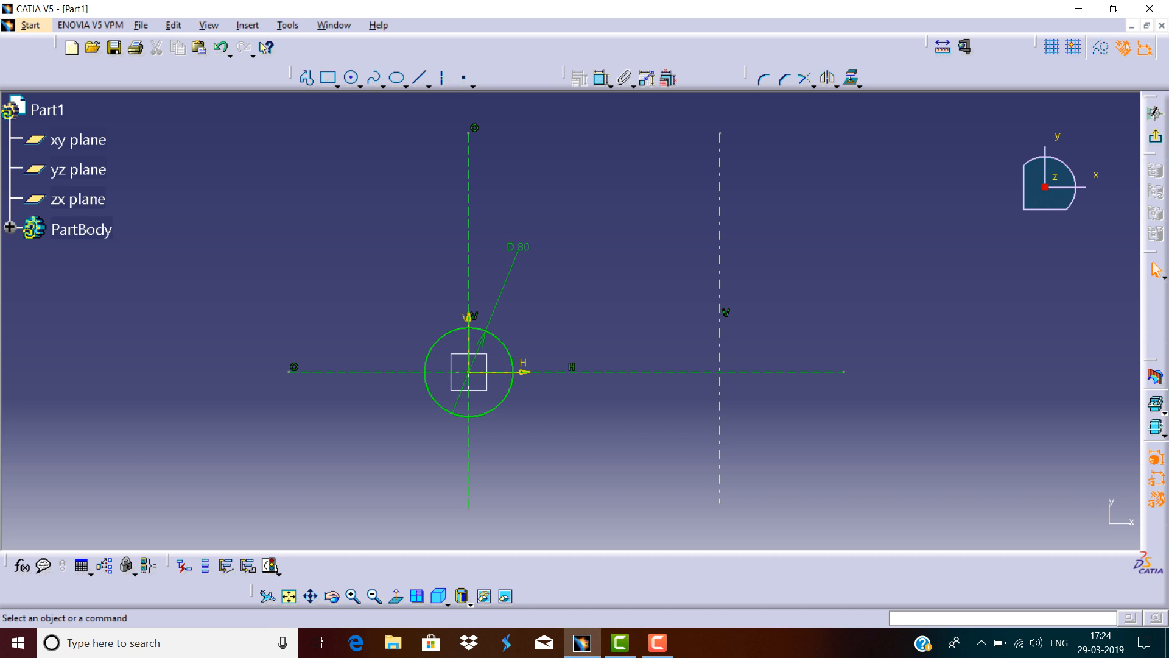
Dimension the distance between the two vertical axes and set it to 250 mm.
left_click(602, 78)
left_click(469, 169)
left_click(720, 173)
left_click(621, 198)
left_click(620, 196)
double_click(620, 196)
type("250")
key("Return")
left_click(622, 426)
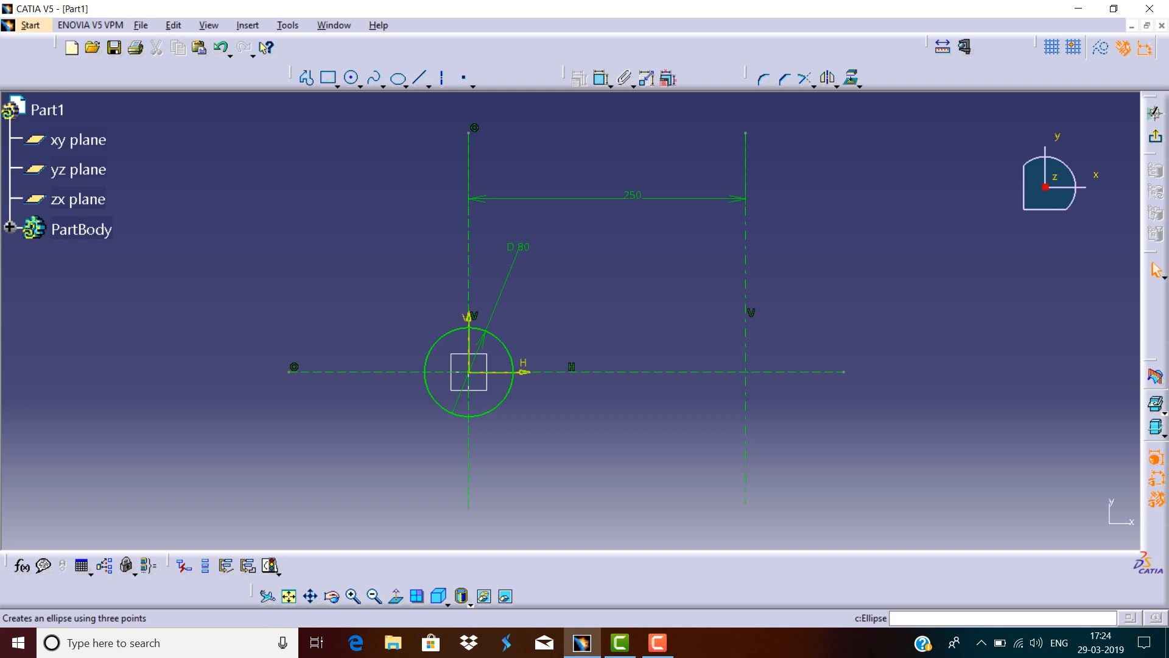
Draw a circle centred where the right vertical axis meets the horizontal axis, about 118 mm in diameter.
left_click(351, 77)
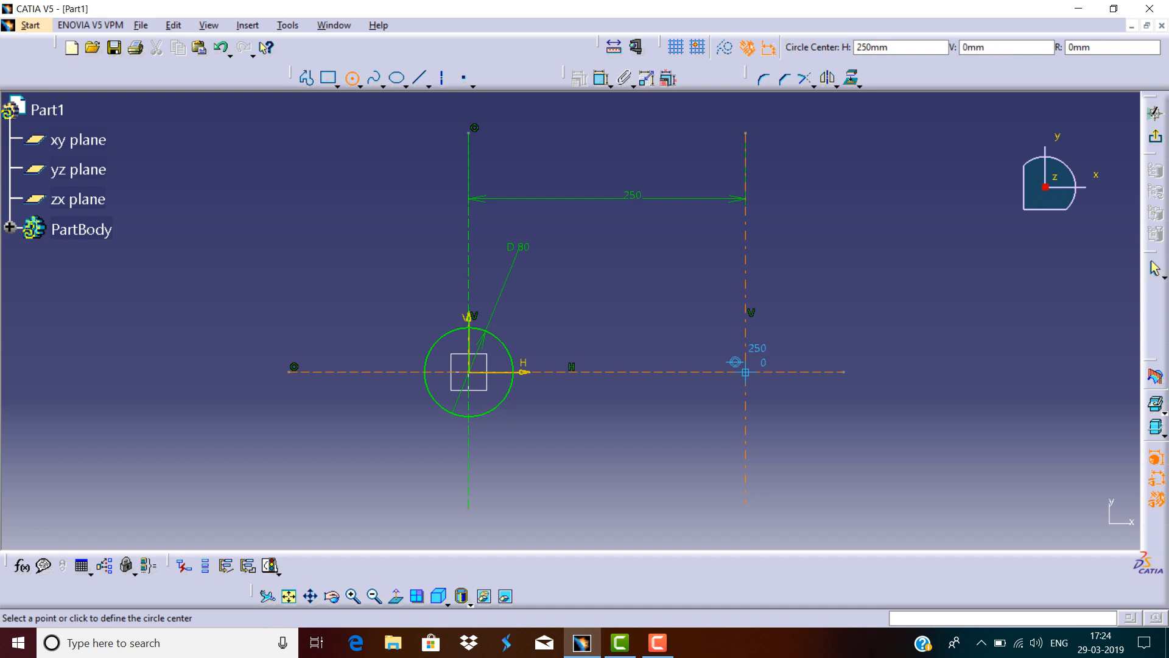
left_click(745, 372)
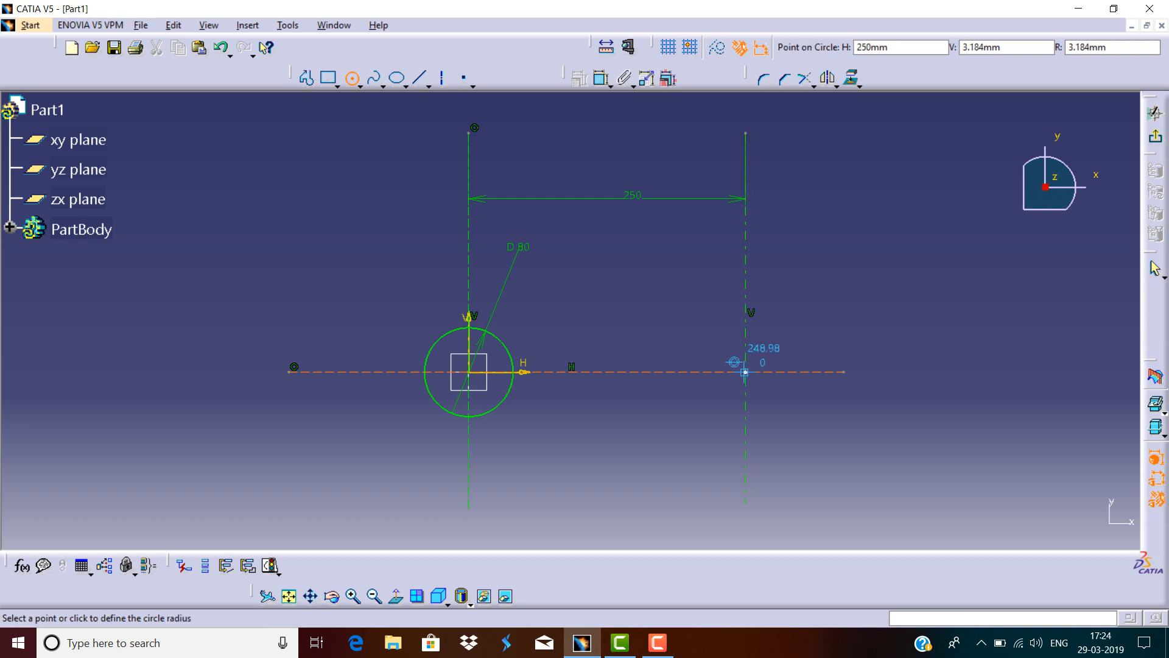
left_click(748, 307)
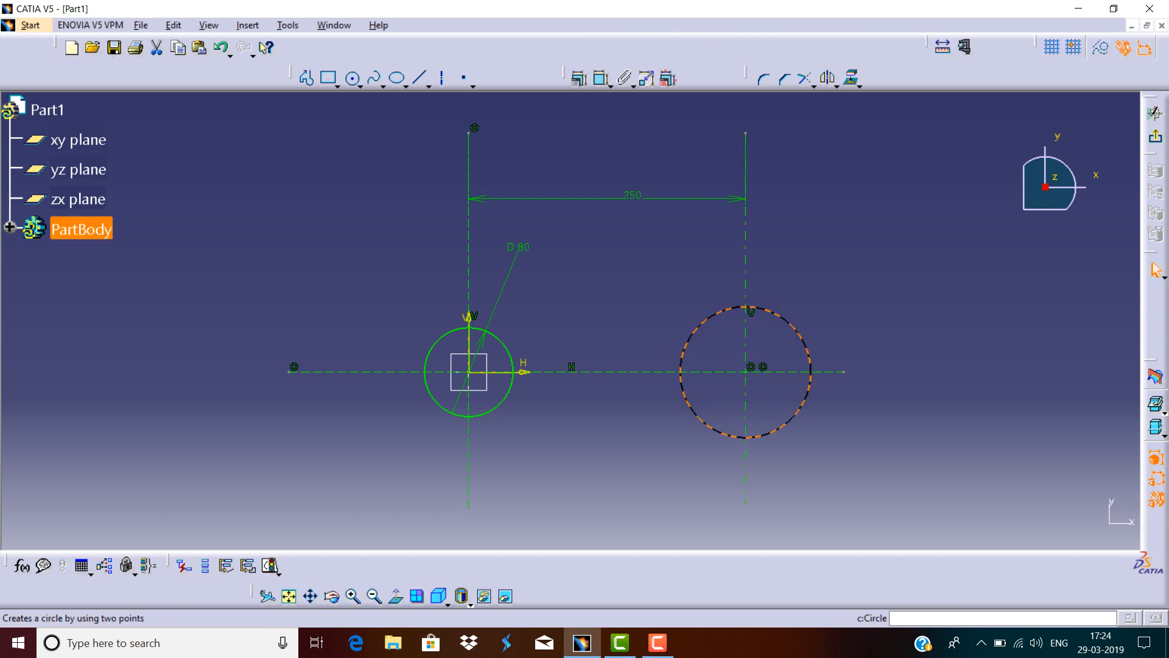
Dimension the right circle's diameter and set it to 100 mm.
left_click(602, 78)
left_click(636, 268)
double_click(636, 268)
type("100mm")
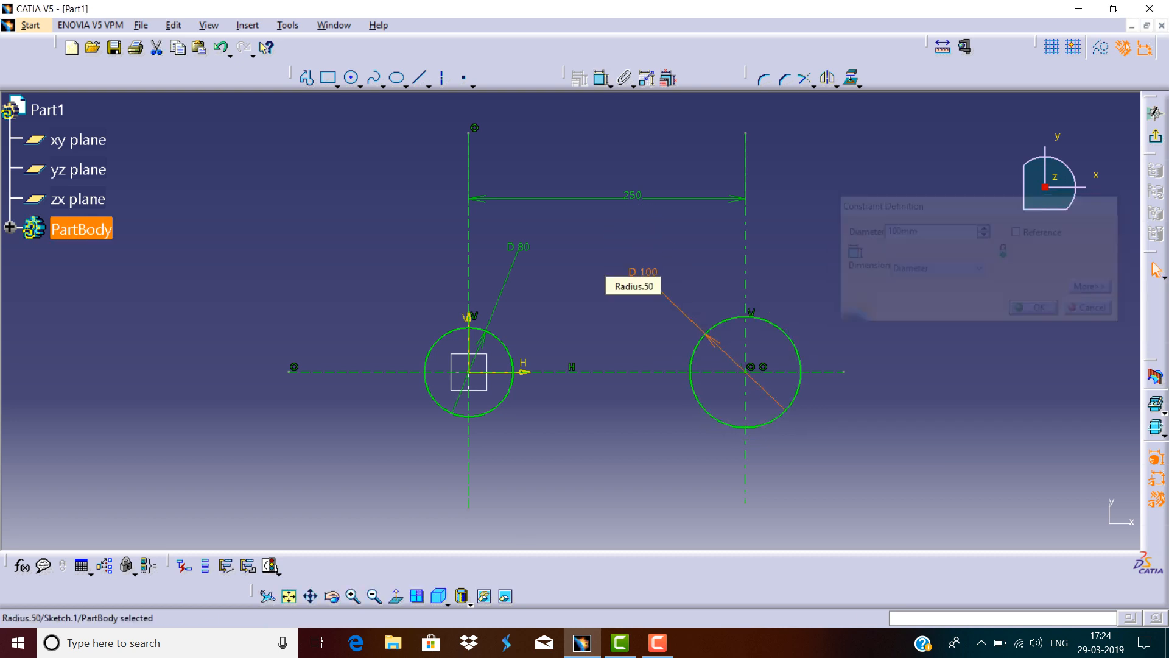
key("Return")
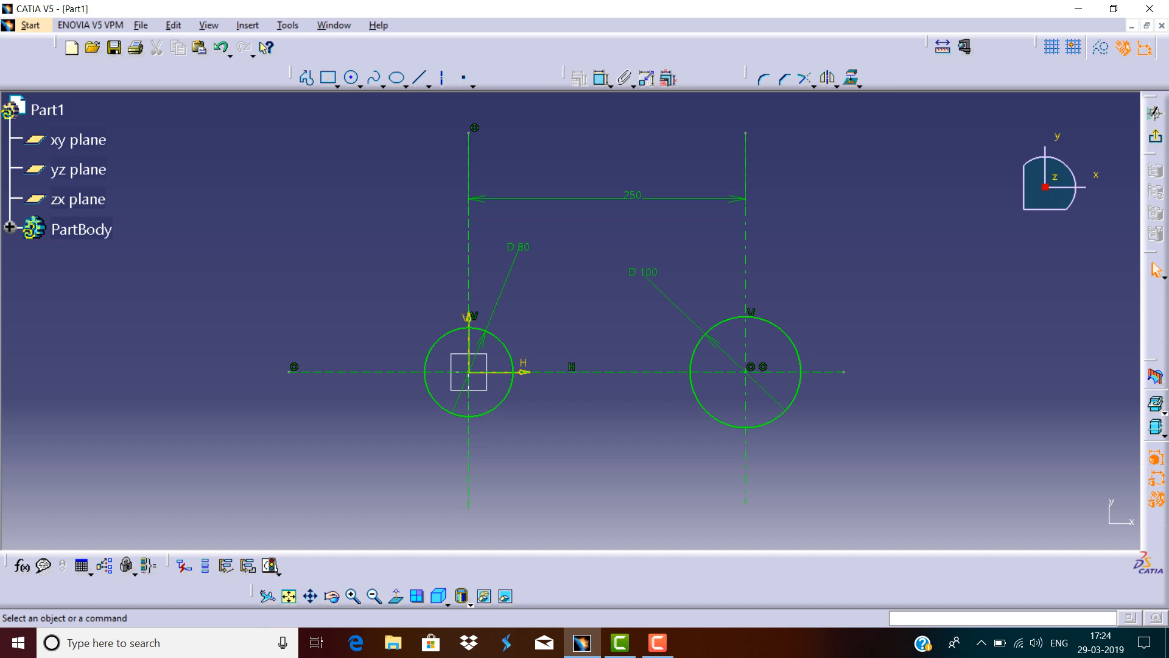
Delete both circles, their dimensions and all three axes to clear the sketch.
left_click_drag(824, 211, 370, 491)
key("Delete")
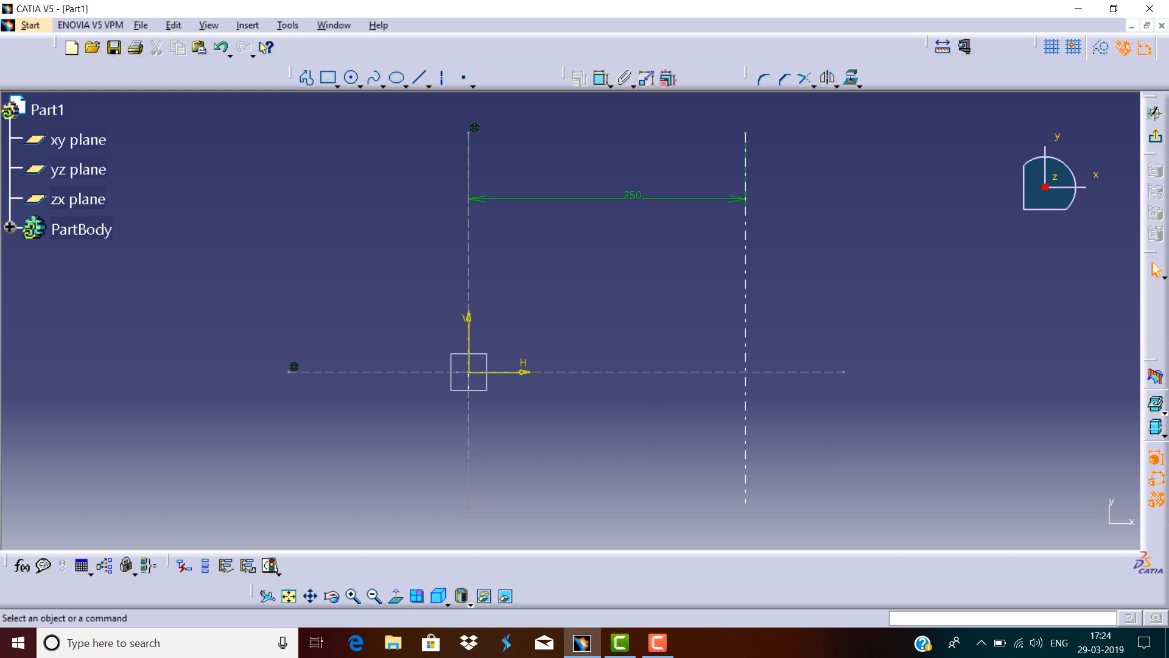
left_click(694, 371)
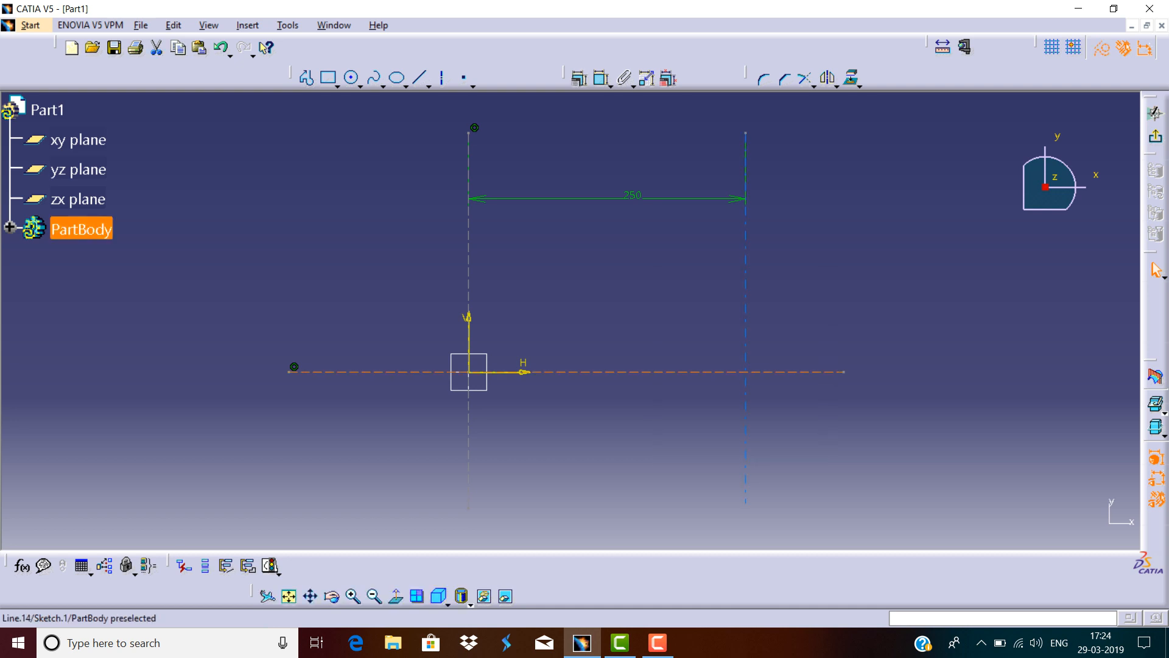
left_click(745, 305, "ctrl")
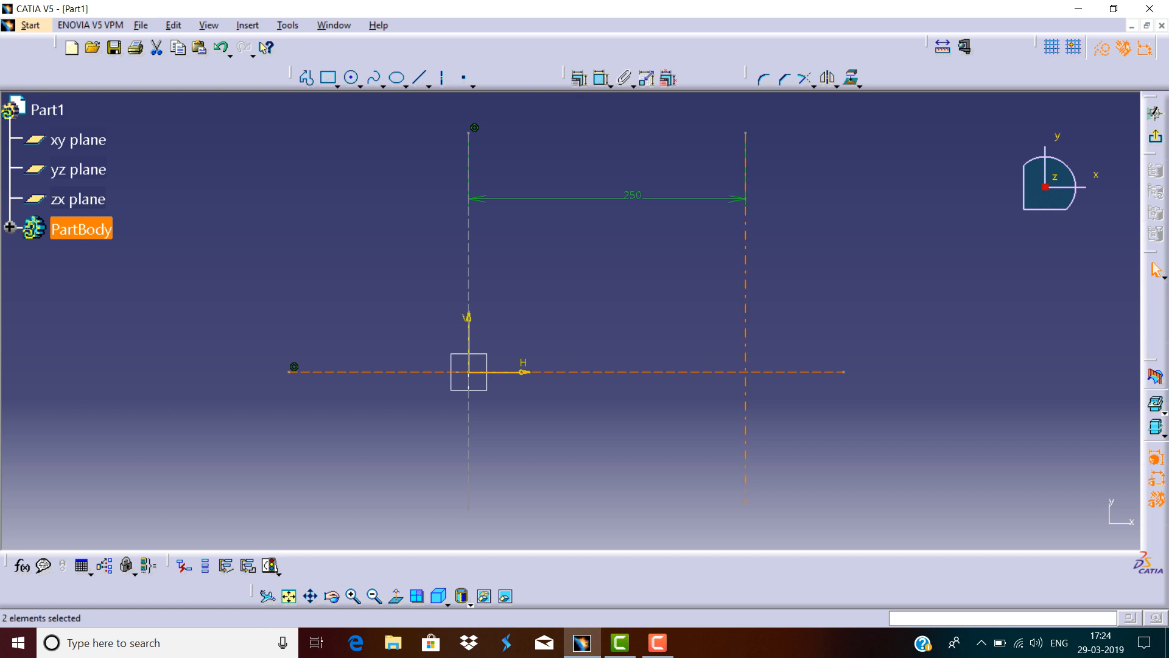
left_click(469, 268, "ctrl")
key("Delete")
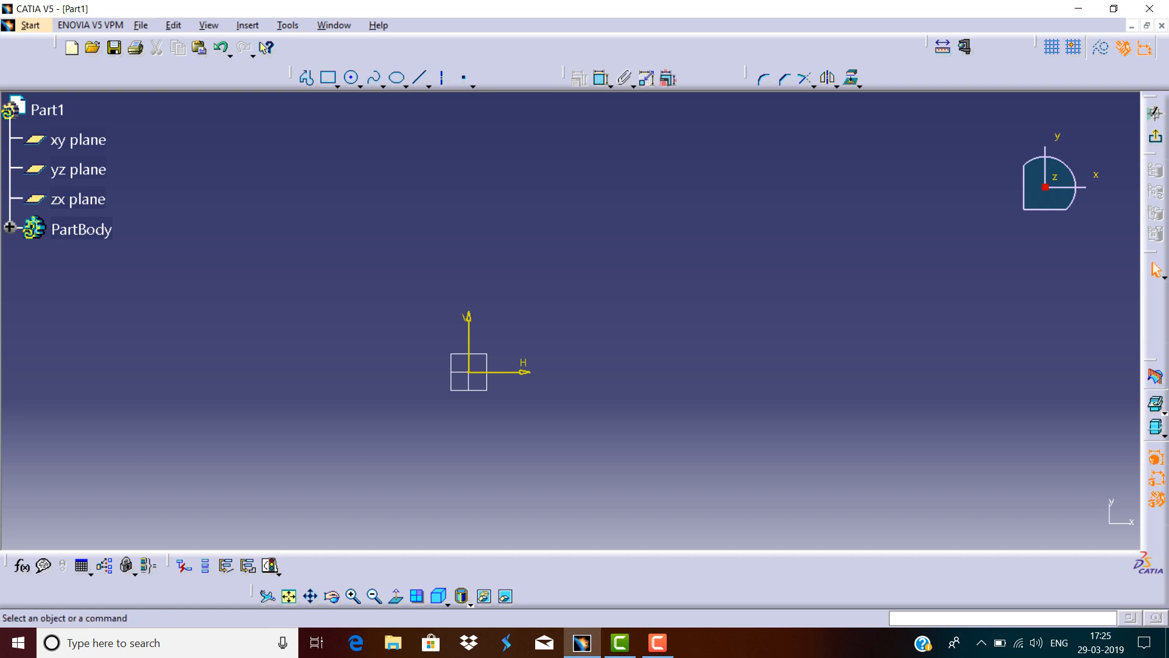
Draw a circle centred on the sketch origin.
left_click(429, 86)
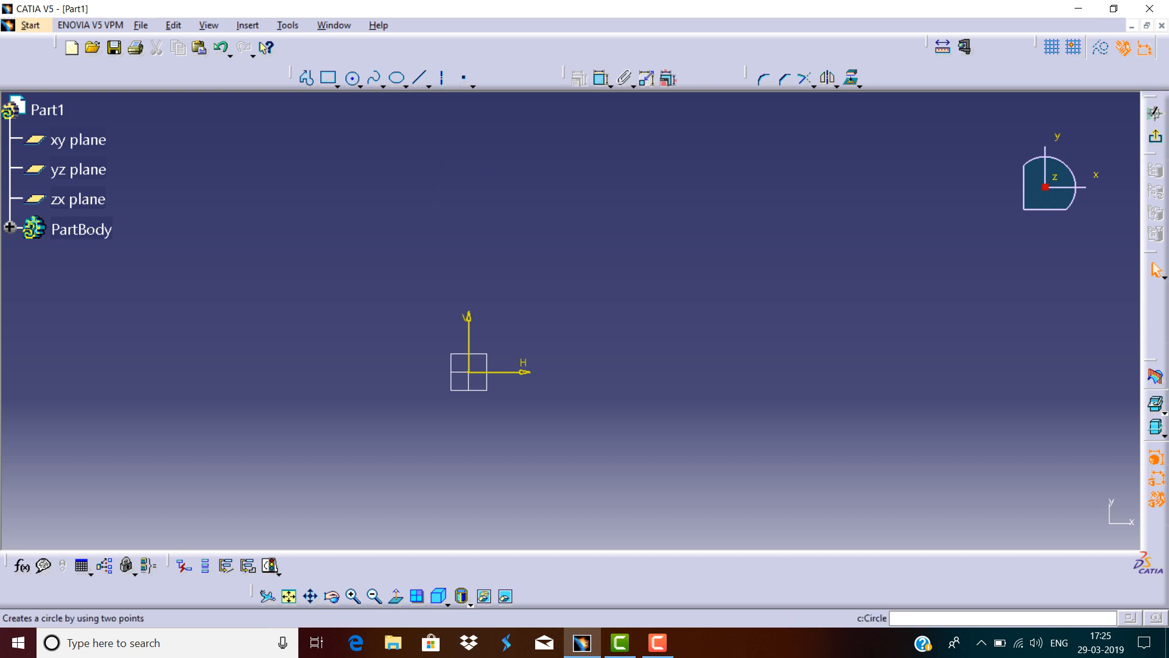
left_click(469, 372)
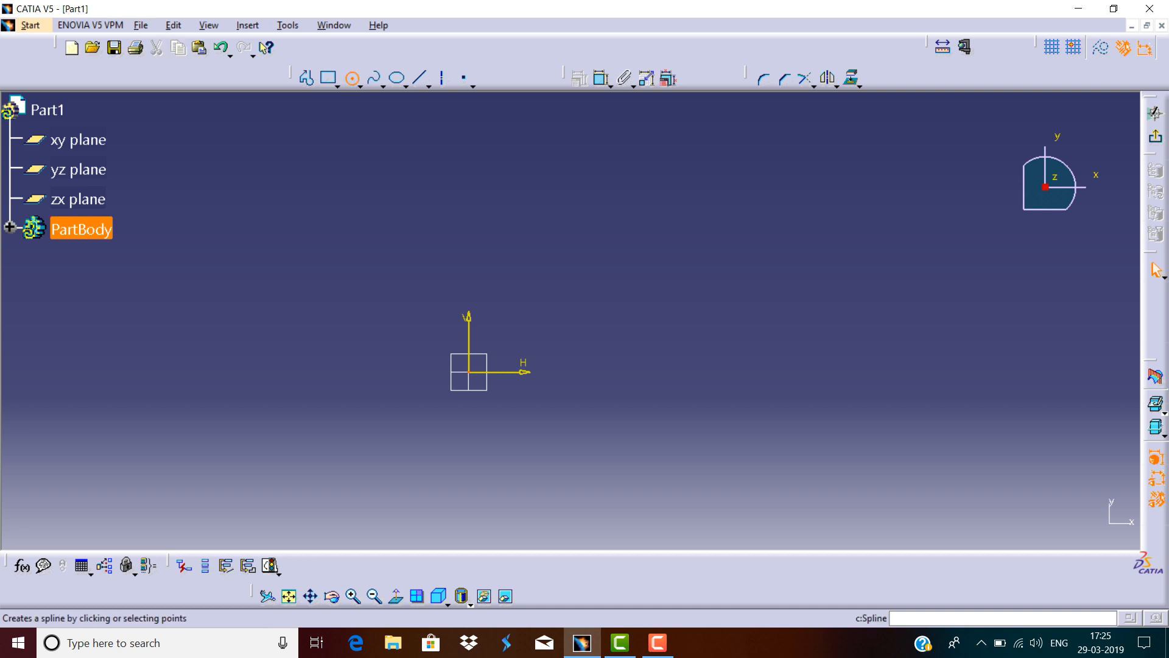
left_click(351, 78)
left_click(469, 372)
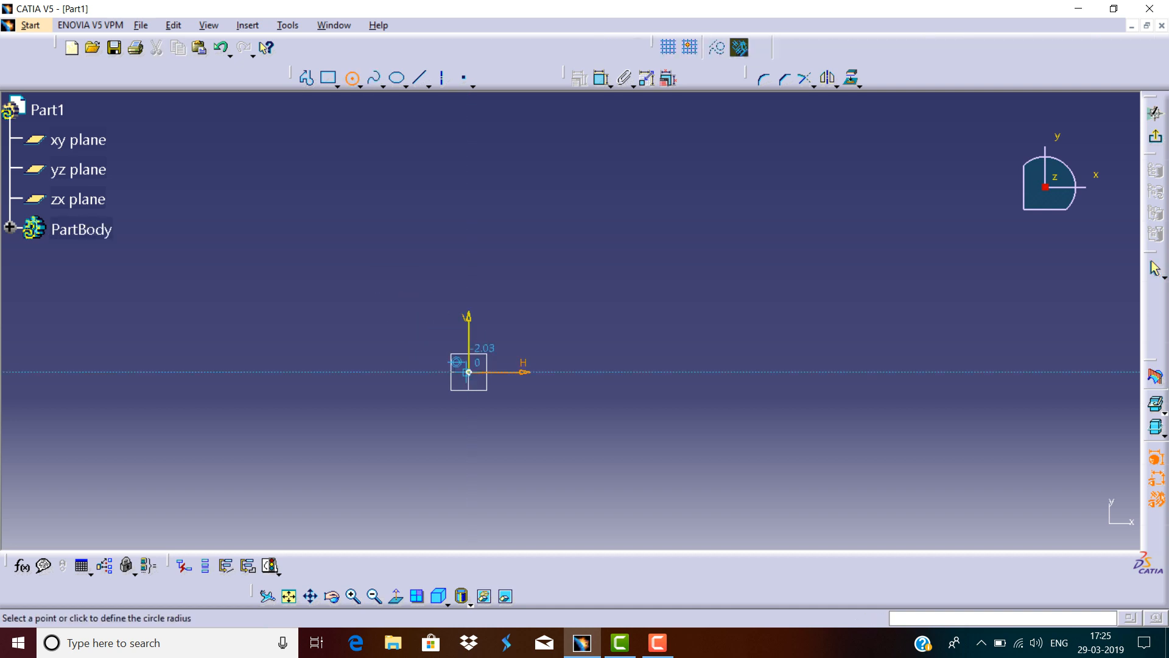
left_click(523, 371)
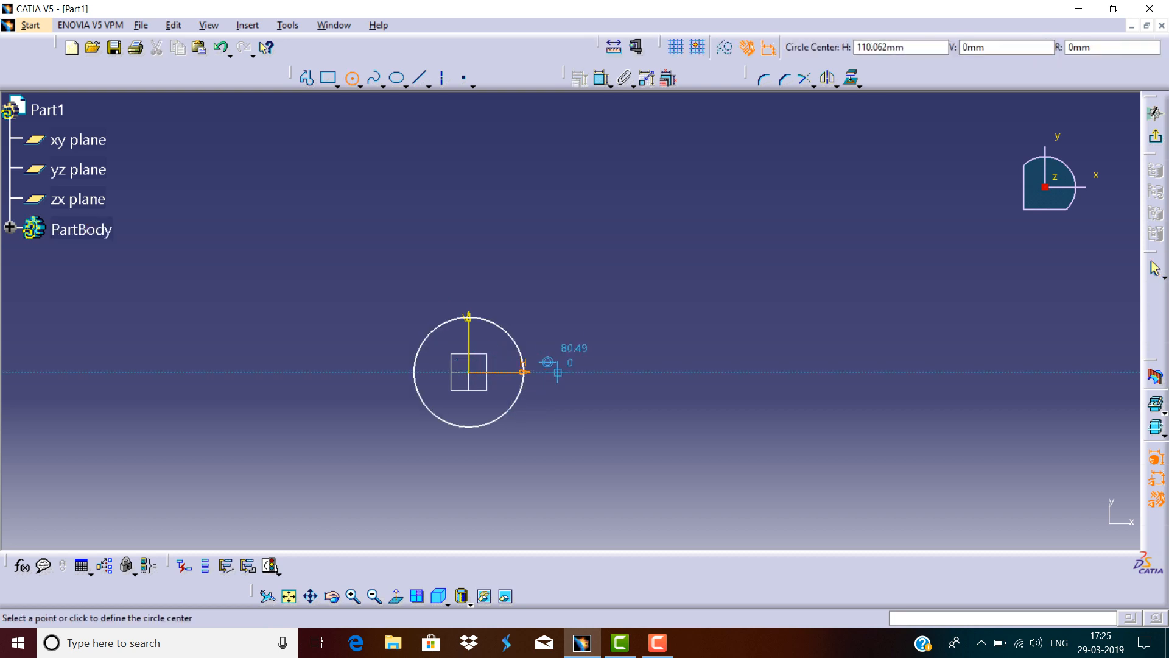
Draw a second circle about 238 mm right of the origin, set its diameter to 70 mm, and reposition that dimension.
left_click(732, 372)
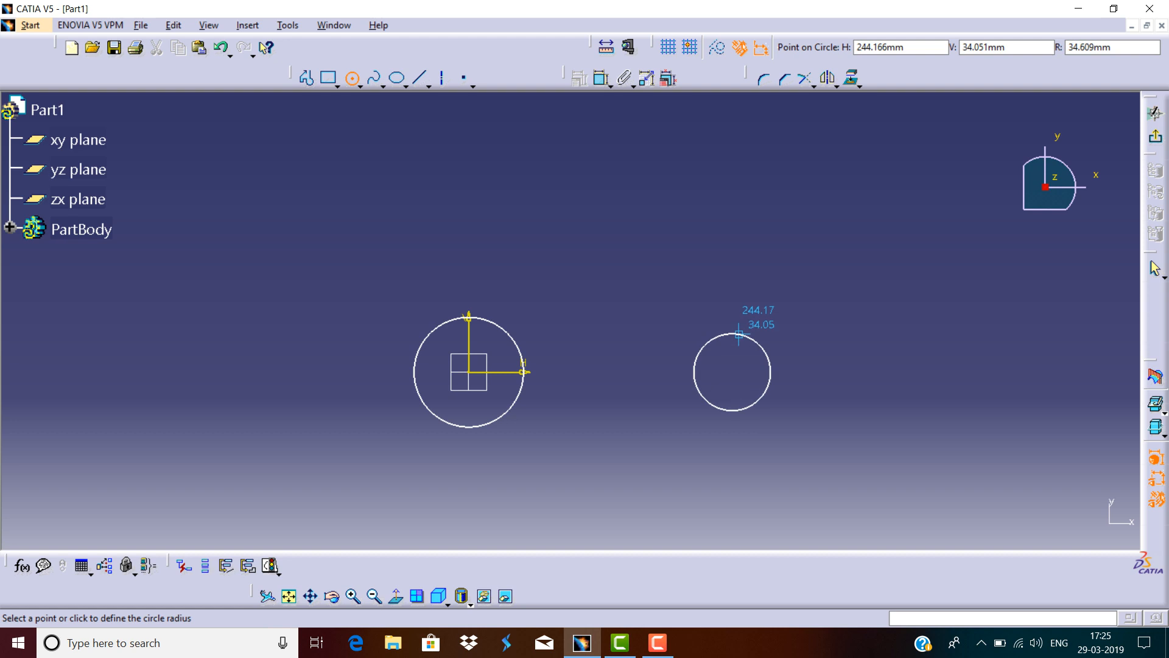
left_click(720, 335)
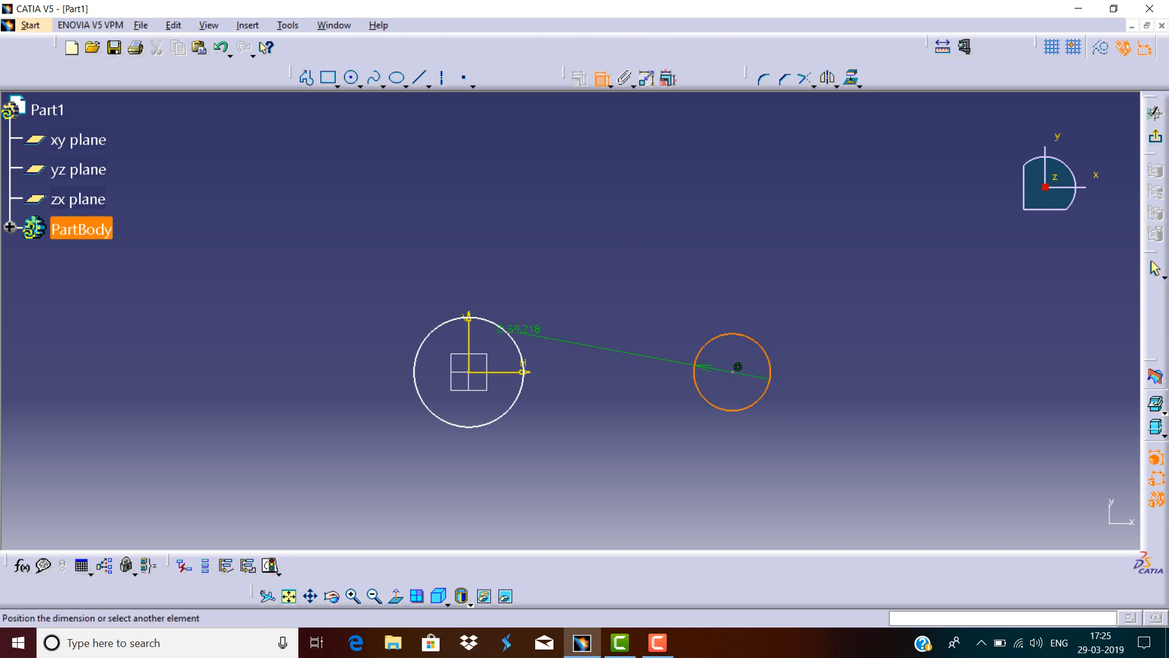
left_click(588, 286)
double_click(588, 286)
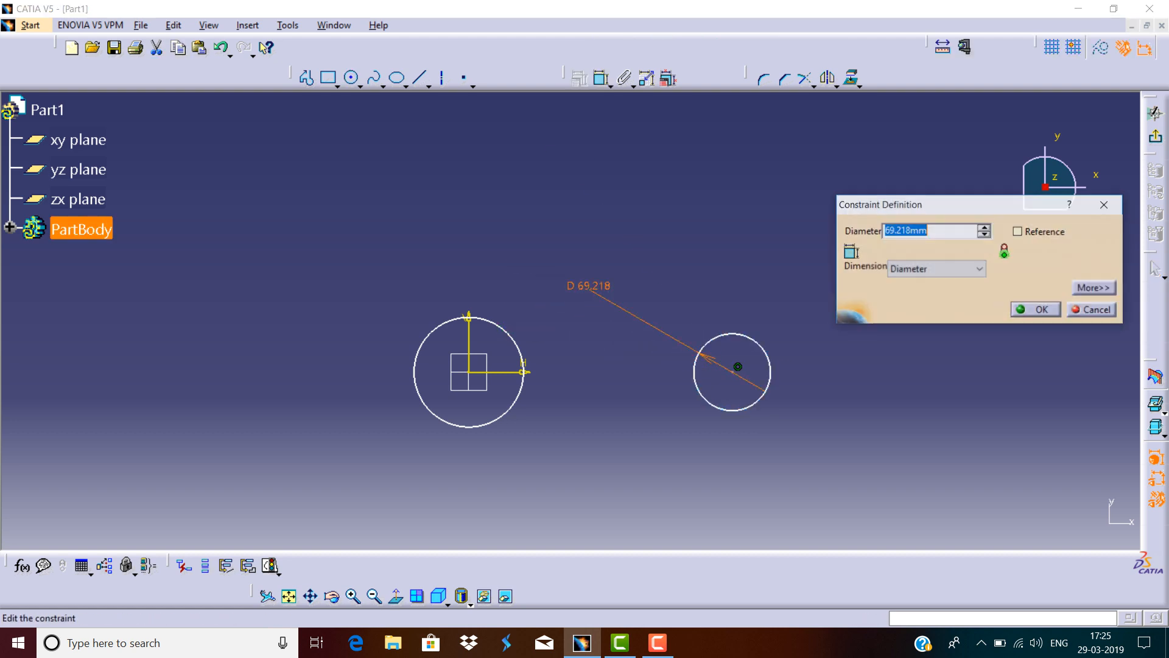
type("70")
key("Return")
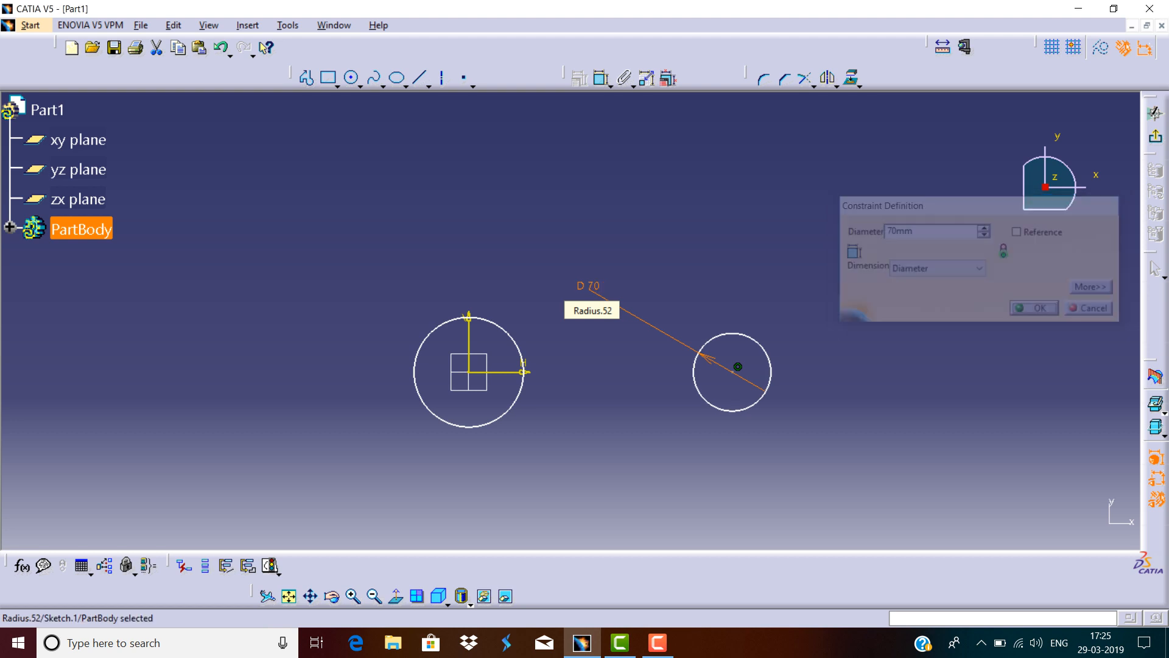
left_click_drag(734, 367, 835, 291)
key("Escape")
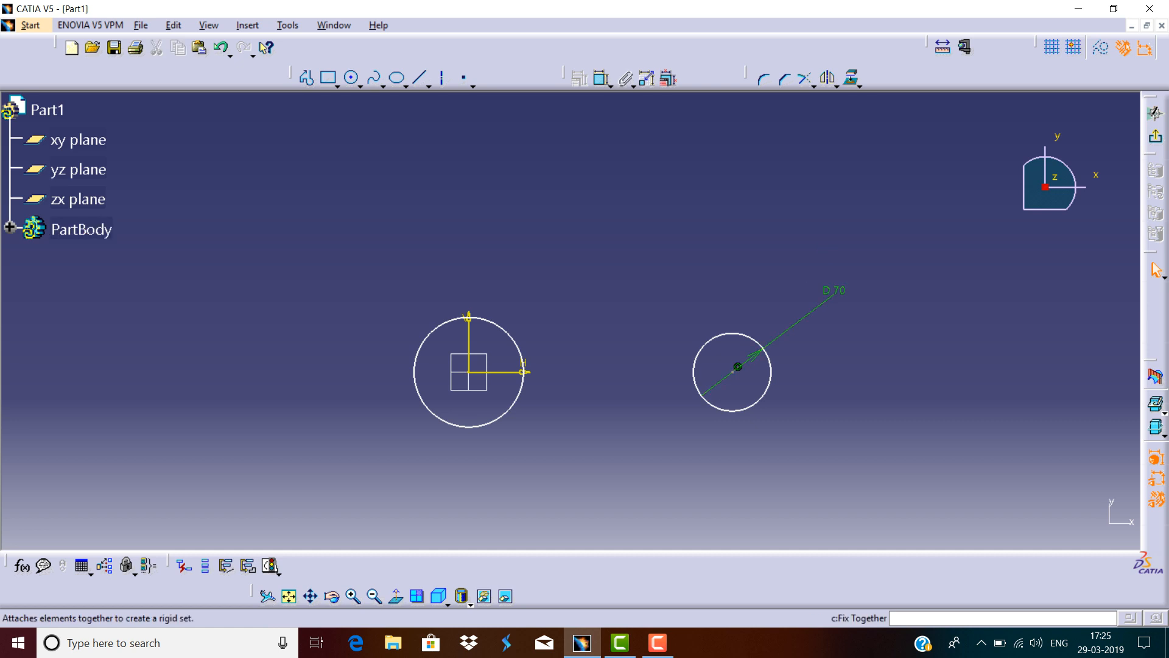
Dimension the distance from the origin to the right circle's centre and set it to 250 mm.
left_click(602, 78)
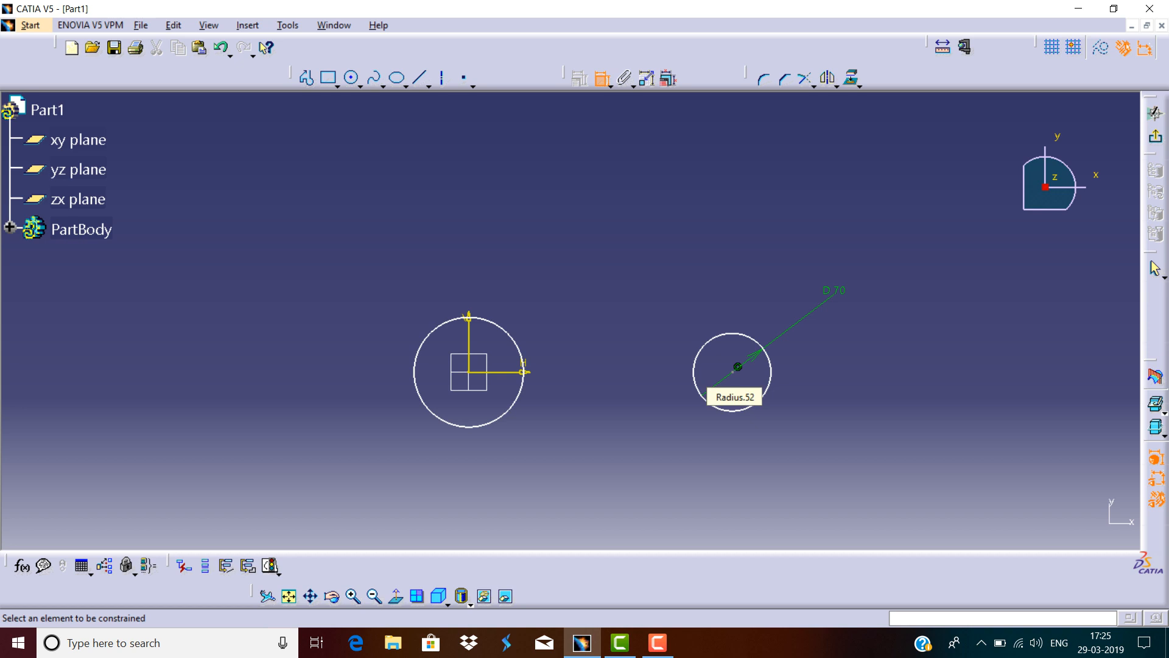
left_click(734, 370)
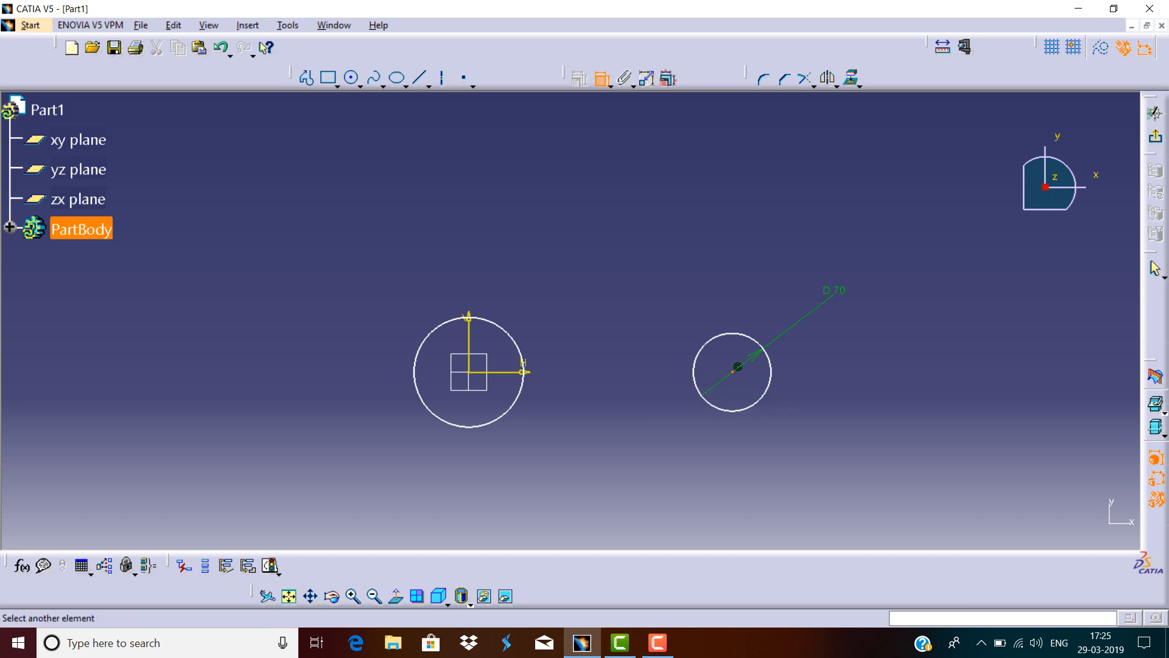
left_click(469, 372)
left_click(621, 289)
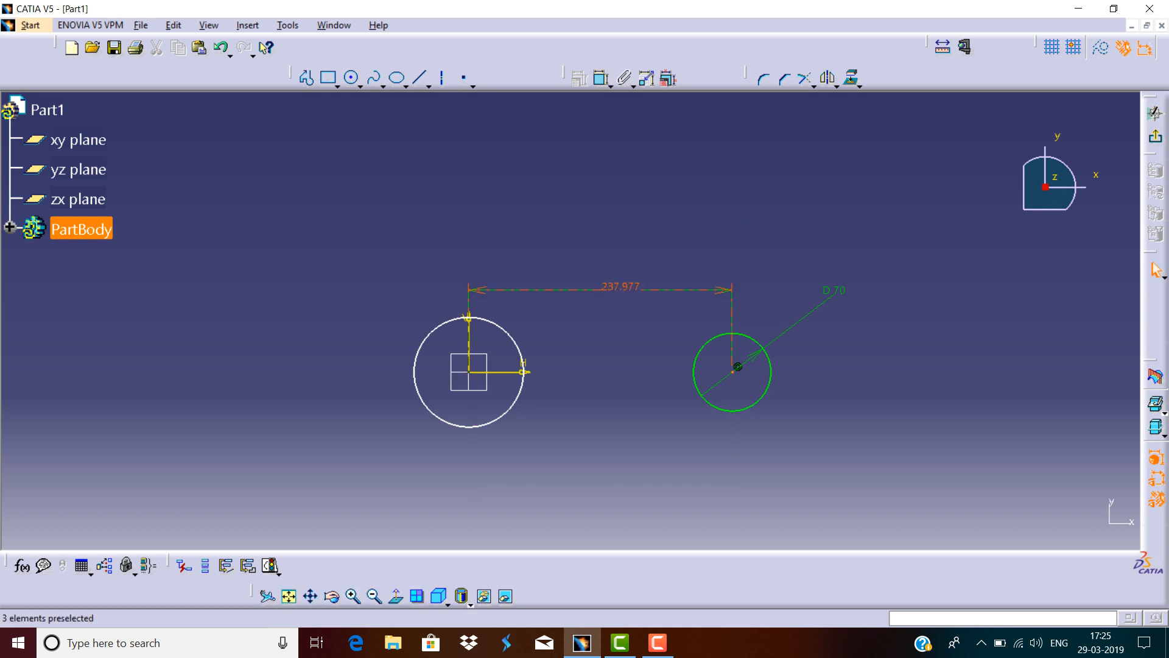
double_click(621, 287)
type("250")
key("Return")
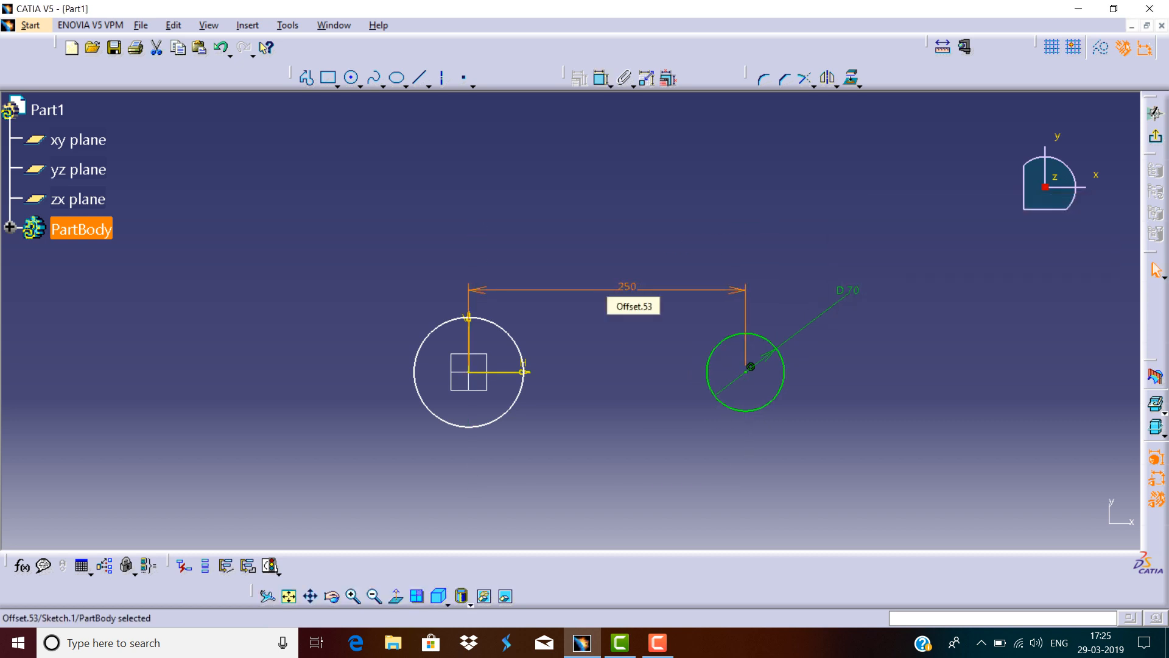
Dimension the circle at the origin and set its diameter to 100 mm.
left_click(515, 343)
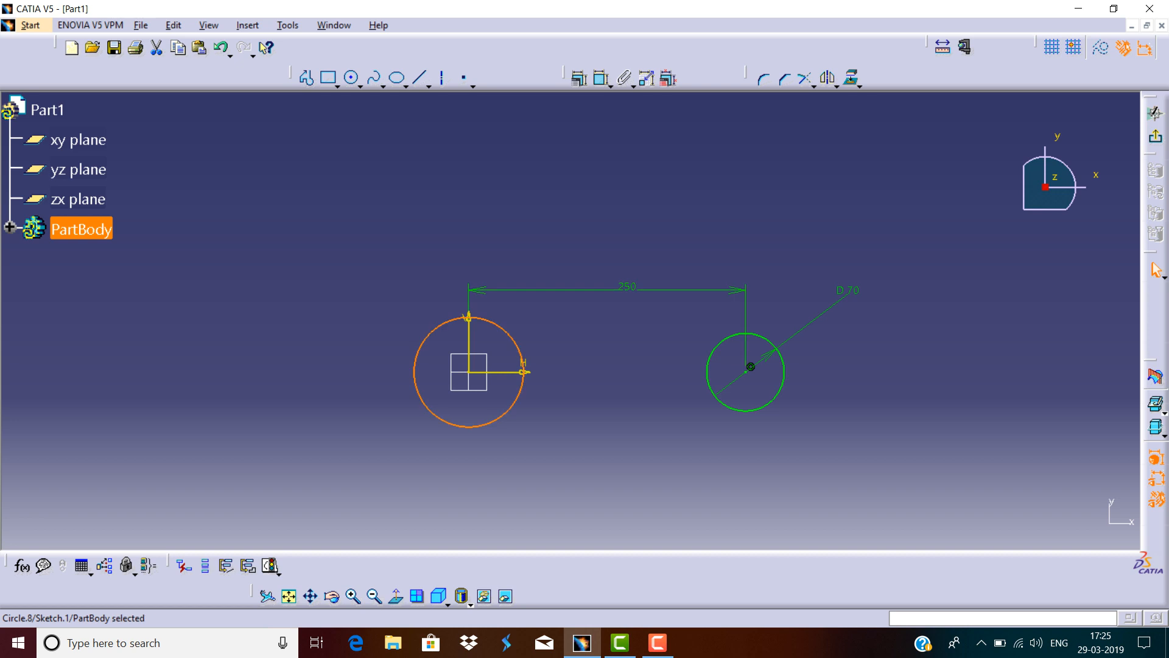
left_click(601, 78)
left_click(399, 295)
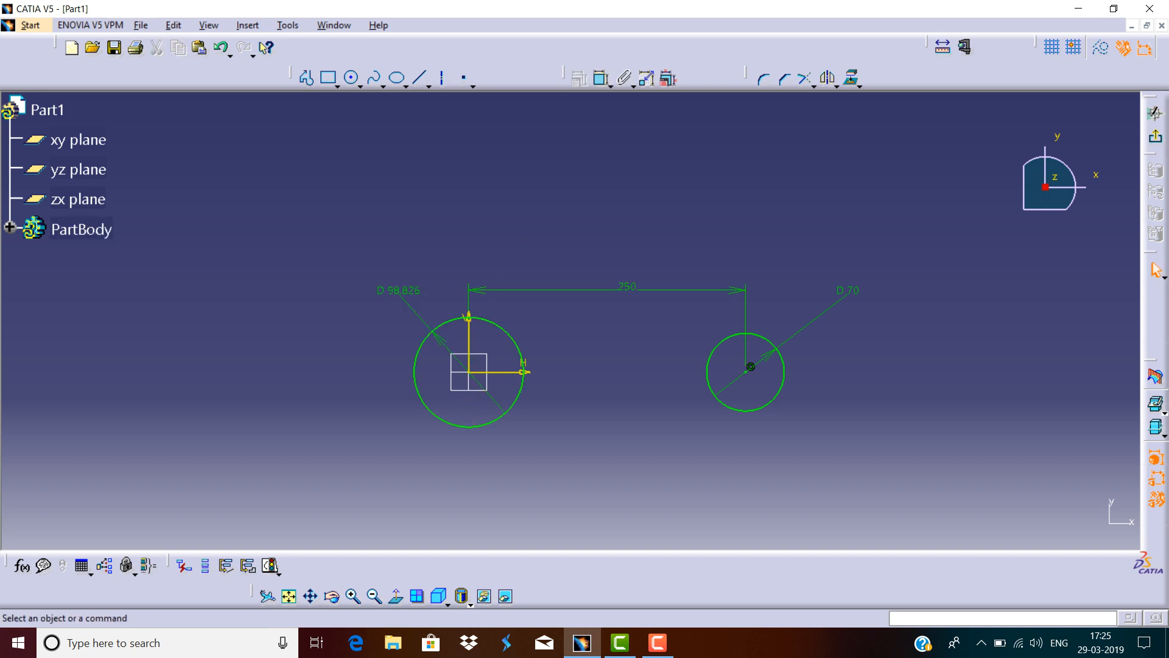
double_click(399, 291)
type("100mm")
key("Return")
key("Escape")
Draw a bi-tangent line across the tops of the two circles.
left_click(429, 86)
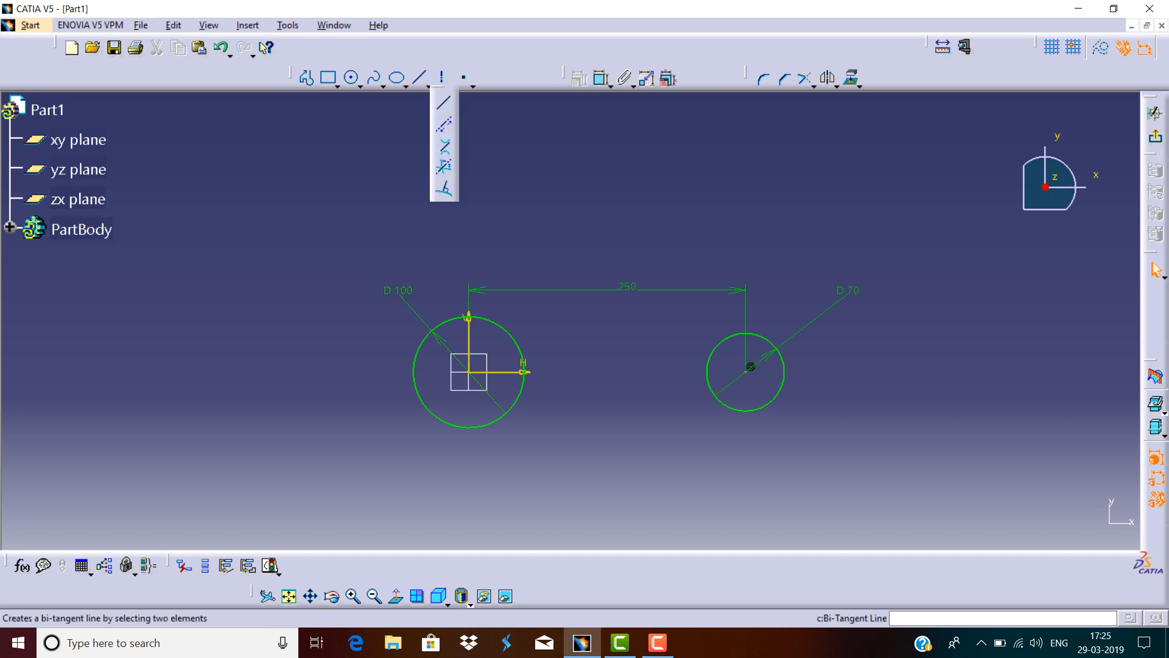
left_click(445, 146)
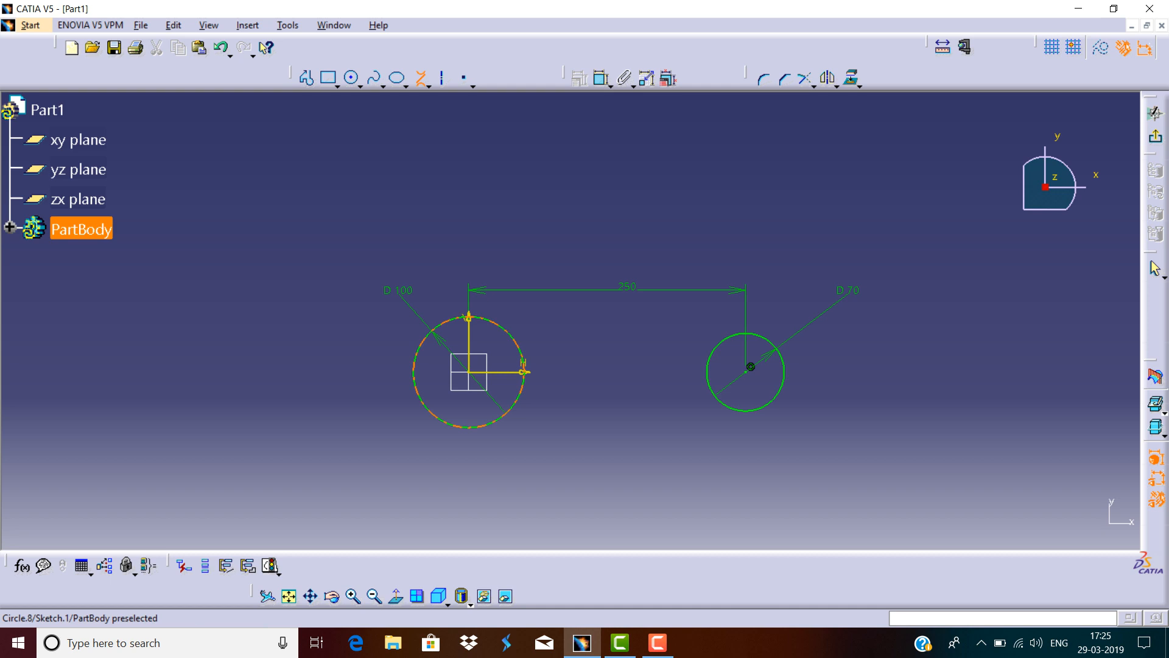
left_click(472, 317)
left_click(749, 334)
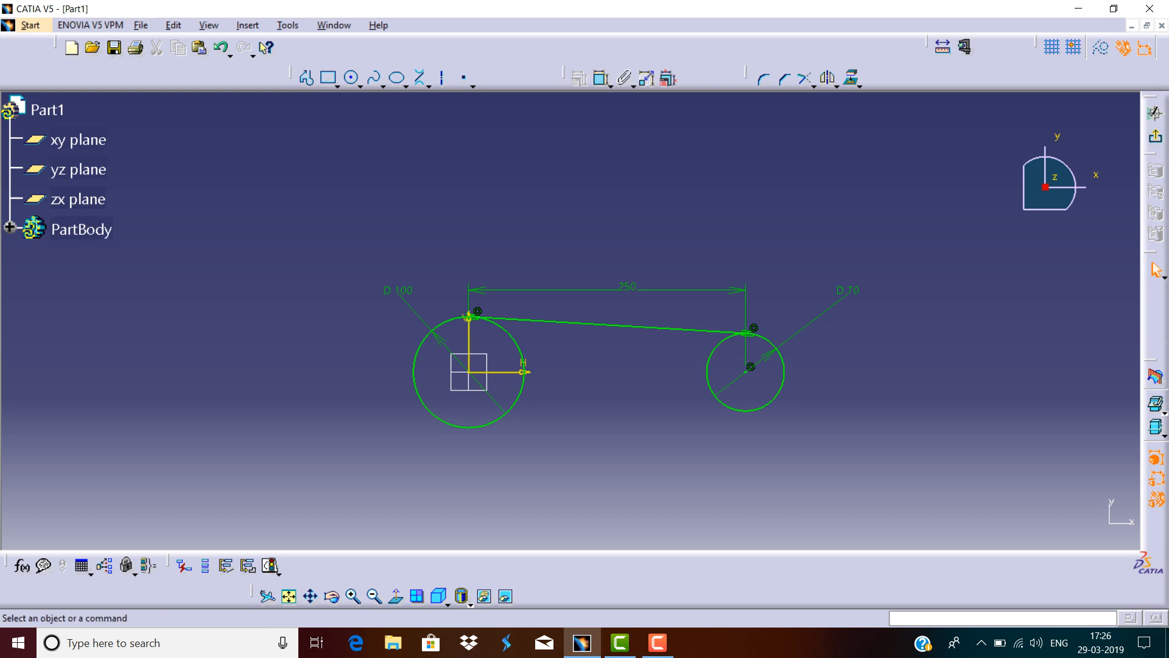
Draw a second bi-tangent line across the bottoms of the two circles.
left_click(420, 77)
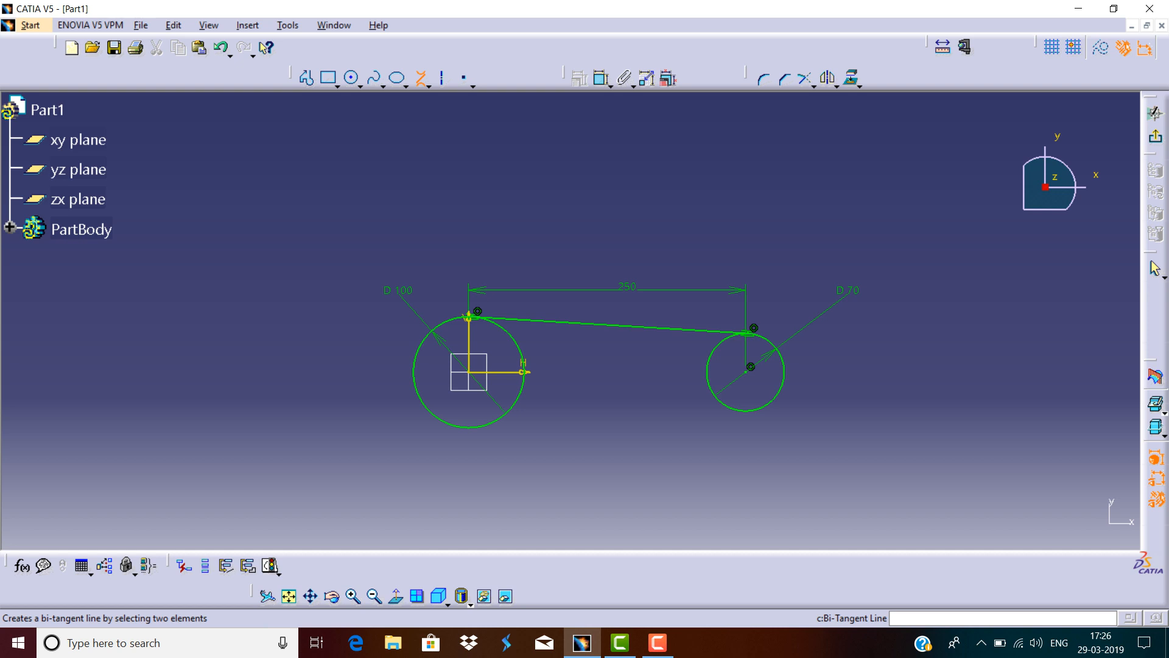
left_click(469, 428)
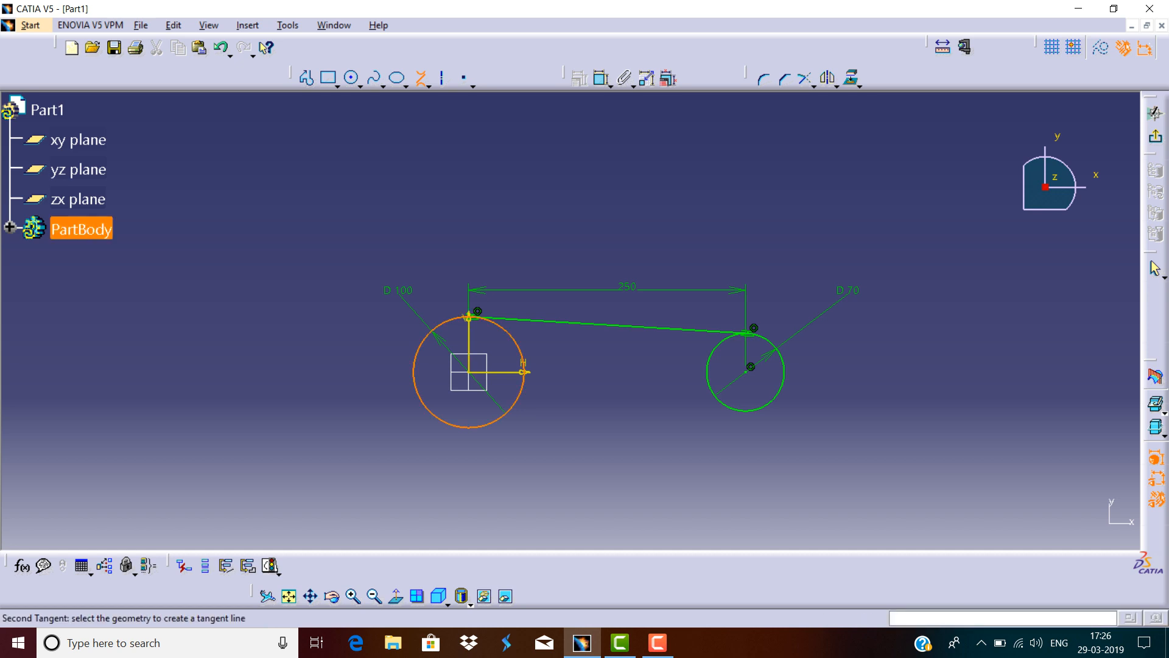
left_click(750, 409)
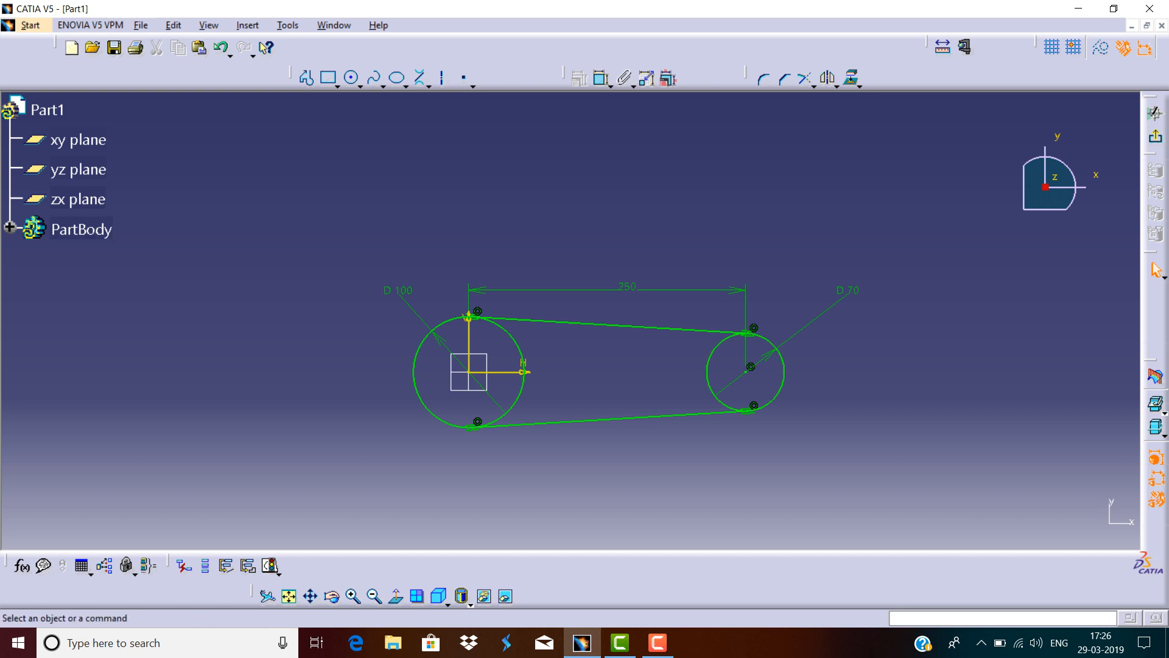
Select all the circles, lines and dimensions in the sketch and delete them.
mouse_move(886, 179)
left_mouse_down()
mouse_move(435, 526)
mouse_move(369, 500)
left_mouse_up()
key("Delete")
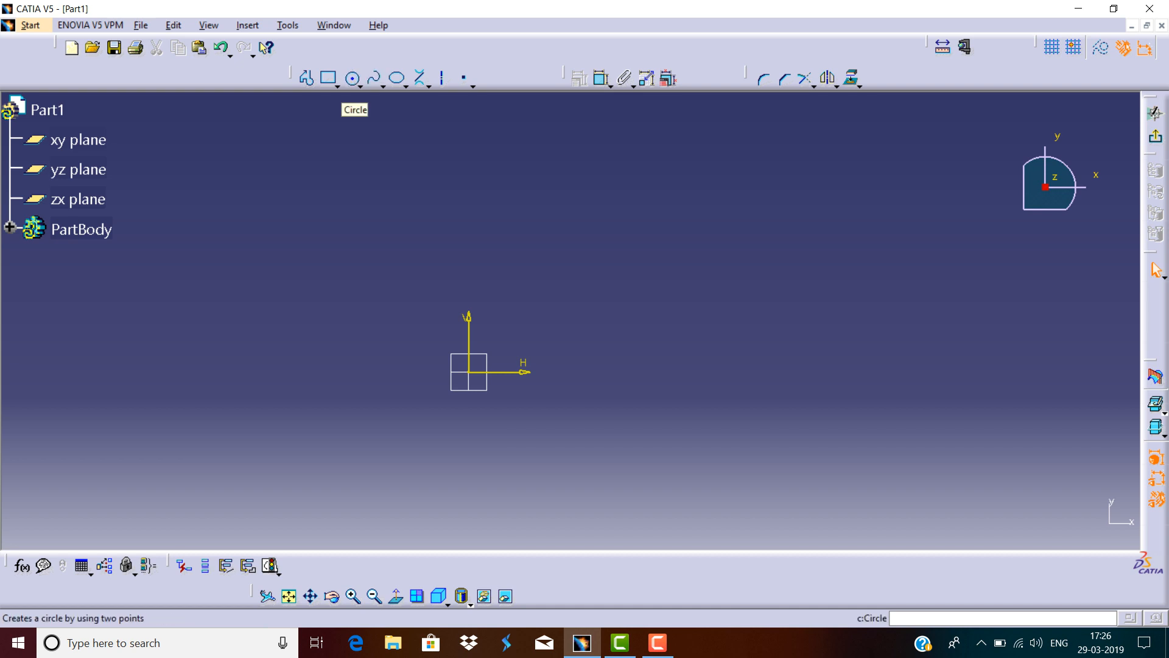
Draw an ellipse centred on the origin with a horizontal major radius of about 206 mm and minor radius about 101 mm.
left_click(359, 86)
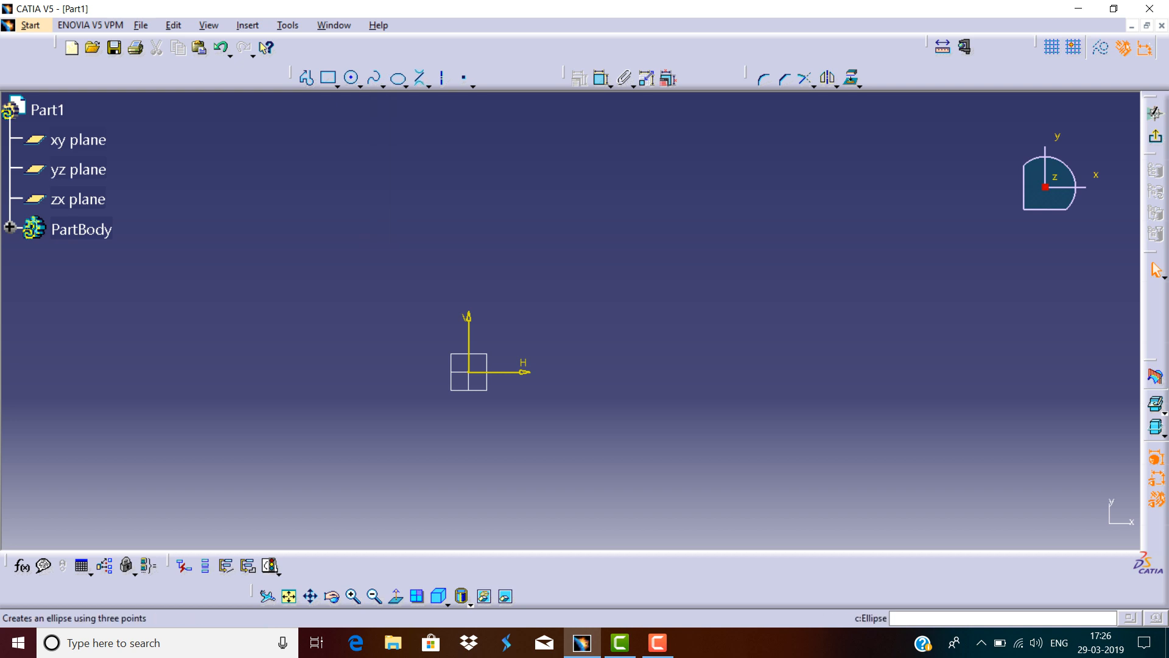
left_click(406, 87)
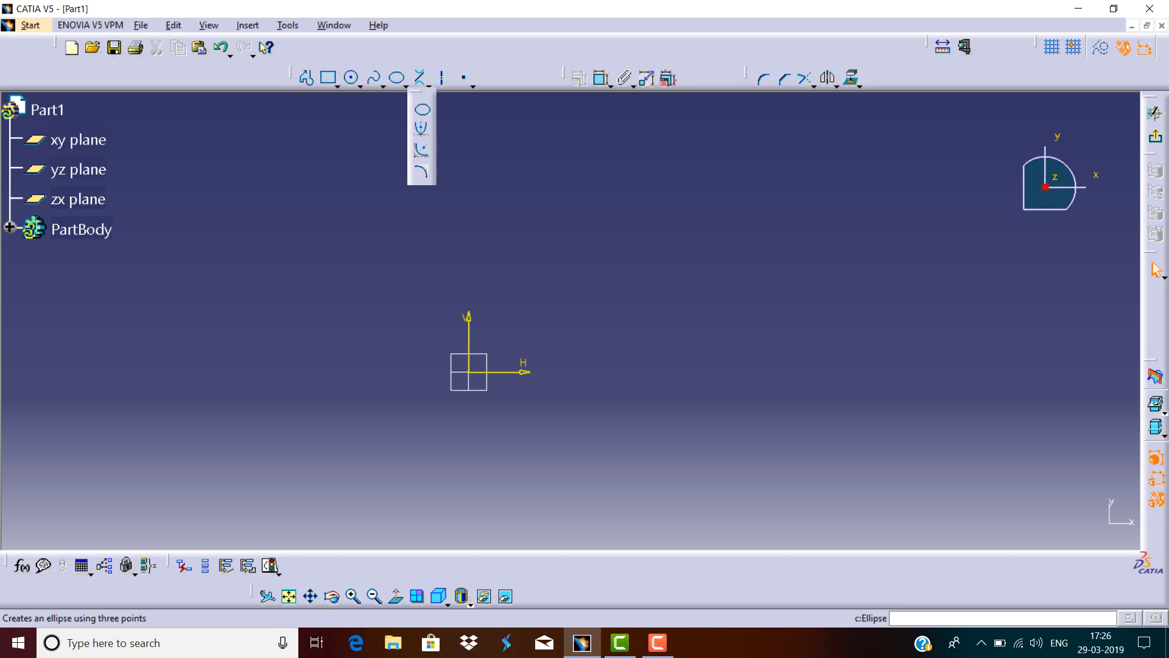
left_click(422, 110)
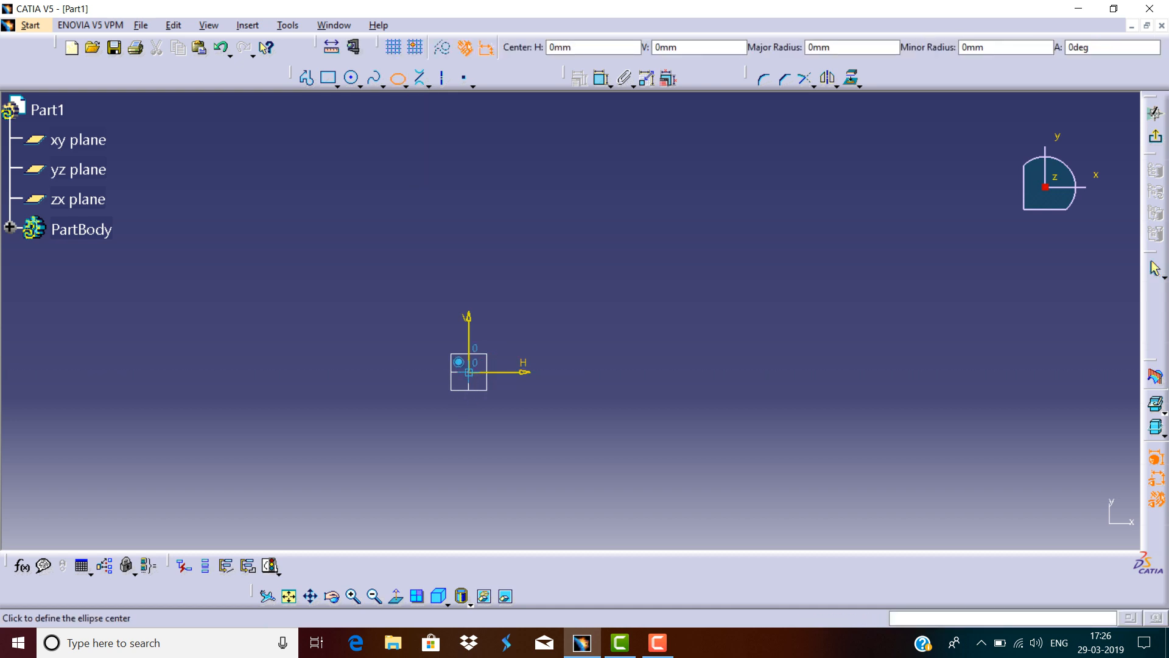
left_click(469, 371)
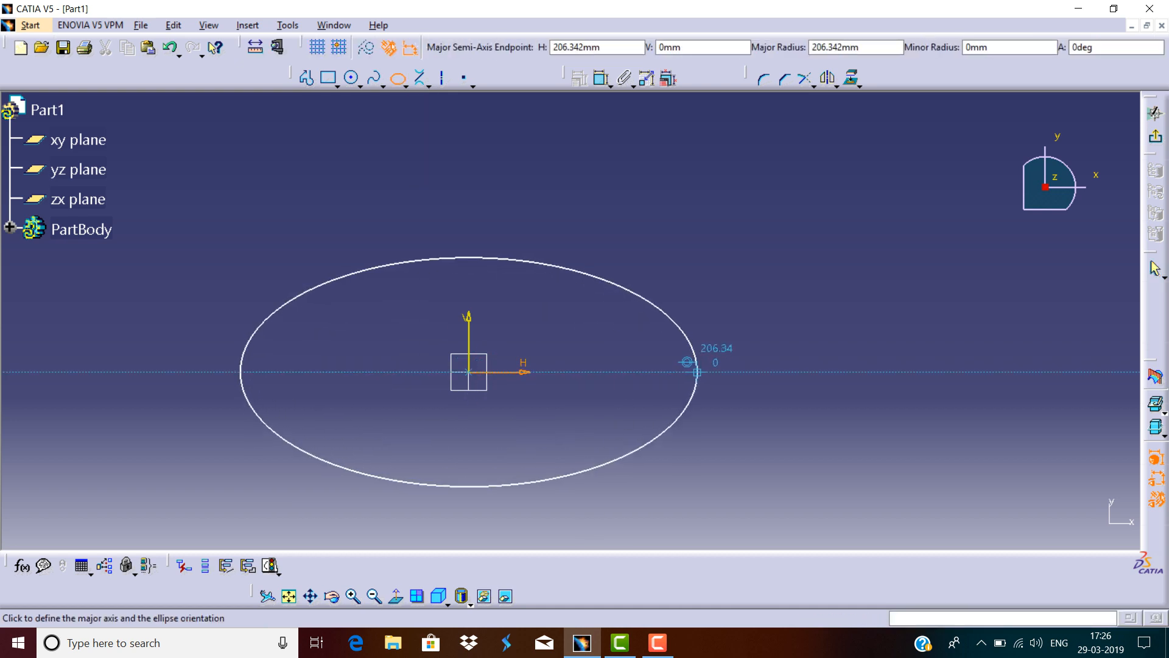
left_click(688, 363)
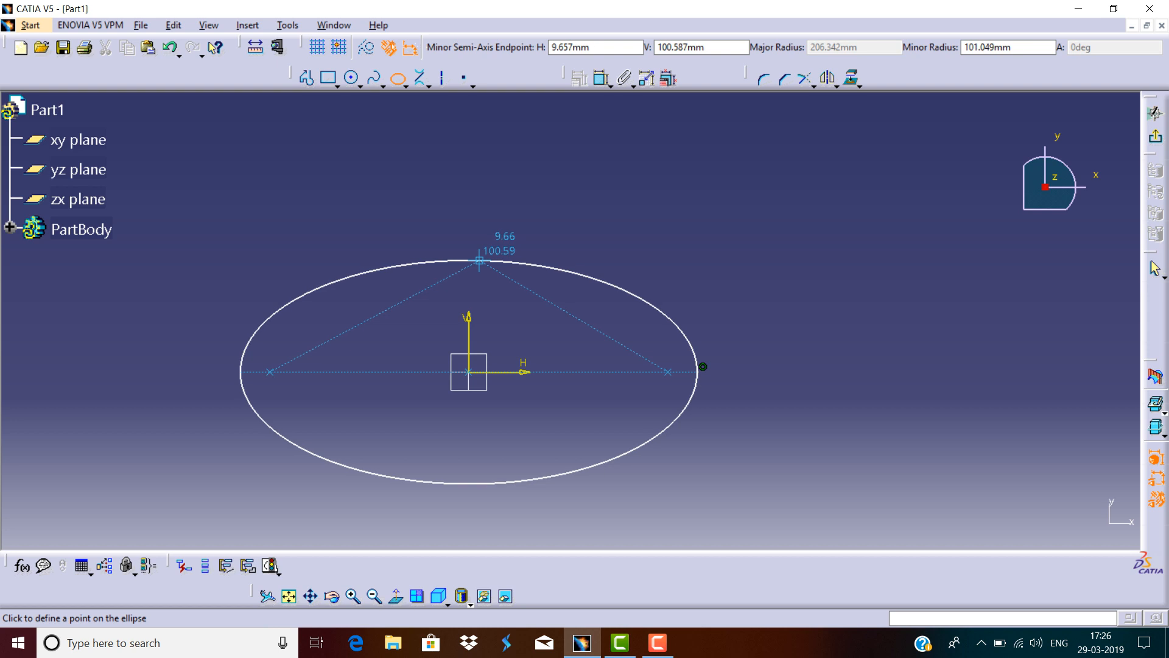
left_click(469, 250)
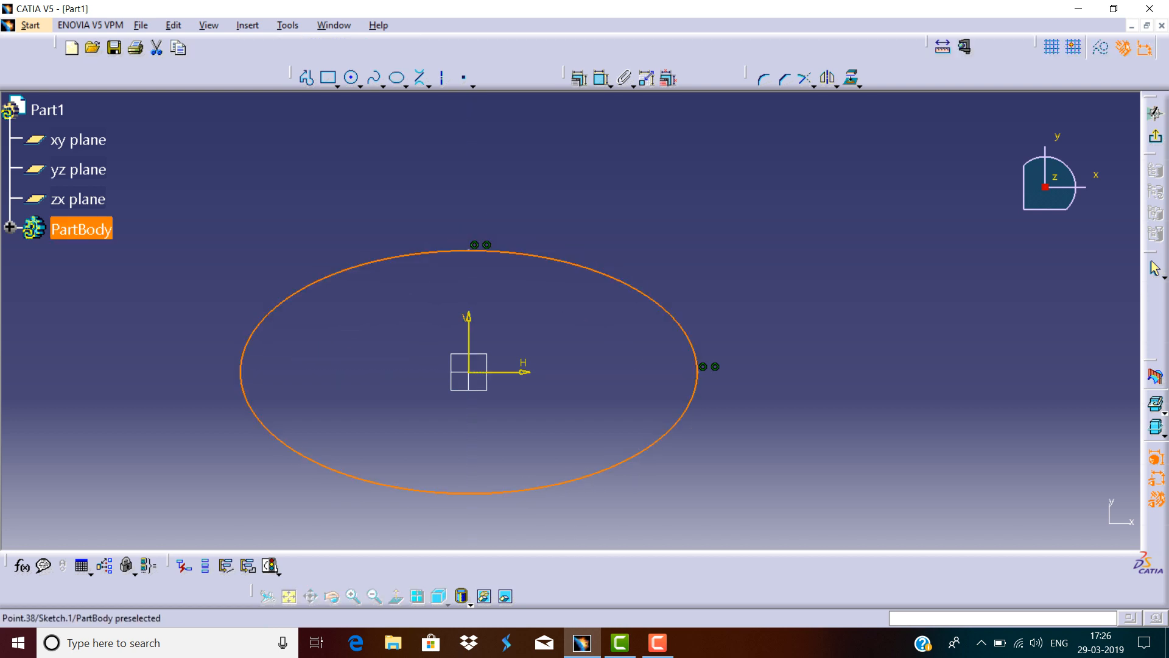
key("Escape")
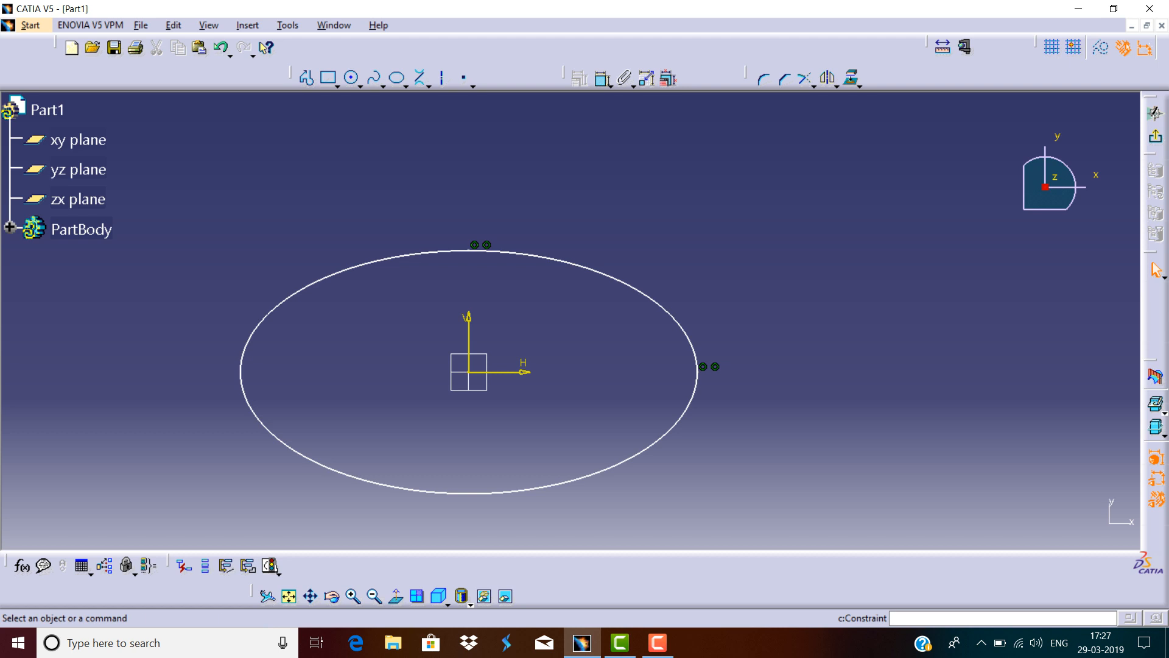
left_click(469, 343)
left_click(698, 375)
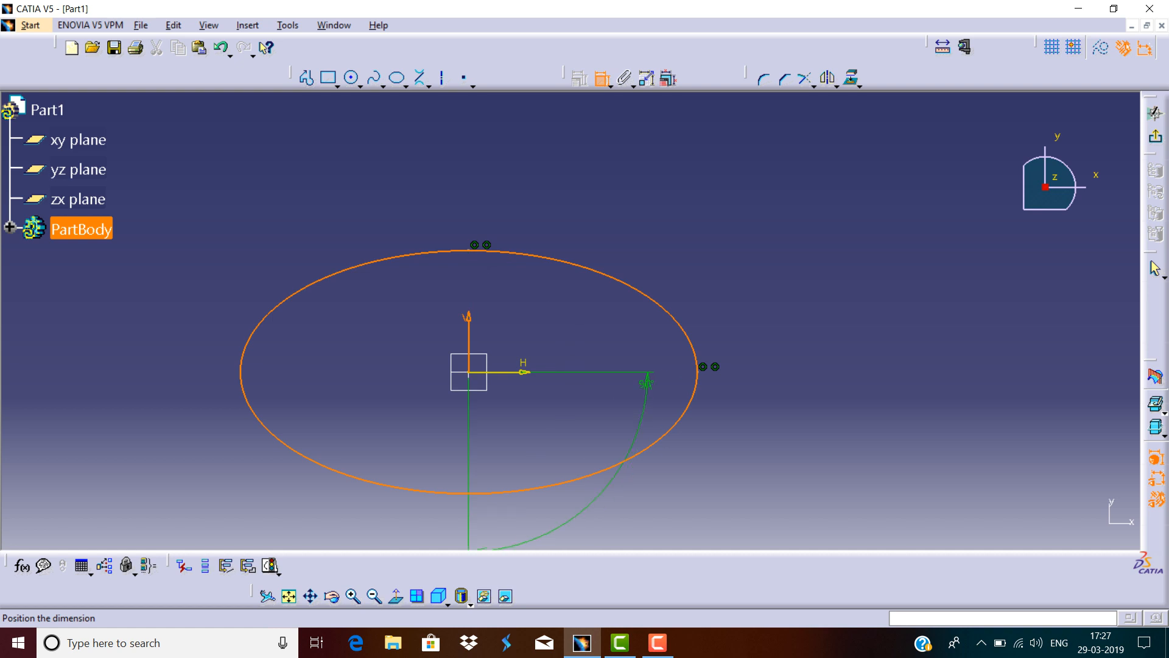
left_click(602, 79)
Dimension the ellipse's vertical semi-axis from the origin and set it to 100 mm.
left_click(603, 78)
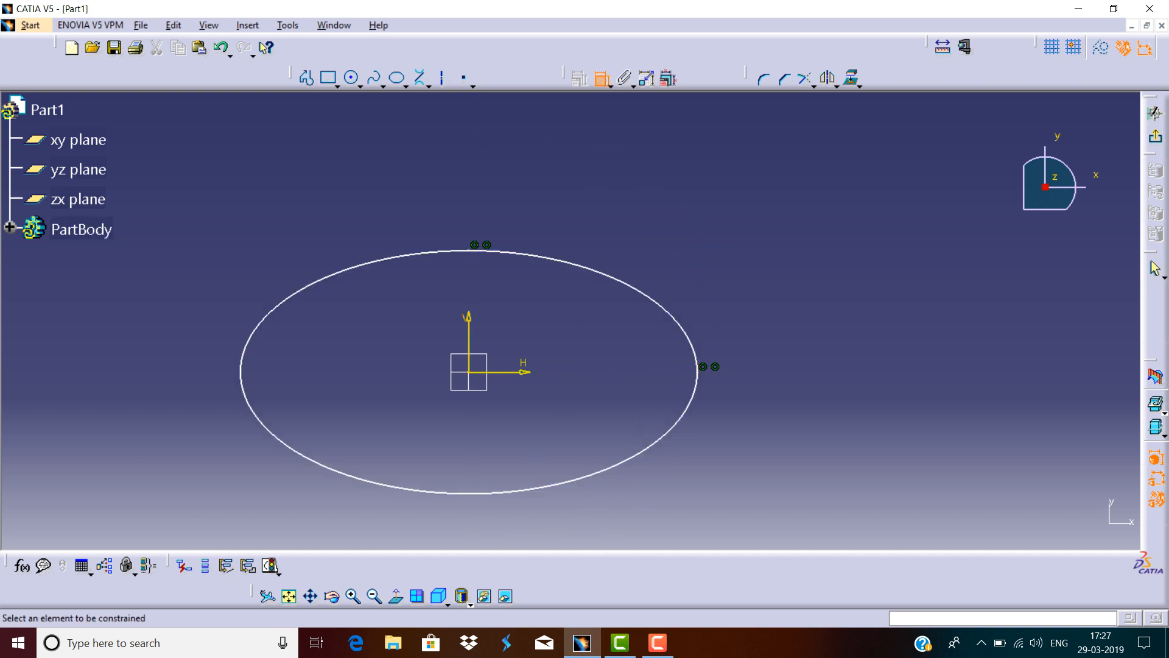
left_click(504, 372)
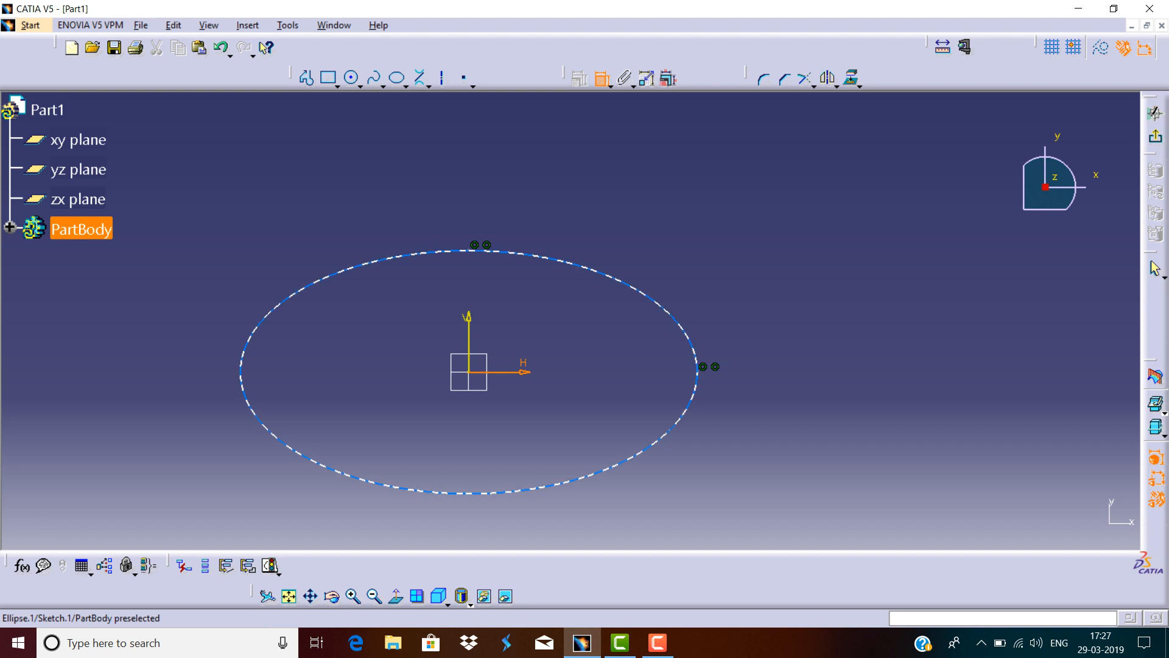
left_click(478, 250)
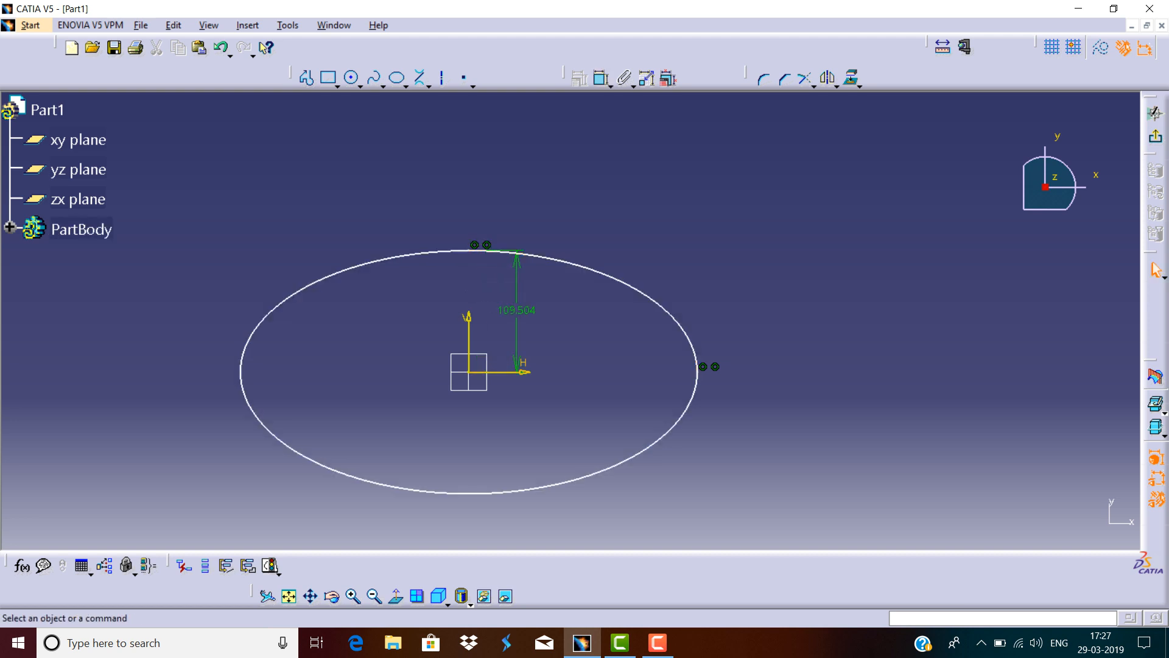
double_click(517, 310)
type("100")
key("Return")
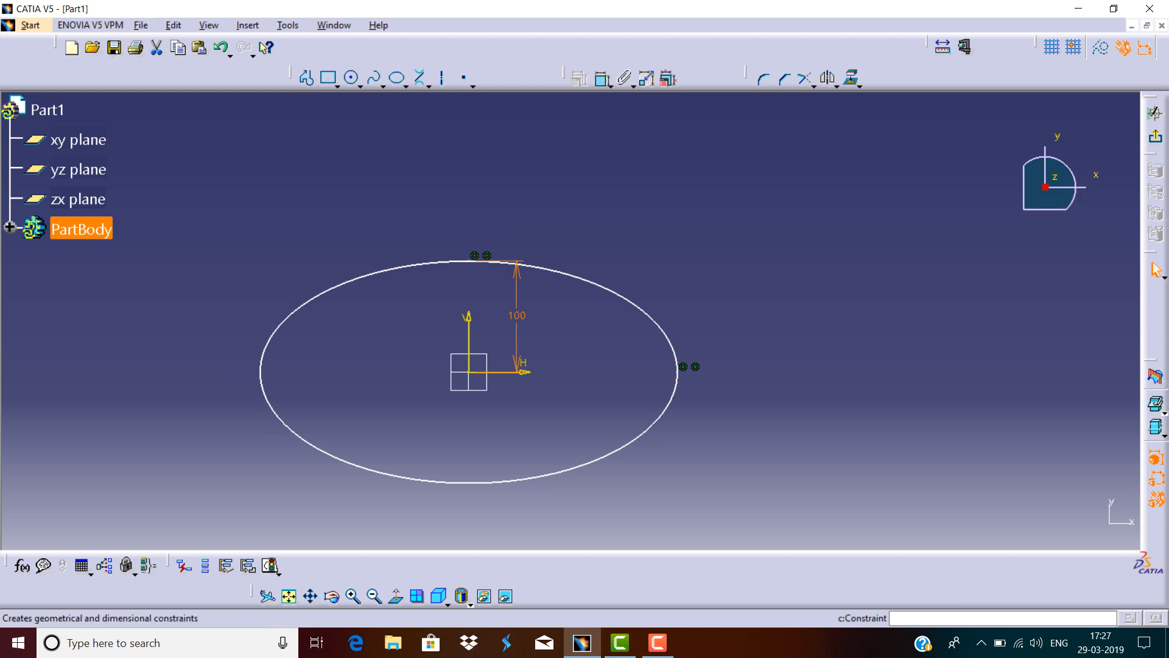
Dimension the ellipse's major axis and set it to 350 mm.
left_click(603, 79)
left_click(562, 273)
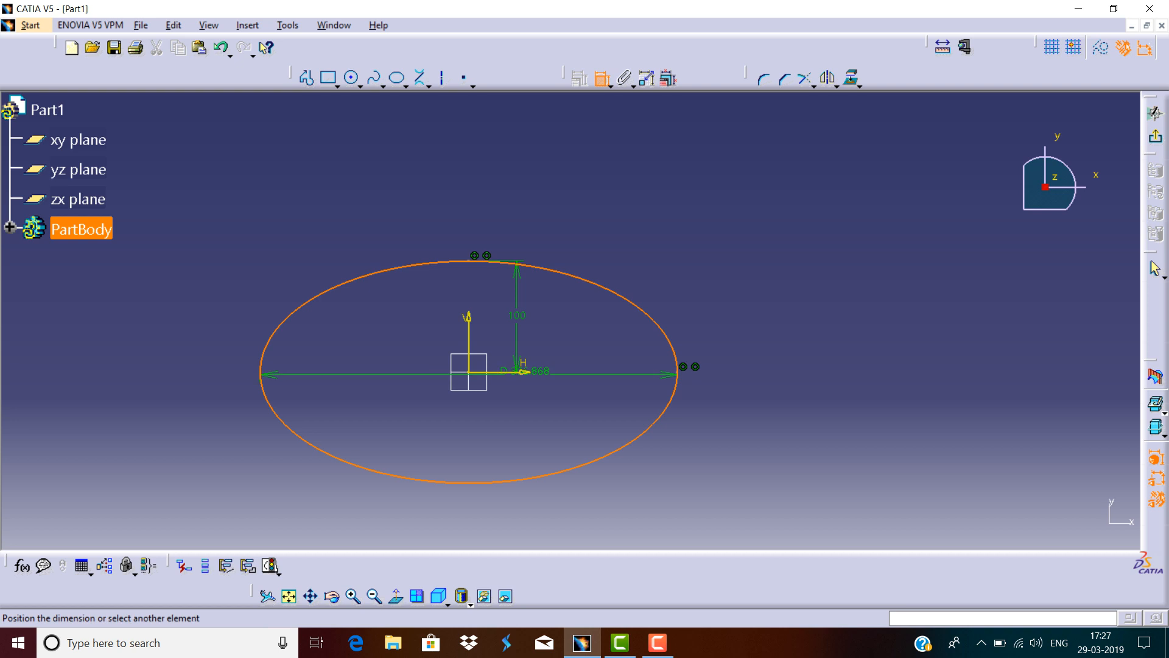
left_click(459, 230)
double_click(458, 231)
type("350")
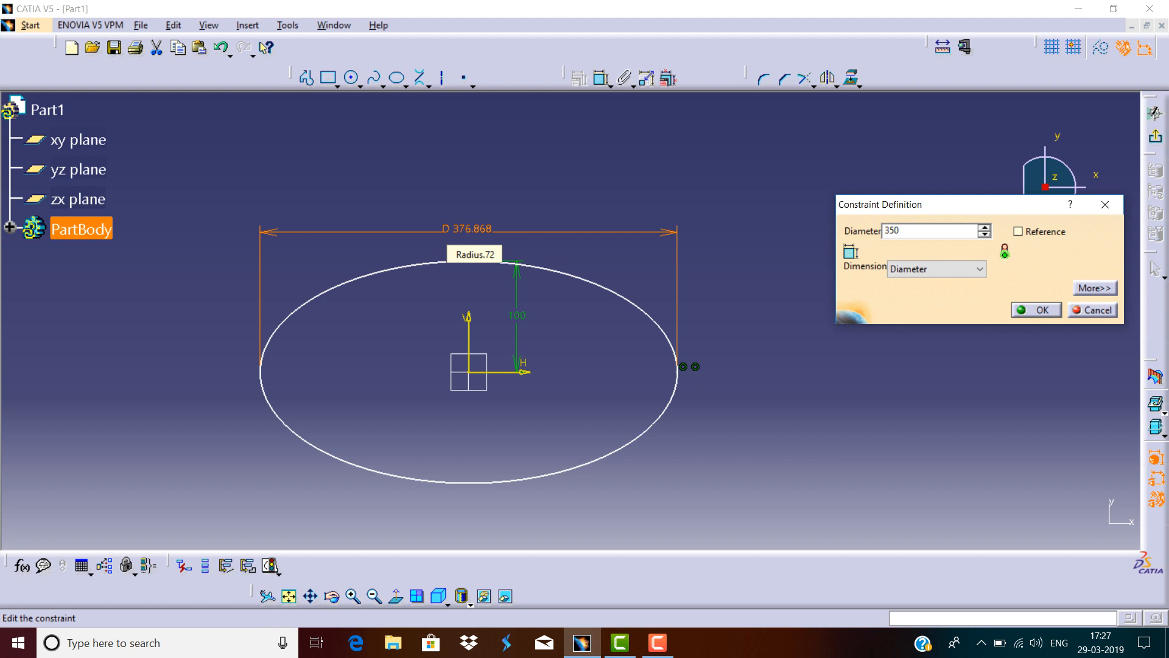
key("Return")
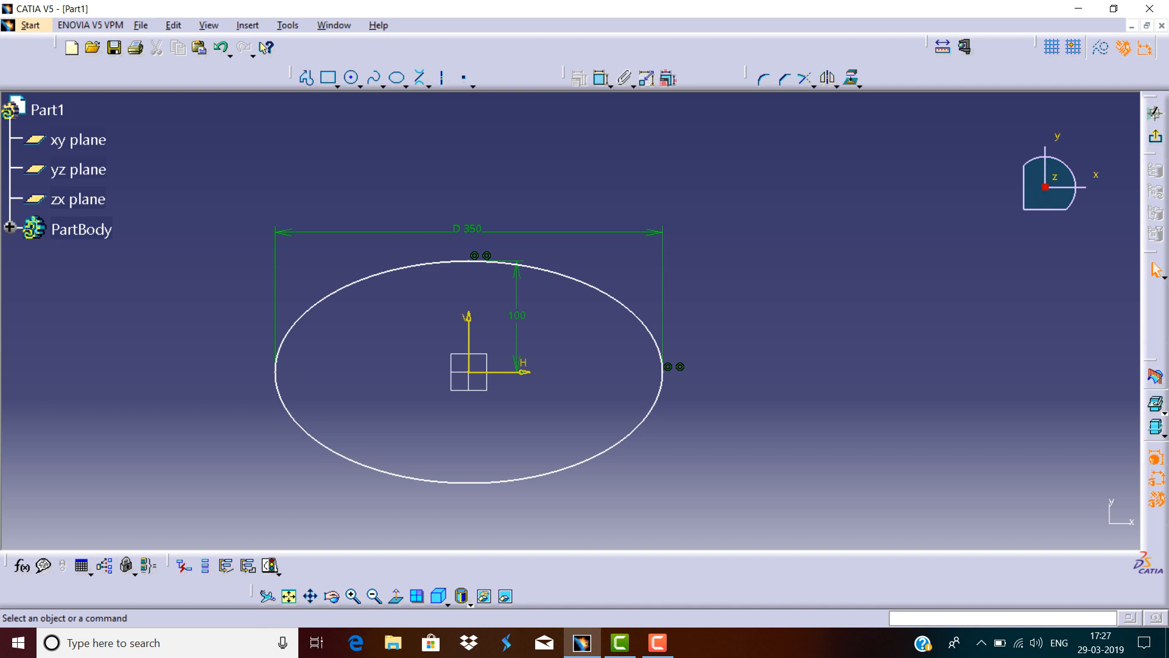
Dimension the horizontal distance from the origin to the ellipse's left end.
left_click(536, 477)
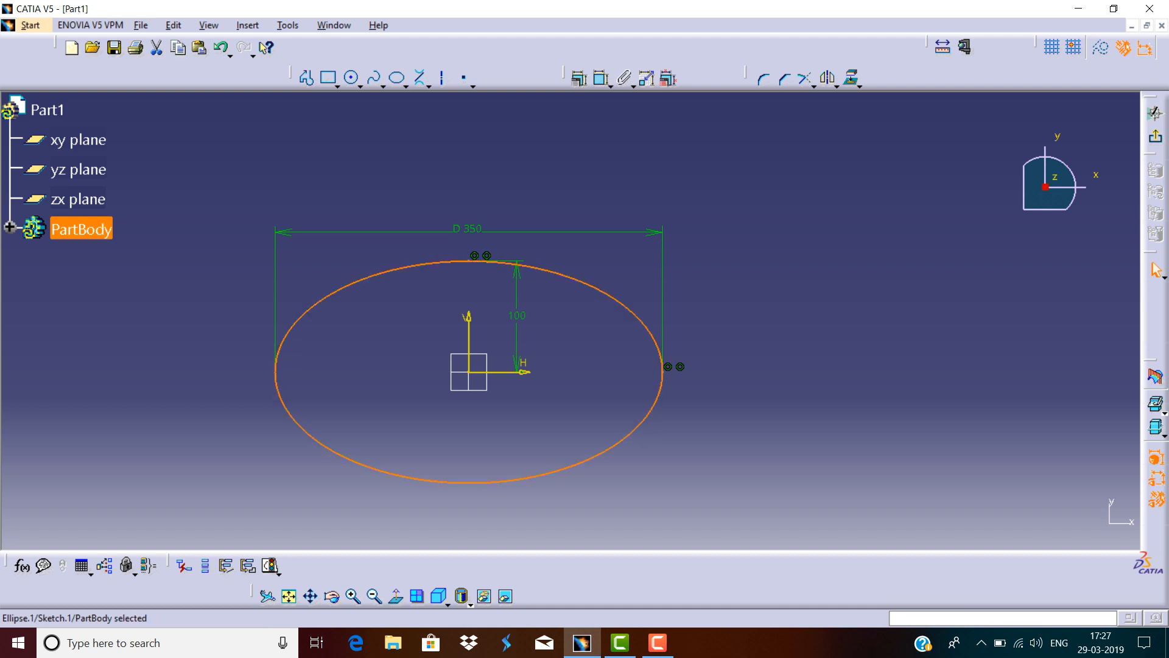
left_click(640, 189)
left_click(602, 79)
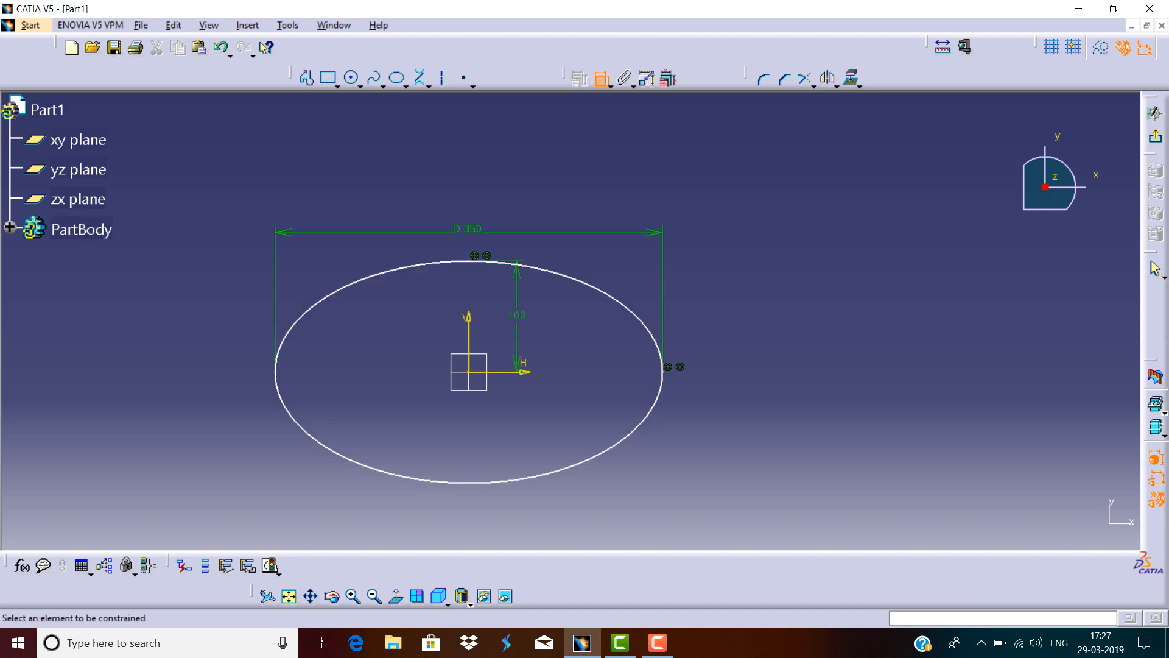
left_click(468, 371)
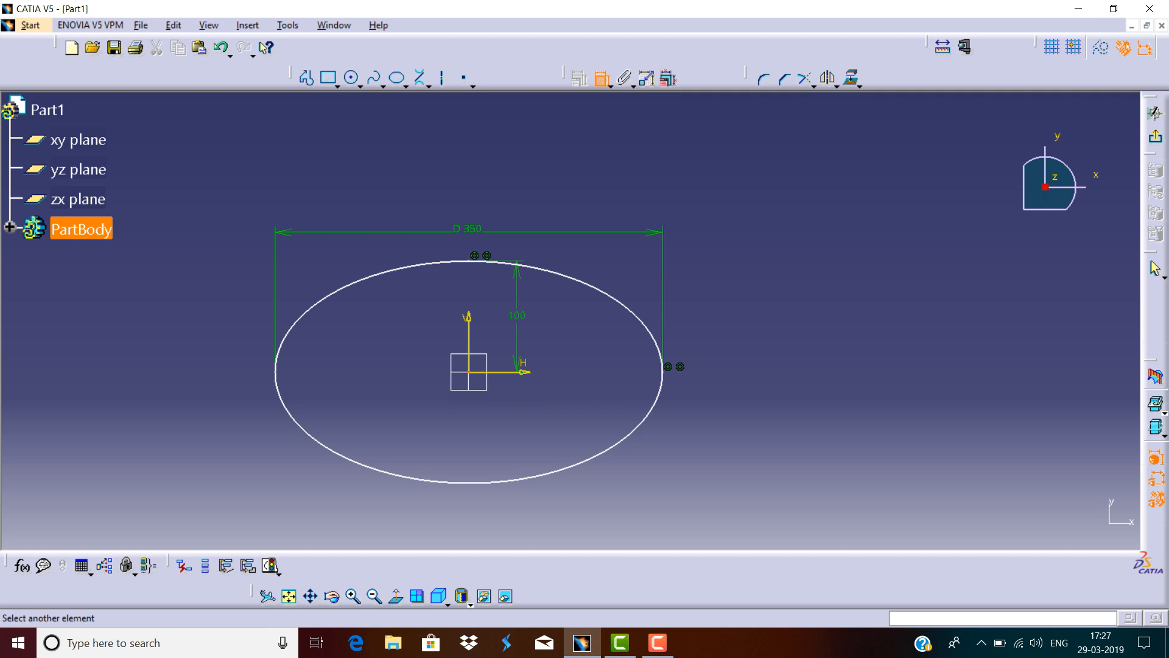
left_click(276, 374)
left_click(365, 356)
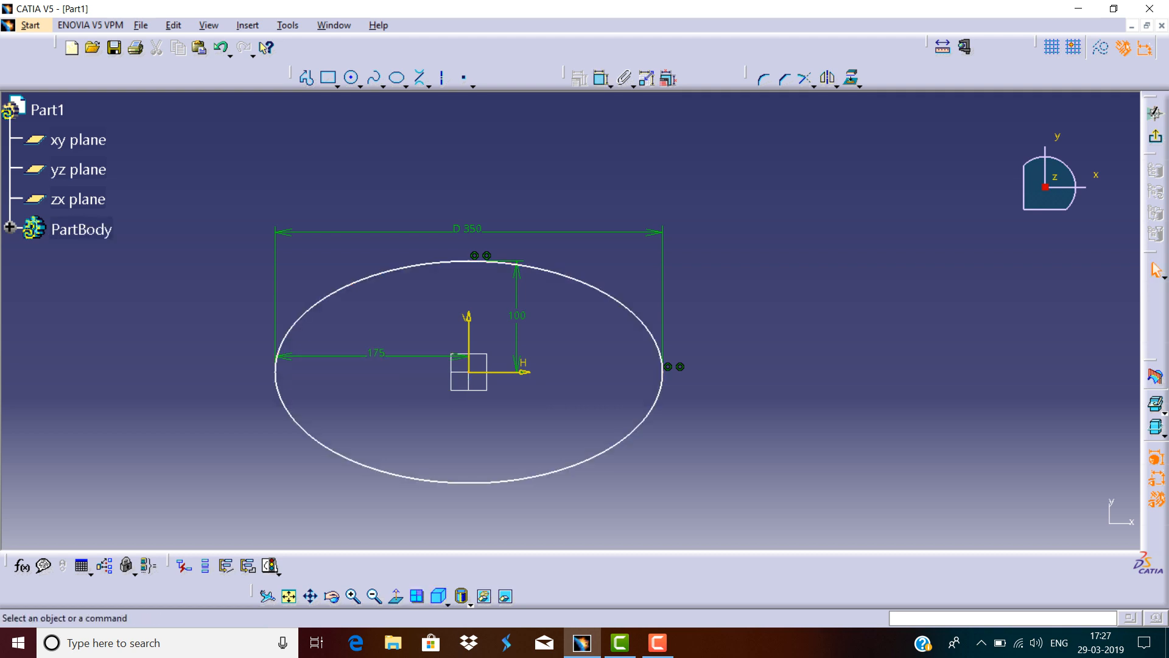
double_click(373, 355)
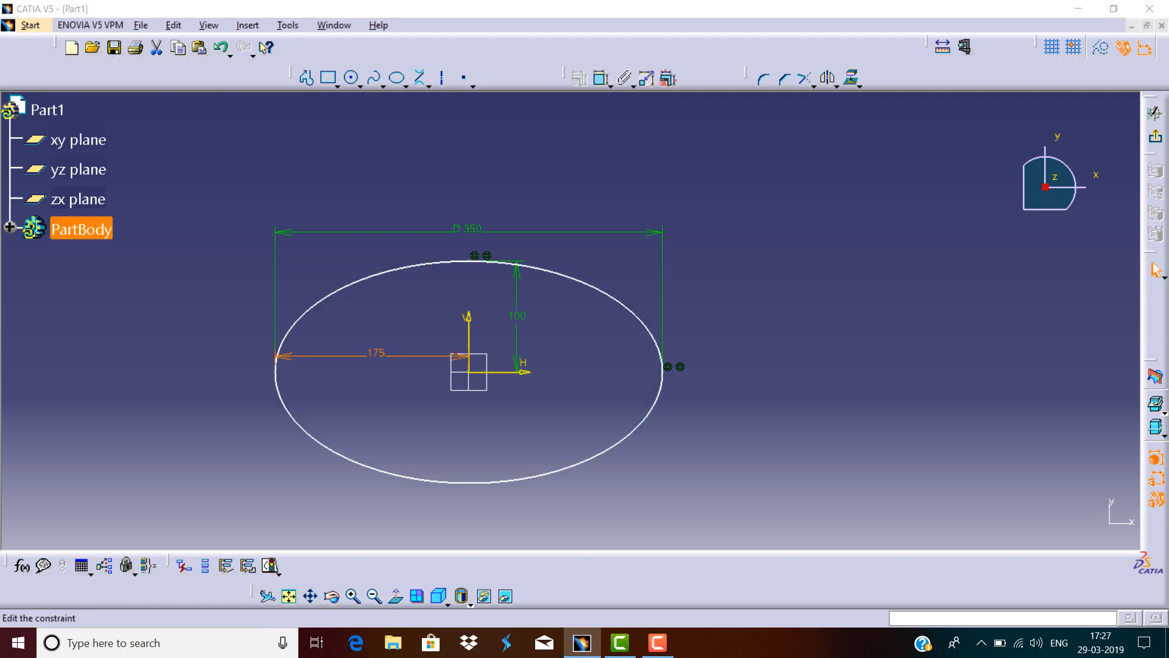
key("Return")
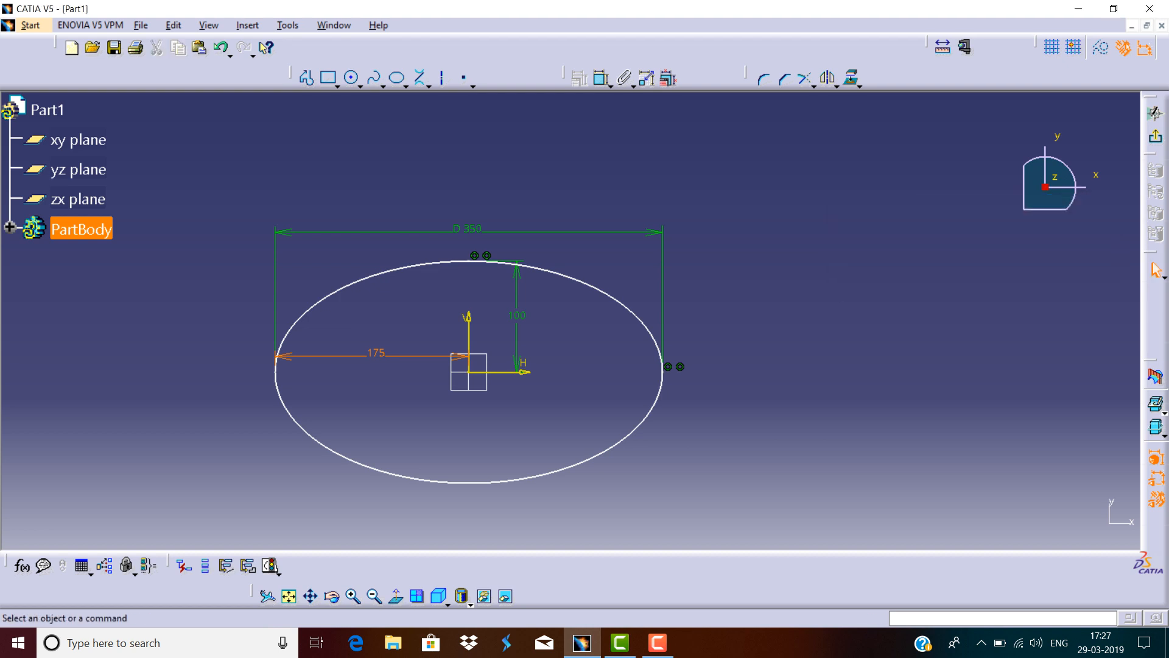
Select the ellipse with its dimensions and delete them.
left_click(563, 402)
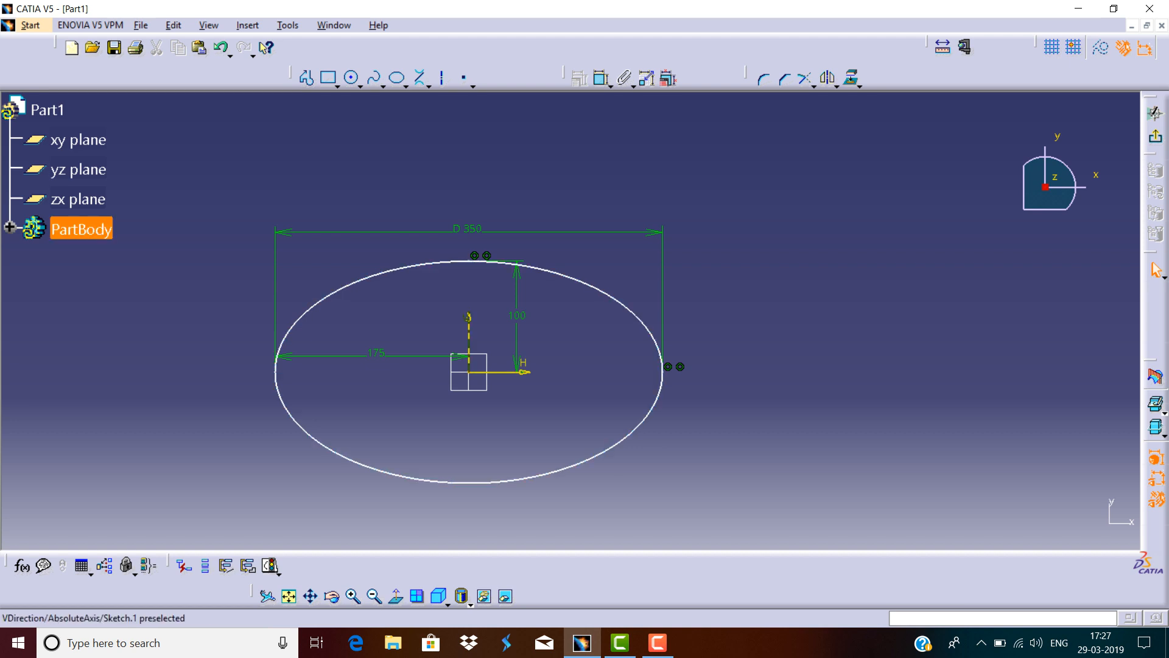
left_click_drag(769, 189, 267, 496)
key("Delete")
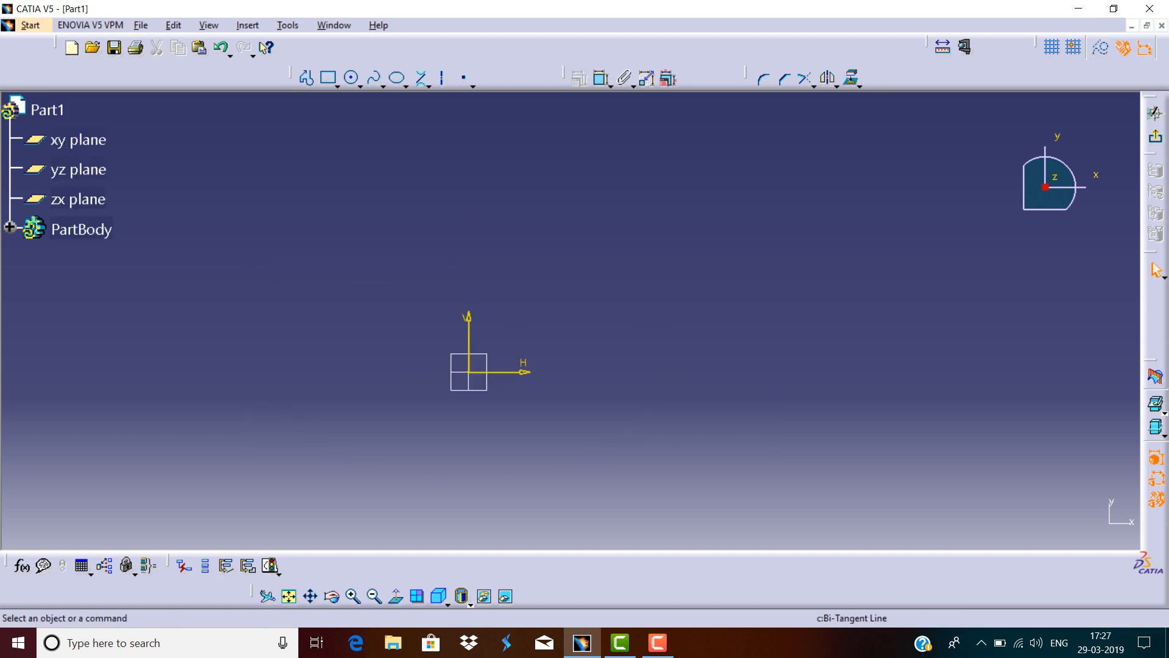
Draw a parabola by focus with its focus at the origin, apex straight above, and ends spreading left and right.
left_click(397, 78)
left_click(429, 86)
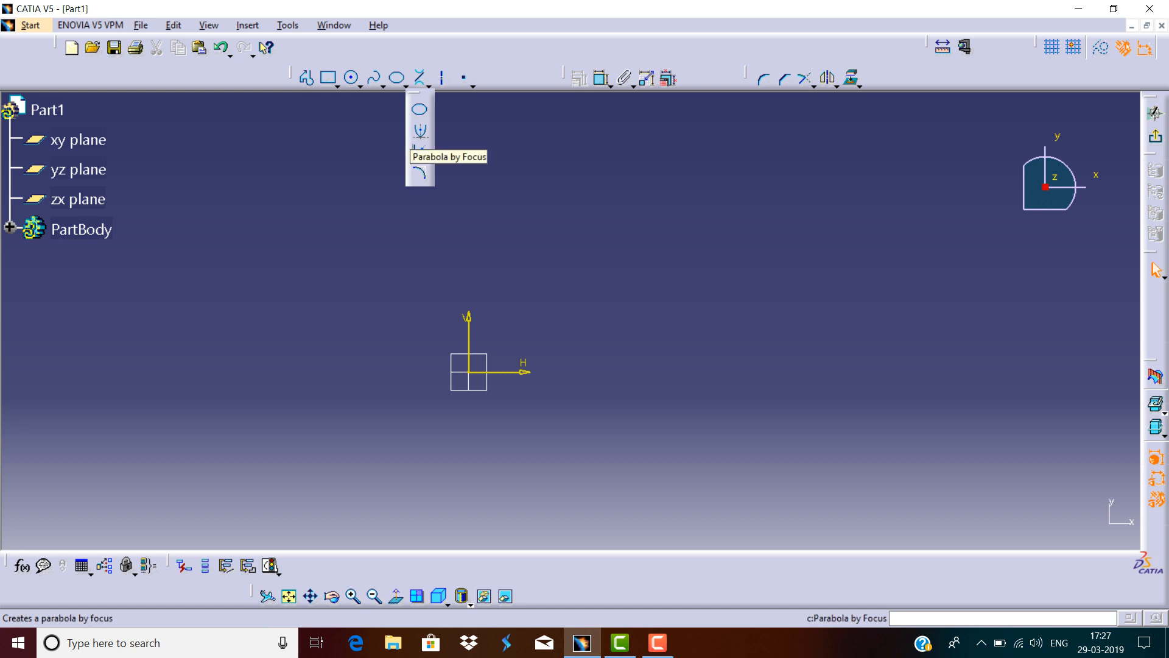
left_click(420, 131)
left_click(468, 371)
left_click(468, 208)
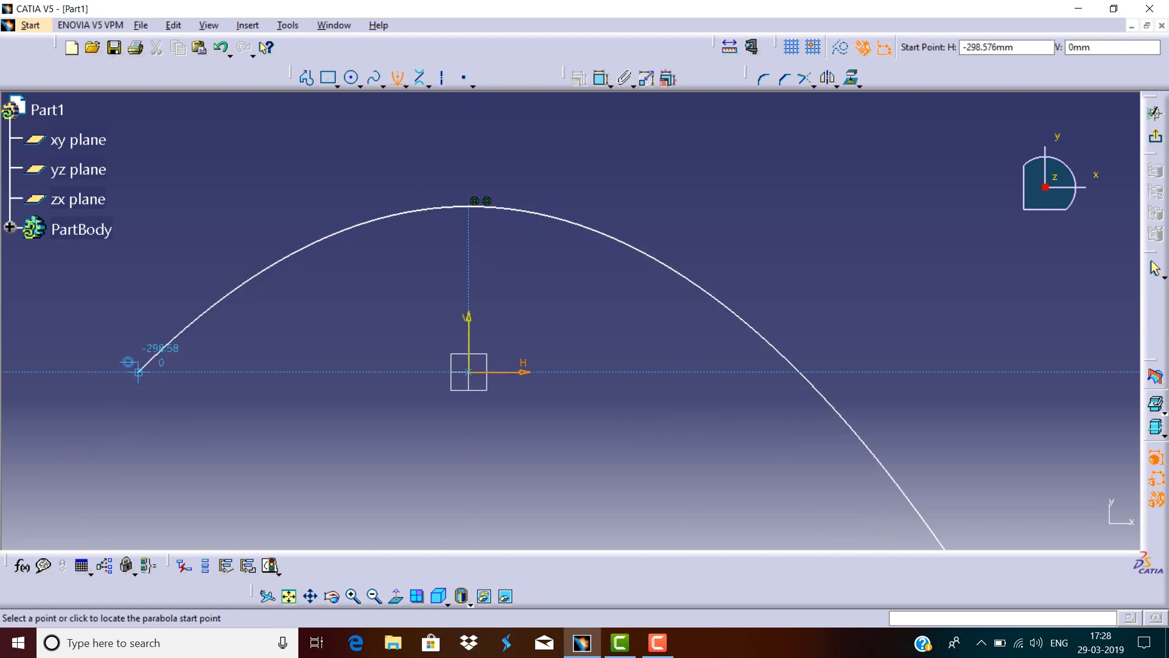
left_click(66, 452)
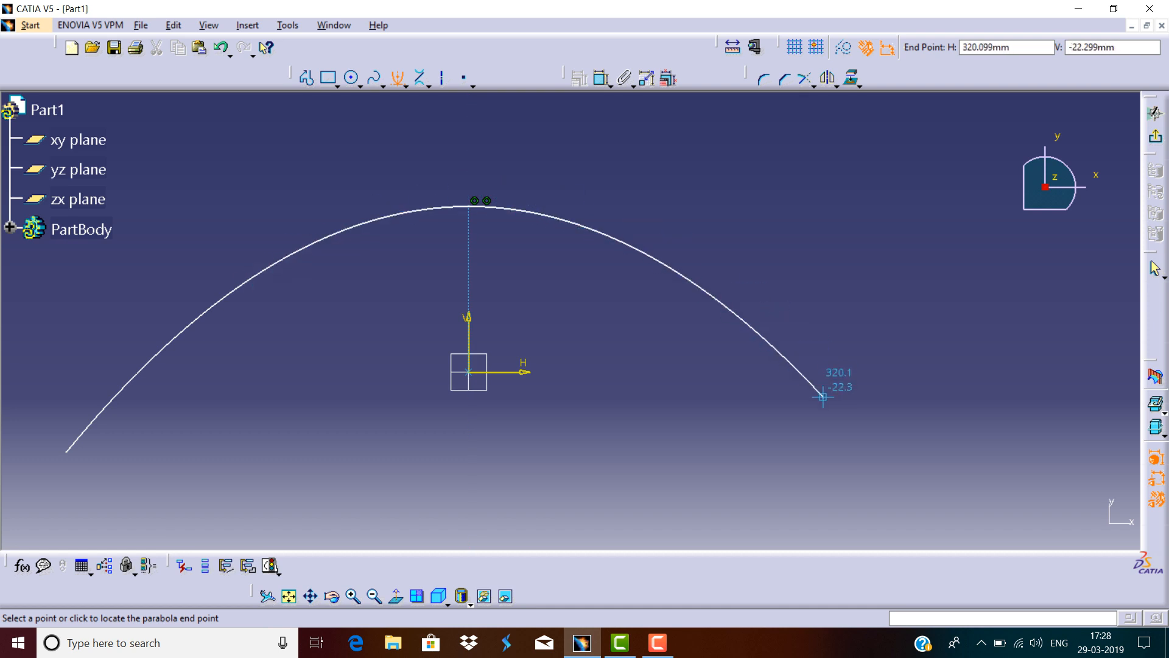
left_click(862, 435)
Select the parabola and delete it.
middle_click_drag(858, 256, 853, 329, "ctrl")
left_click(818, 177)
left_click_drag(818, 178, 150, 482)
key("Delete")
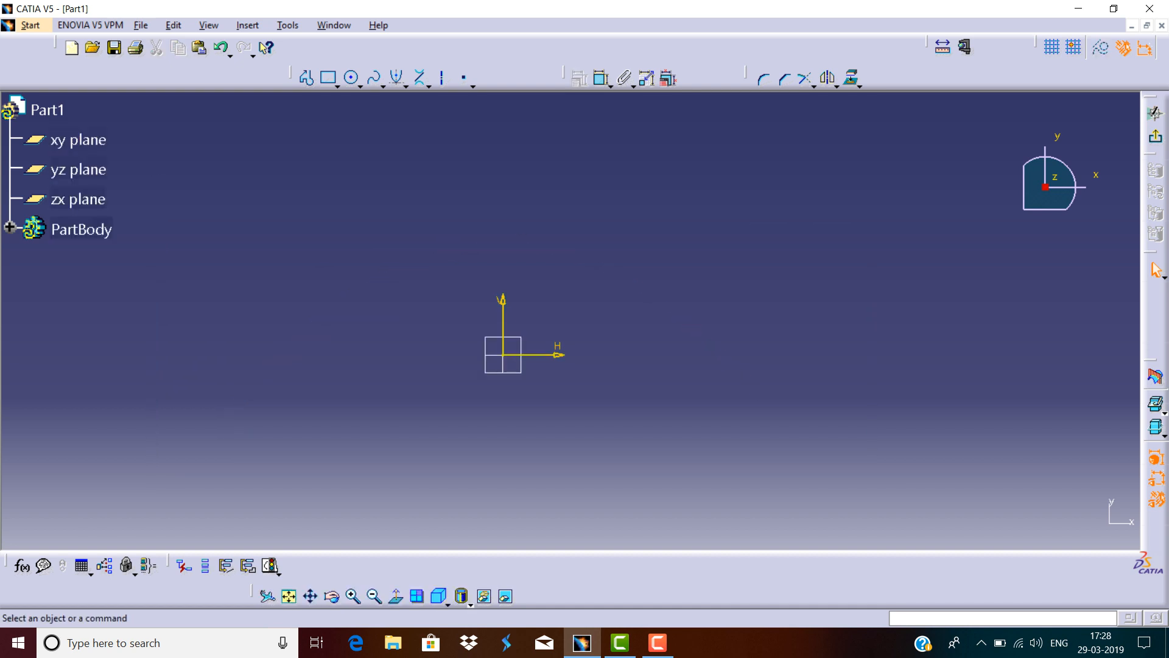
Draw a hyperbola by focus with its focus at the origin, centre straight above, and ends spreading down-left and down-right.
left_click(406, 86)
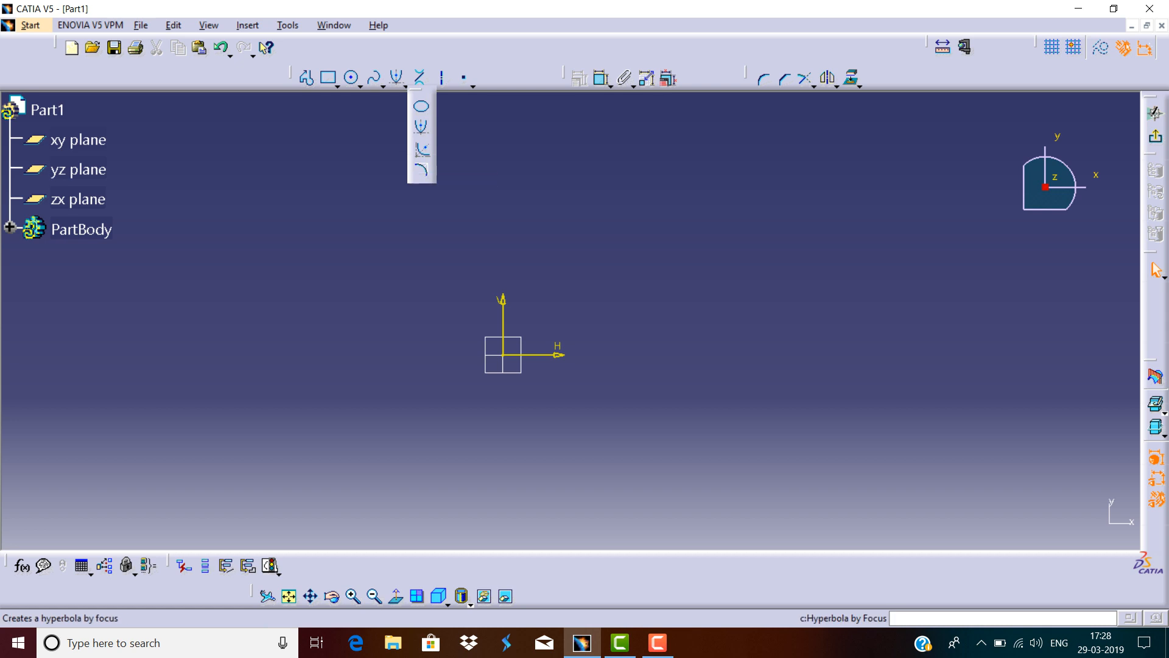
left_click(421, 150)
left_click(504, 355)
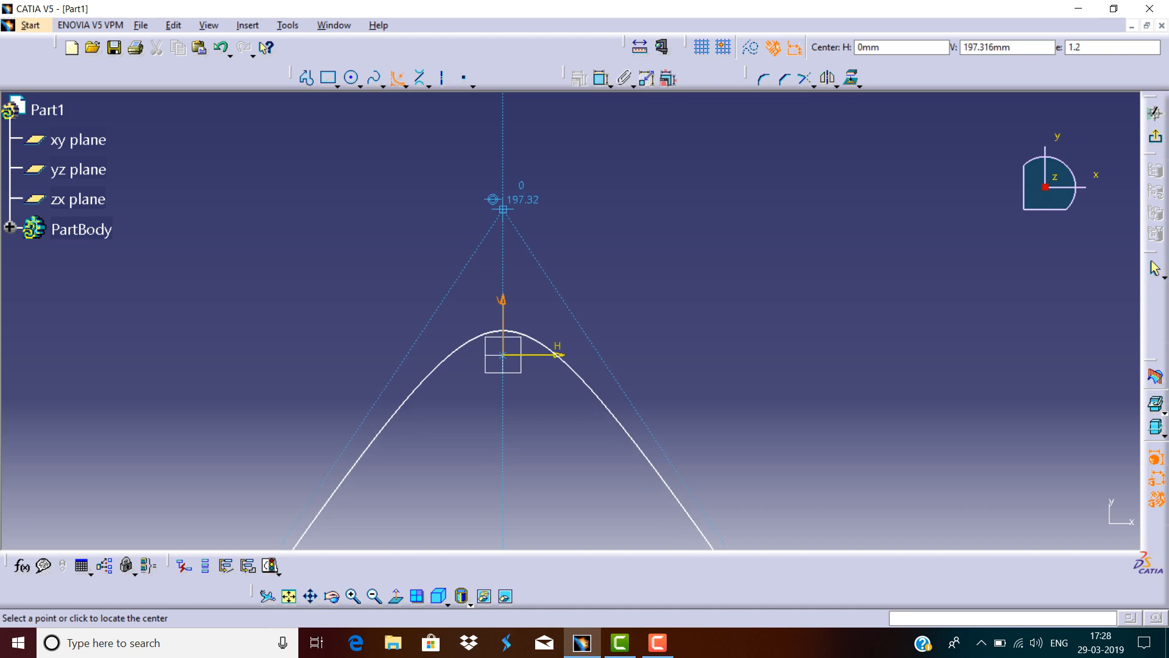
left_click(503, 194)
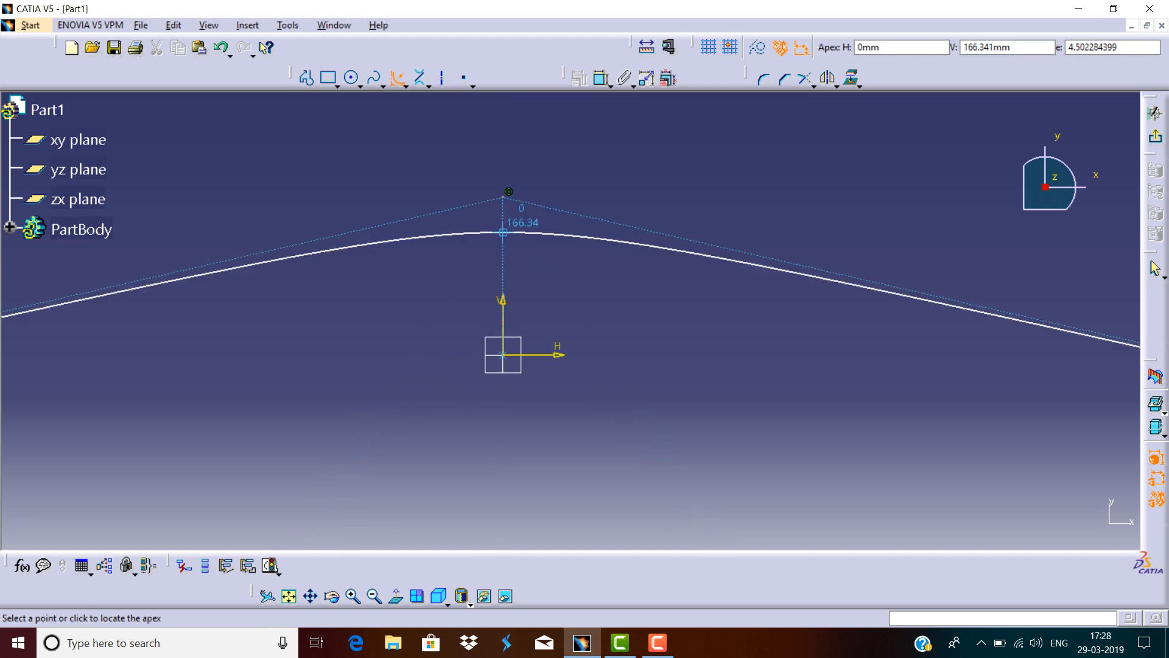
left_click(507, 314)
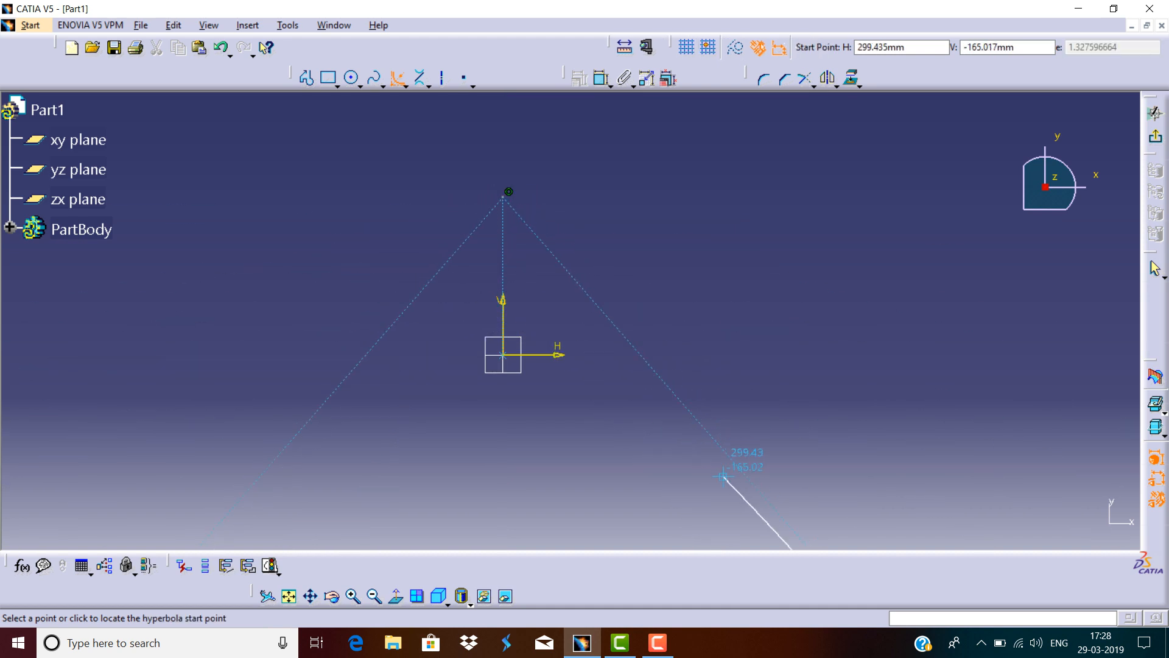
left_click(259, 501)
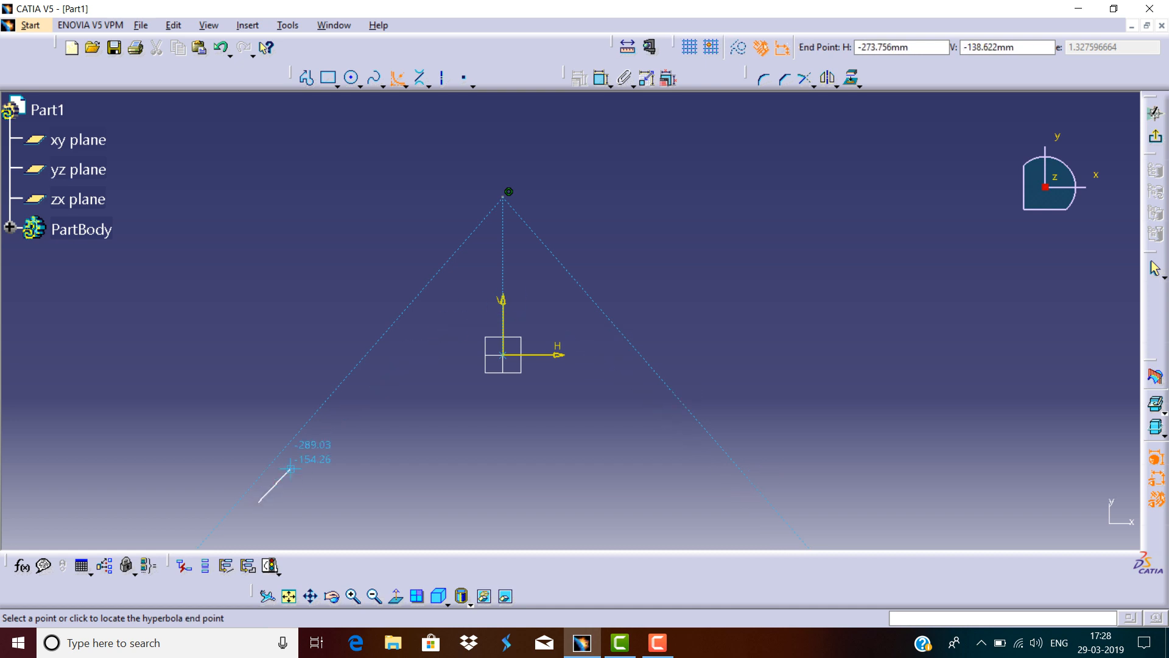
left_click(718, 469)
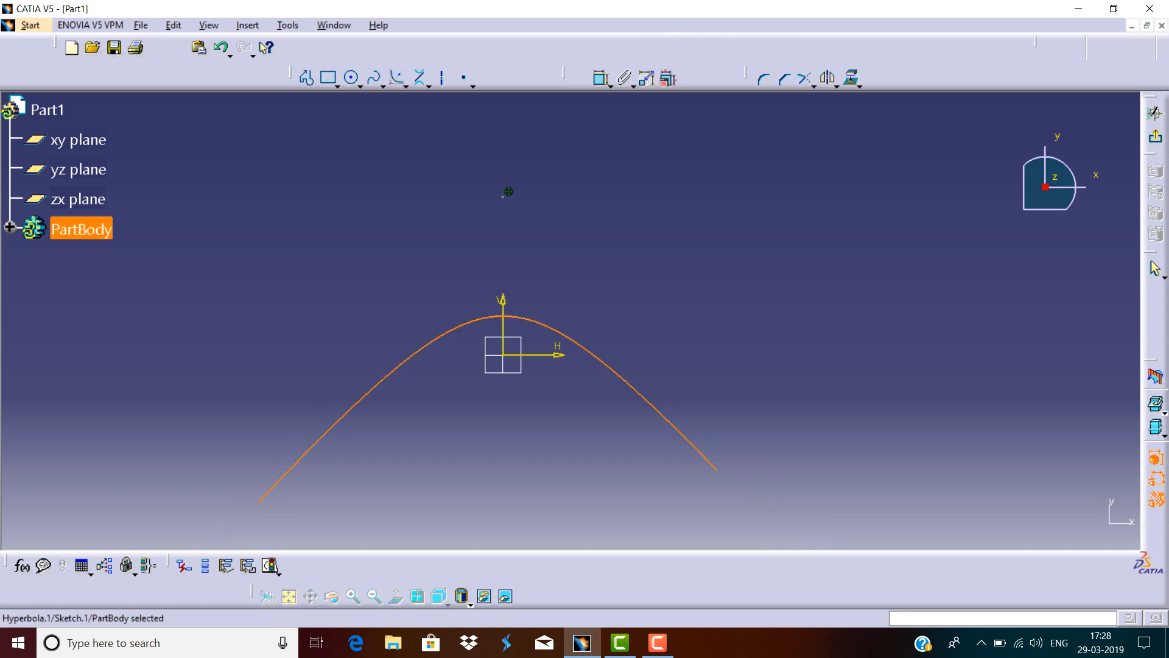
Select the hyperbola and delete it.
middle_click_drag(571, 317, 570, 320)
middle_click_drag(514, 202, 536, 241)
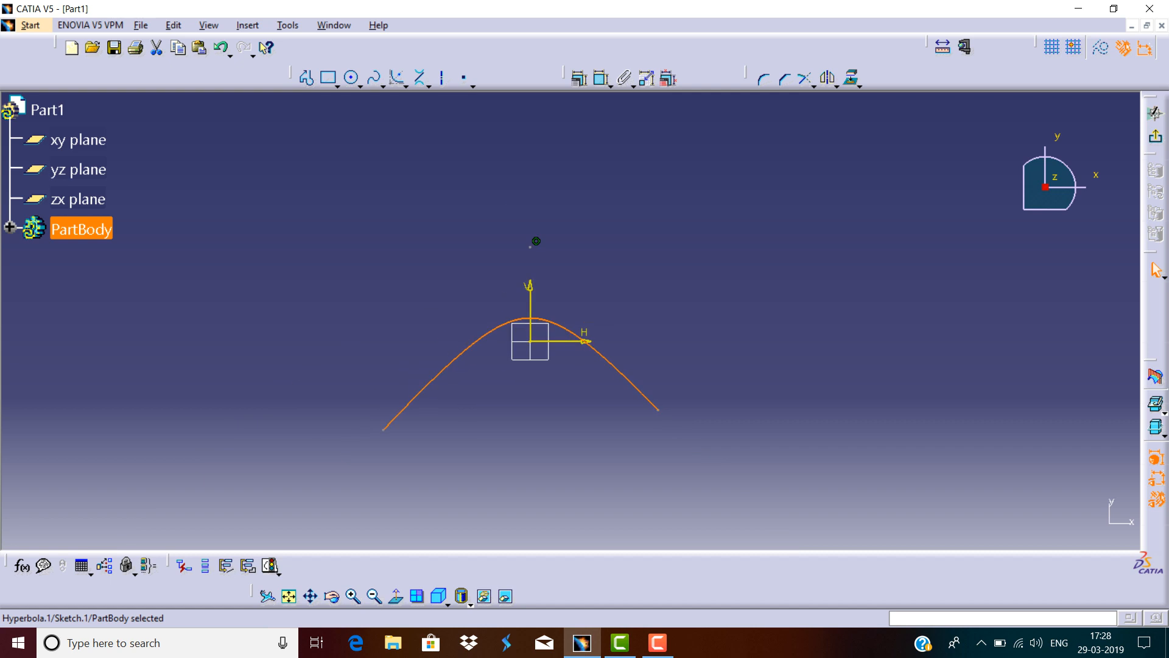
left_click(536, 241)
left_click_drag(685, 158, 330, 485)
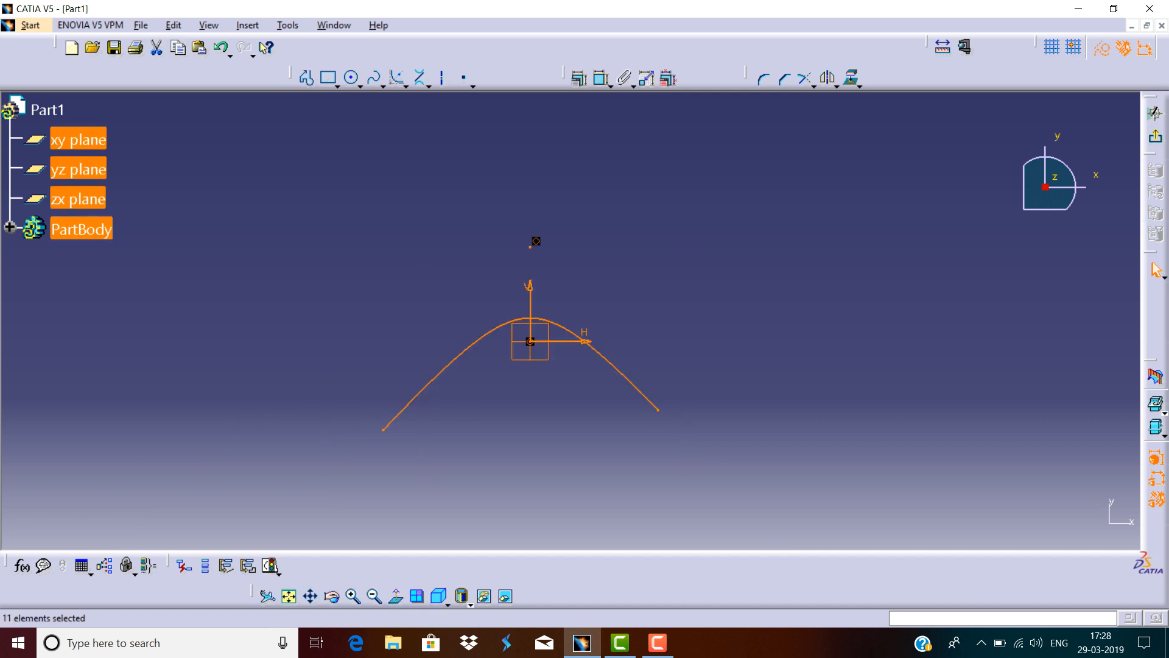
key("Delete")
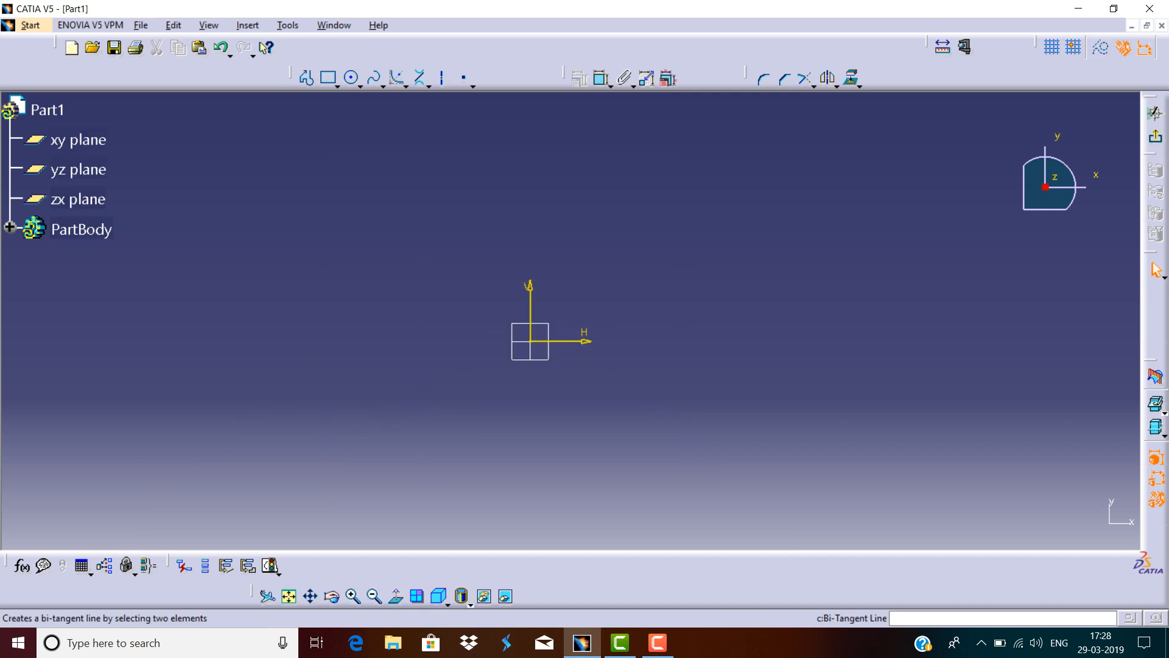
Draw a conic arch above the origin by picking two end points, their tangent directions, and a passing point on the vertical axis.
left_click(428, 86)
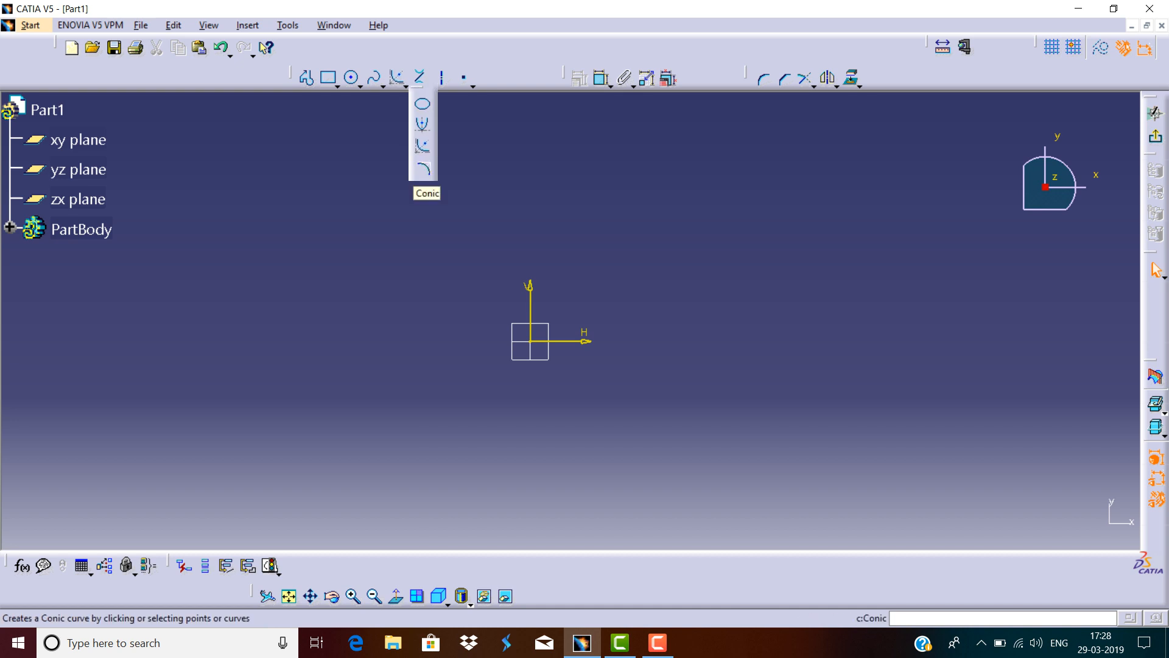
left_click(423, 170)
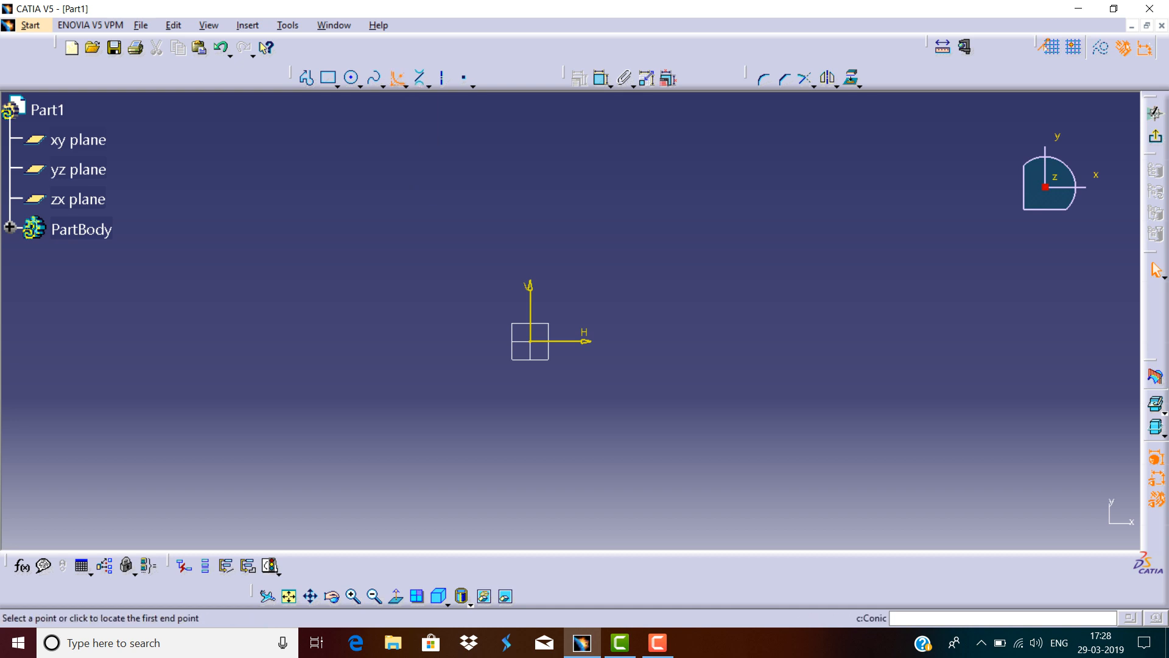
left_click(432, 309)
left_click(517, 186)
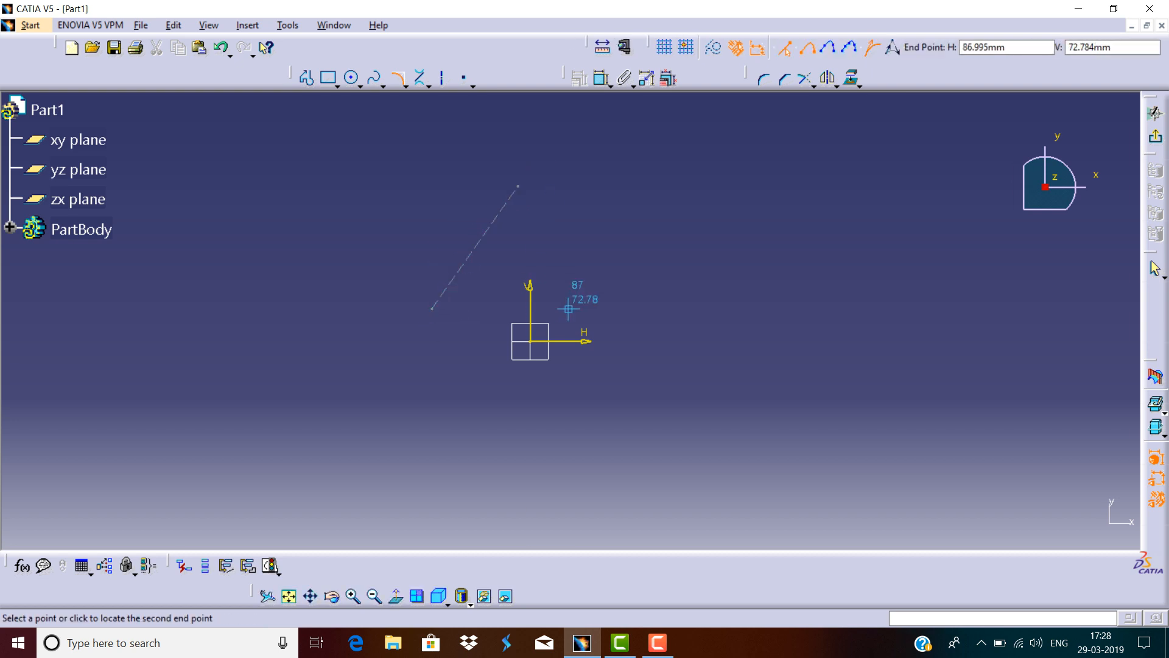
left_click(637, 304)
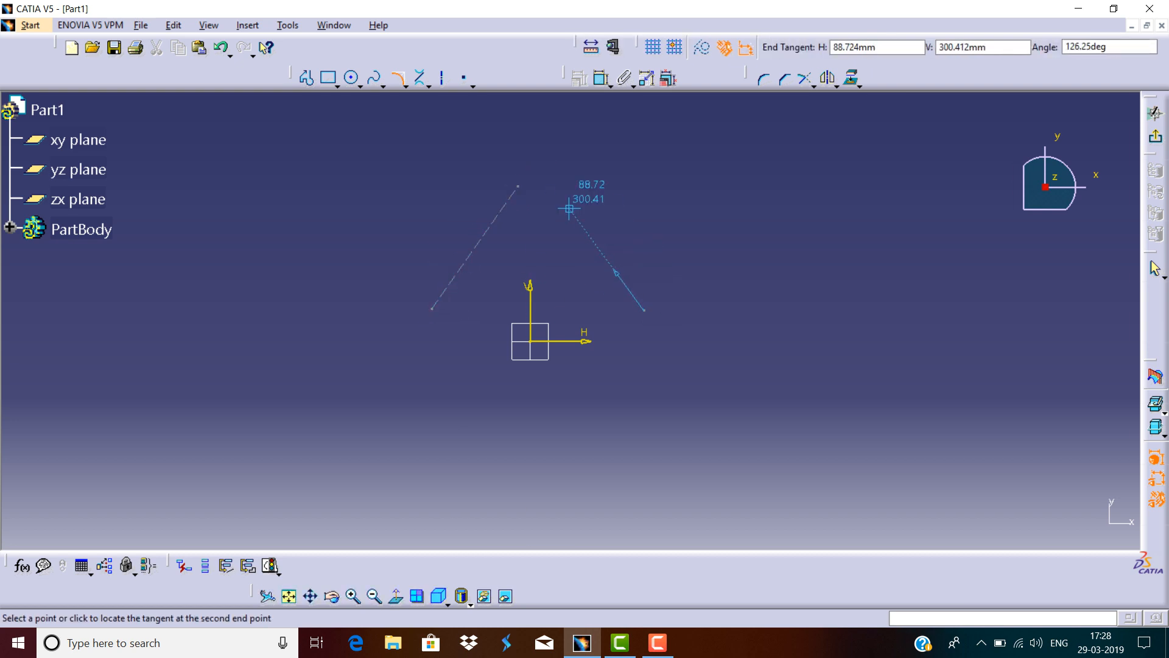
left_click(560, 182)
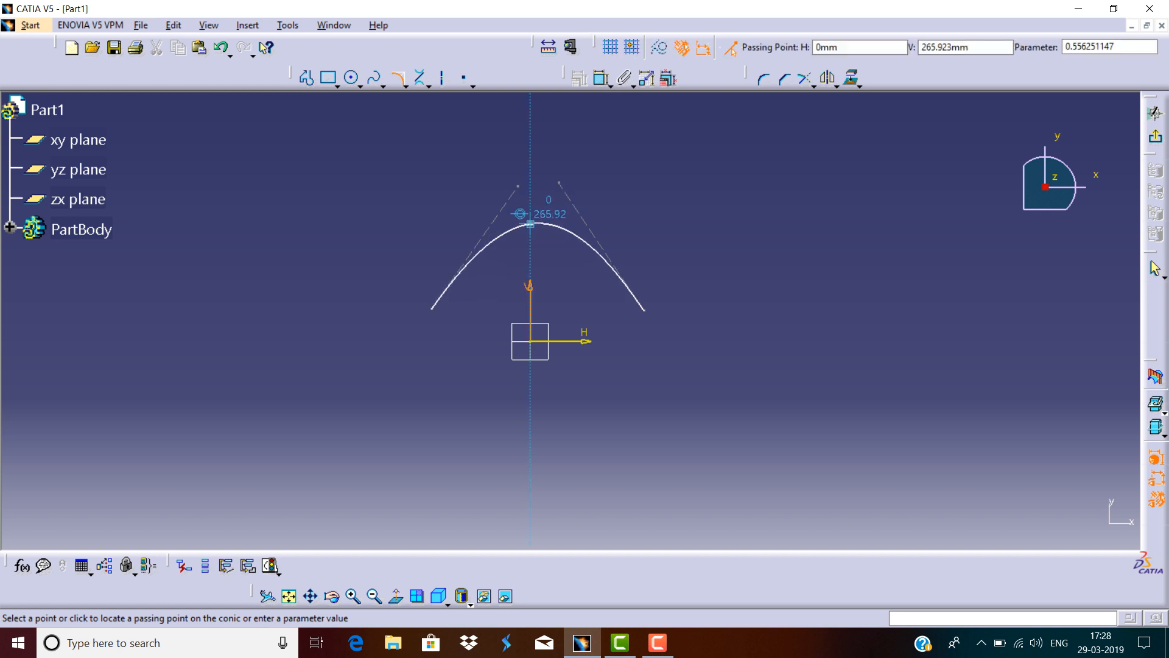
left_click(531, 224)
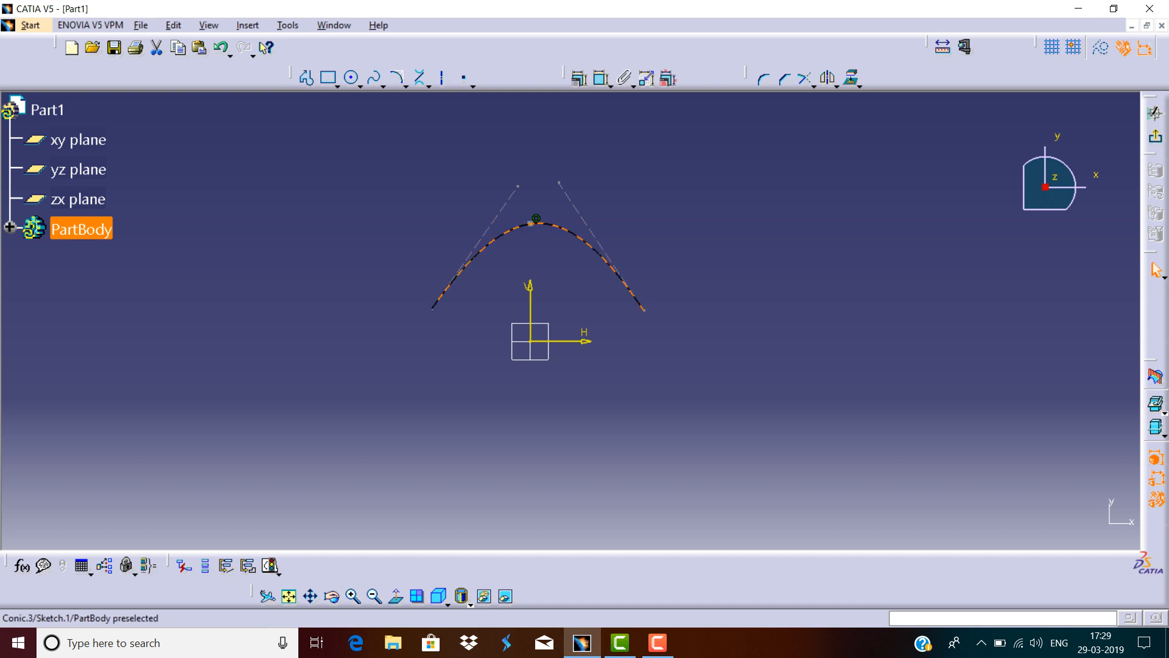
Select the conic and delete it.
mouse_move(671, 165)
left_mouse_down()
mouse_move(627, 227)
mouse_move(396, 383)
left_mouse_up()
key("Delete")
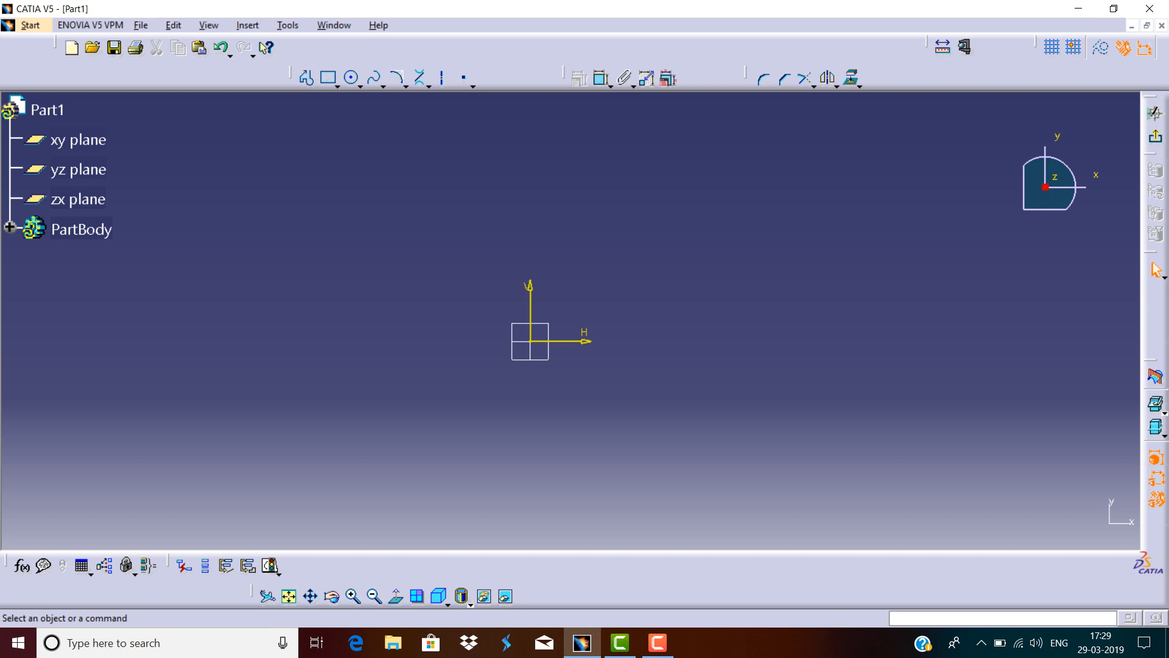
Draw a rectangle from the origin to a corner about 410 mm right and 290 mm up.
left_click(337, 86)
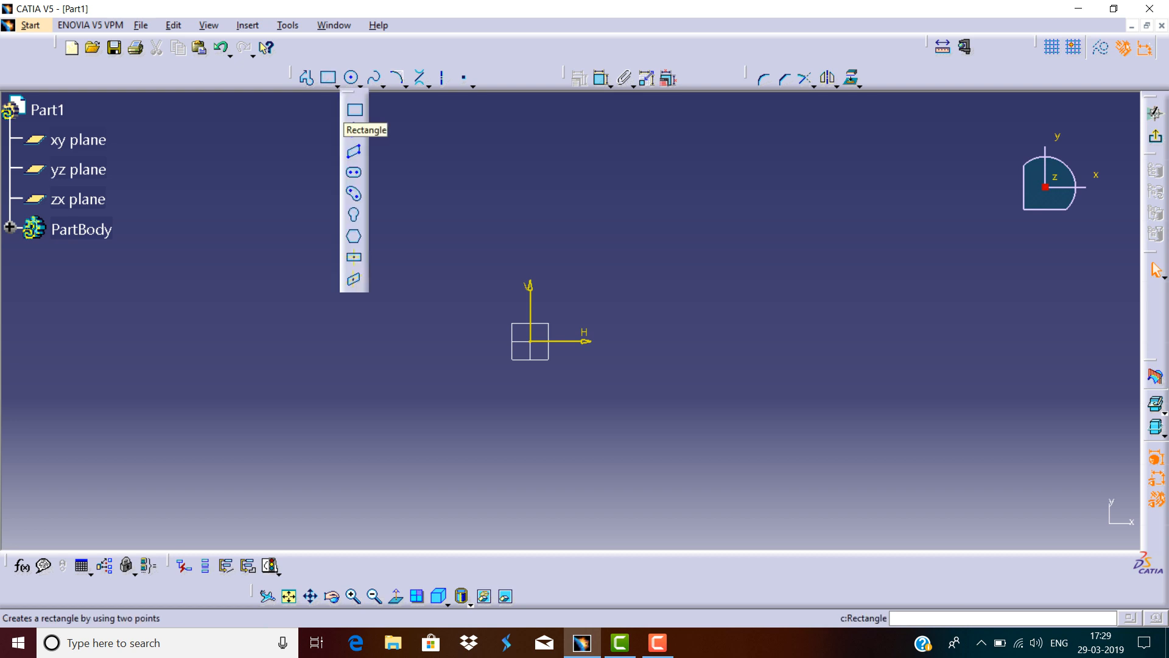
left_click(355, 110)
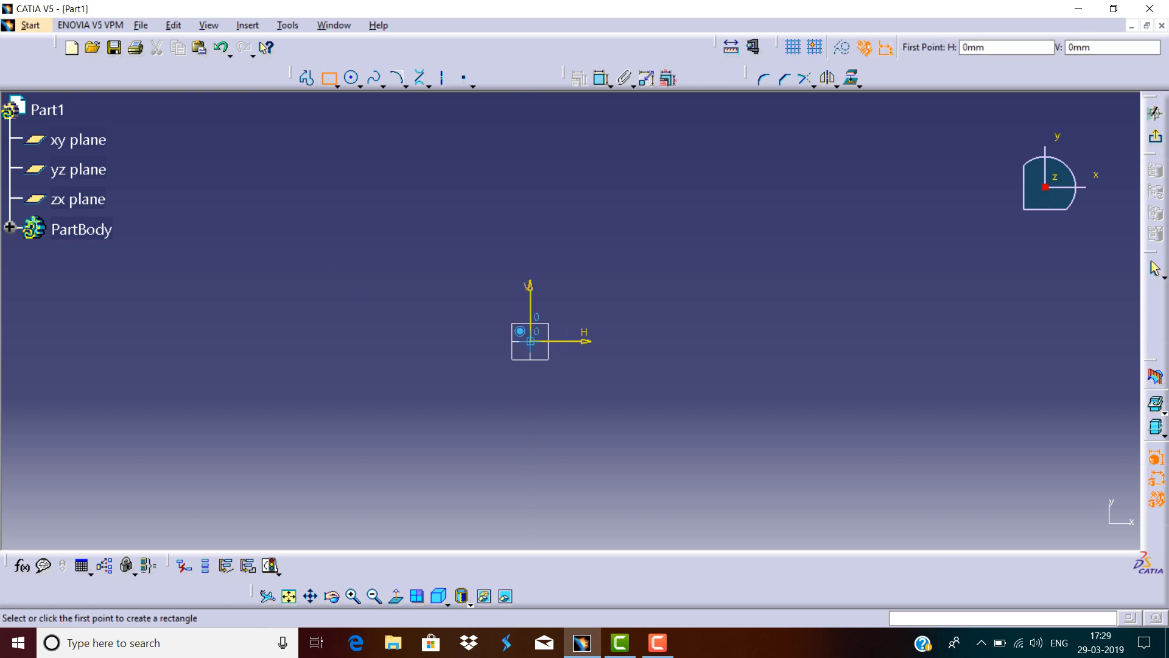
left_click(530, 341)
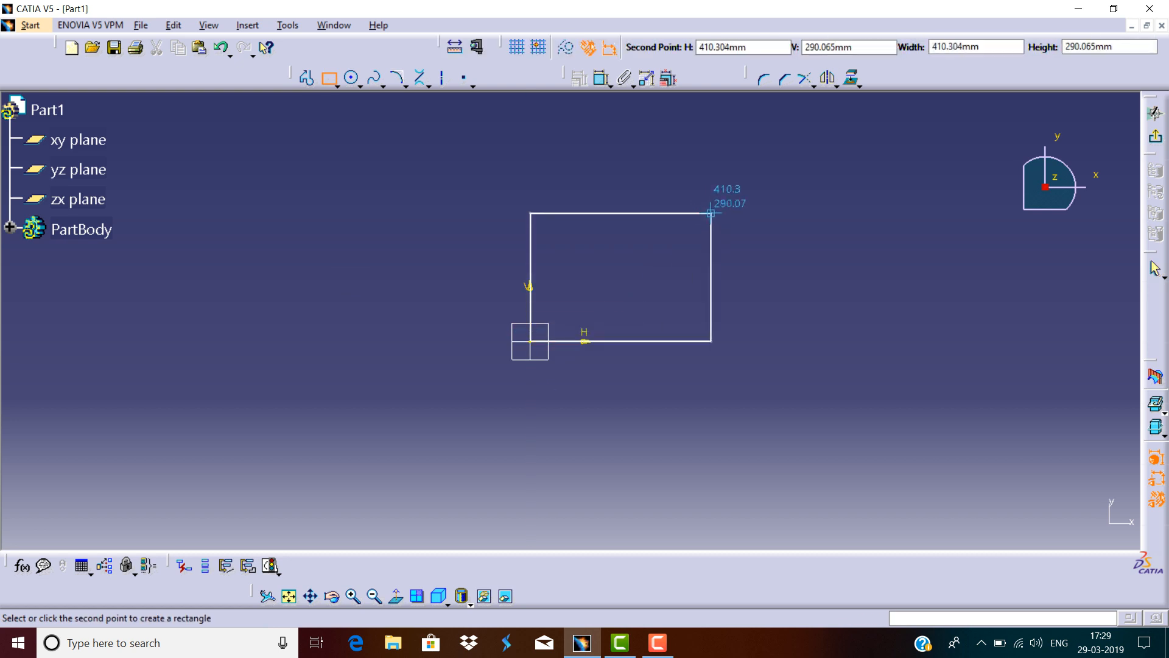
left_click(711, 214)
key("Escape")
Dimension the rectangle's bottom width.
left_click(601, 78)
left_click(622, 341)
left_click(530, 341)
Dimension the rectangle's height as 280 mm and set its width to 400 mm.
left_click(601, 78)
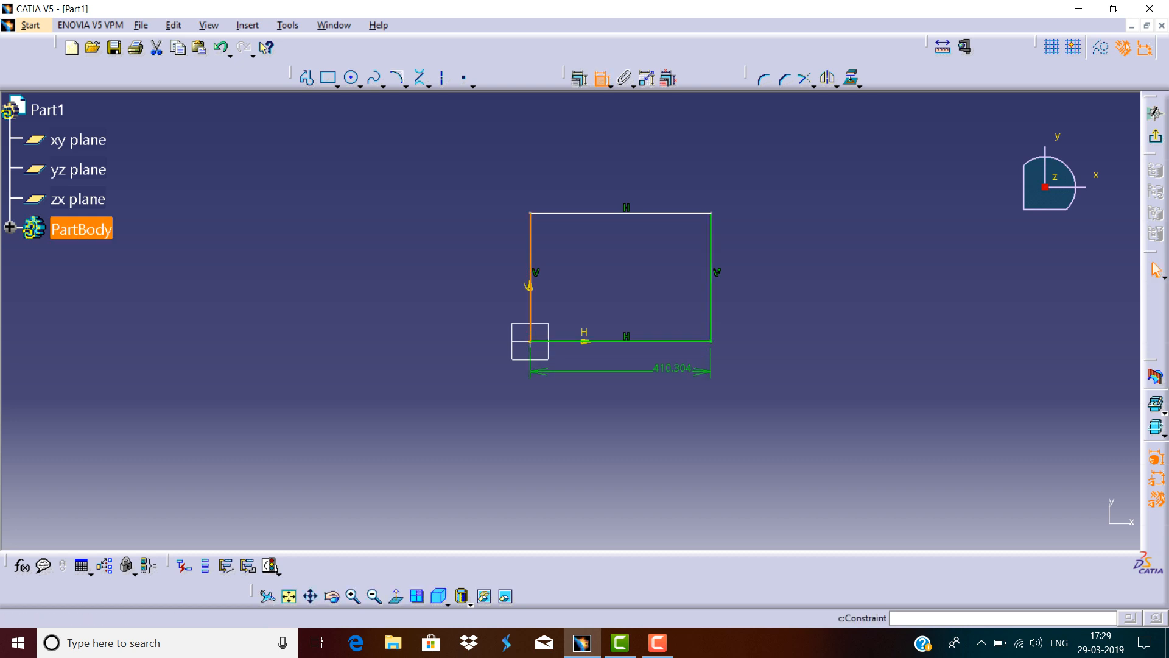
left_click(497, 264)
double_click(498, 264)
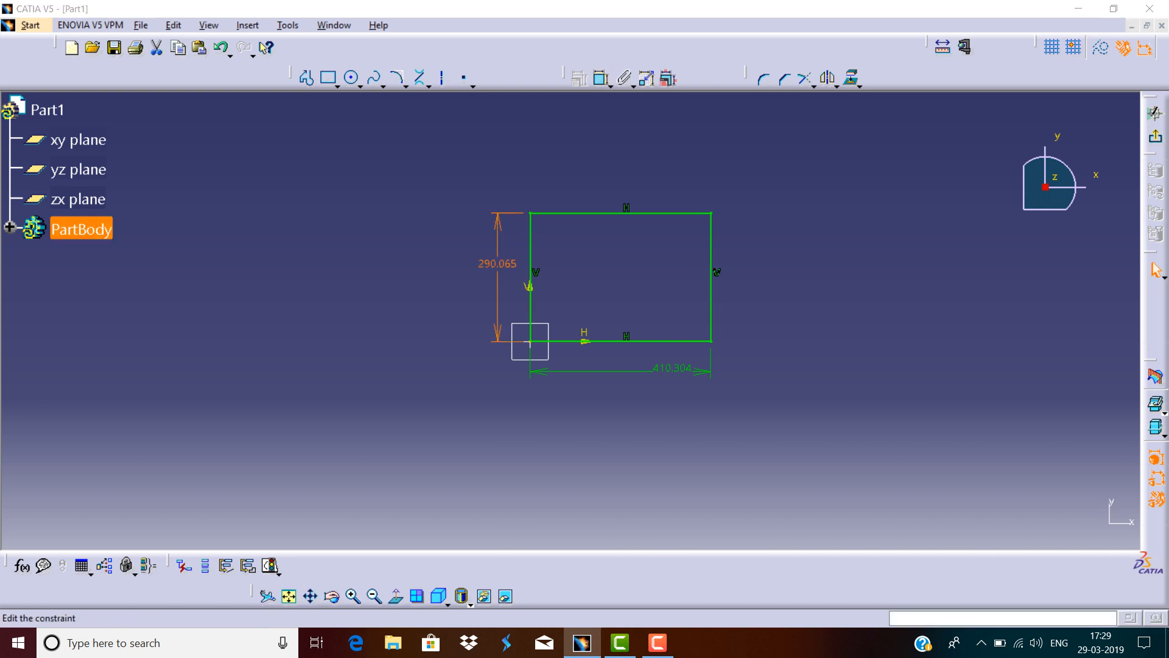
key("Return")
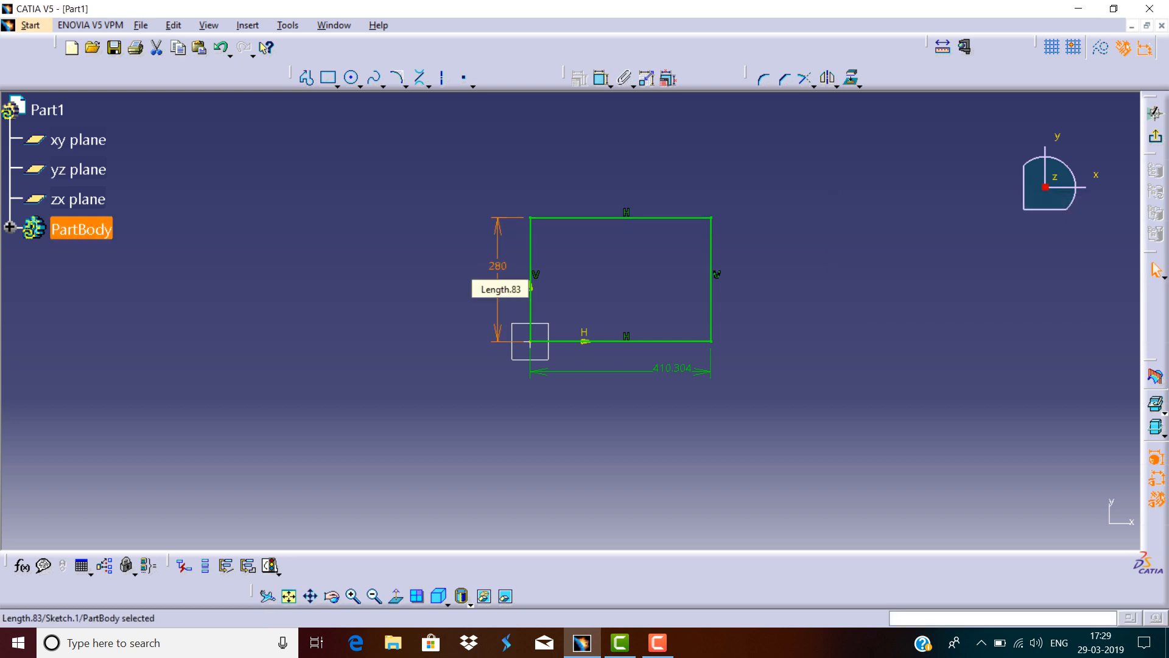
type("400")
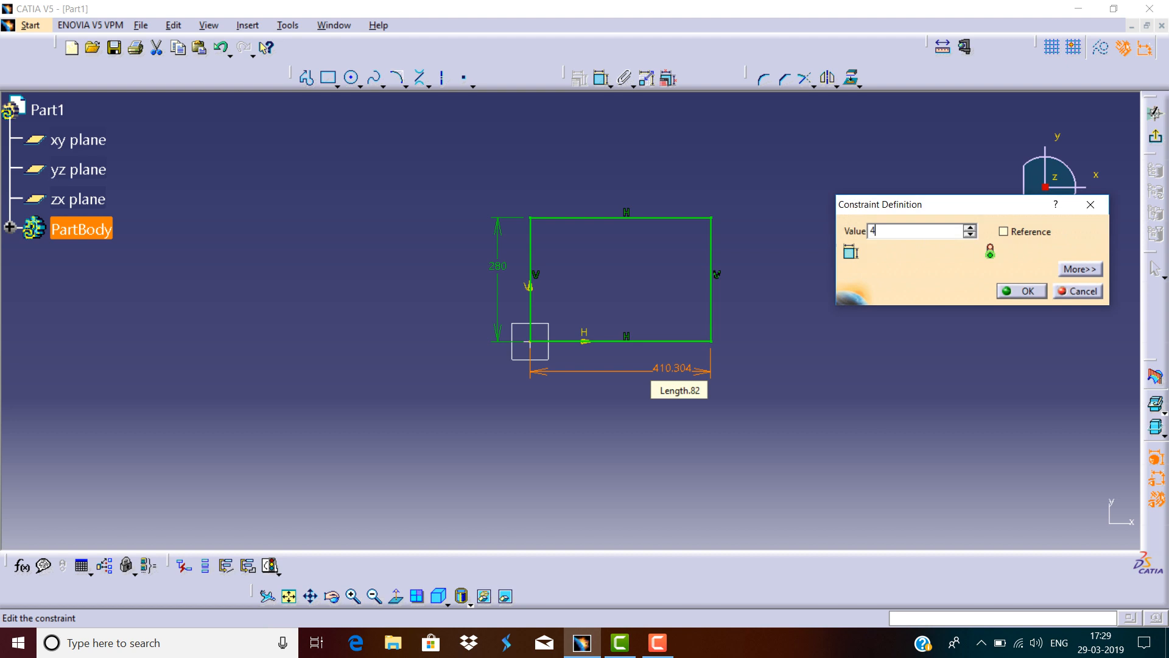
key("Return")
Select the rectangle with its dimensions and delete them.
mouse_move(837, 170)
left_mouse_down()
mouse_move(463, 430)
mouse_move(433, 438)
left_mouse_up()
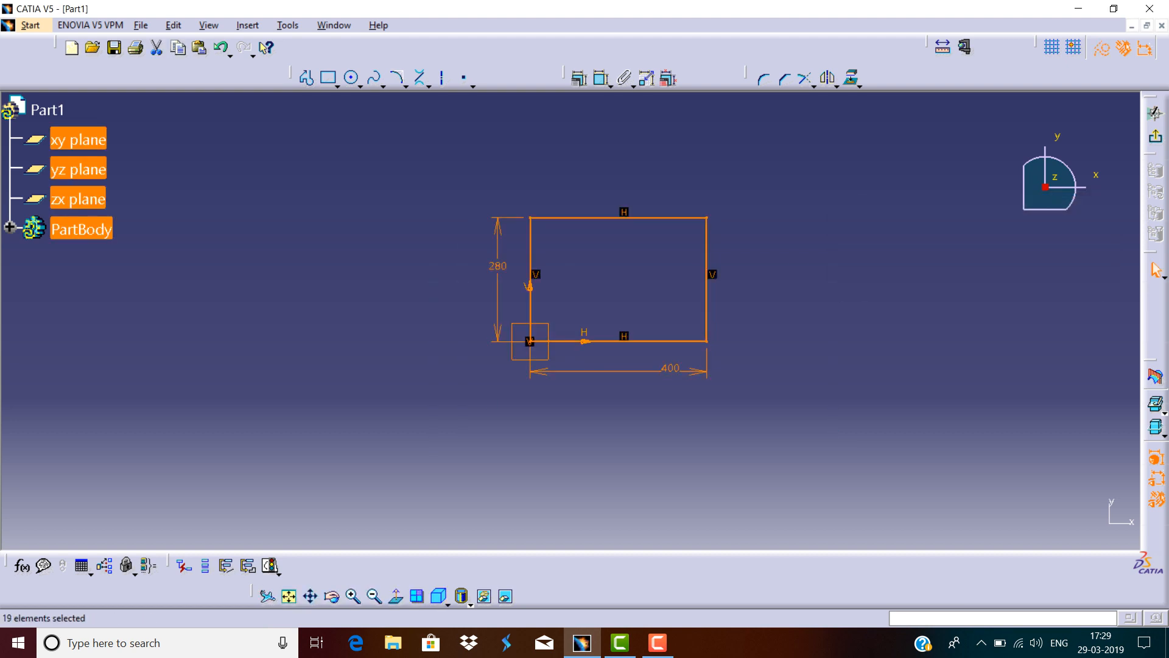
key("Delete")
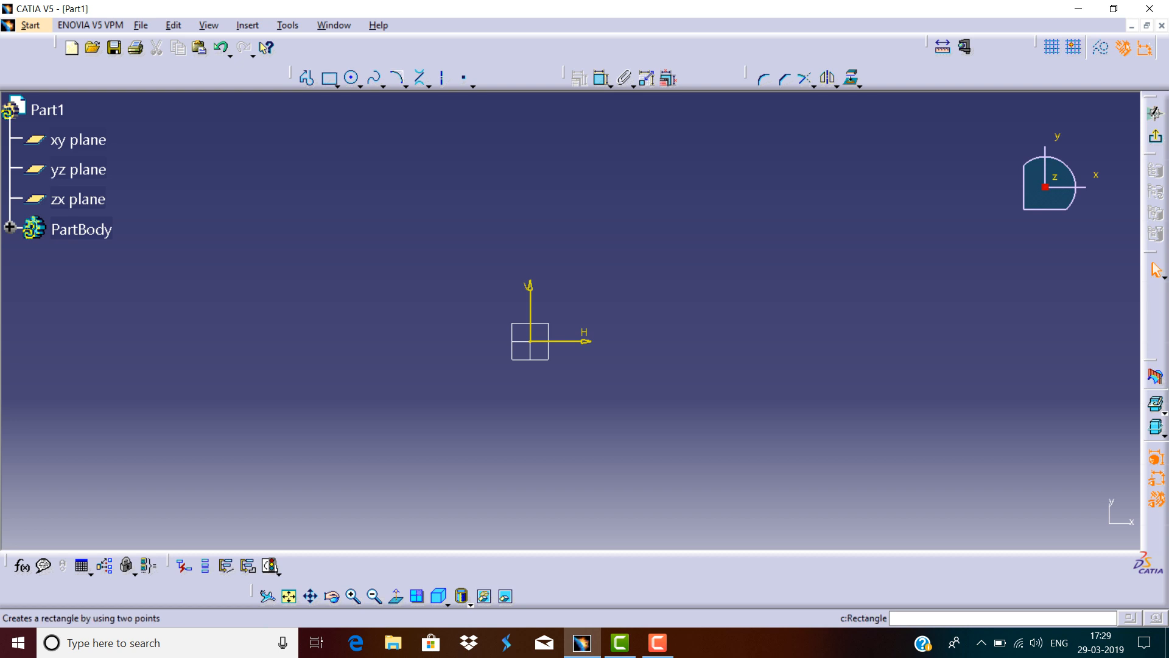
Draw an oriented rectangle from the origin with its first side about 342 mm long at about 34 degrees.
left_click(337, 86)
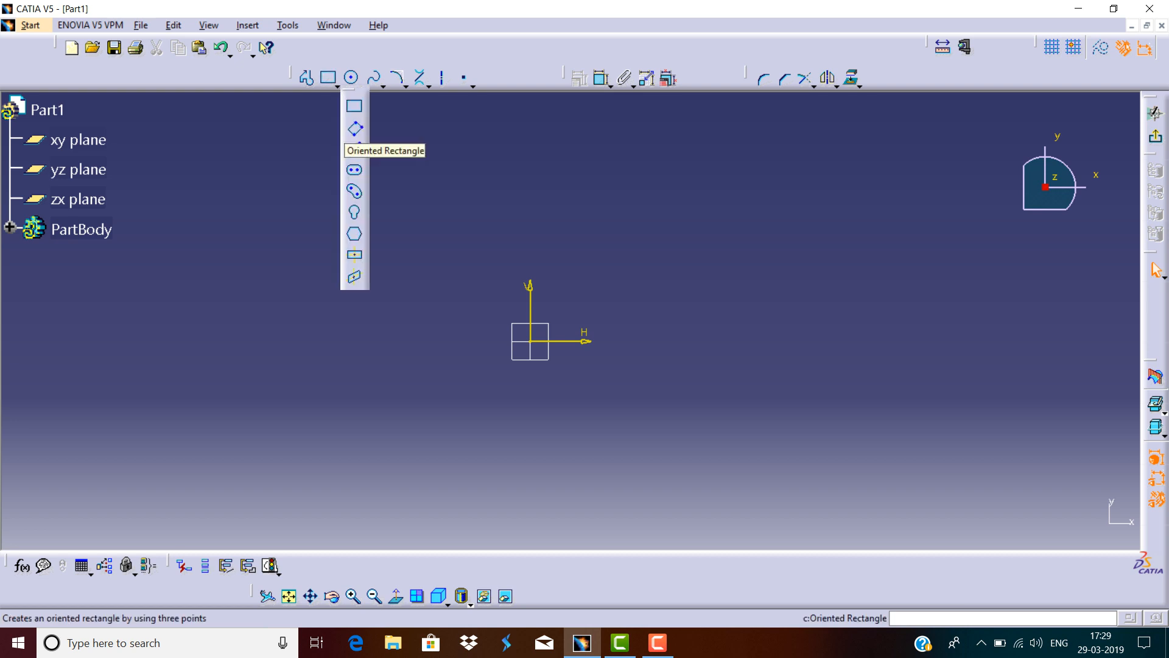
left_click(354, 128)
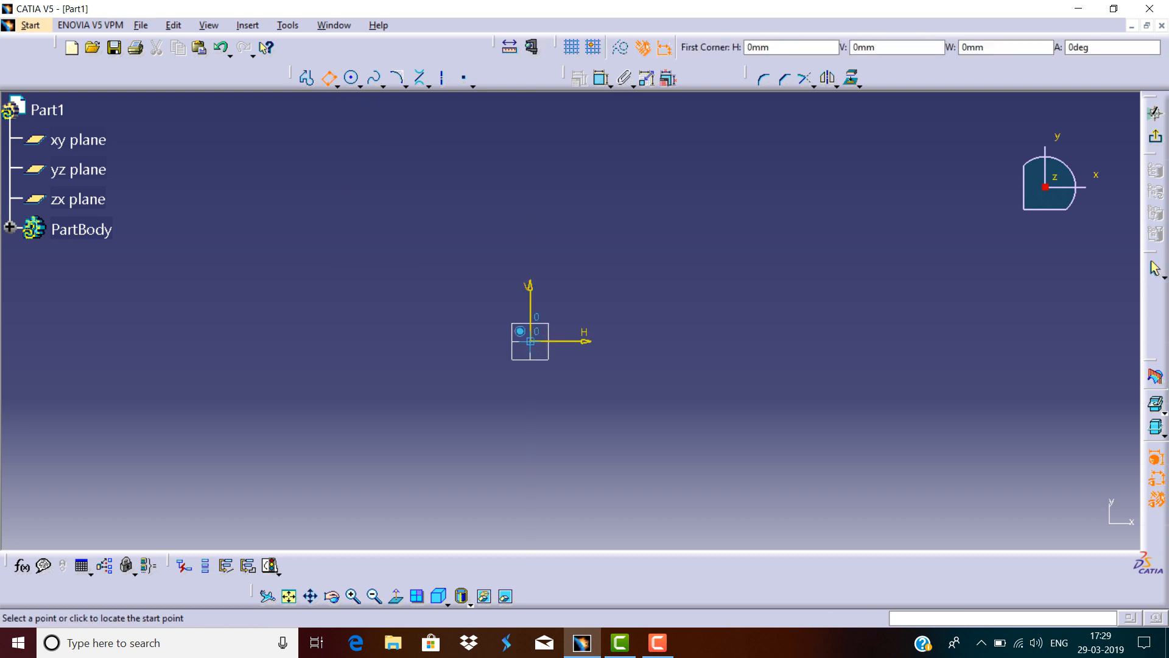
left_click(530, 341)
left_click(656, 251)
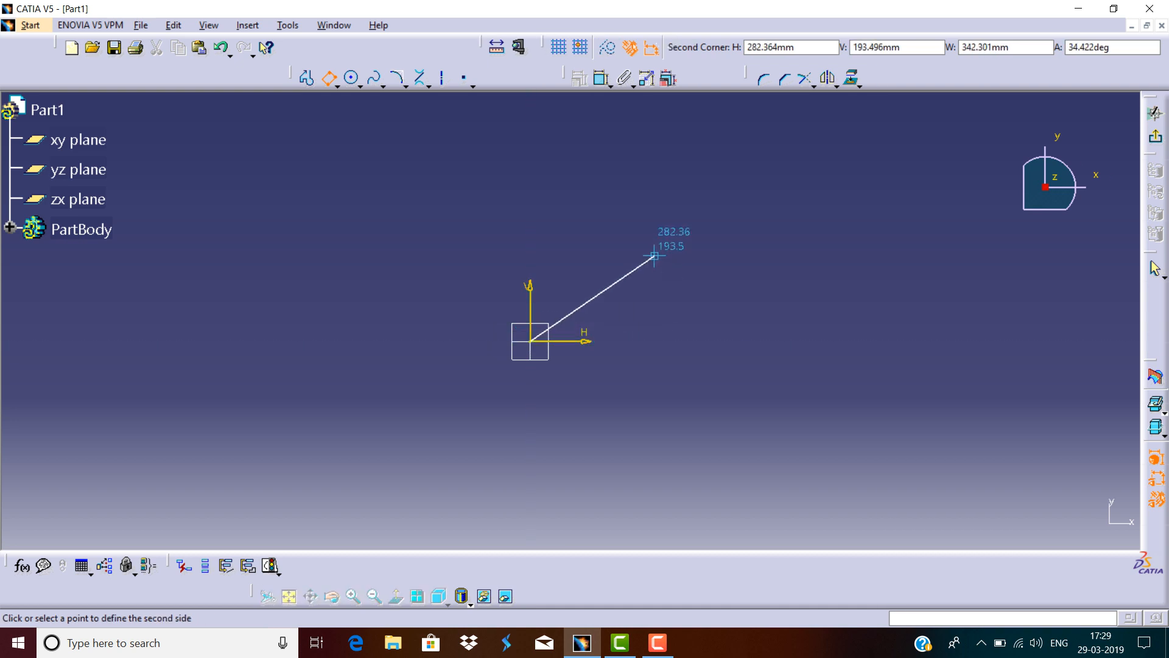
left_click(586, 151)
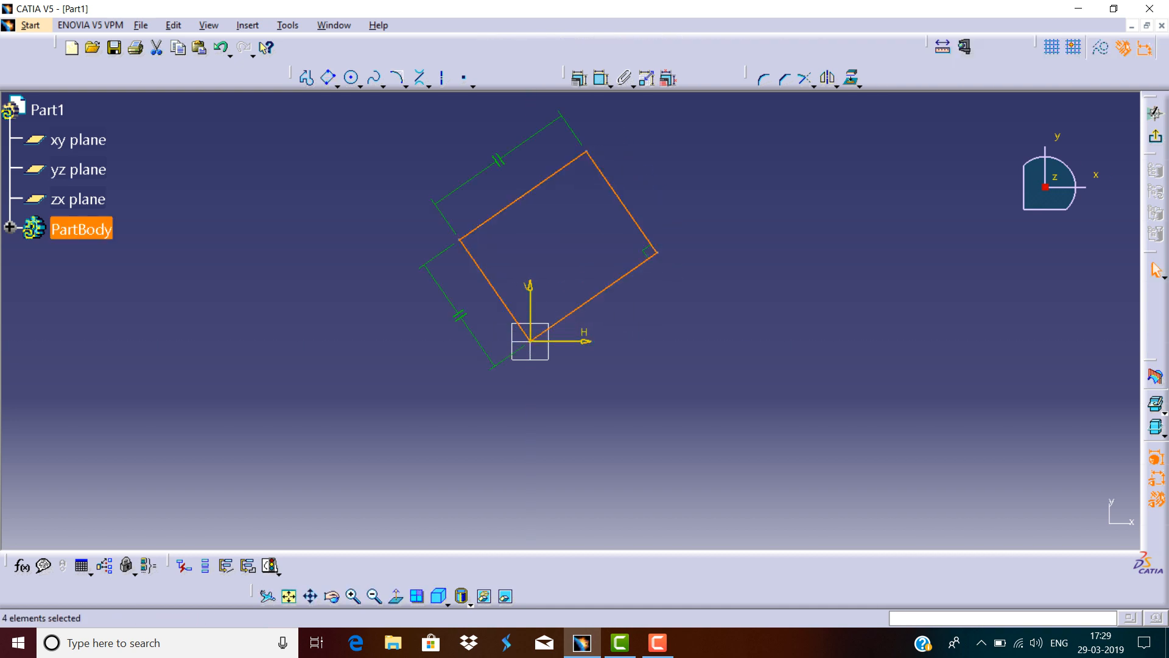
left_click(701, 177)
Dimension the oriented rectangle's lower side and set it to 300 mm.
left_click(602, 78)
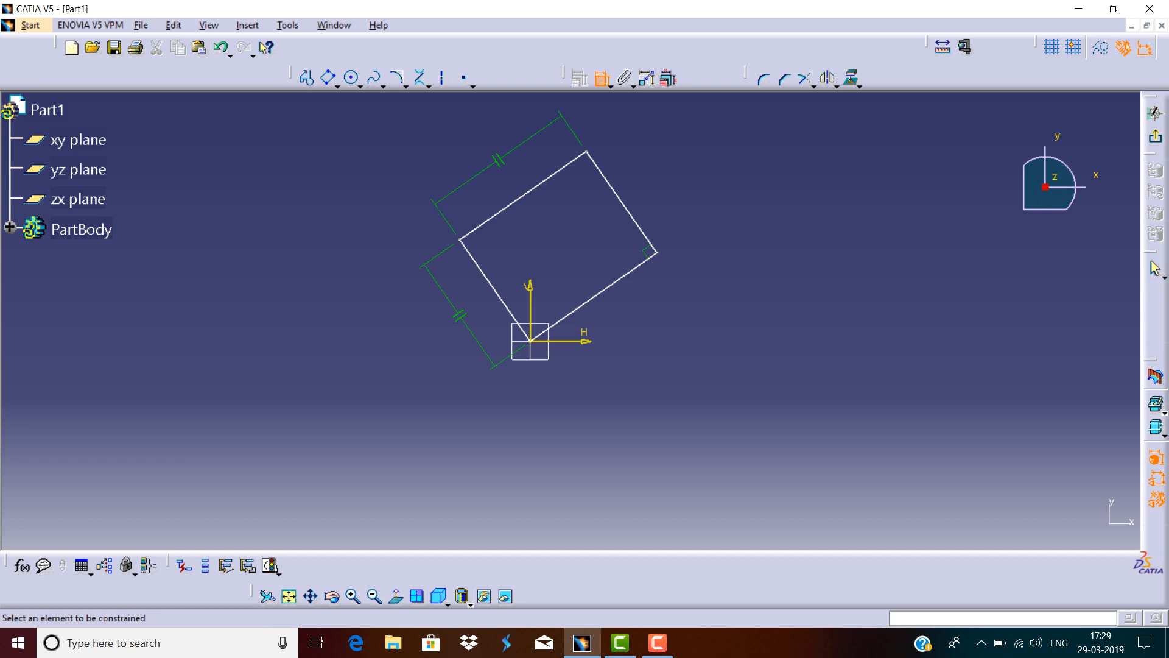
left_click(594, 297)
left_click(641, 308)
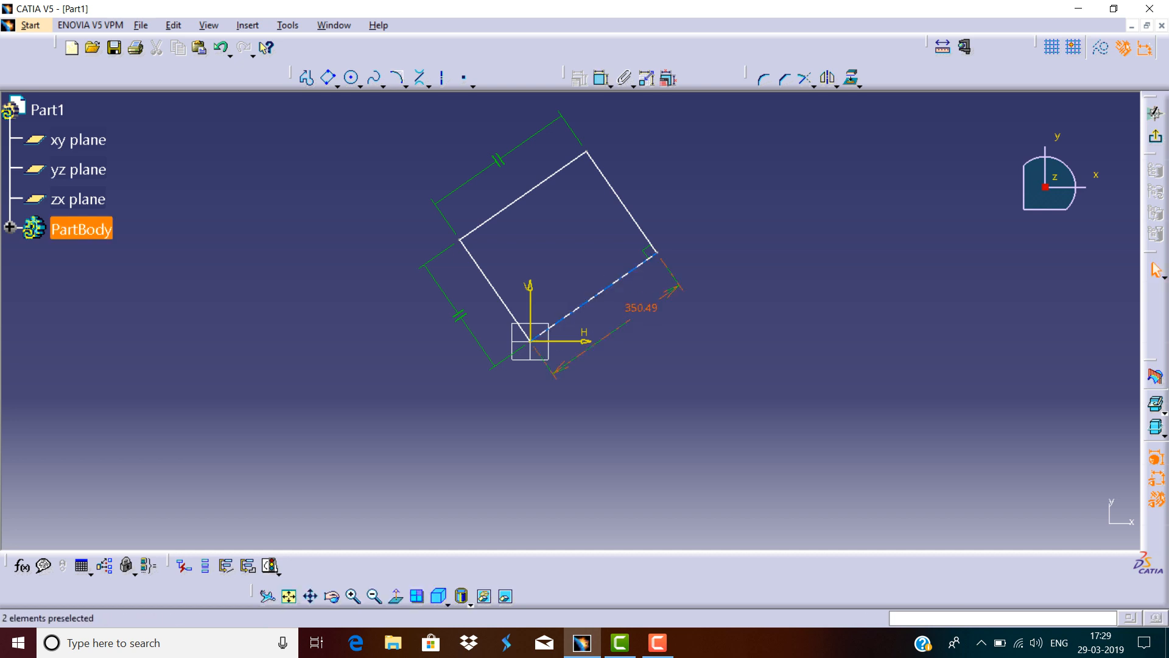
double_click(641, 308)
type("300")
key("Return")
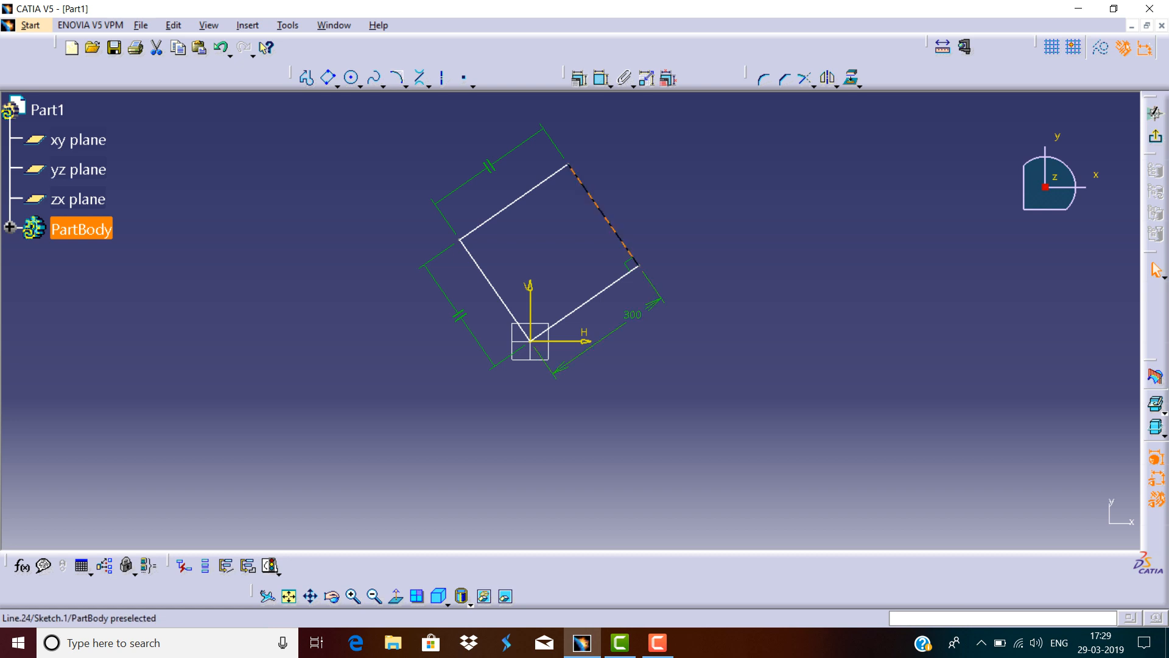
Dimension the oriented rectangle's short side and set it to 200 mm.
left_click(602, 79)
left_click(642, 159)
double_click(643, 159)
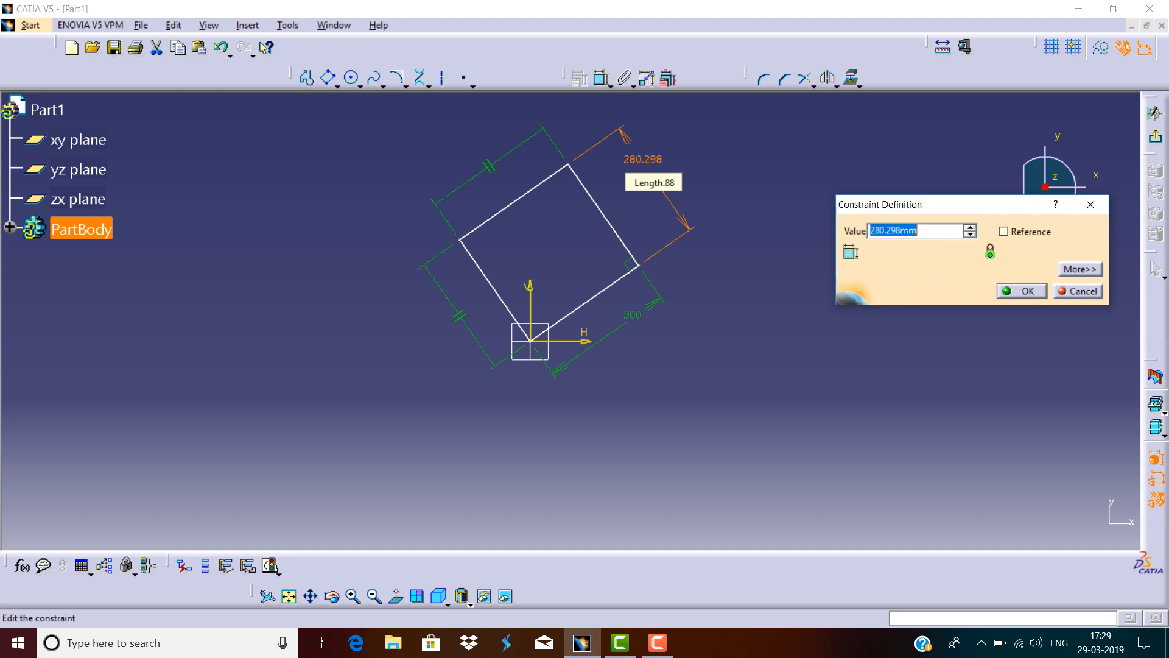
type("200")
key("Return")
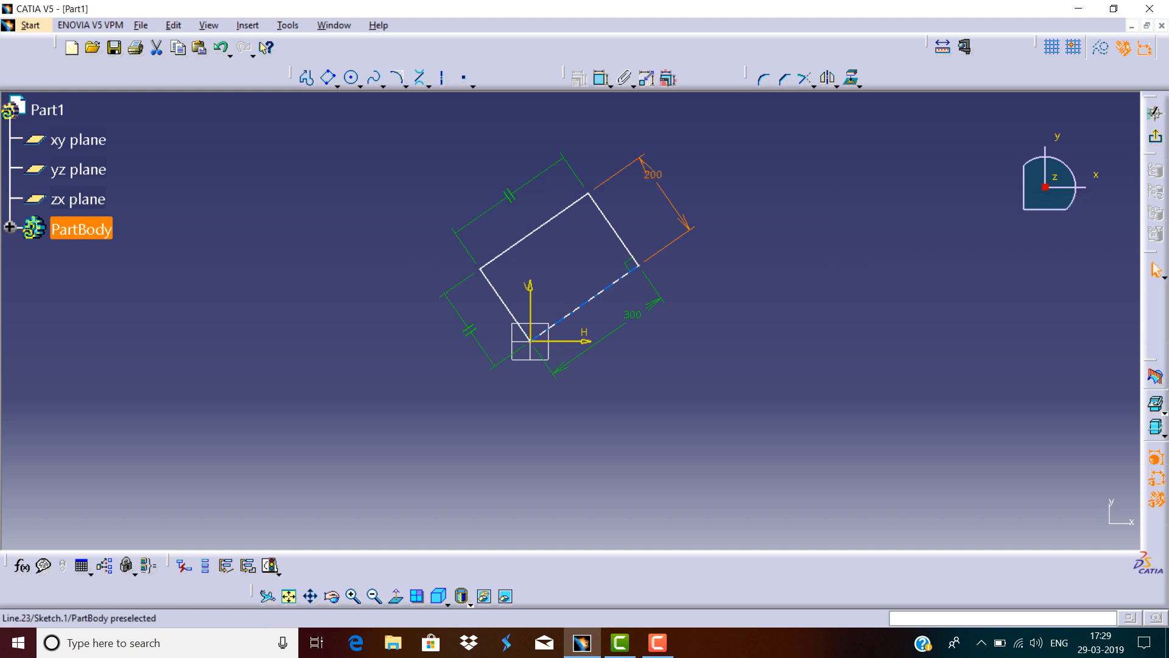
Dimension the angle between the oriented rectangle's lower side and the horizontal axis and set it to 45 degrees.
left_click(602, 79)
left_click(585, 304)
left_click(585, 340)
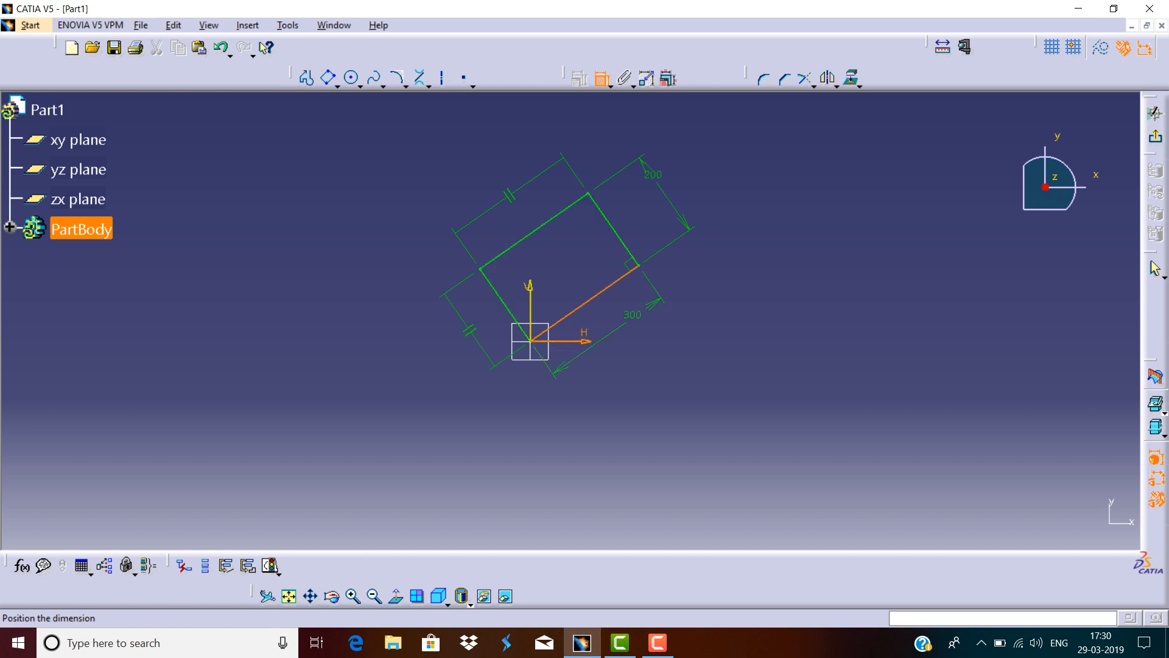
left_click(599, 316)
double_click(599, 316)
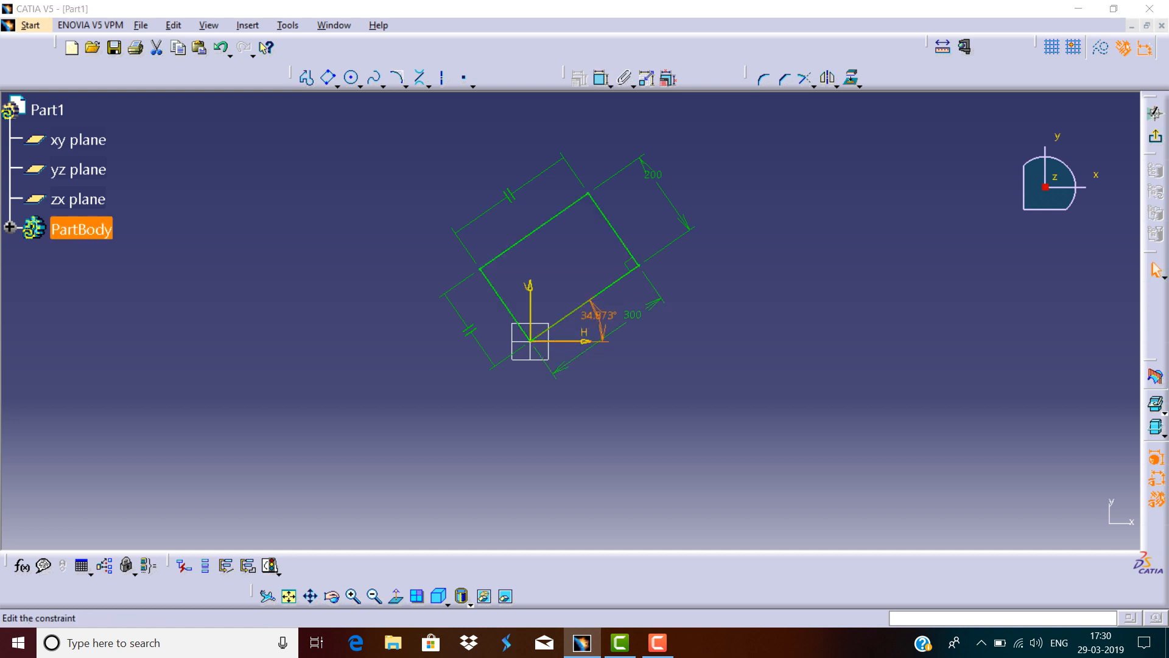
type("45")
key("Return")
key("Escape")
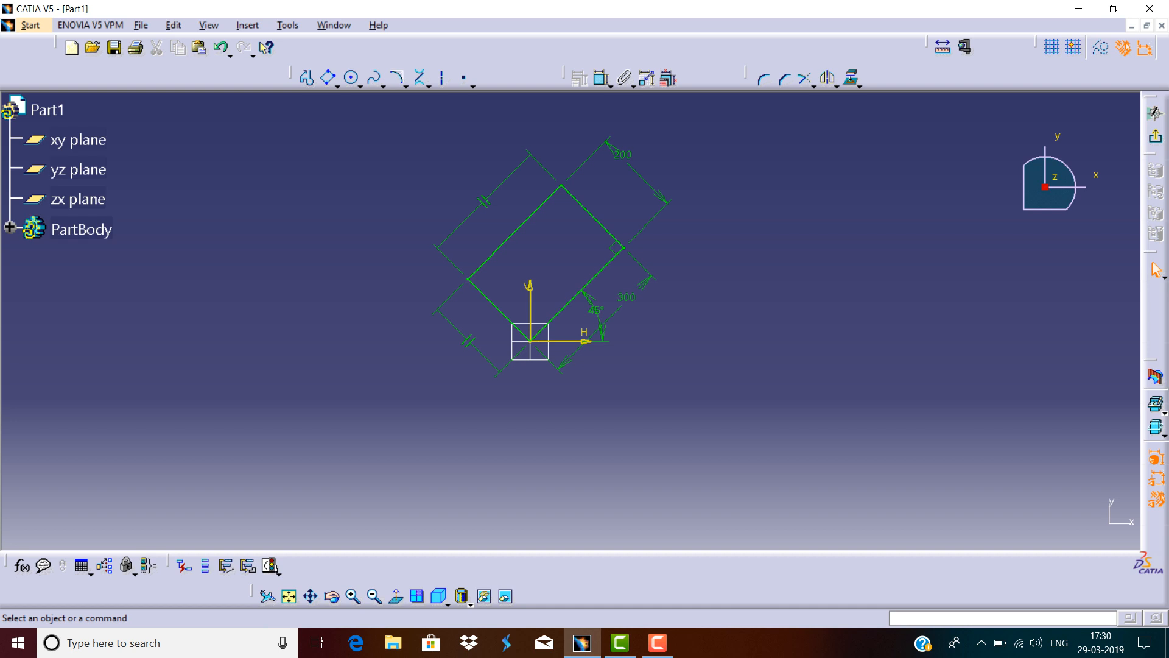
Select the oriented rectangle with all its dimensions and delete them.
left_click_drag(701, 109, 374, 437)
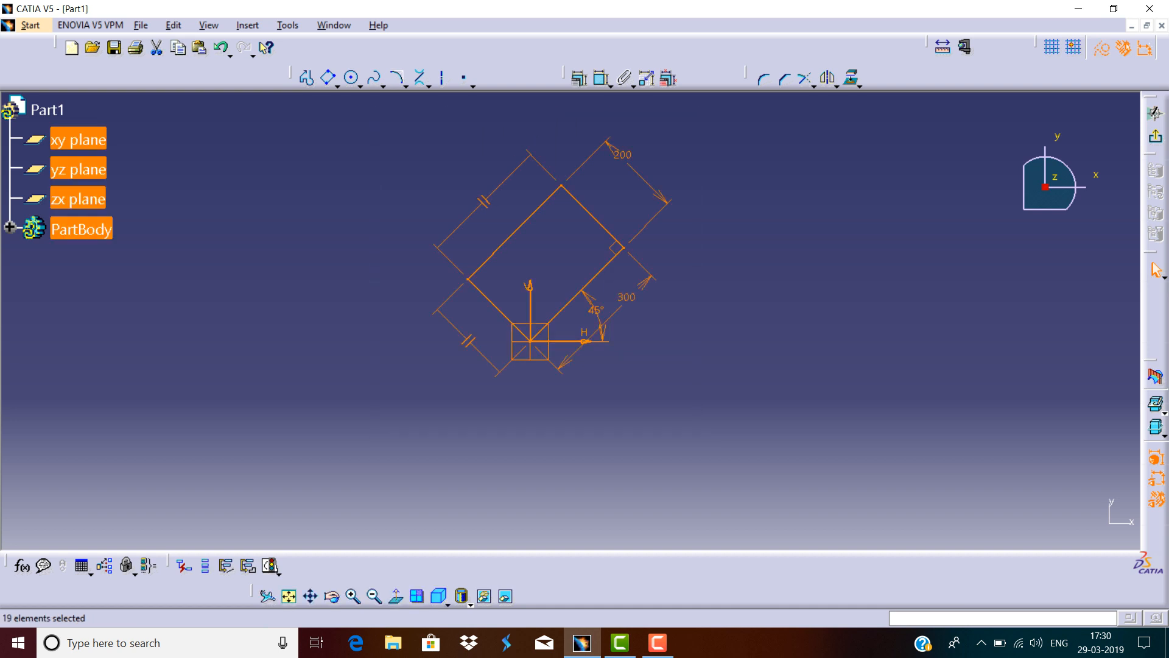
key("Delete")
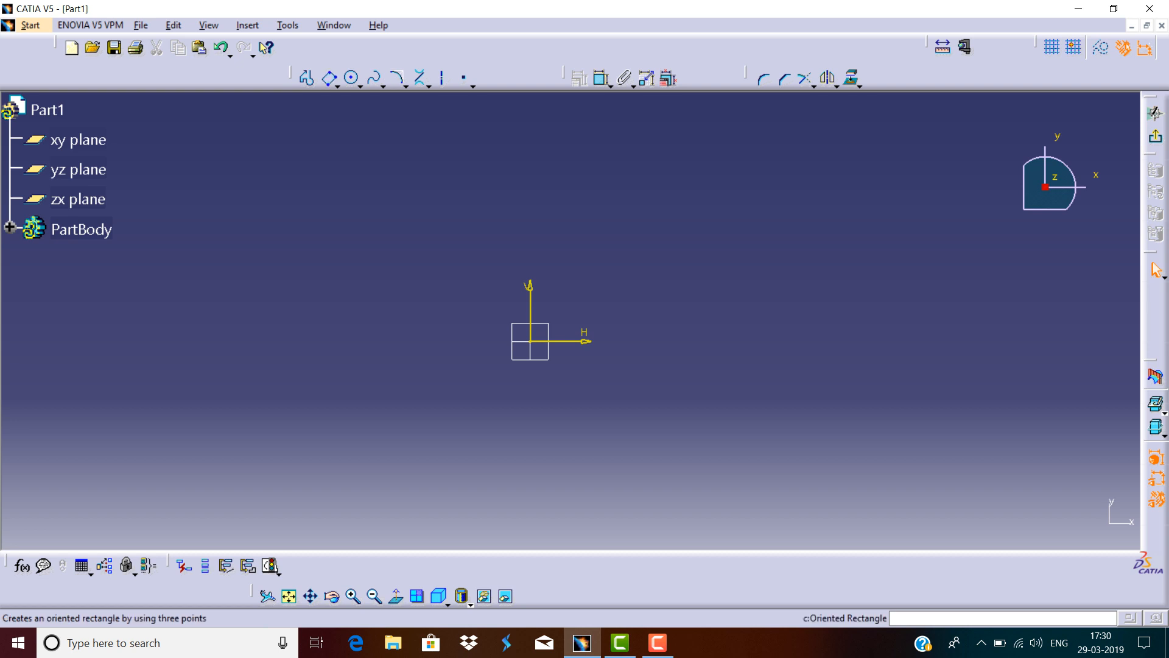
Draw a parallelogram from the origin with a horizontal first side about 417 mm long and a slanted side rising about 206 mm.
left_click(337, 86)
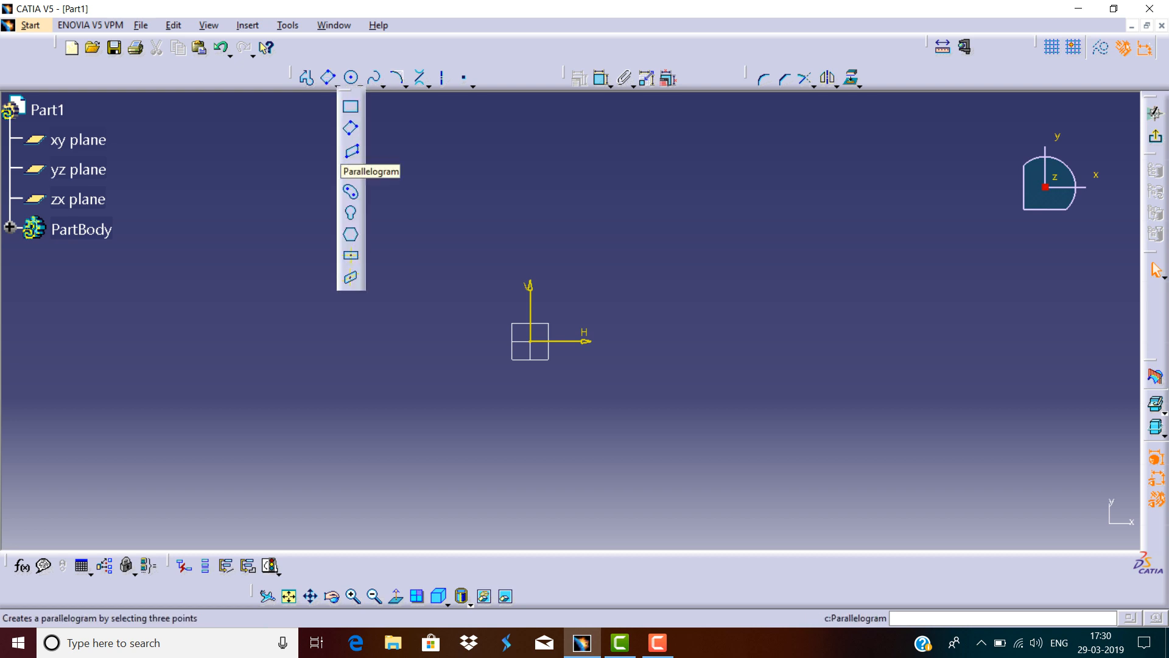
left_click(352, 151)
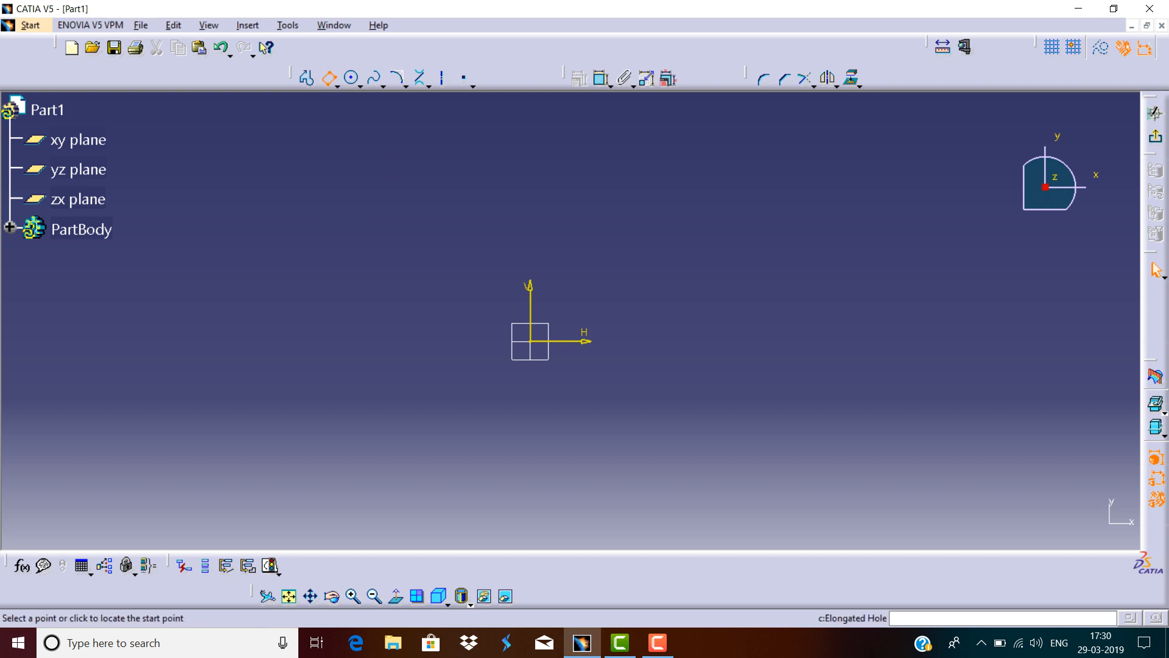
left_click(531, 341)
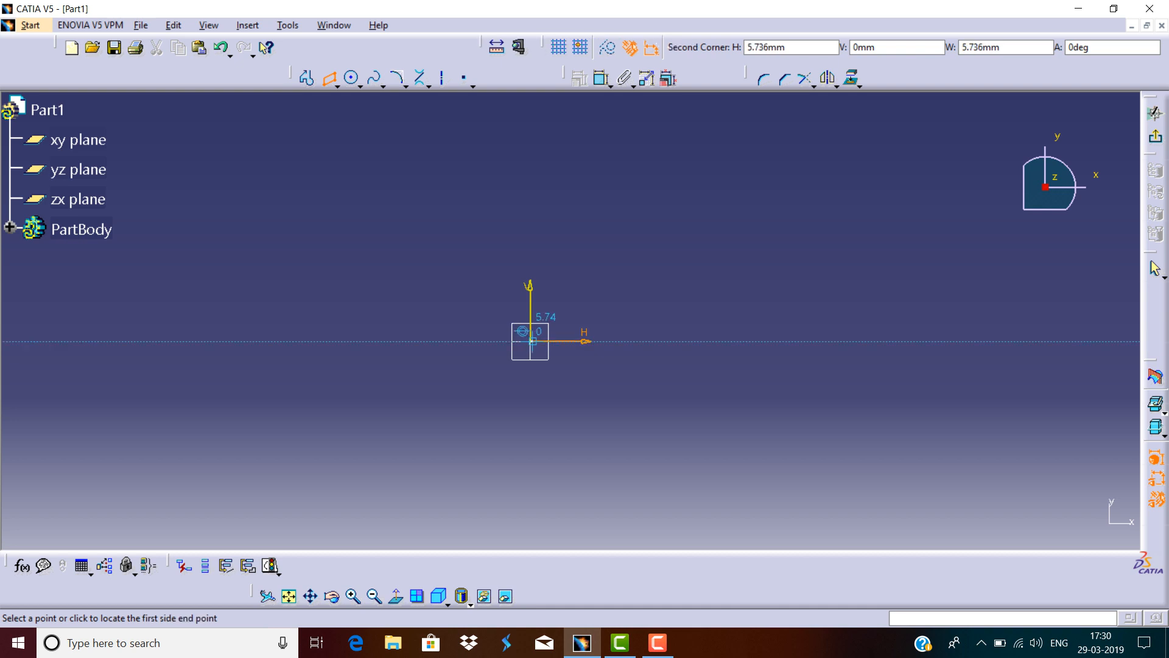
left_click(716, 341)
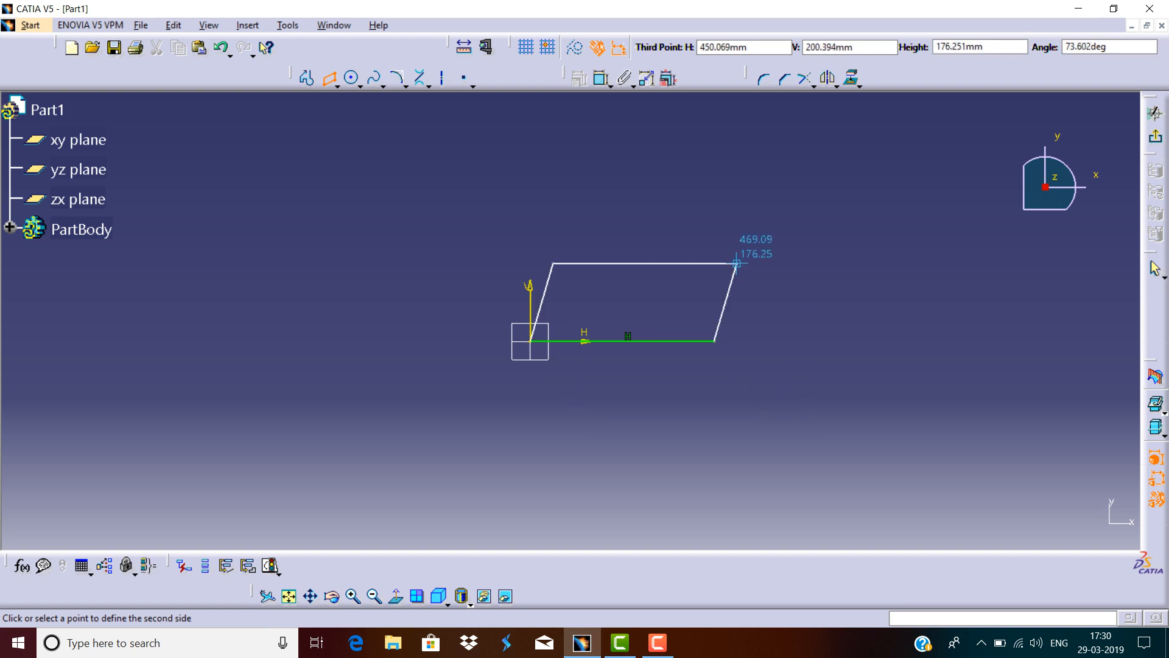
left_click(795, 253)
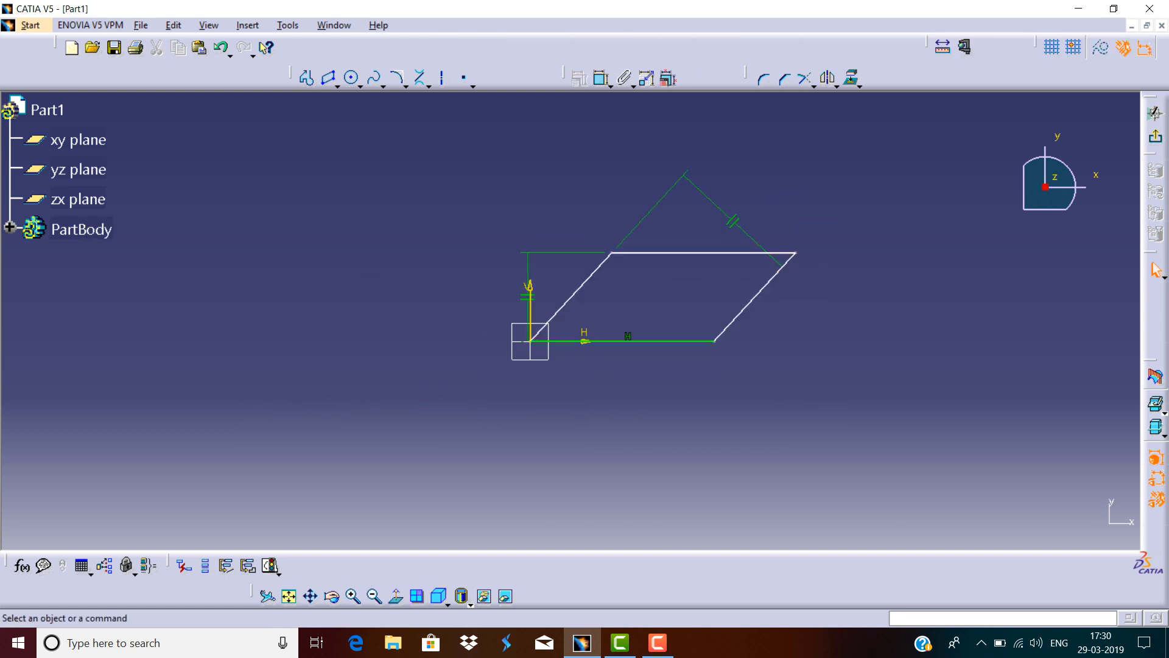
Dimension the parallelogram's lower side and set it to 400 mm.
left_click(602, 78)
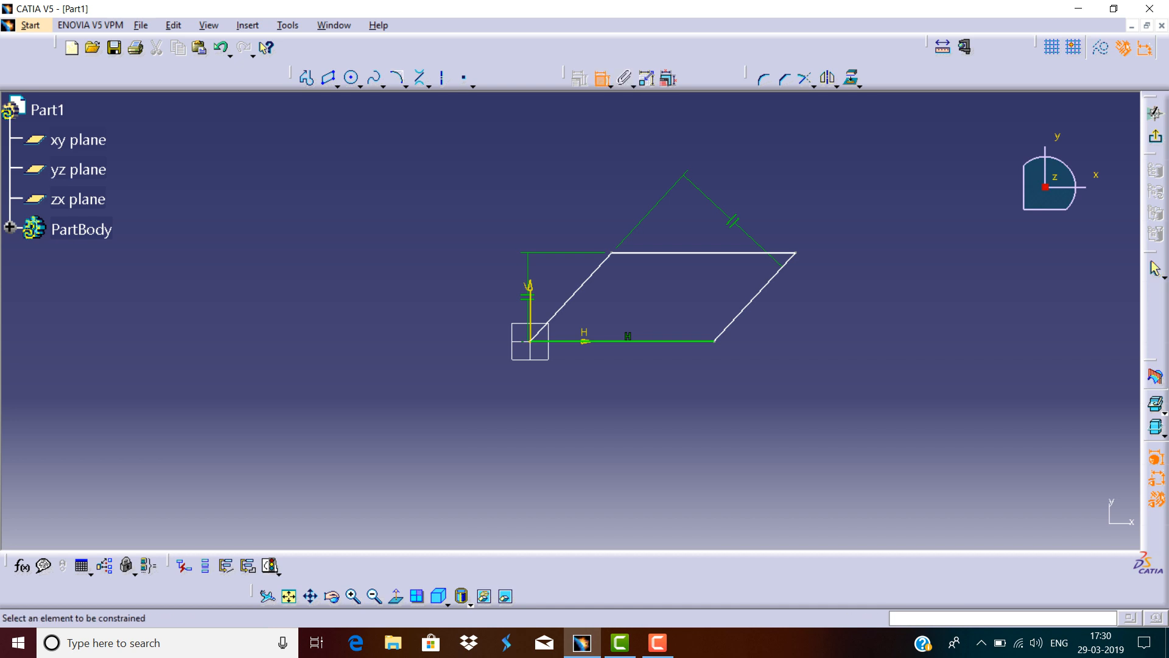
left_click(660, 342)
left_click(660, 364)
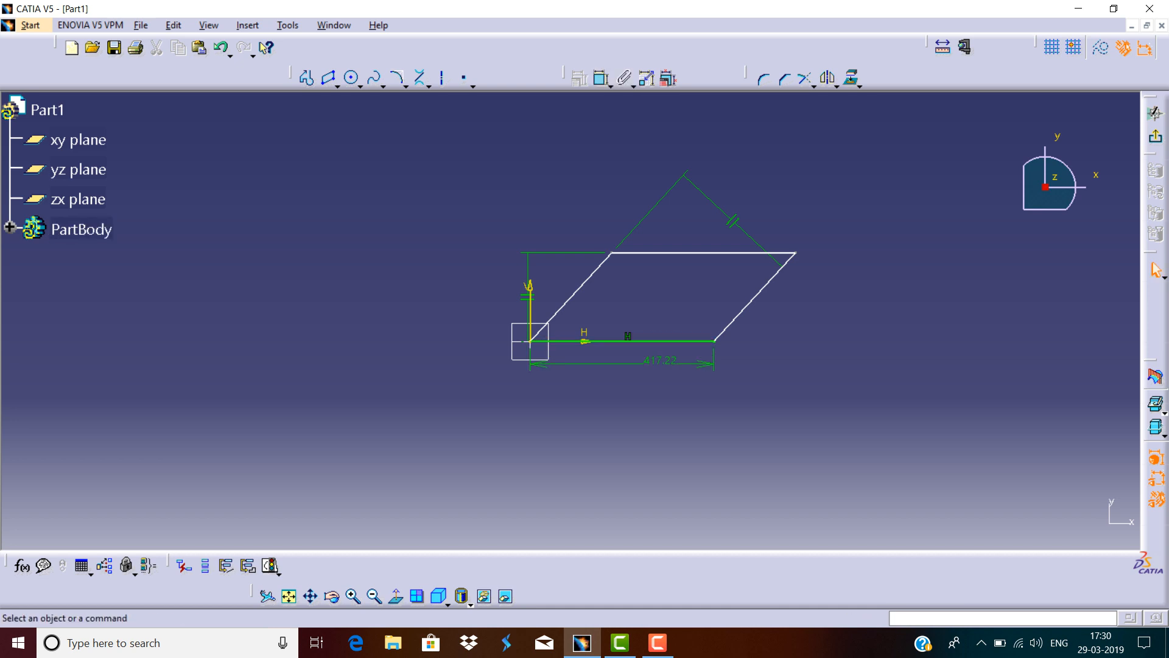
double_click(661, 362)
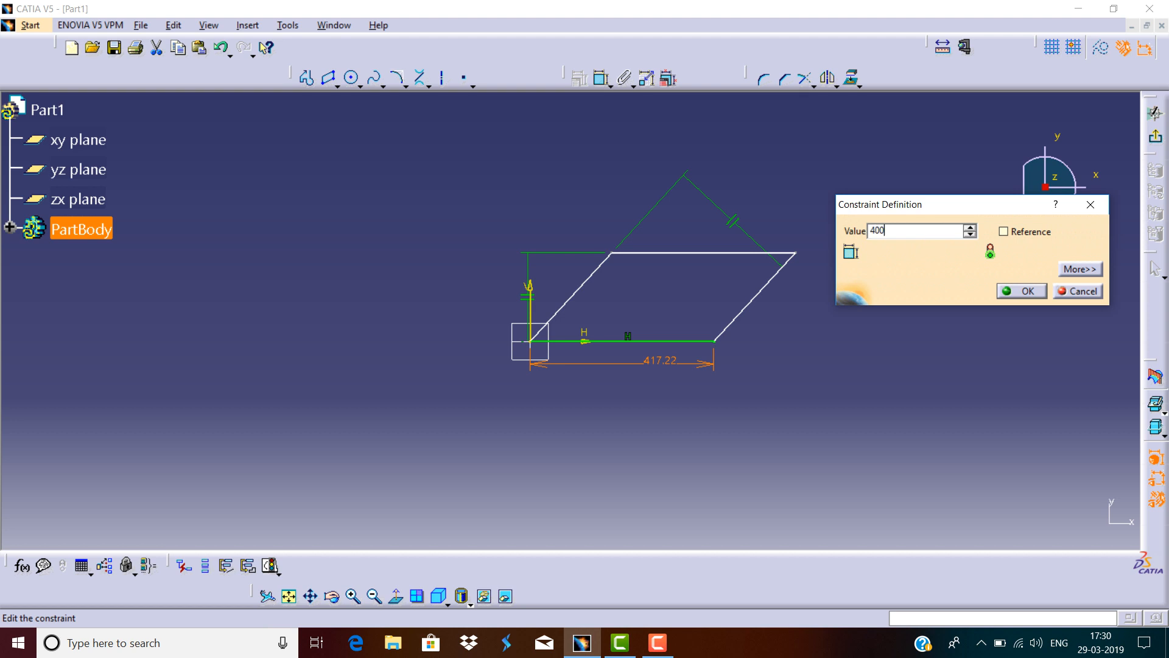
key("Return")
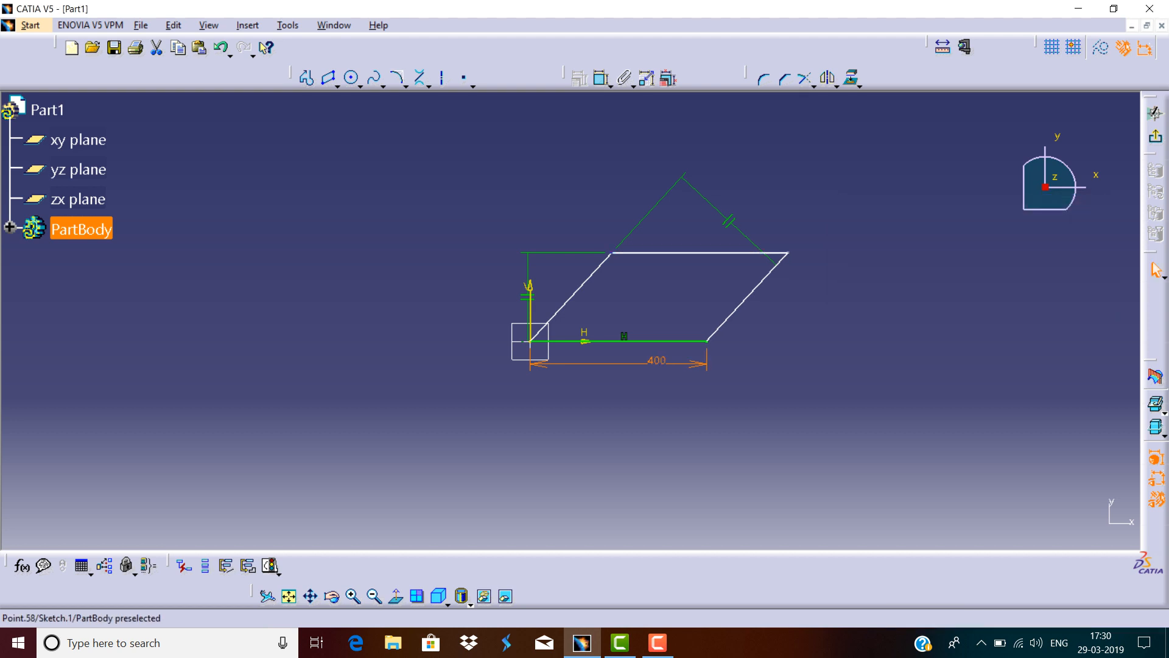
Dimension the angle between the parallelogram's slanted side and its lower side and set it to 45 degrees.
left_click(602, 77)
left_click(573, 297)
left_click(616, 341)
left_click(617, 307)
double_click(617, 306)
type("45deg")
key("Return")
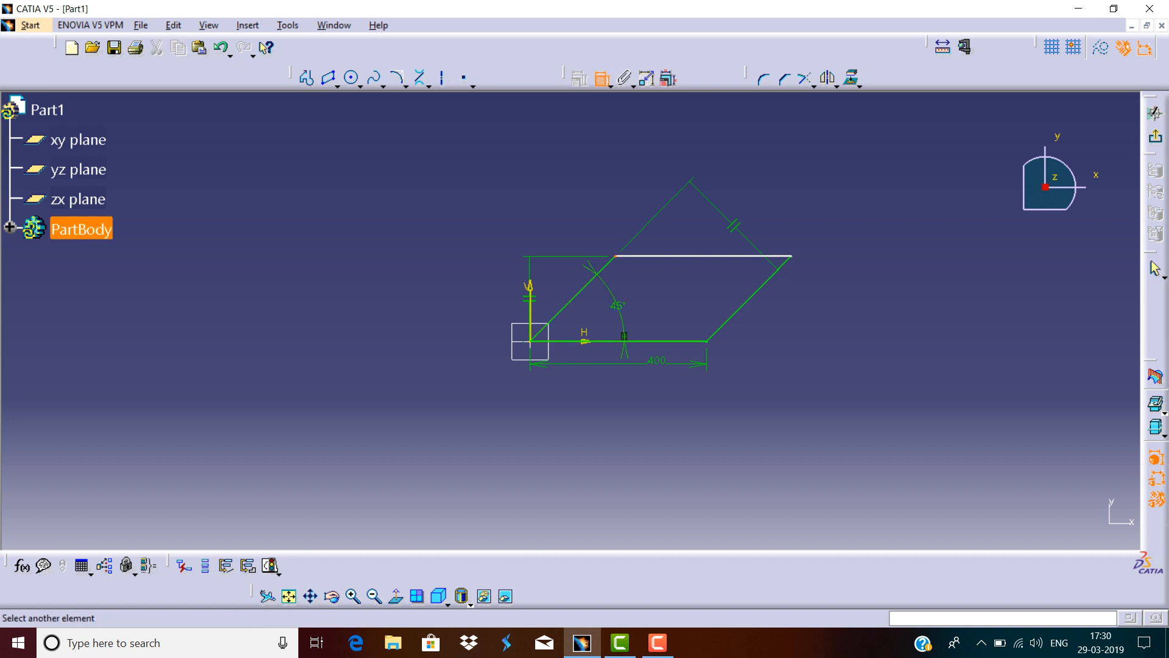
Dimension the vertical height from the origin to the parallelogram's top side and set it to 200 mm.
left_click(530, 341)
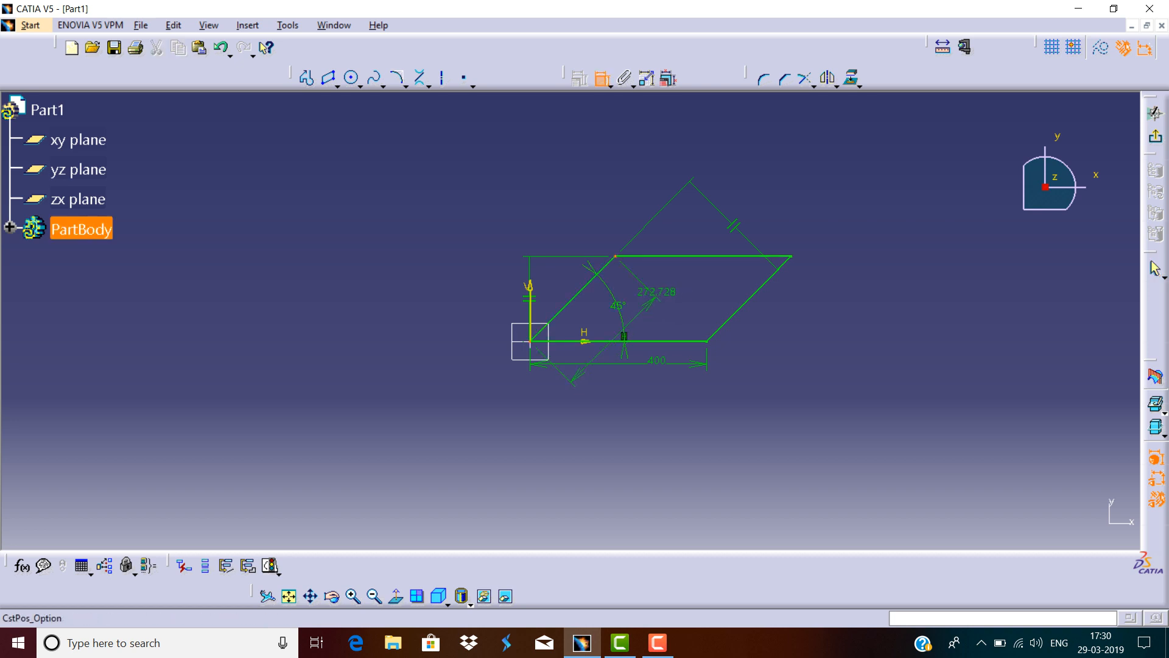
right_click(653, 295)
left_click(724, 356)
left_click(684, 299)
double_click(684, 298)
type("200")
key("Return")
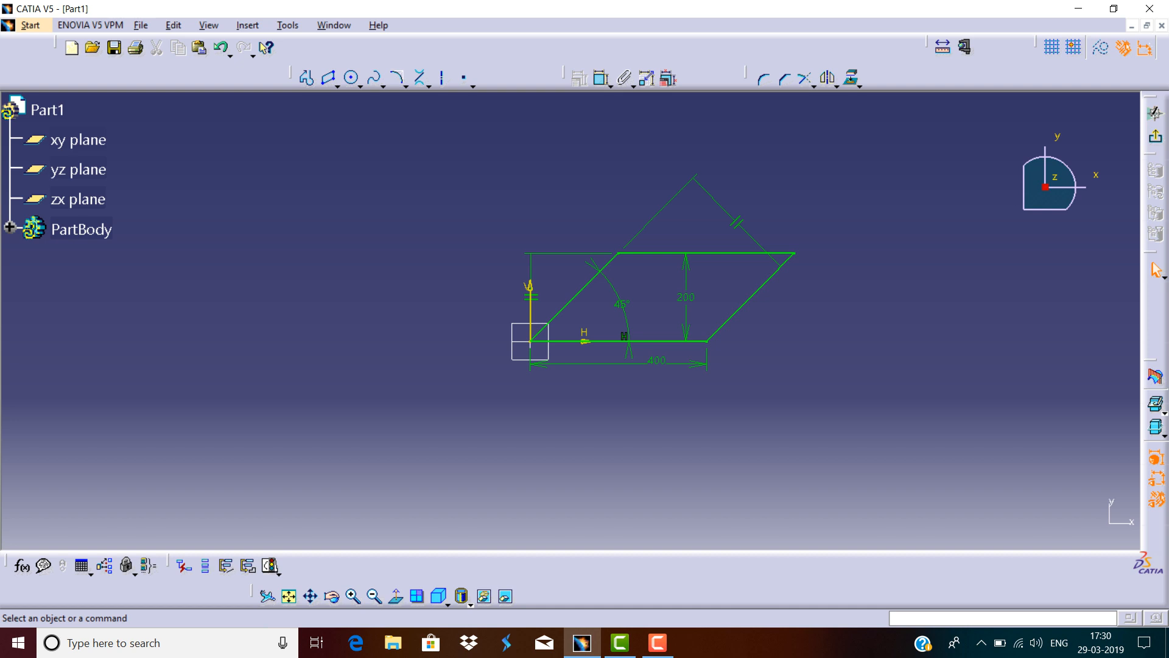
Select the parallelogram with all its dimensions and delete them.
mouse_move(863, 194)
left_mouse_down()
mouse_move(536, 386)
mouse_move(430, 401)
left_mouse_up()
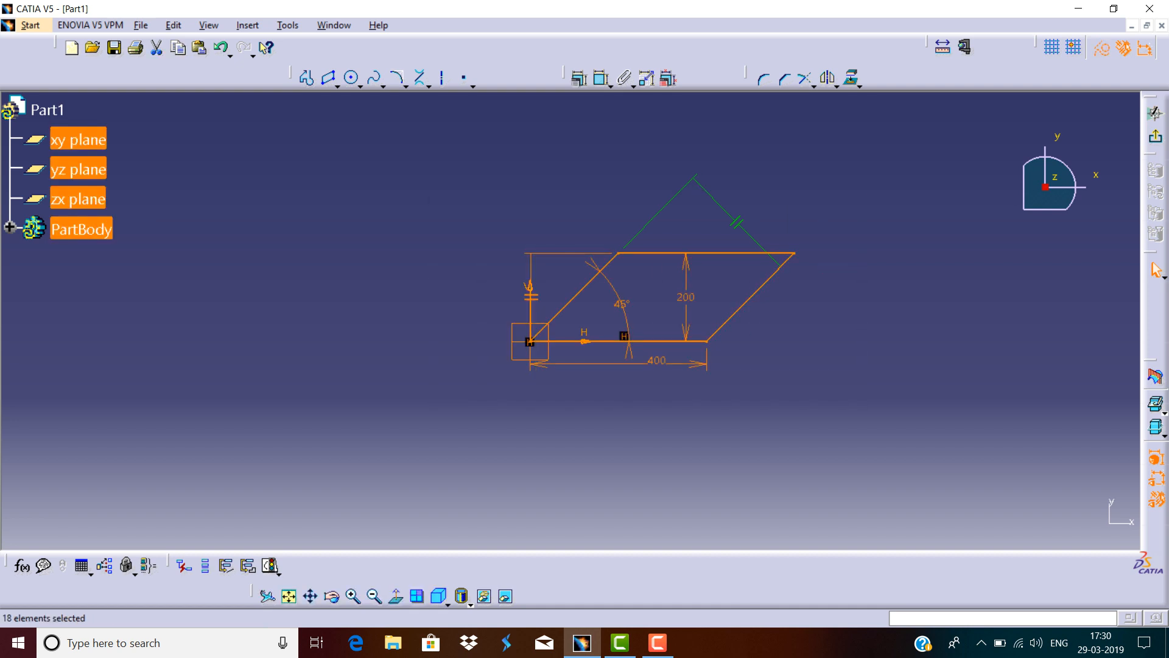
key("Delete")
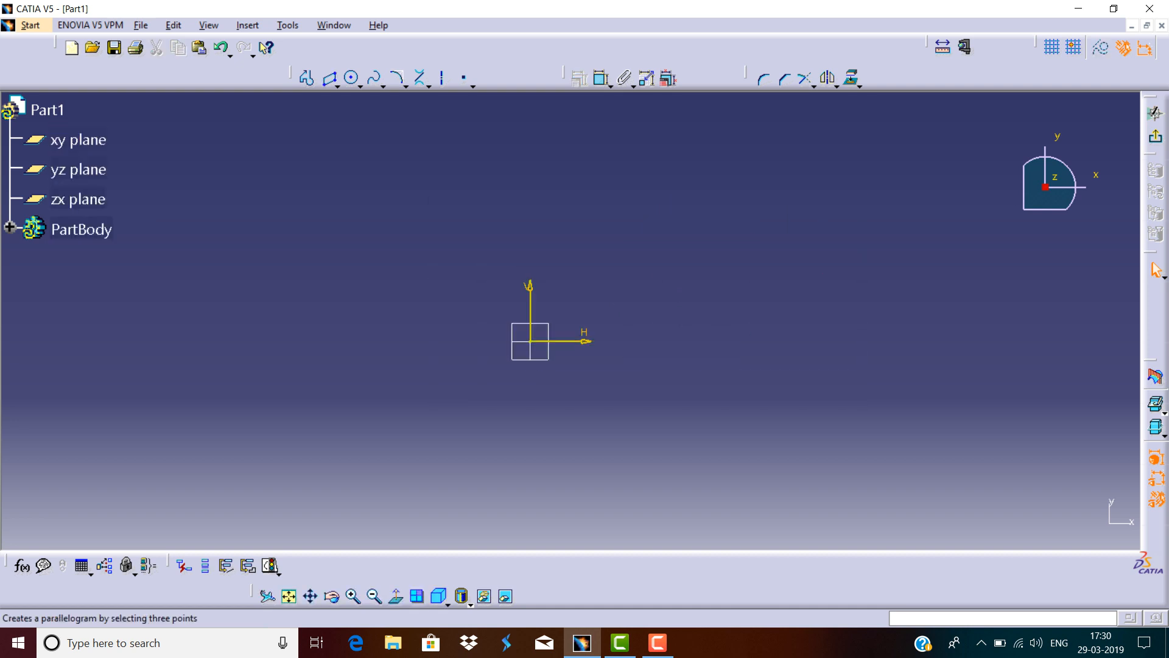
Draw an elongated hole with centres at the origin and about 481 mm along the horizontal axis, radius about 180 mm.
left_click(337, 86)
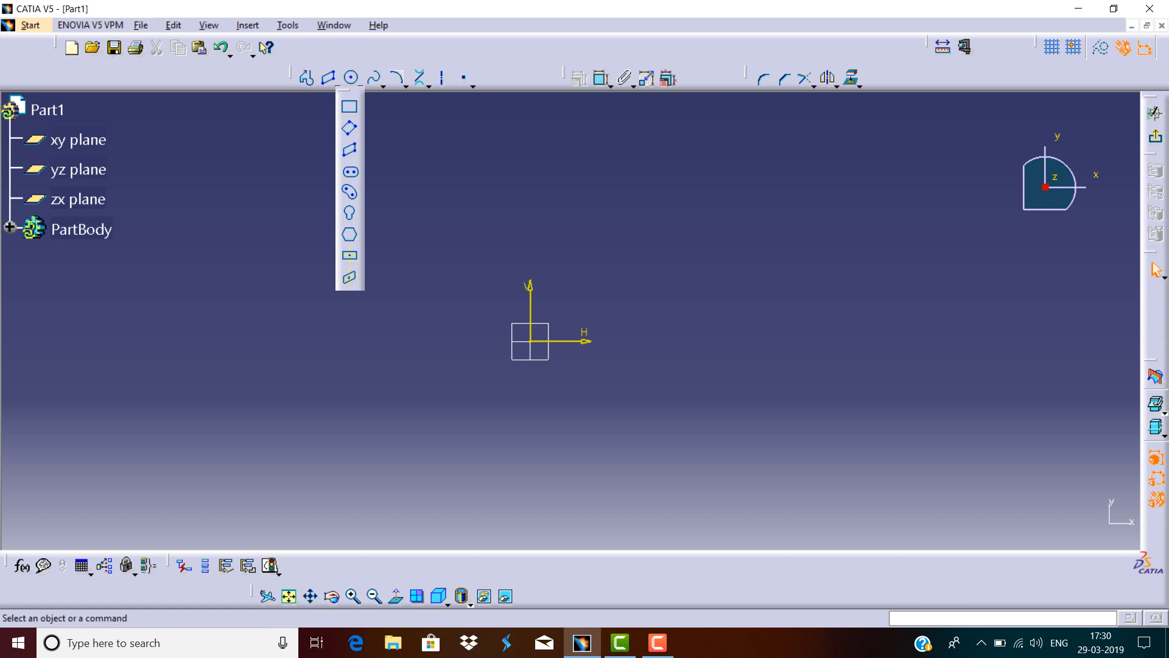
left_click(349, 172)
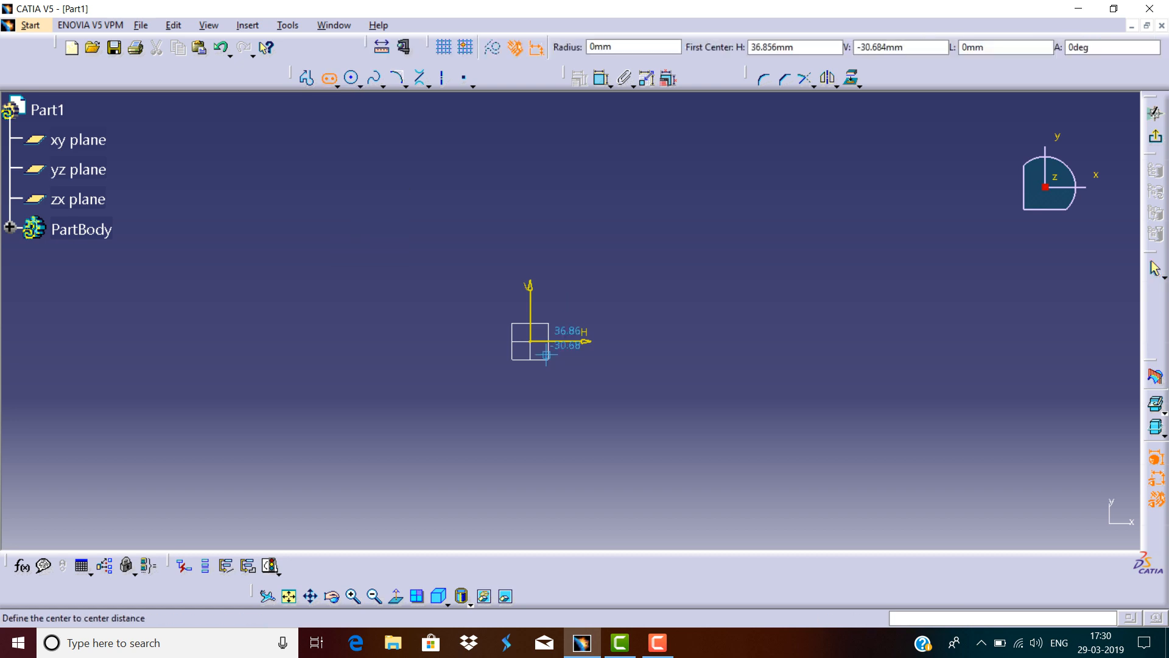
left_click(530, 341)
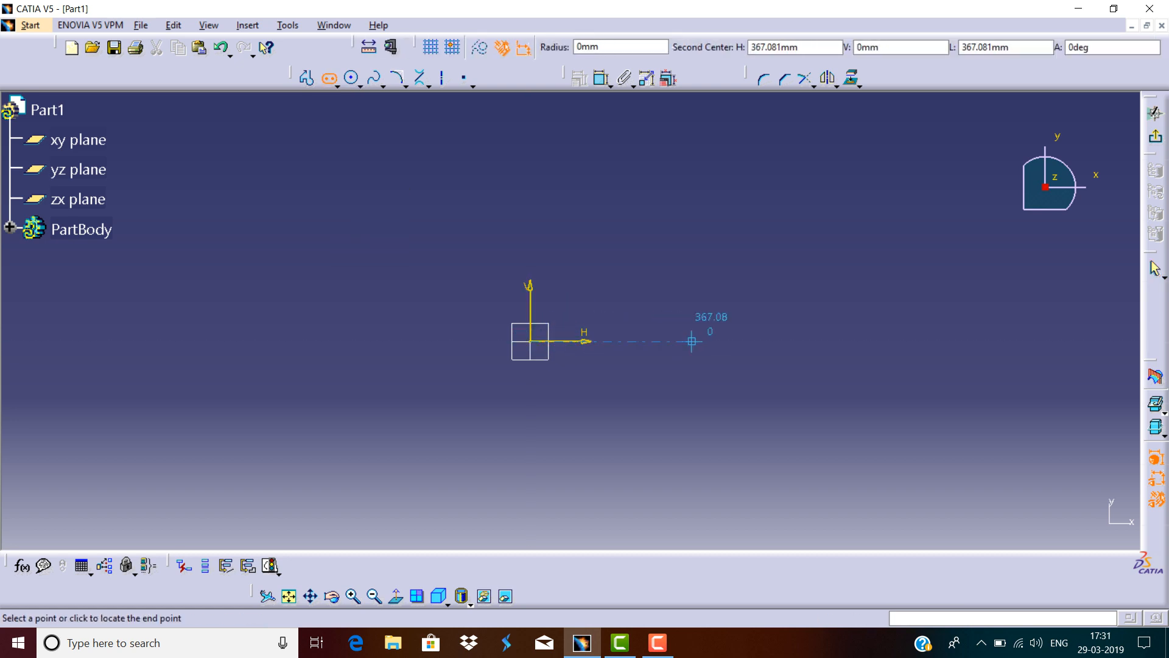
left_click(742, 341)
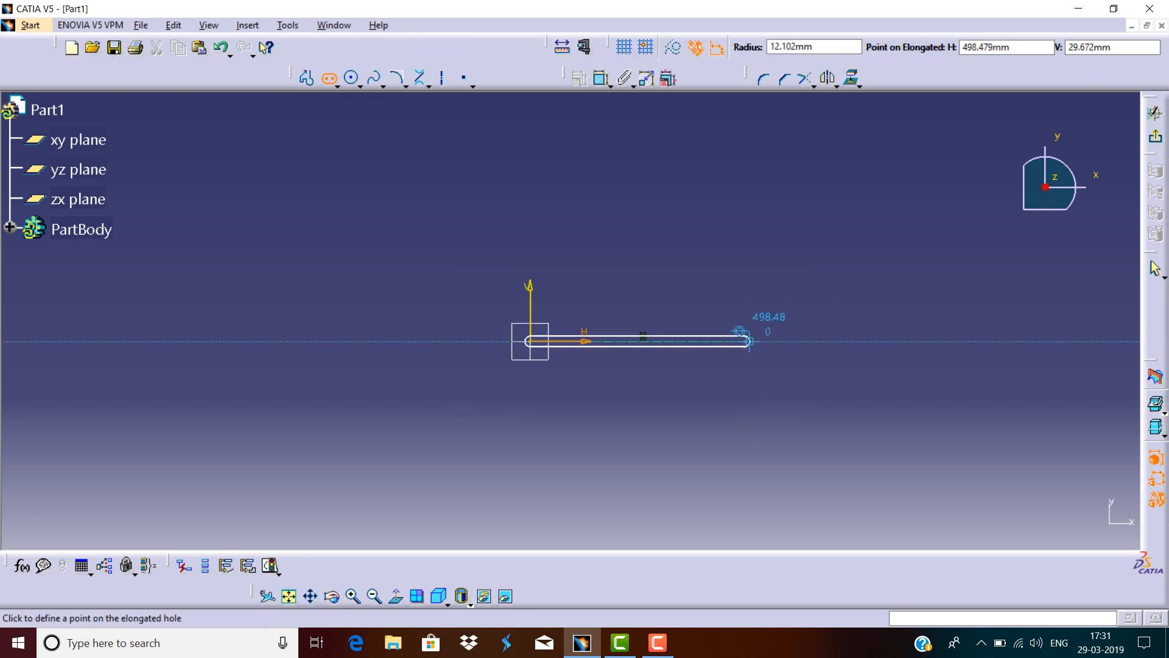
left_click(744, 262)
left_click(420, 261)
left_click_drag(516, 298, 516, 279)
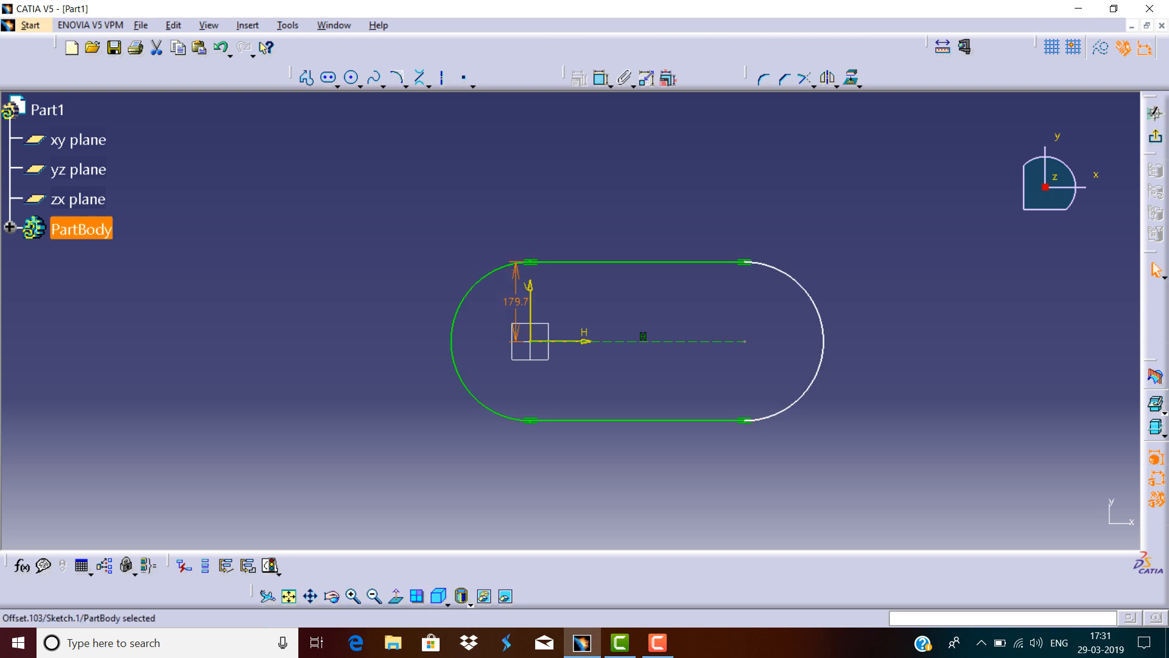
Dimension the elongated hole's centre-to-centre distance and set it to 500 mm.
left_click(601, 77)
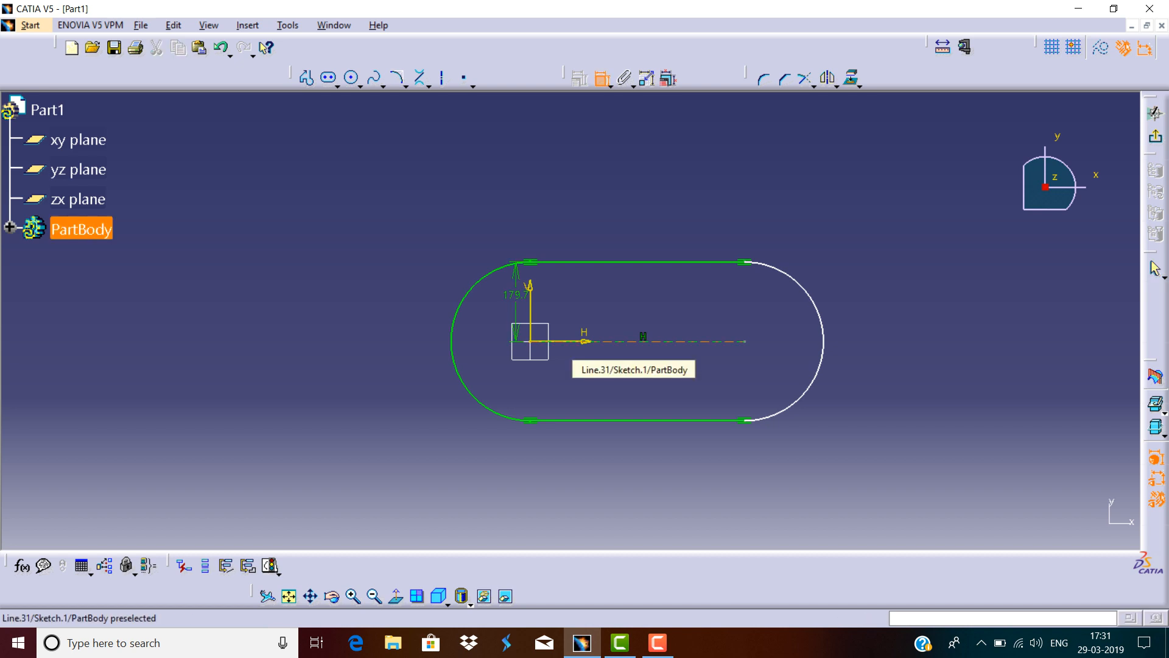
left_click(633, 342)
left_click(632, 225)
double_click(631, 225)
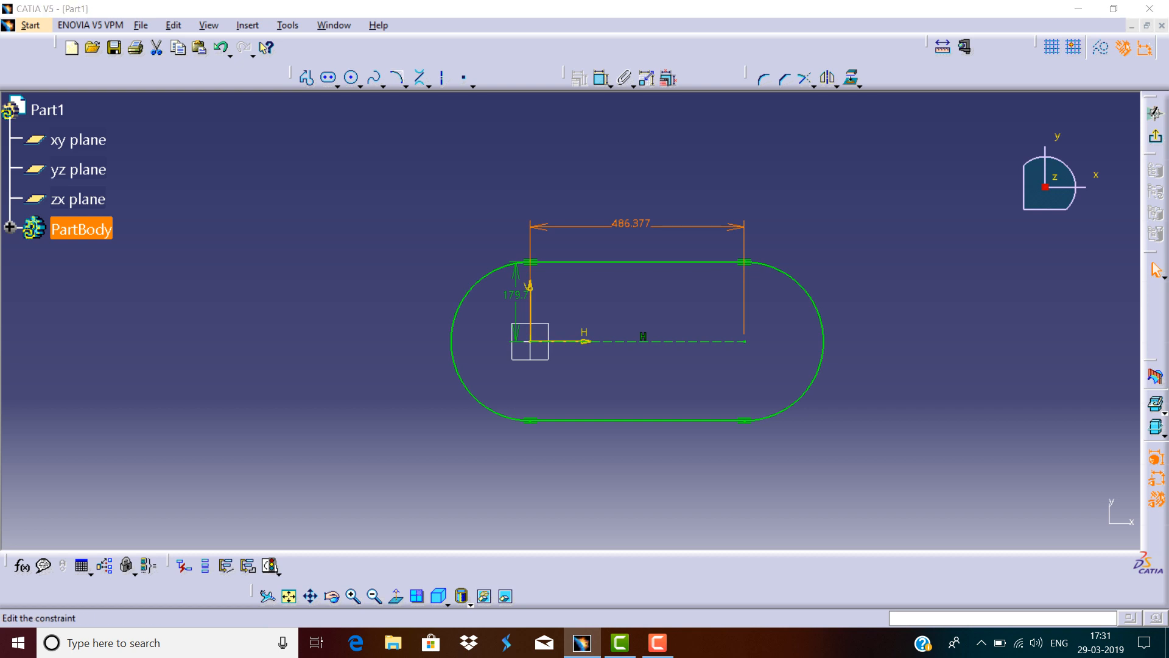
key("Return")
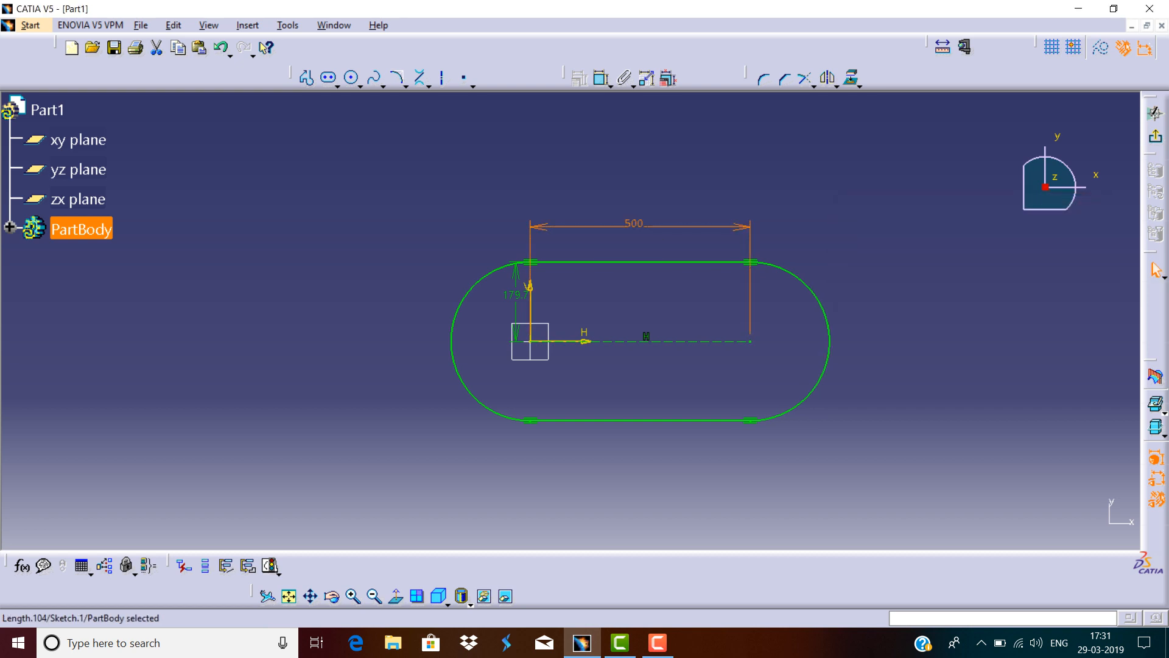
Select the elongated hole with its dimensions and delete them.
left_click_drag(901, 197, 447, 449)
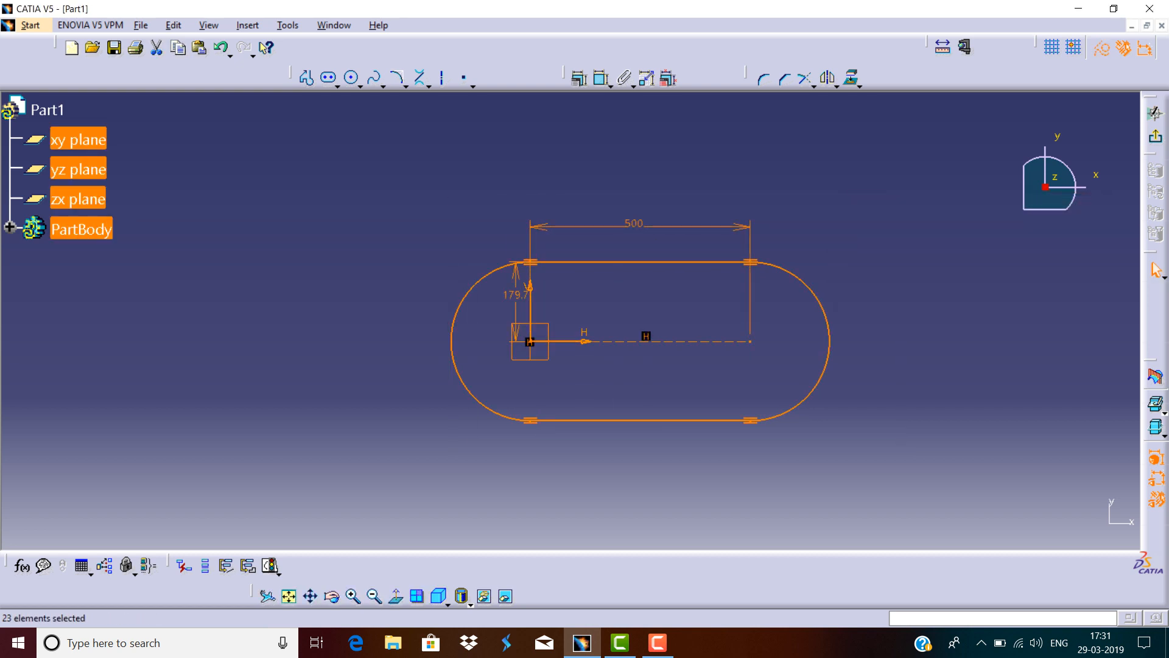
key("Delete")
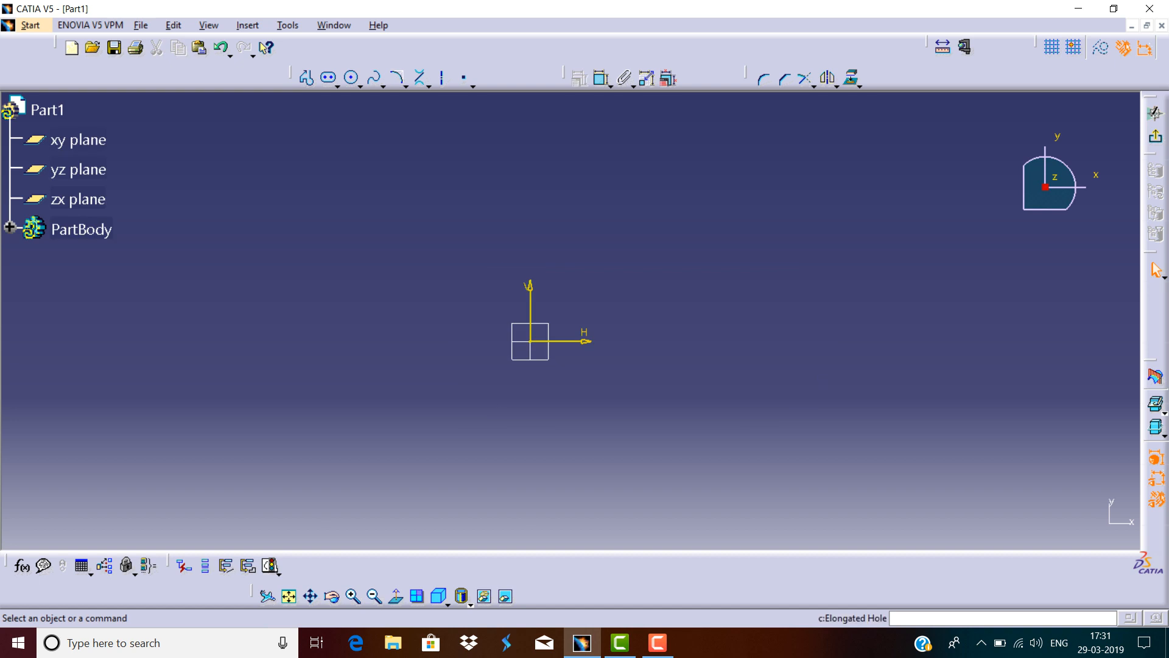
Draw a cylindrical elongated hole centred on the origin, arc radius about 422 mm sweeping about 120 degrees, slot radius about 114 mm.
left_click(337, 86)
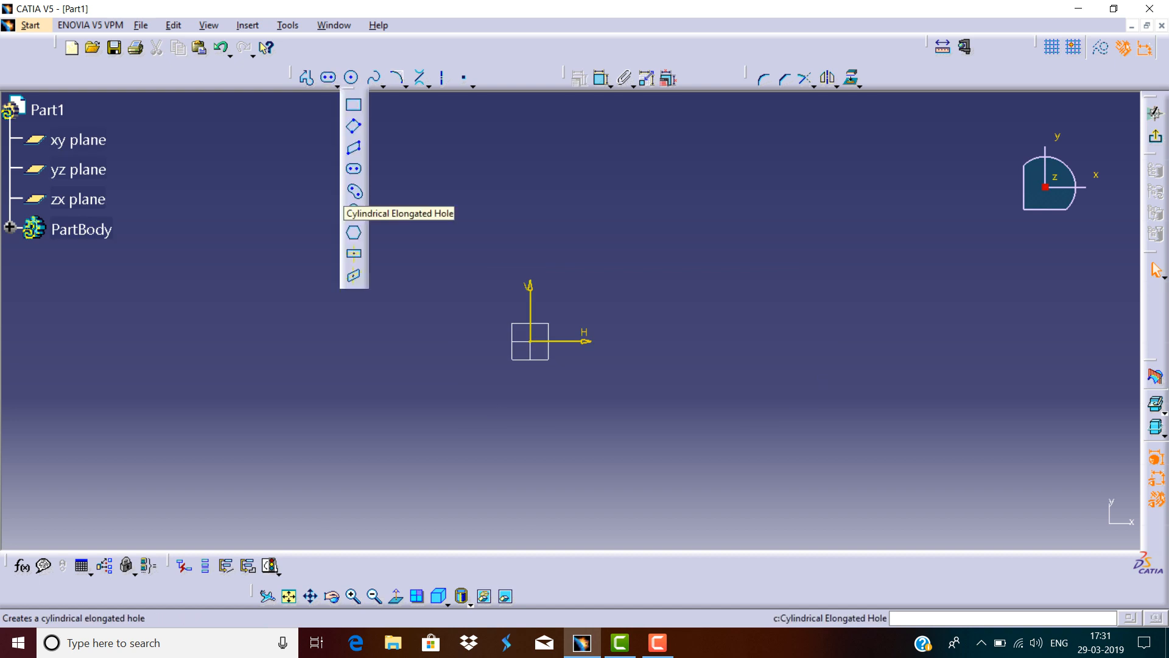
left_click(354, 192)
left_click(531, 341)
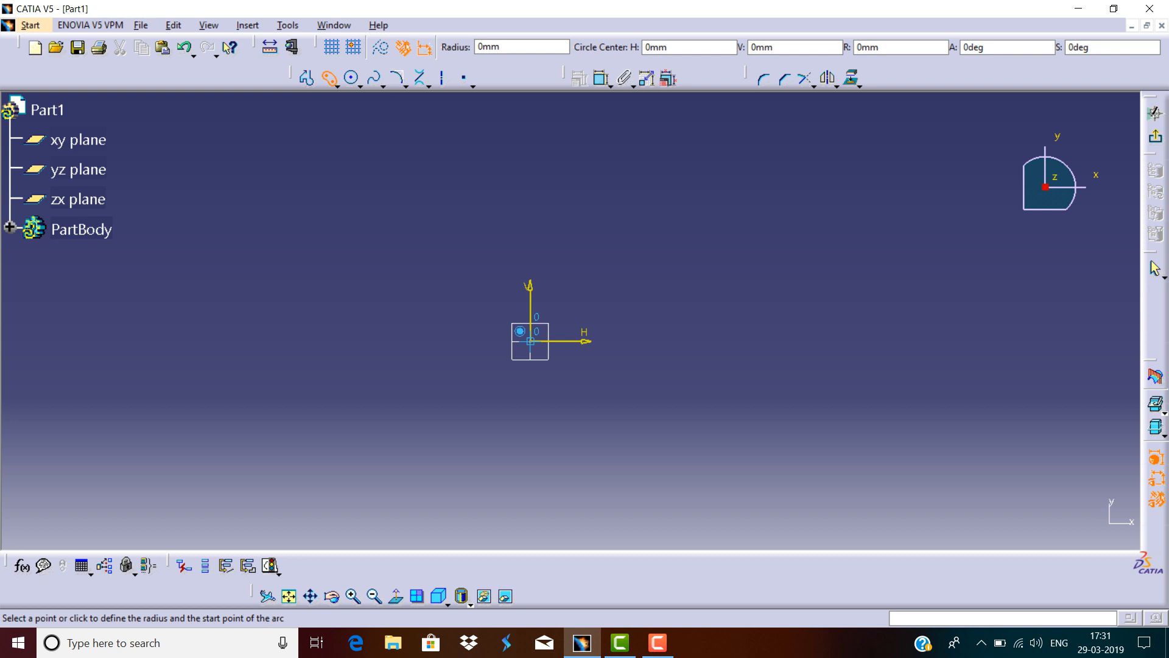
left_click(707, 330)
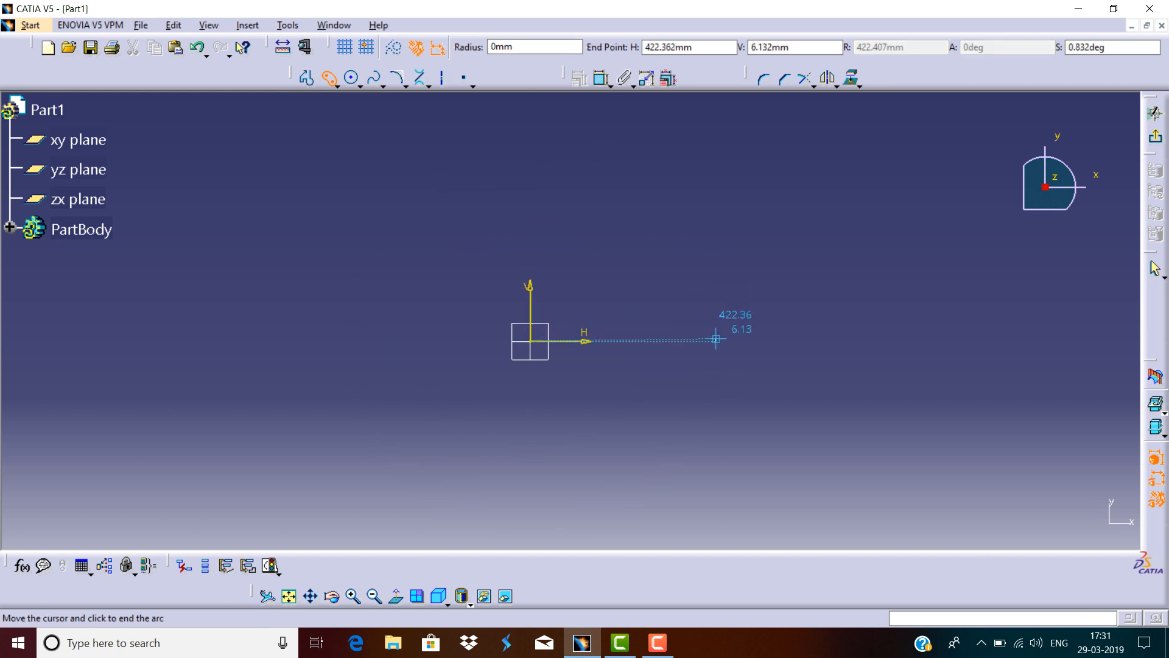
left_click(438, 179)
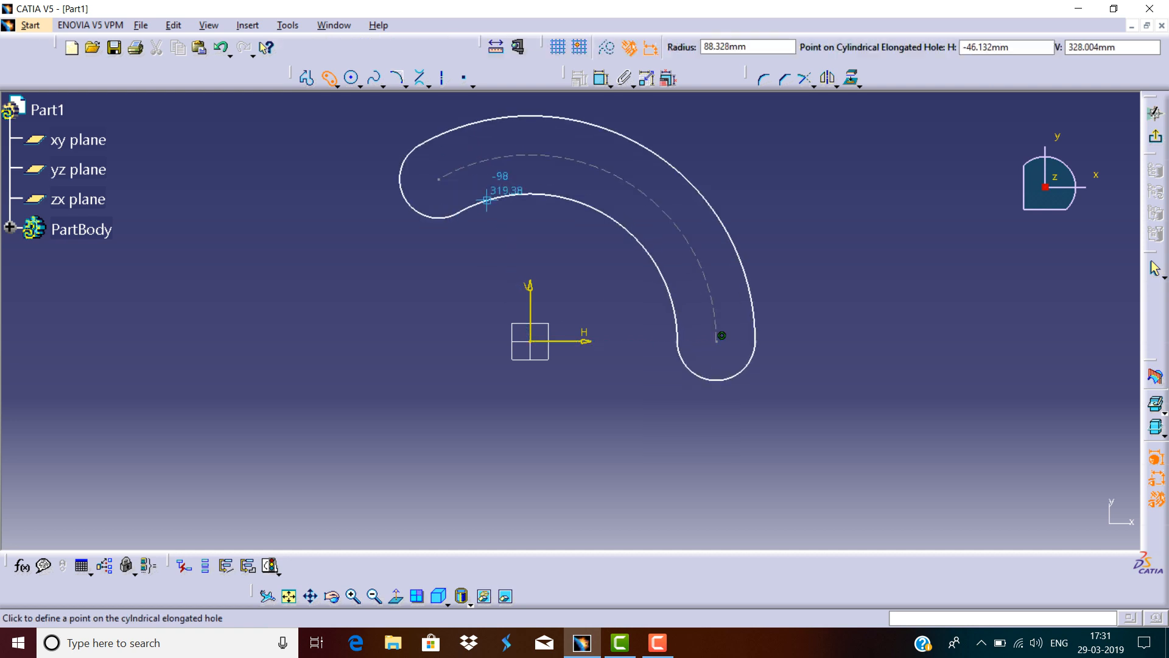
left_click(593, 222)
key("Escape")
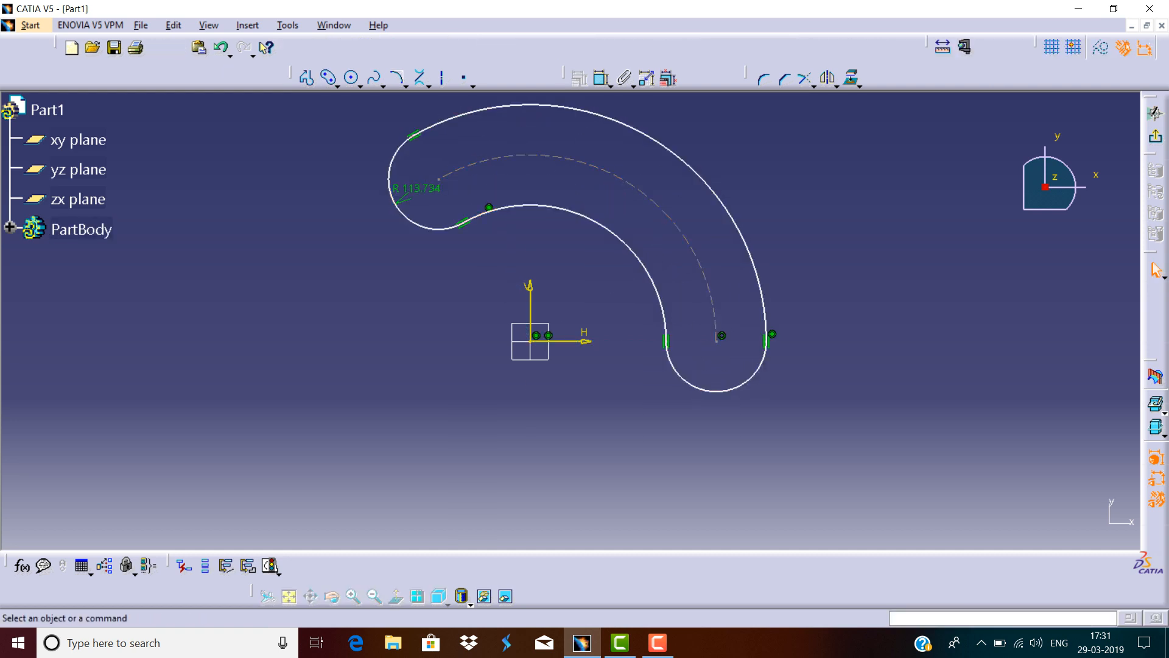
Dimension the cylindrical elongated hole's arc radius and set it to 400 mm.
left_click(602, 78)
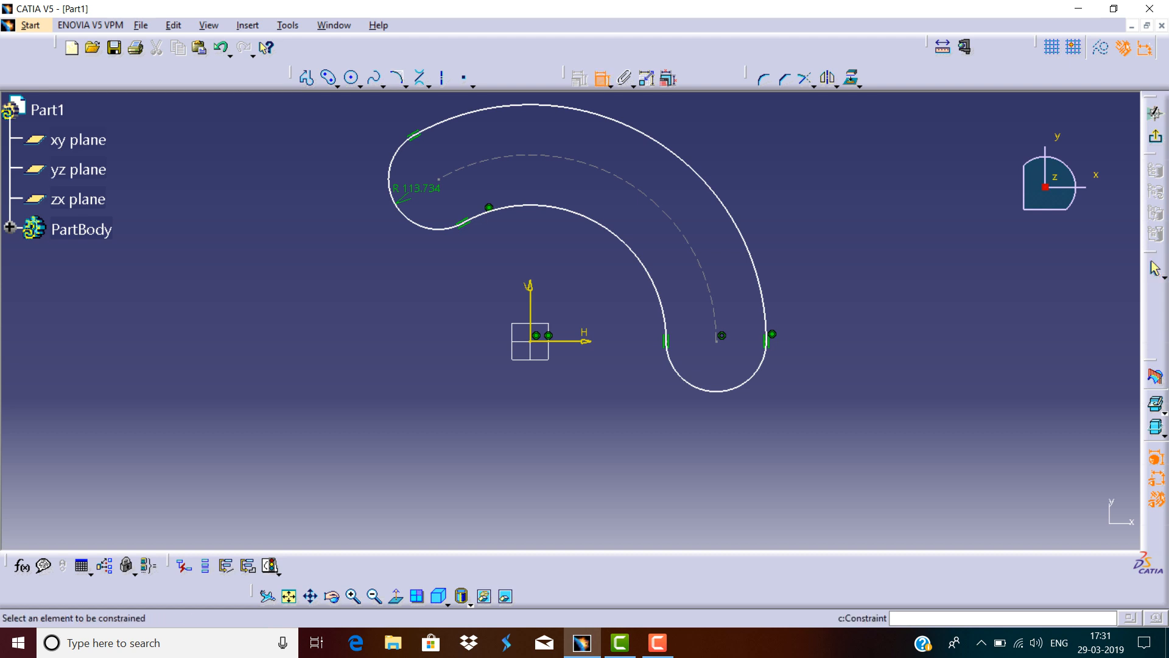
left_click(705, 281)
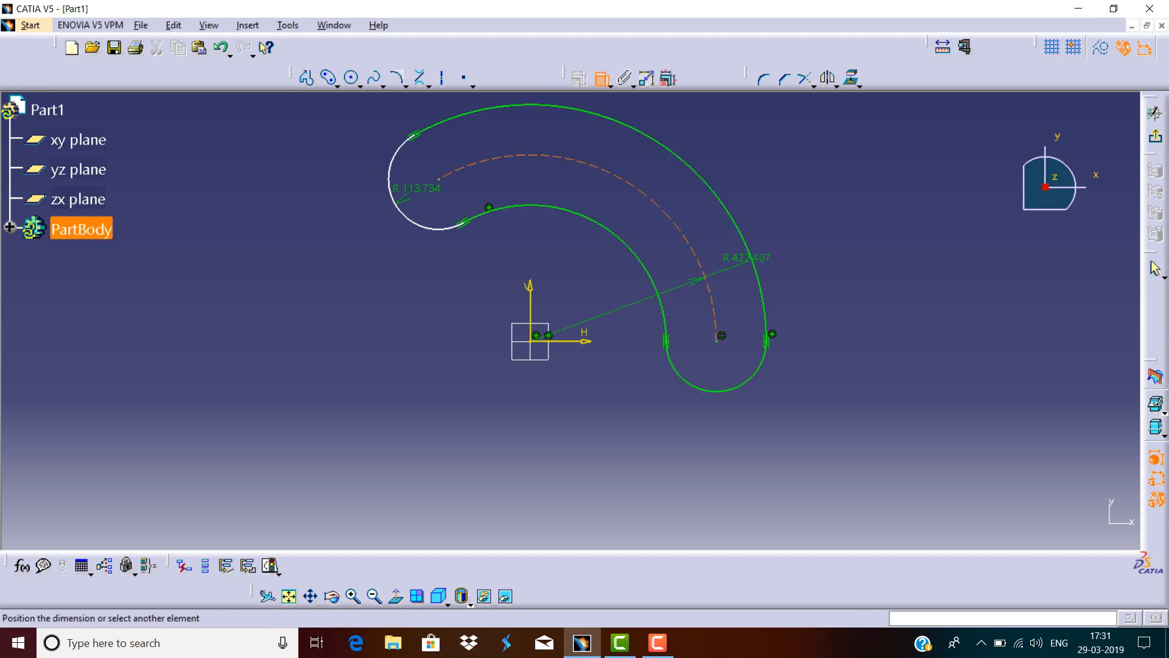
left_click(787, 184)
double_click(787, 184)
type("400")
key("Return")
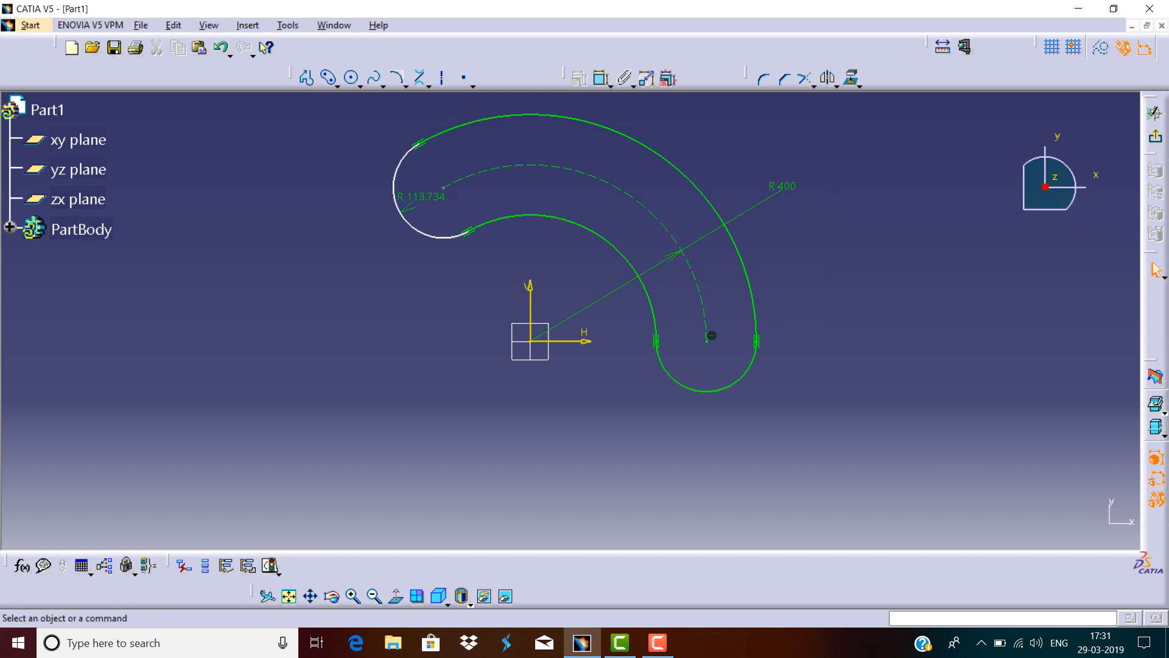
Draw a line from the elongated hole's upper arc centre to the origin.
left_click(444, 79)
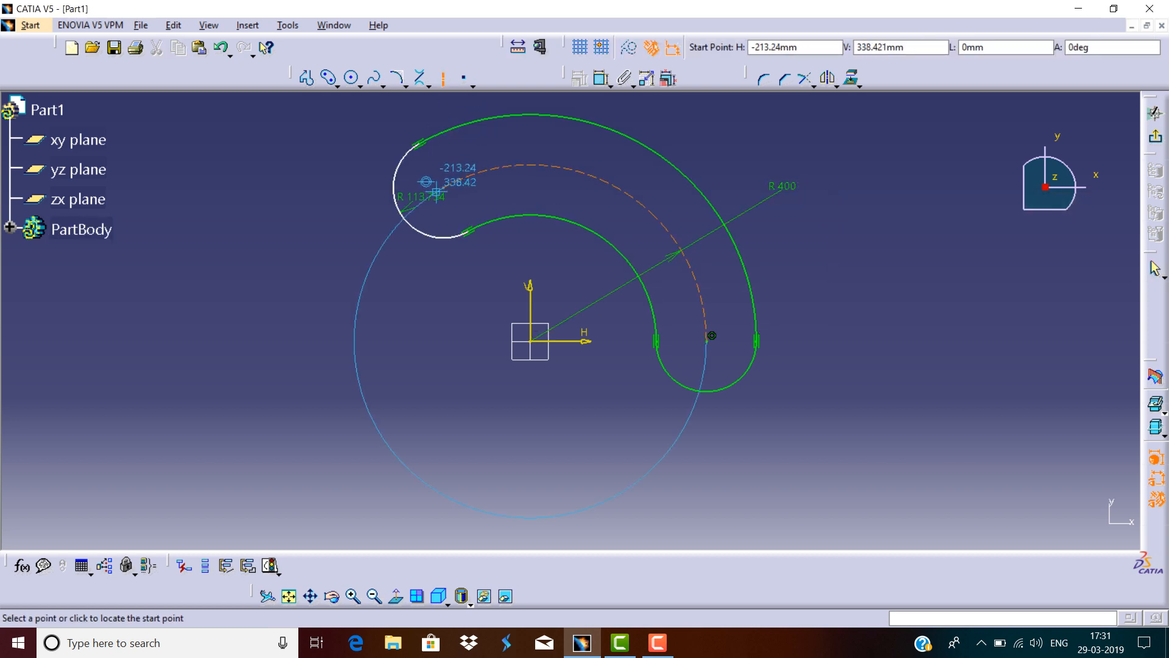
left_click(444, 188)
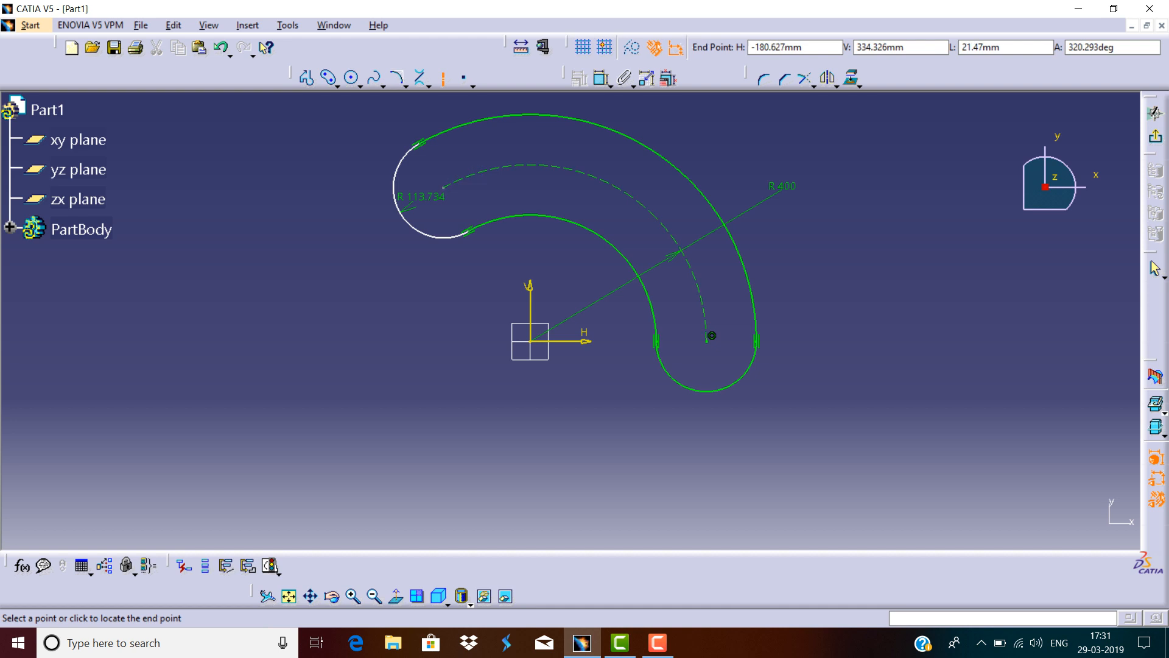
left_click(530, 340)
left_click(602, 78)
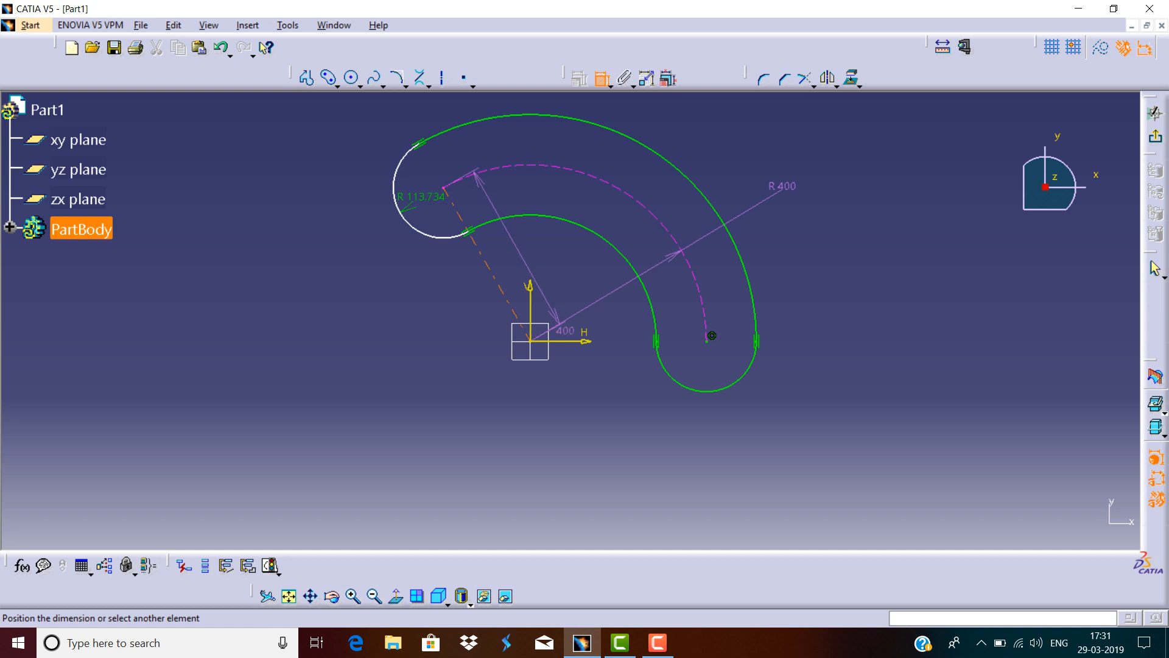
key("Escape")
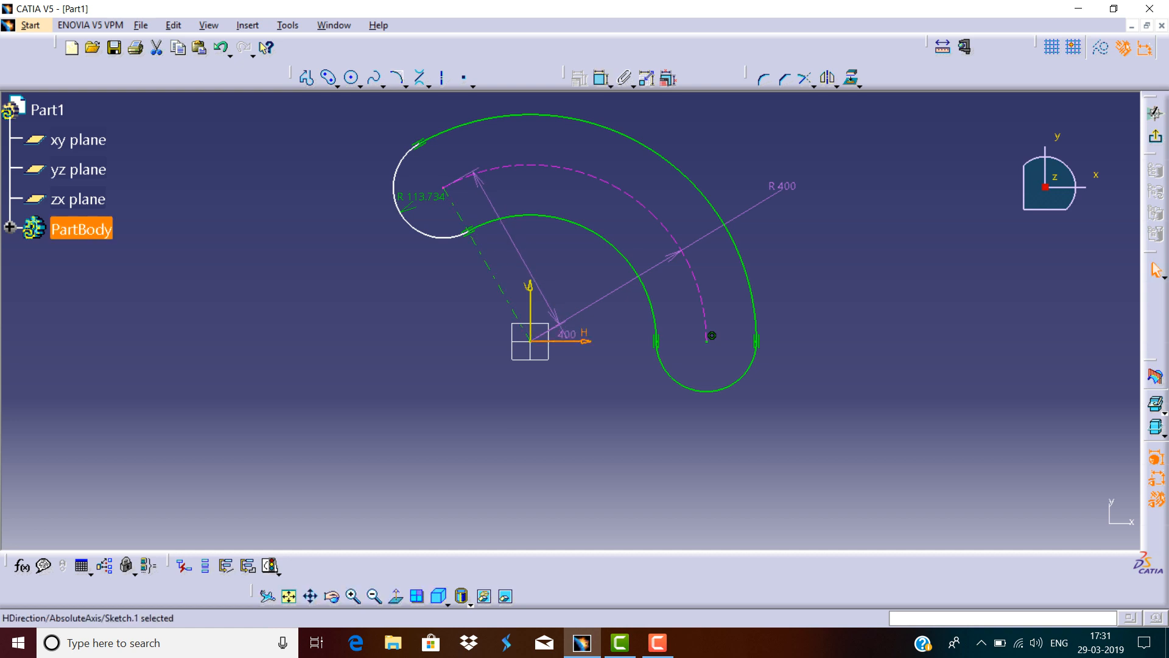
left_click(518, 247)
key("Delete")
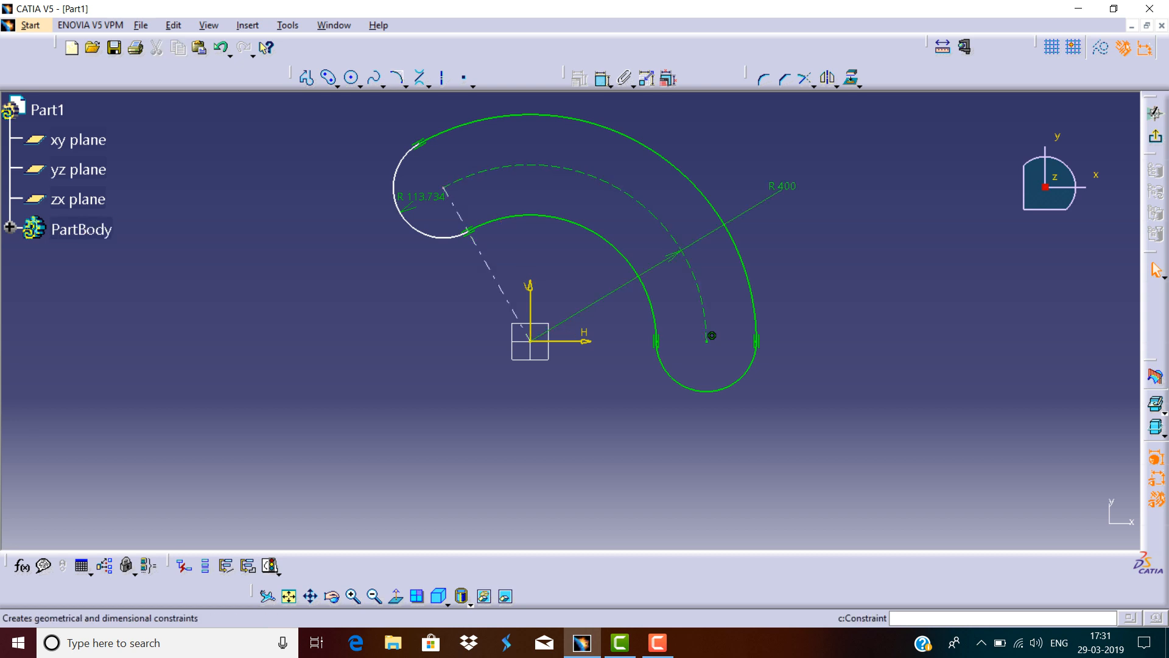
Dimension the angle between the new line and the horizontal axis and set it to 120 degrees.
left_click(603, 78)
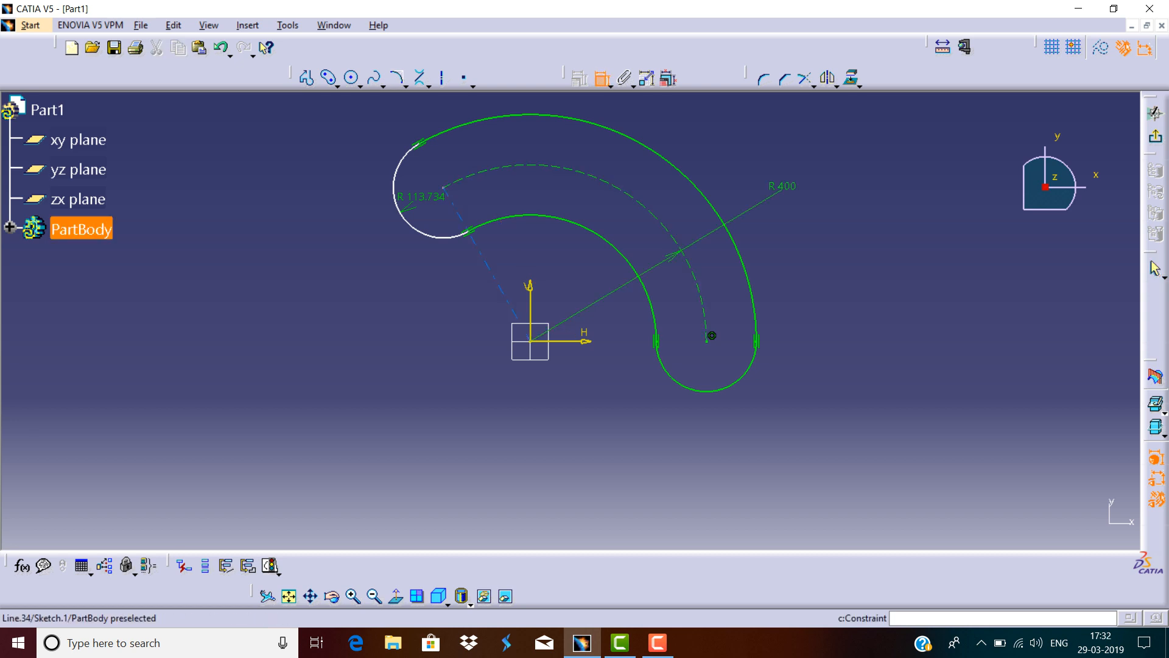
left_click(509, 299)
left_click(585, 340)
left_click(533, 266)
double_click(533, 258)
type("120")
key("Return")
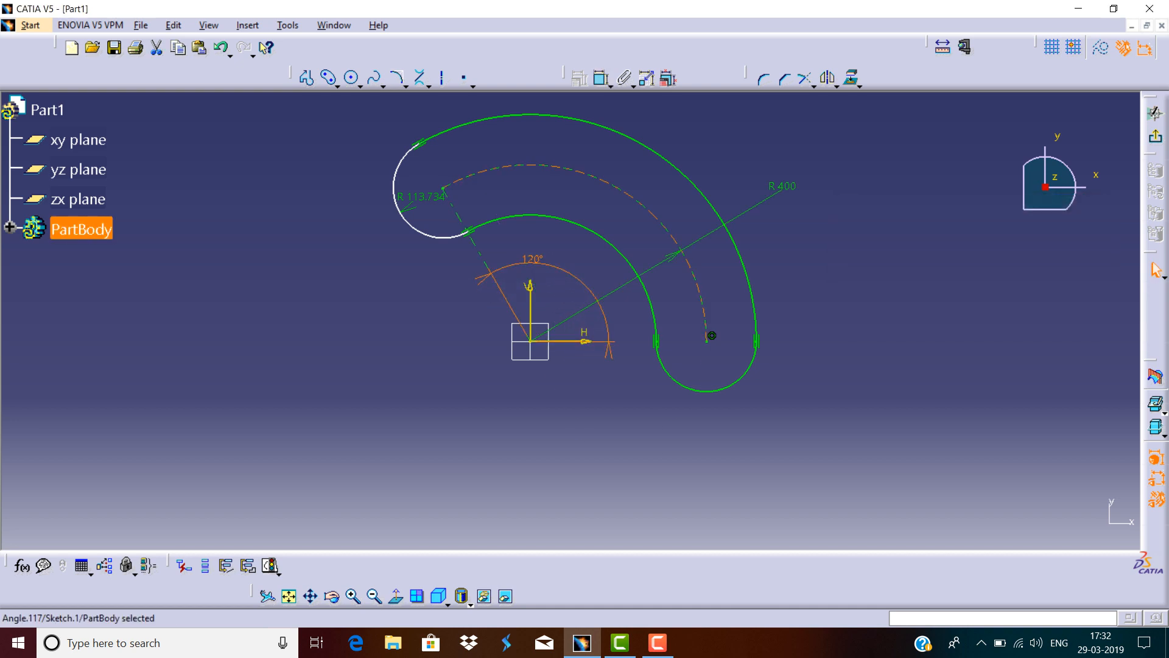
Drag the elongated hole's upper end cap to update its position, then deselect it.
left_click_drag(400, 212, 367, 207)
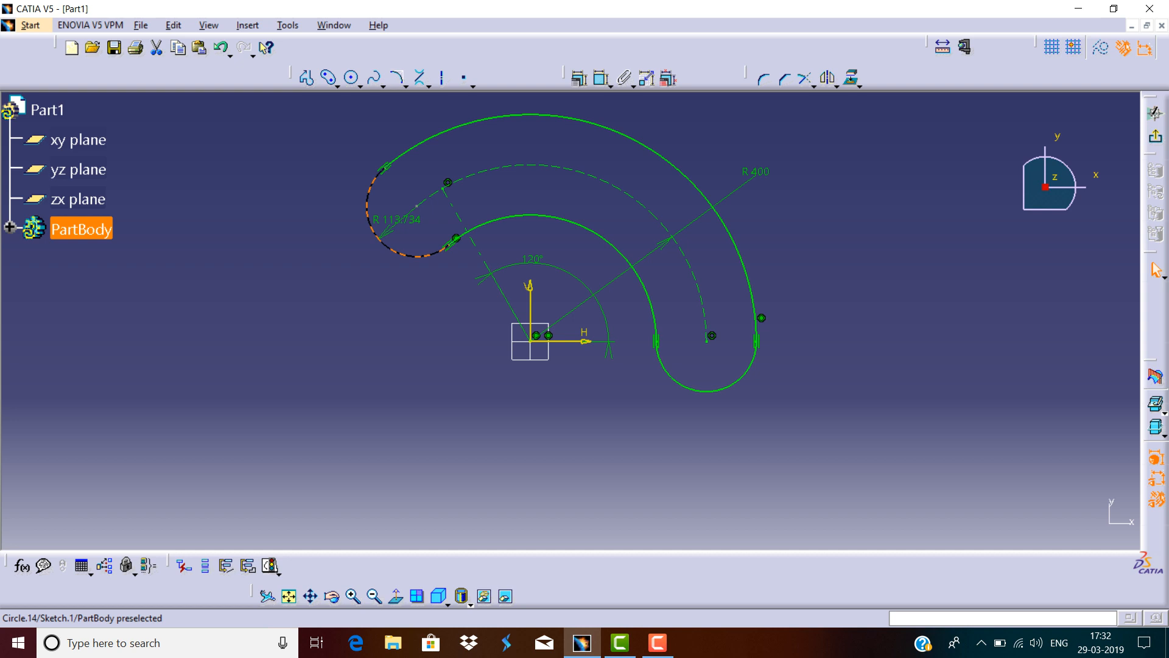
left_click(342, 191)
left_click(416, 205)
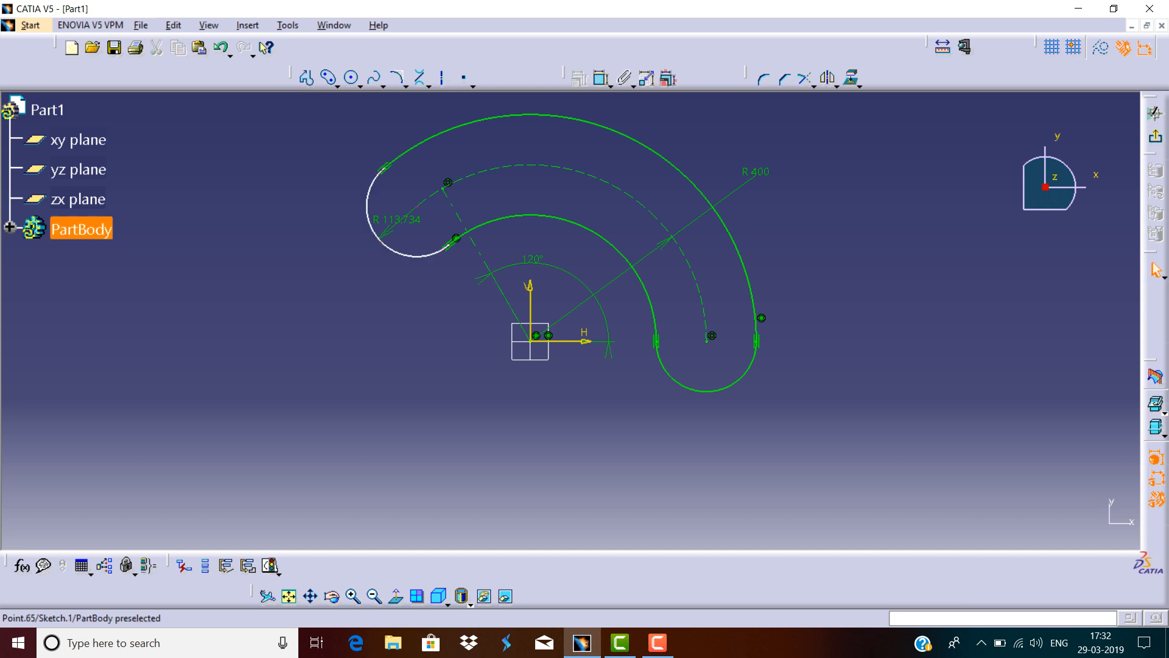
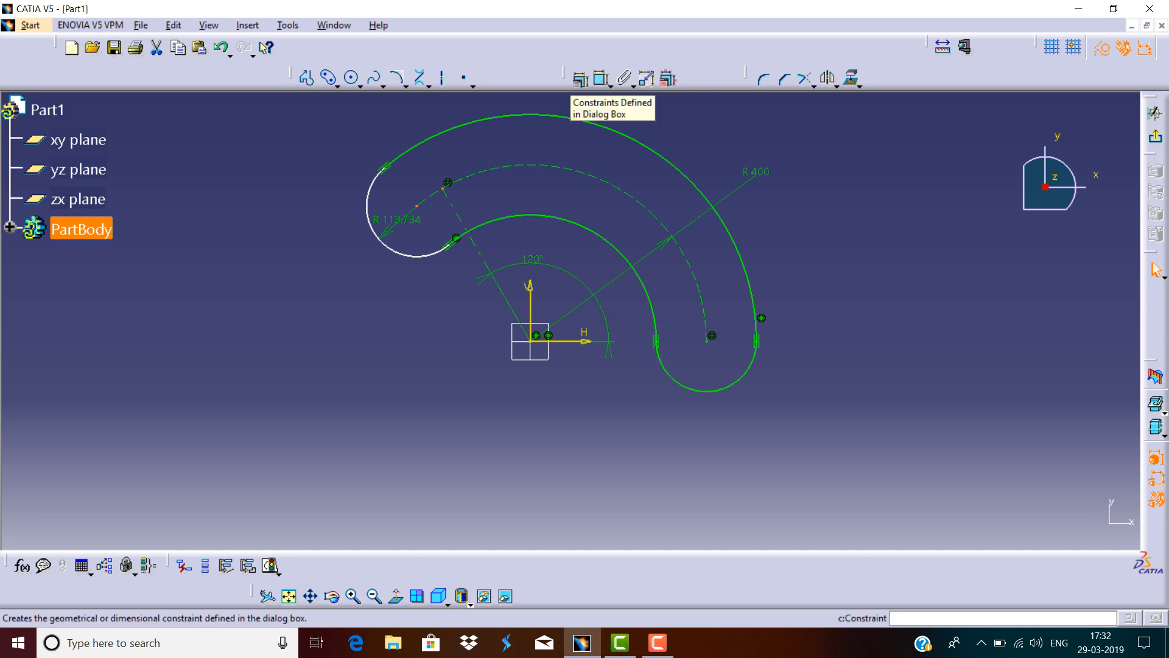
Apply a coincidence constraint to the selected elongated hole end cap through the constraint definition dialog.
left_click(580, 79)
left_click(1055, 380)
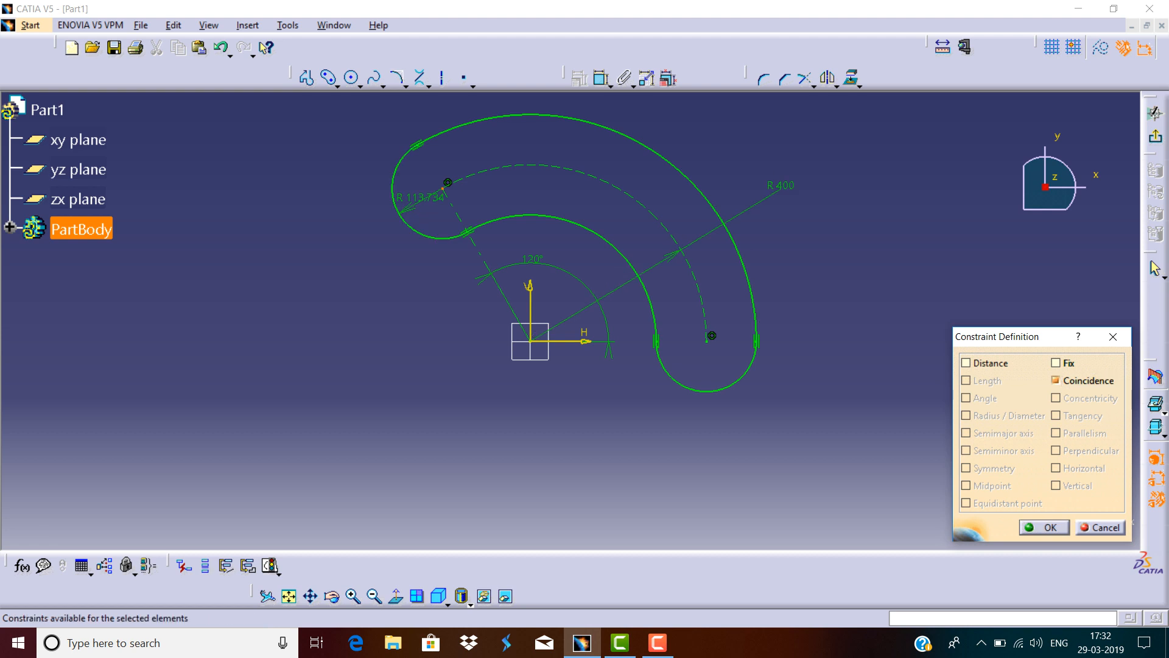
left_click(1044, 527)
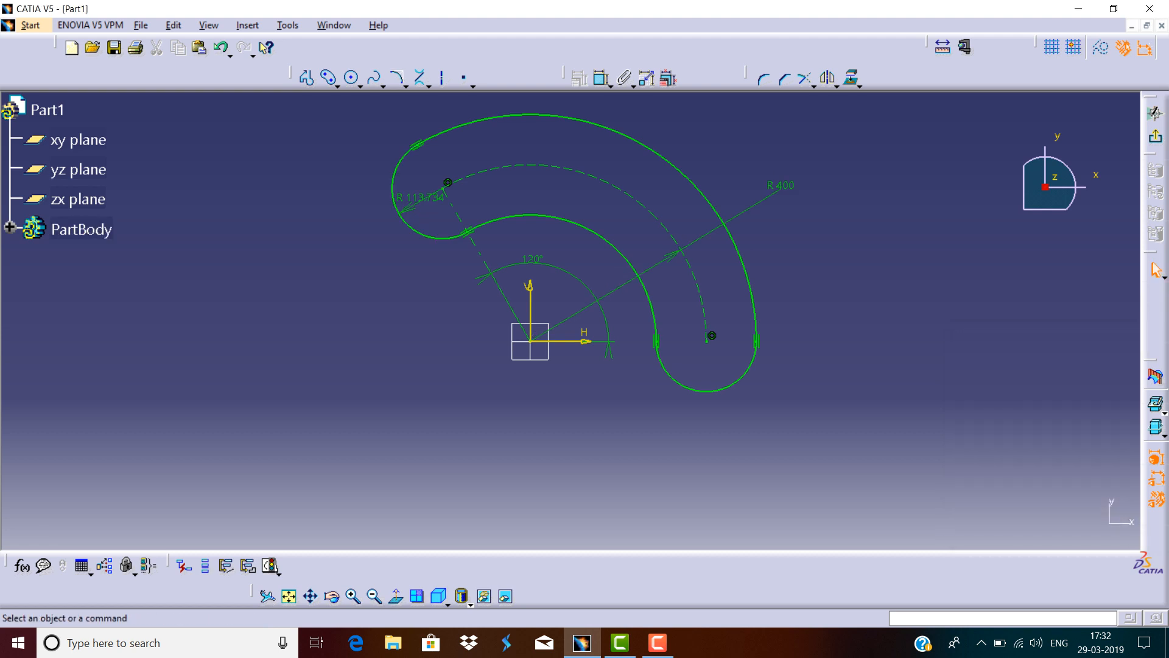
Select all the sketch geometry and delete it.
middle_click_drag(731, 244, 731, 305)
mouse_move(776, 155)
left_mouse_down()
mouse_move(653, 366)
mouse_move(393, 467)
left_mouse_up()
key("Delete")
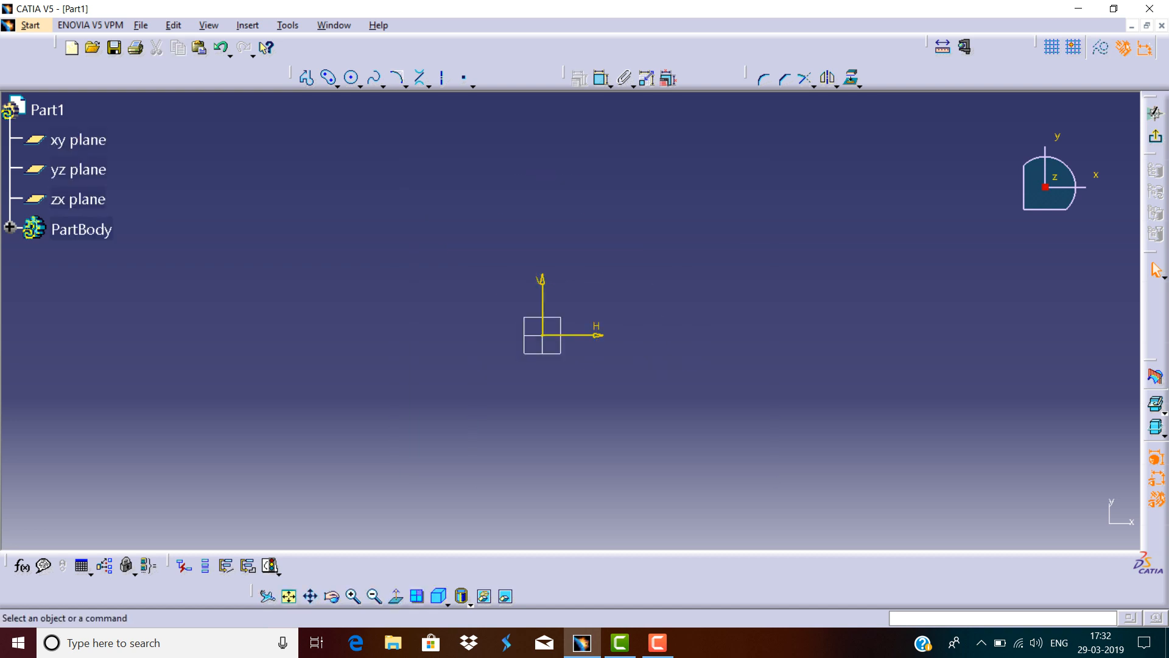
Draw a keyhole profile with its large end centred at the origin and its small end below.
left_click(336, 85)
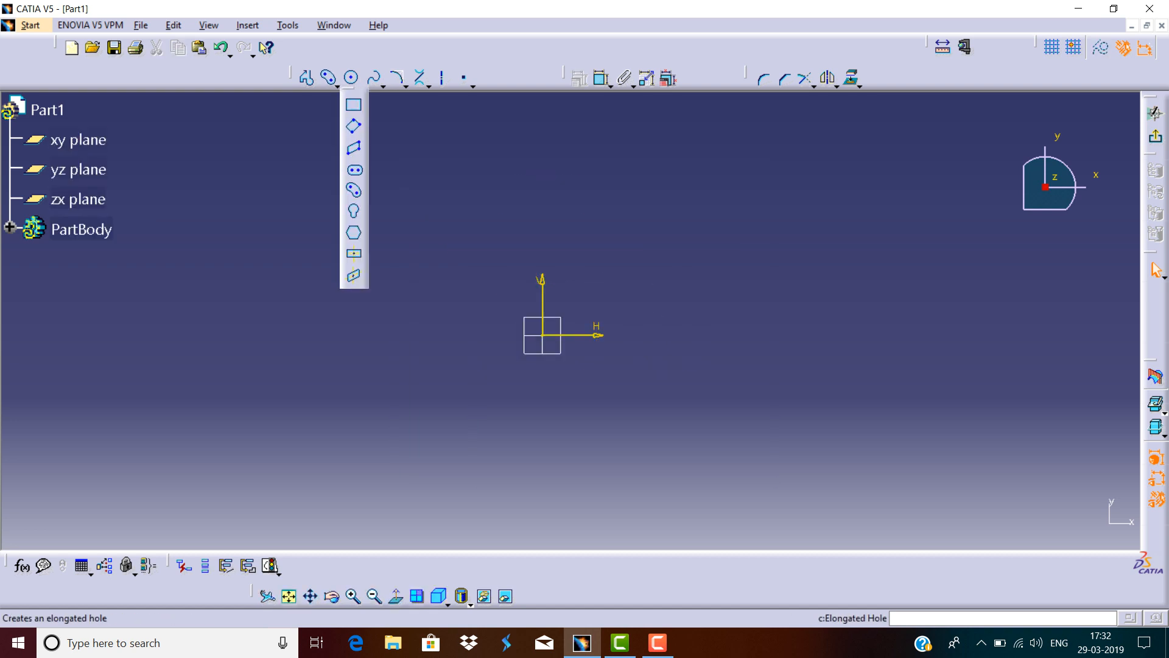
left_click(354, 232)
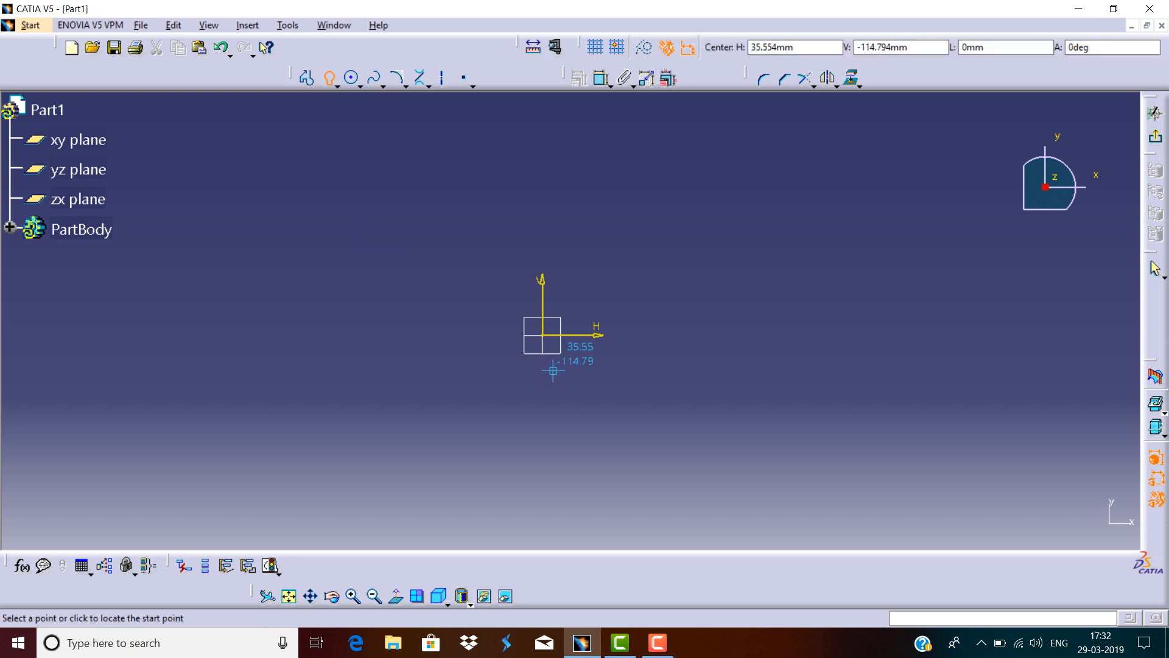
left_click(535, 324)
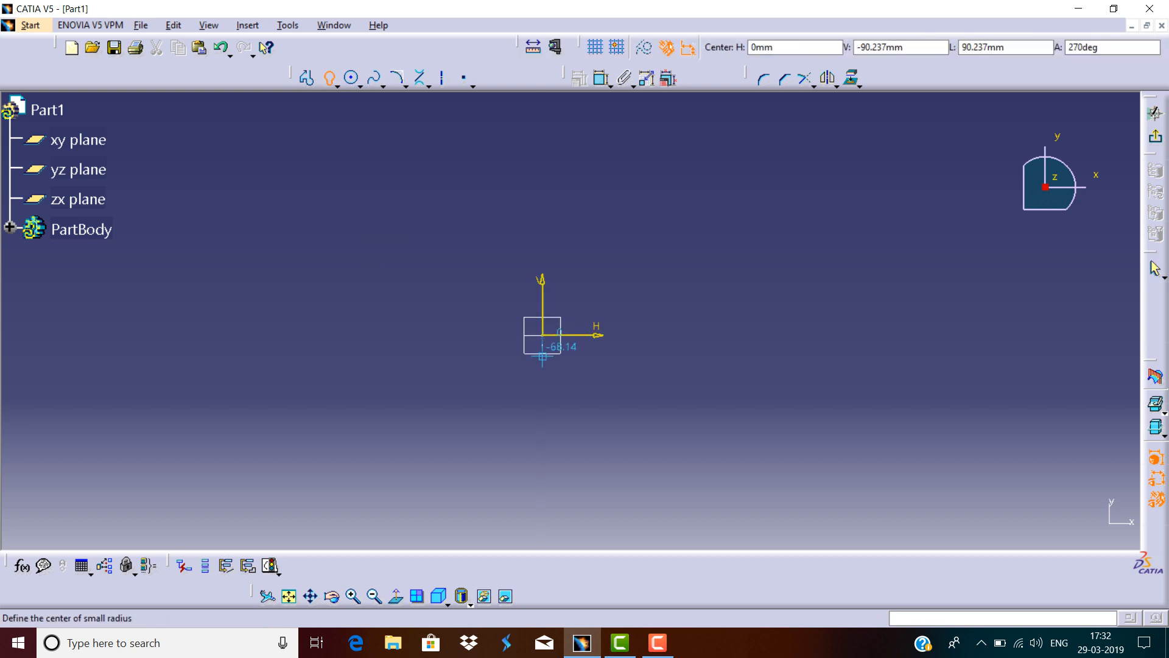
left_click(542, 430)
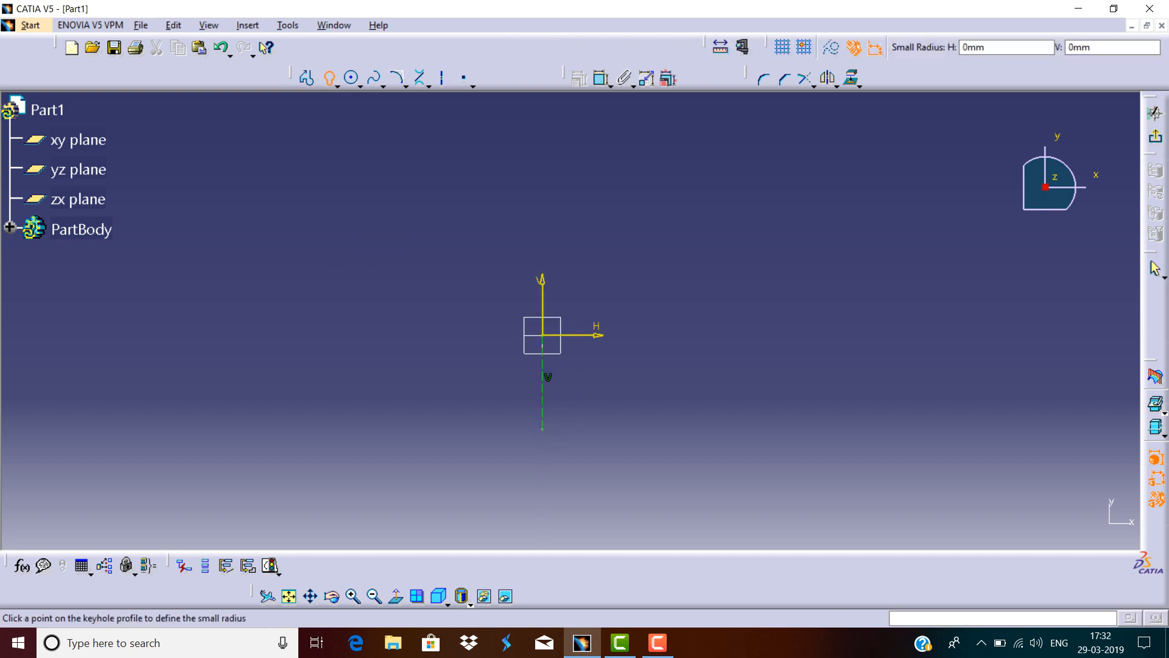
left_click(565, 424)
left_click(586, 334)
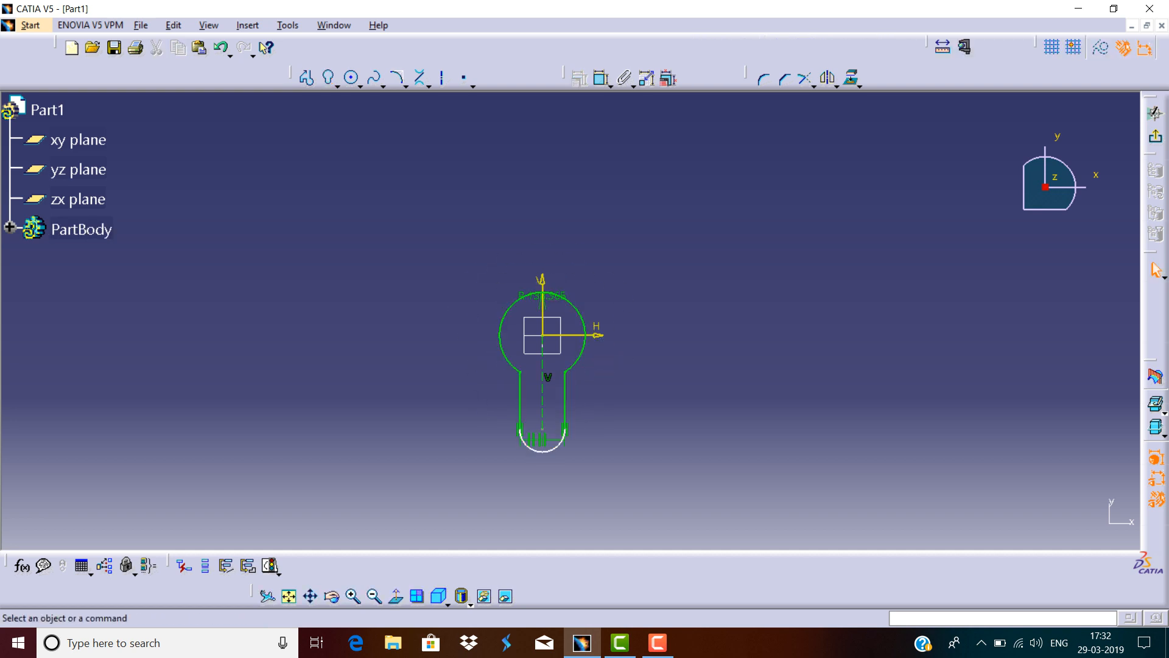
Select the whole keyhole profile and delete it.
left_click_drag(621, 234, 437, 492)
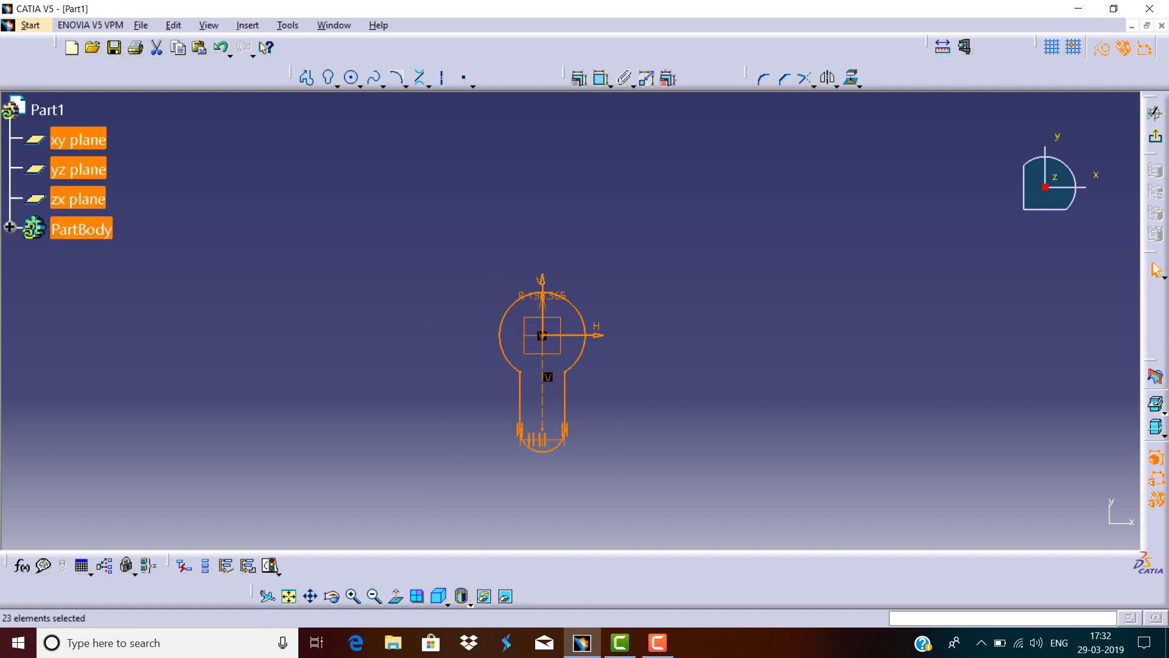
key("Delete")
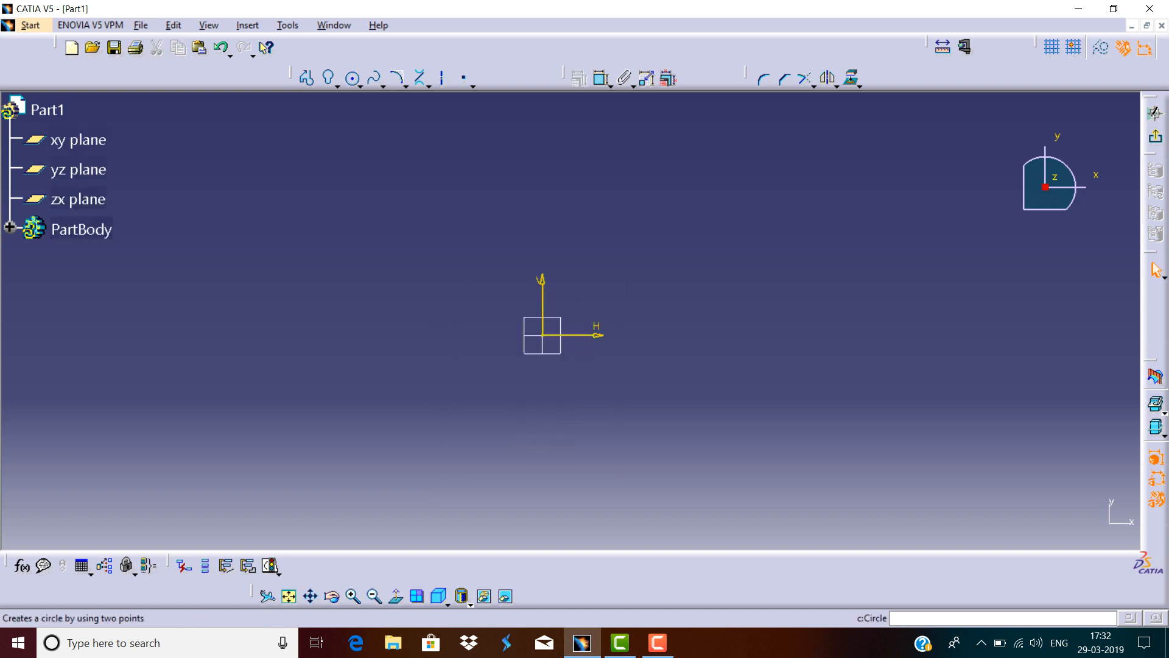
Draw a hexagon centred at the origin with its top edge about 408 mm above the centre.
left_click(337, 86)
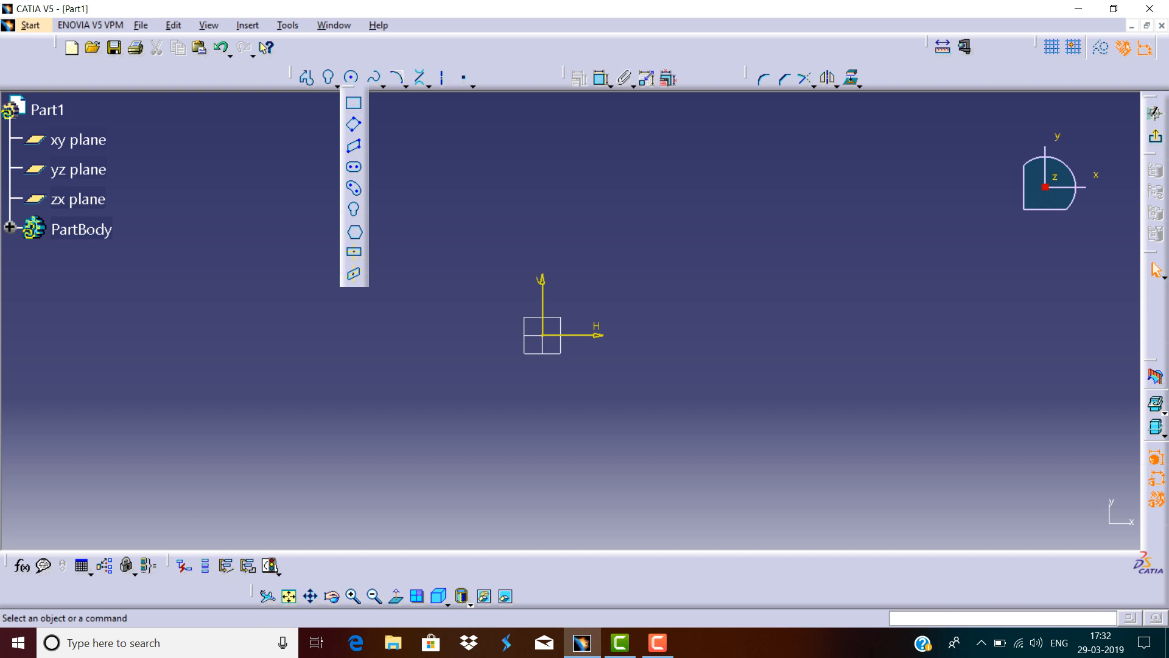
left_click(354, 232)
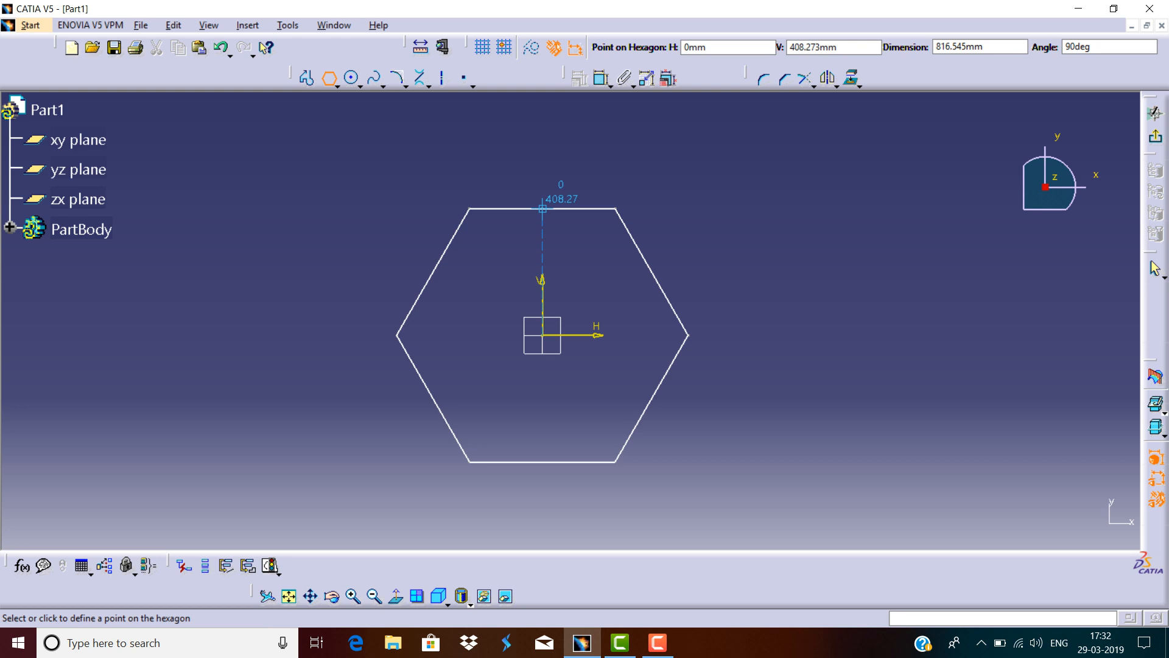
left_click(542, 208)
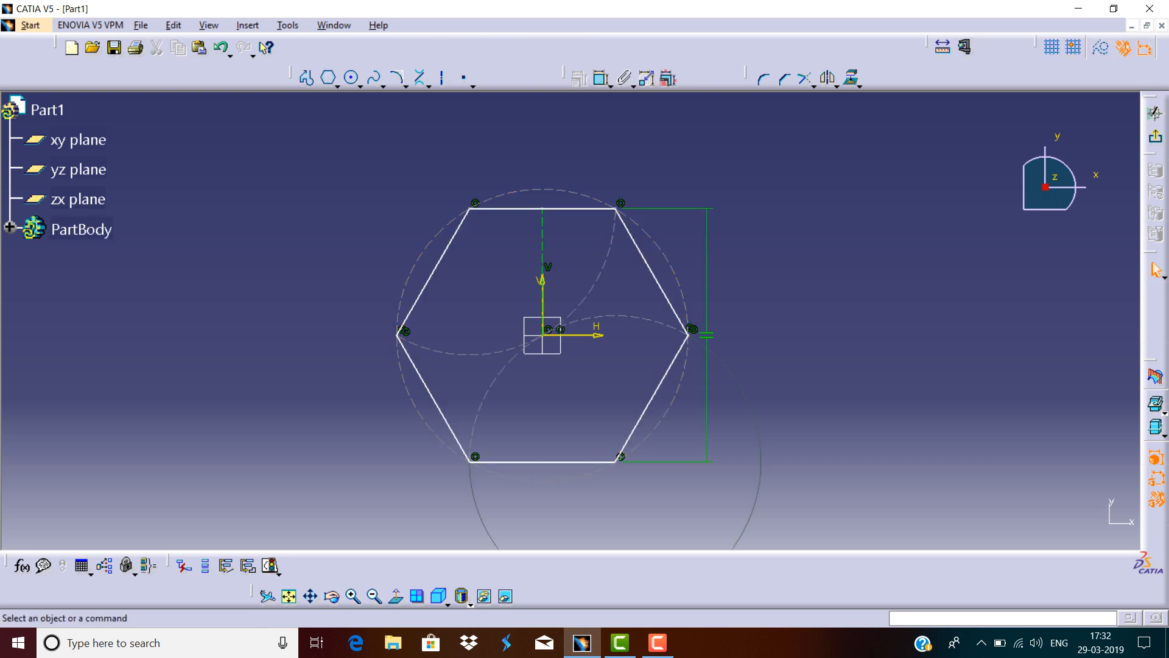
Dimension the hexagon's construction circle diameter and set it to 1000 mm.
left_click(602, 78)
left_click(626, 214)
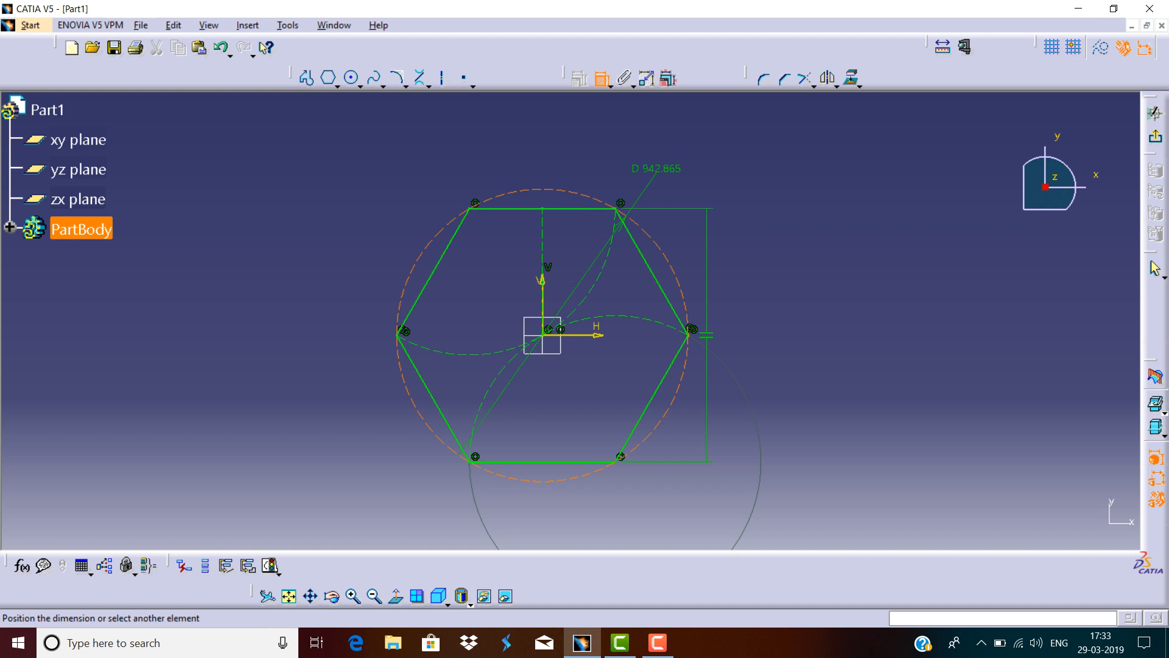
left_click(671, 167)
double_click(671, 166)
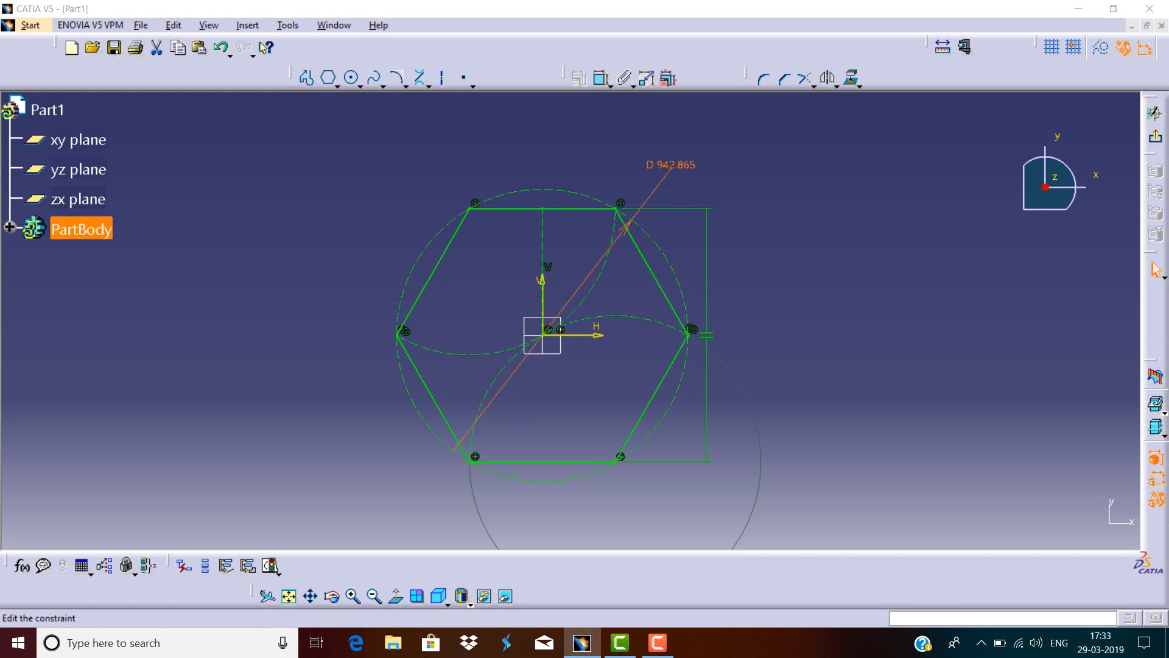
key("Return")
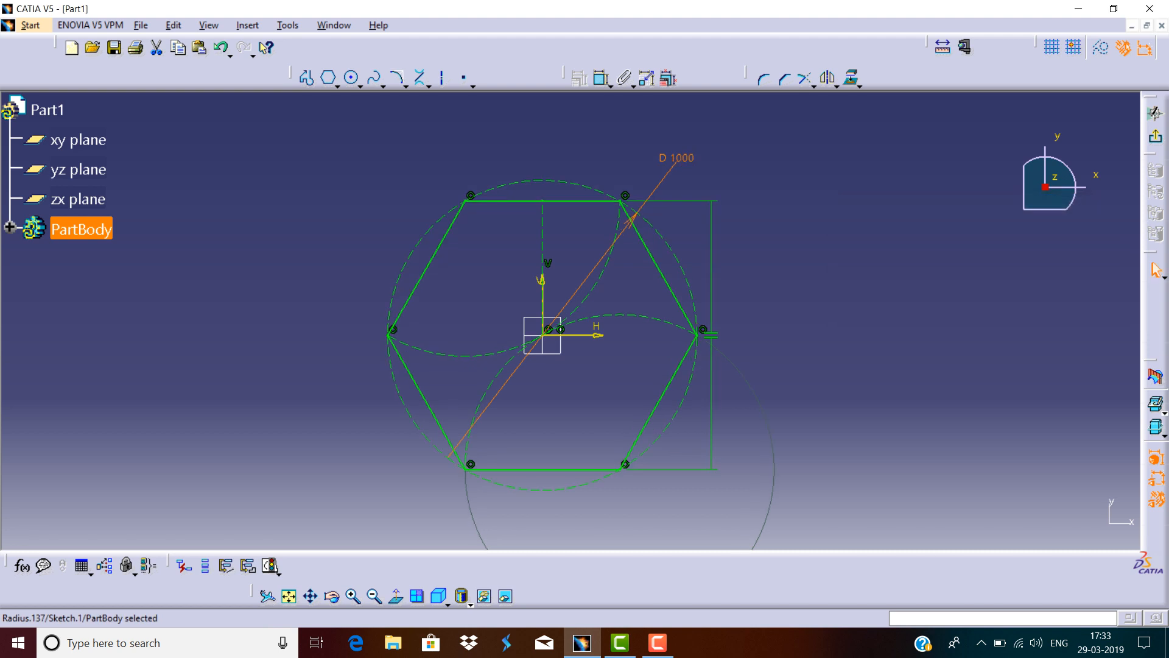
Delete the construction circle's diameter dimension.
key("Escape")
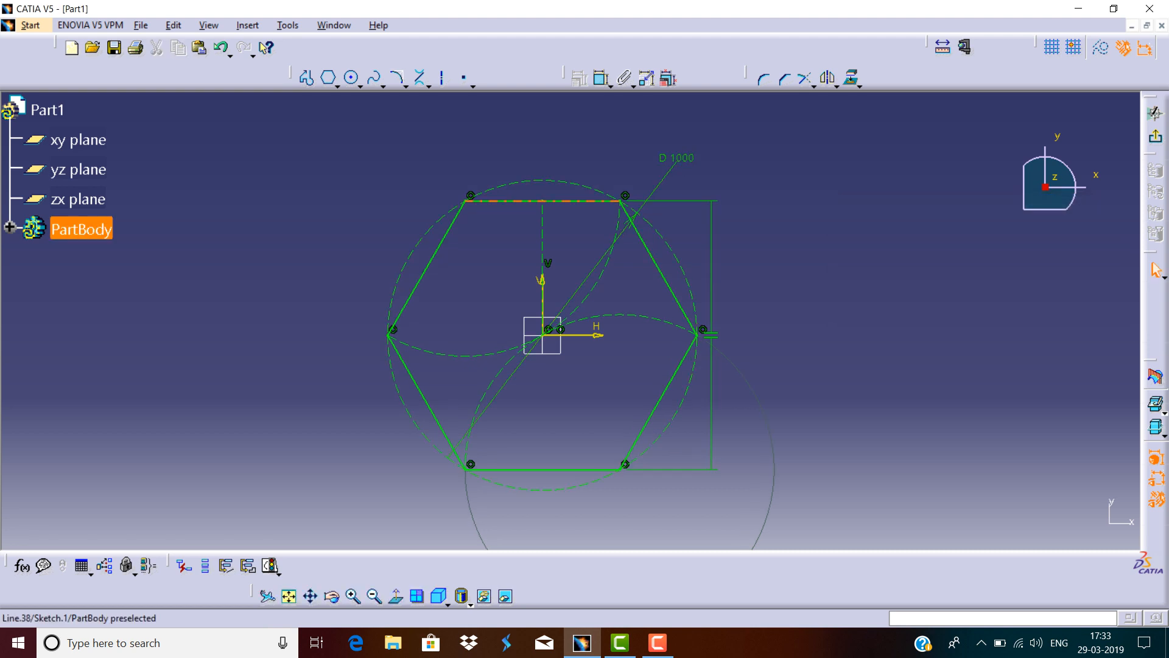
left_click(667, 158)
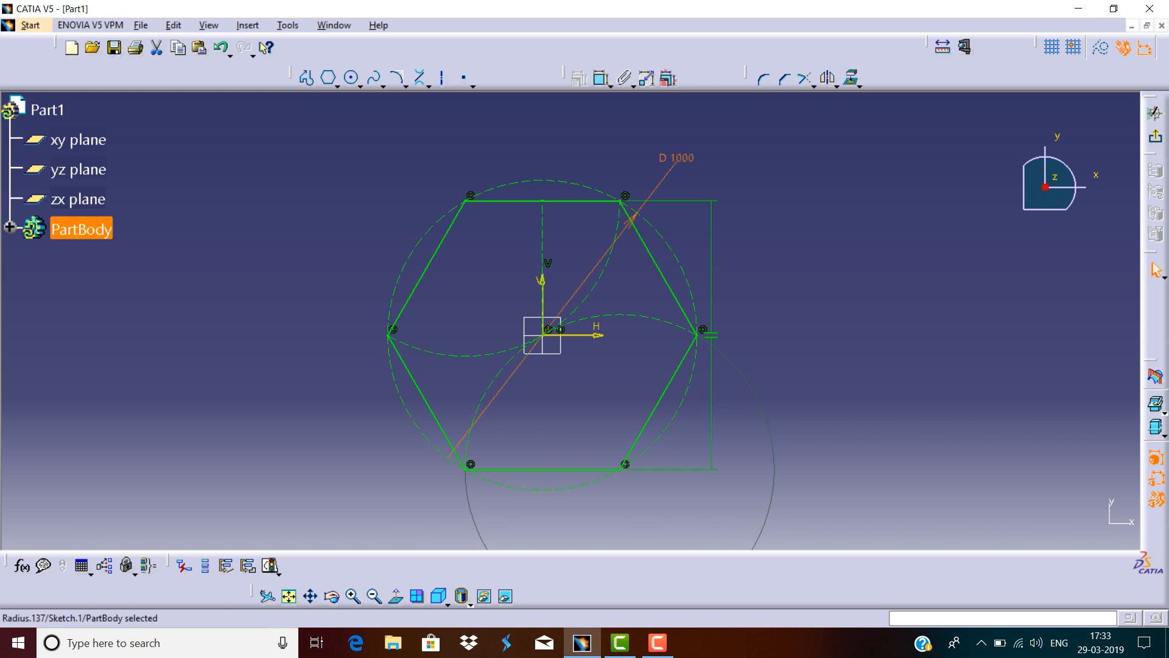
key("Delete")
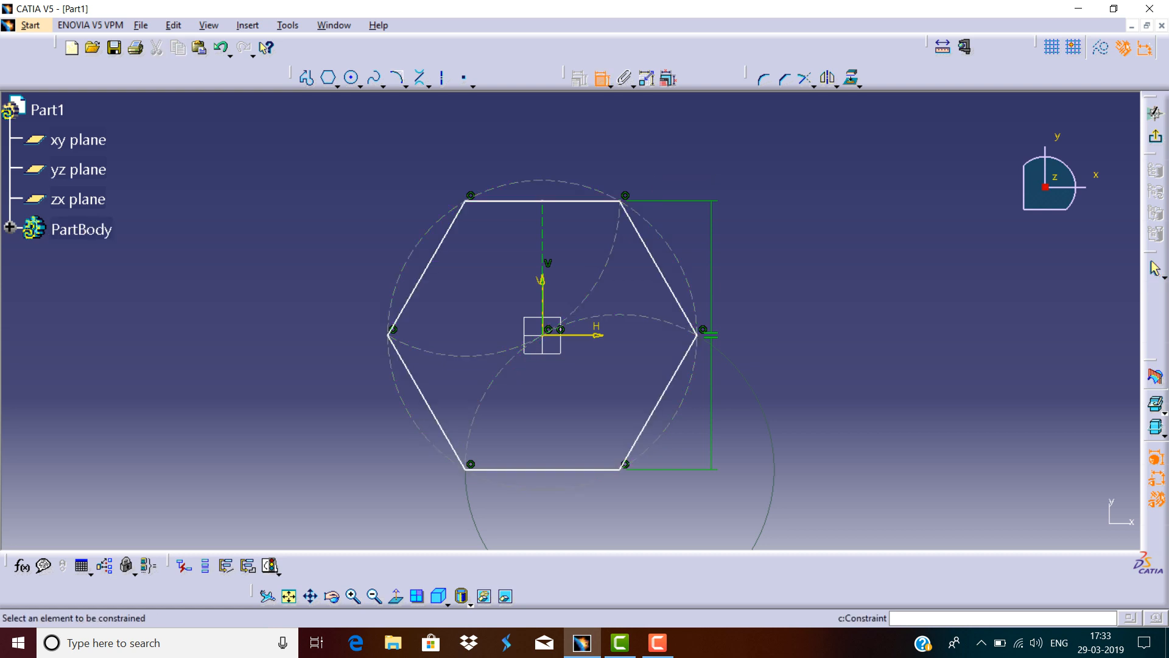
Dimension the distance between the hexagon's top and bottom edges and set it to 500 mm.
left_click(542, 201)
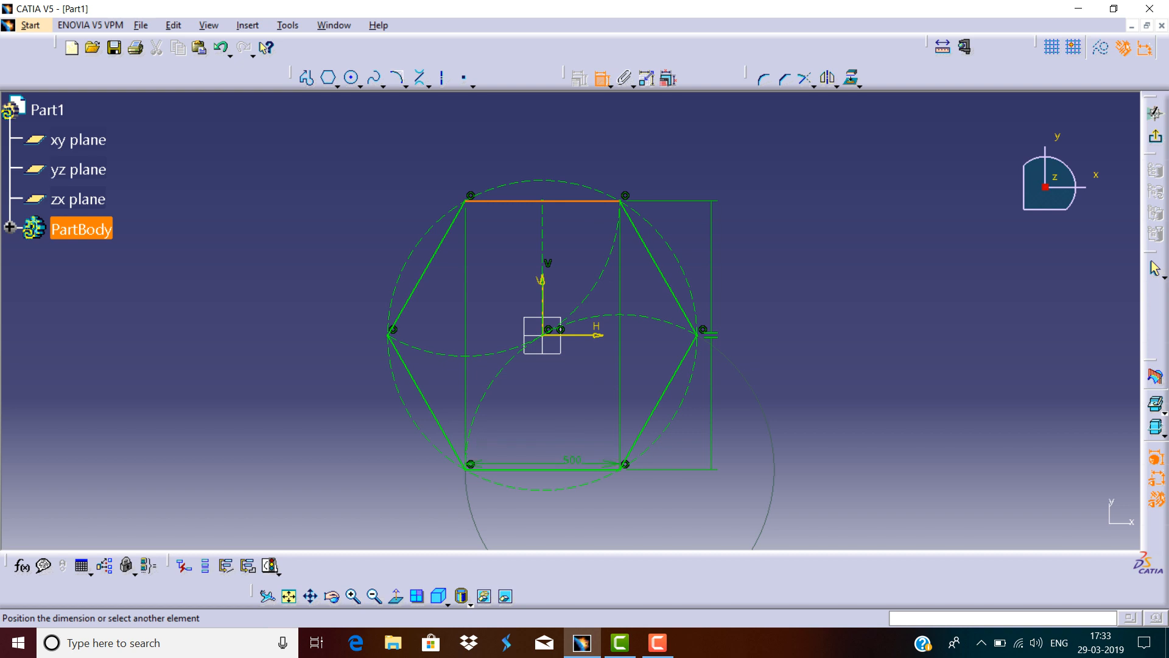
left_click(573, 469)
left_click(773, 358)
double_click(773, 357)
type("500")
key("Return")
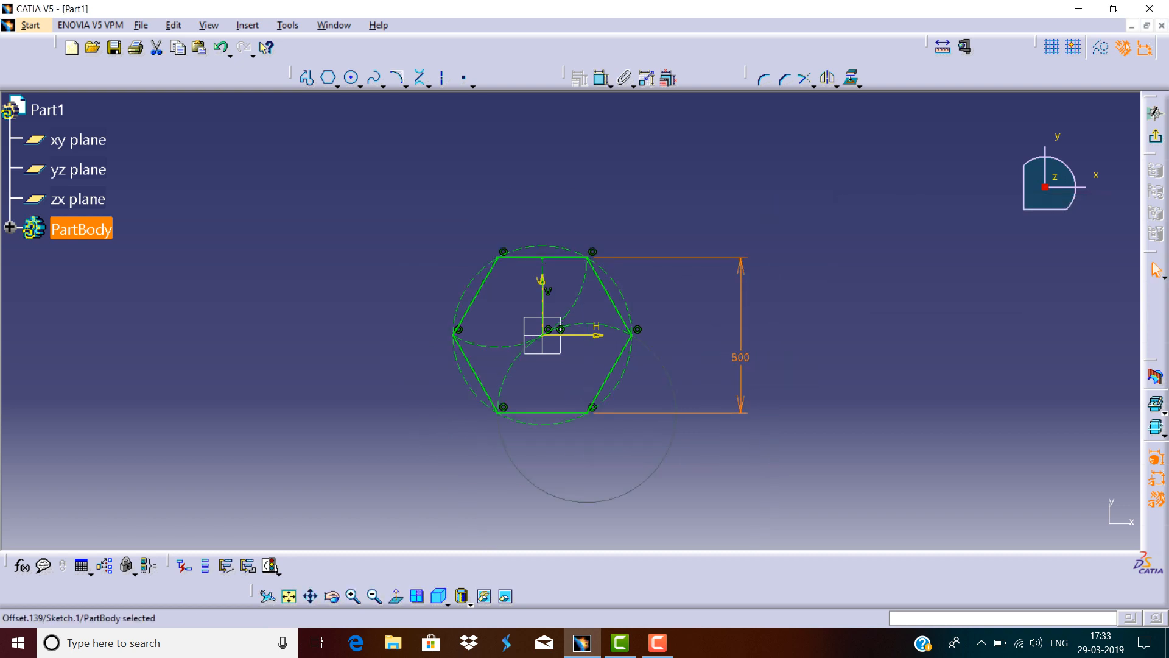
Delete the 500 mm distance dimension between the hexagon's edges.
left_click(741, 357)
key("Delete")
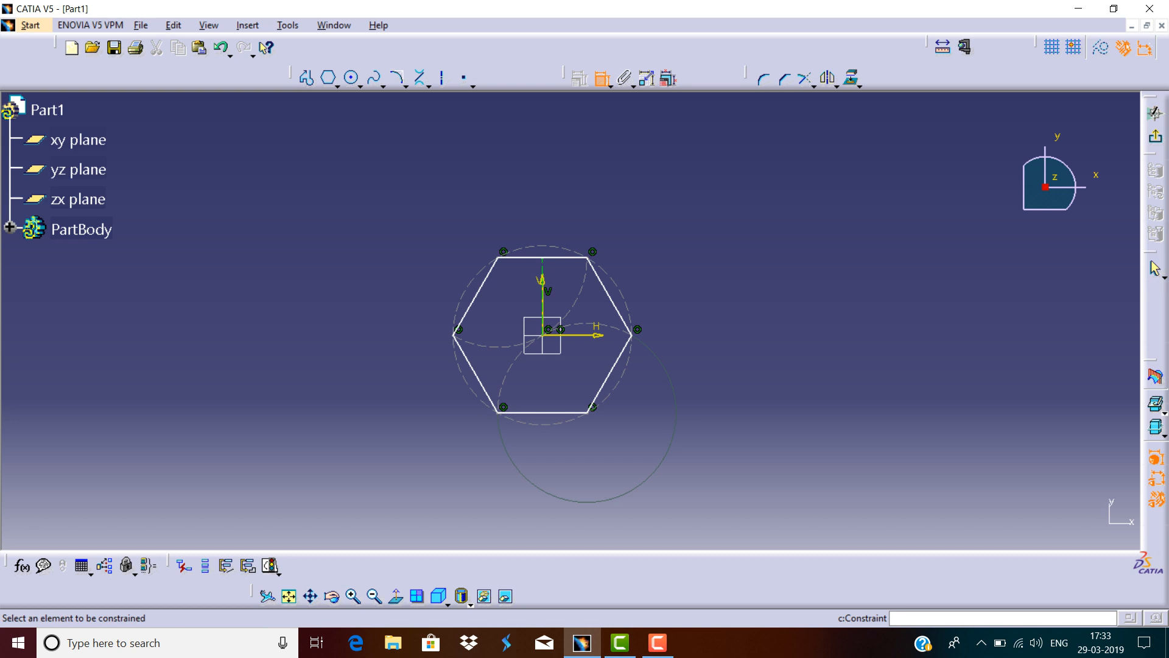
Dimension the hexagon's top edge length and set it to 200 mm.
left_click(542, 258)
left_click(542, 210)
double_click(561, 209)
type("200mm")
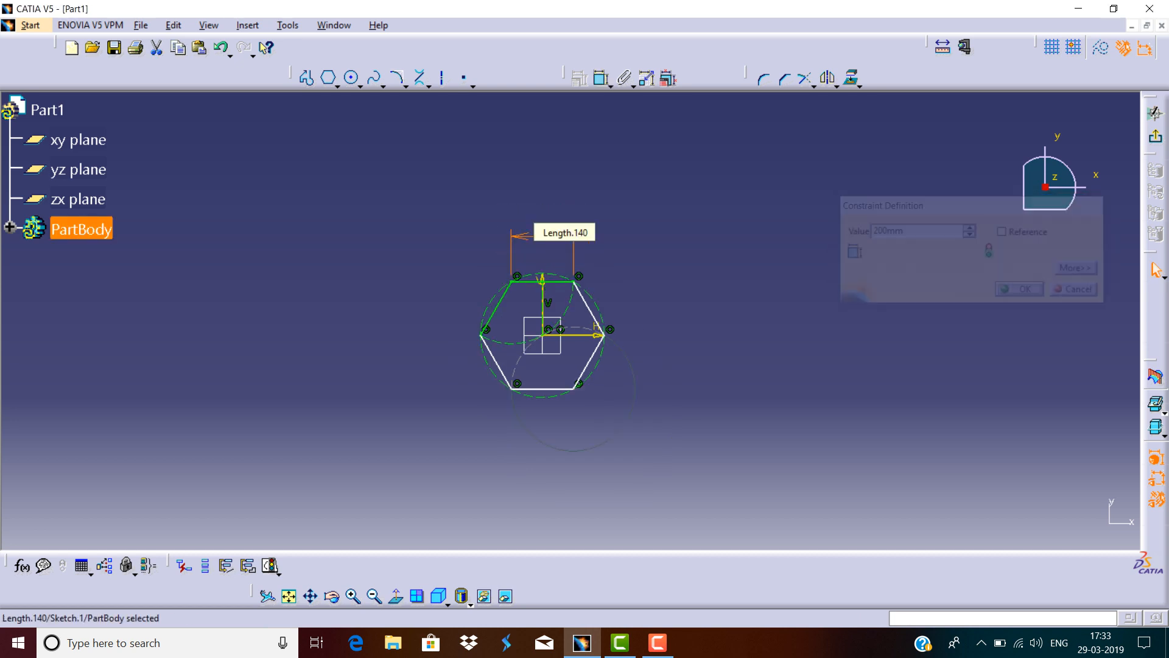
key("Return")
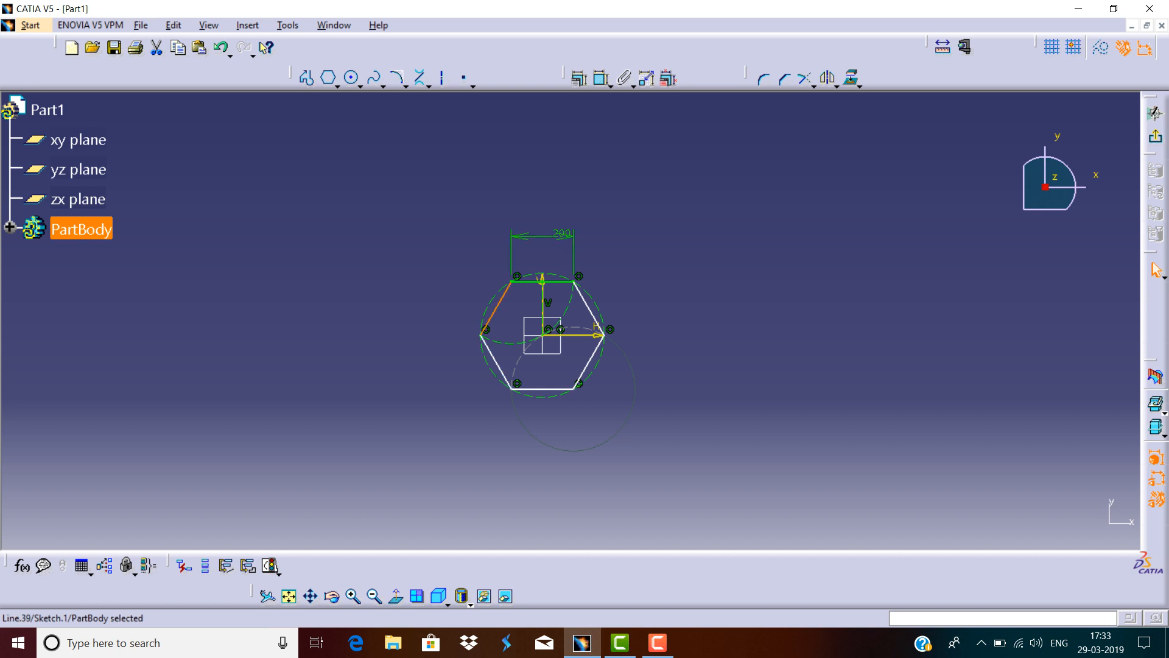
Dimension the angle between the hexagon's top edge and its upper-left edge.
left_click(602, 78)
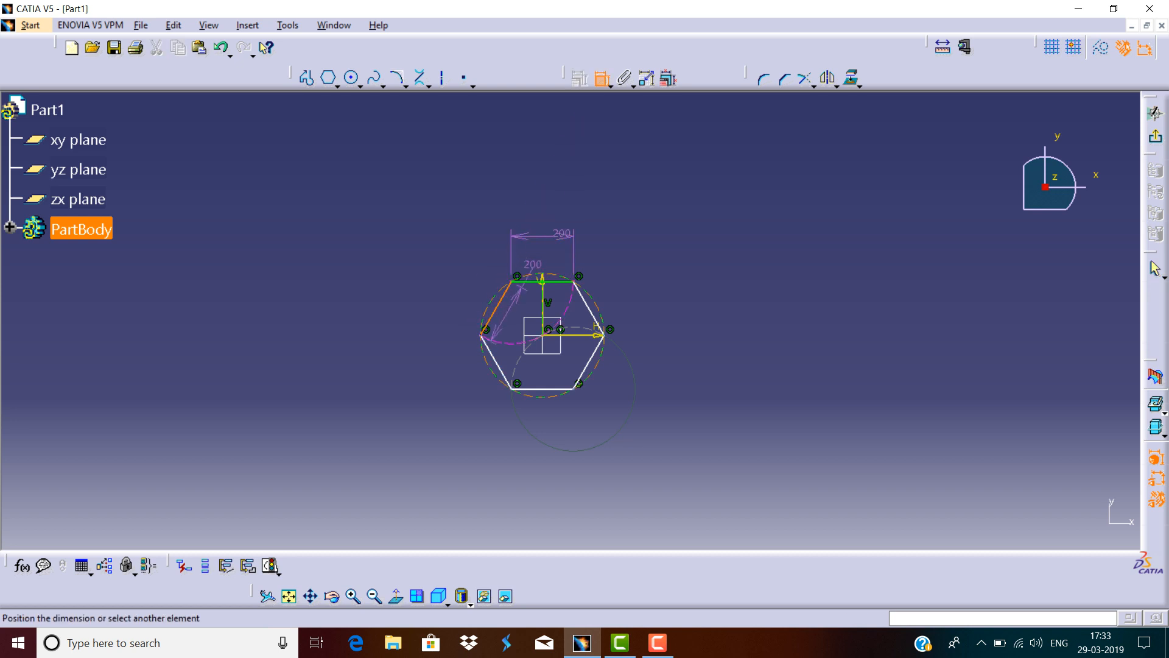
left_click(527, 282)
left_click(528, 296)
middle_click_drag(528, 296, 527, 232, "ctrl")
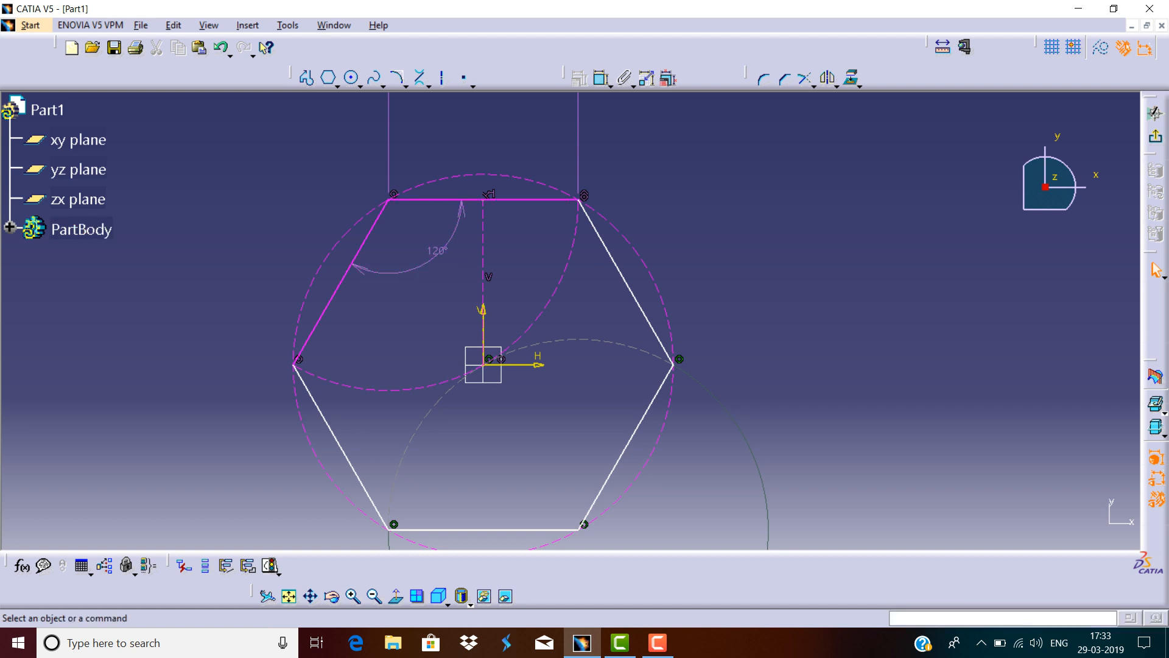
Delete the hexagon's angle dimension.
left_click(436, 251)
key("Delete")
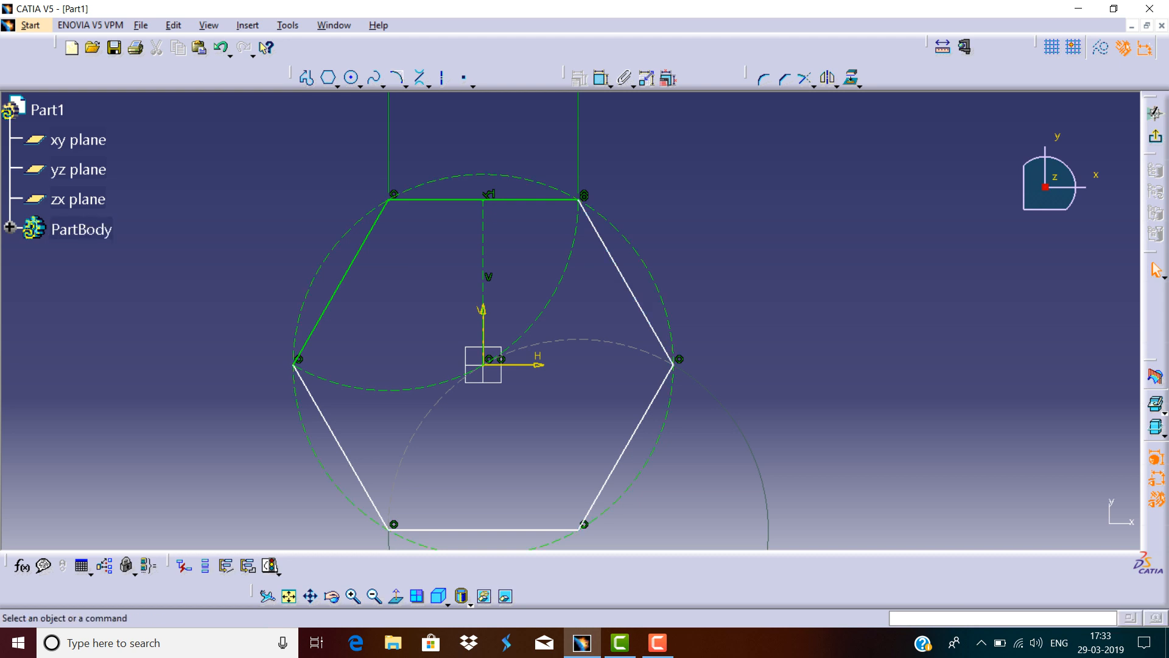
Select the entire hexagon sketch and delete it.
middle_click_drag(634, 232, 634, 329)
left_click_drag(698, 184, 405, 464)
key("Delete")
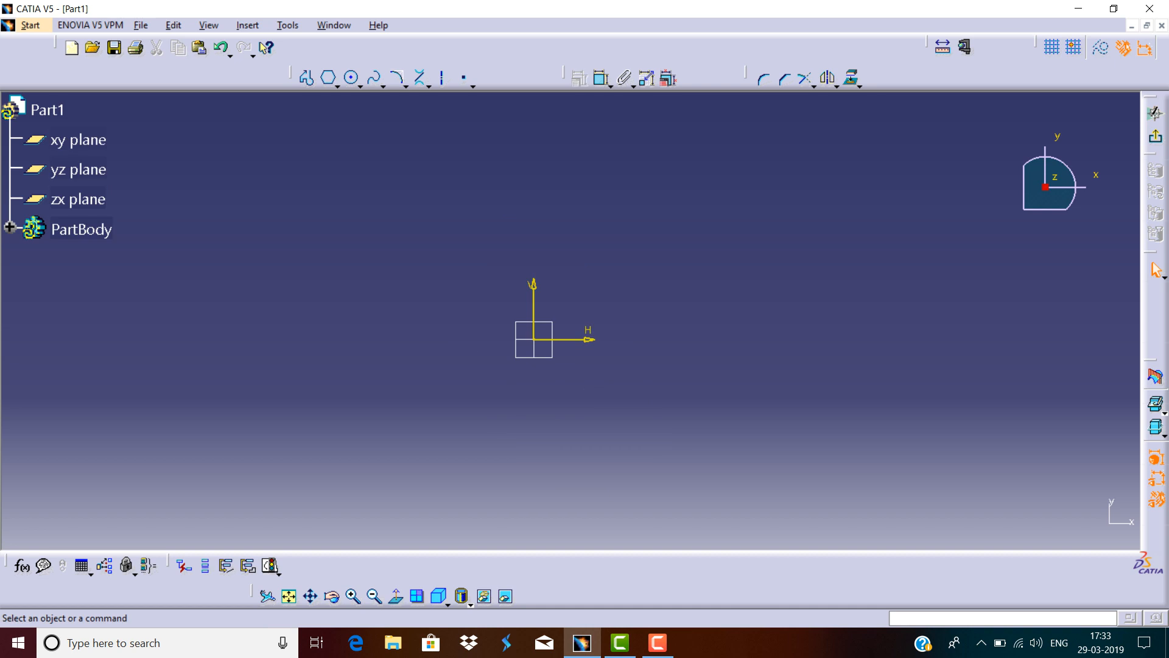
Draw a centred rectangle at the origin about 841 mm wide and 441 mm high.
left_click(337, 86)
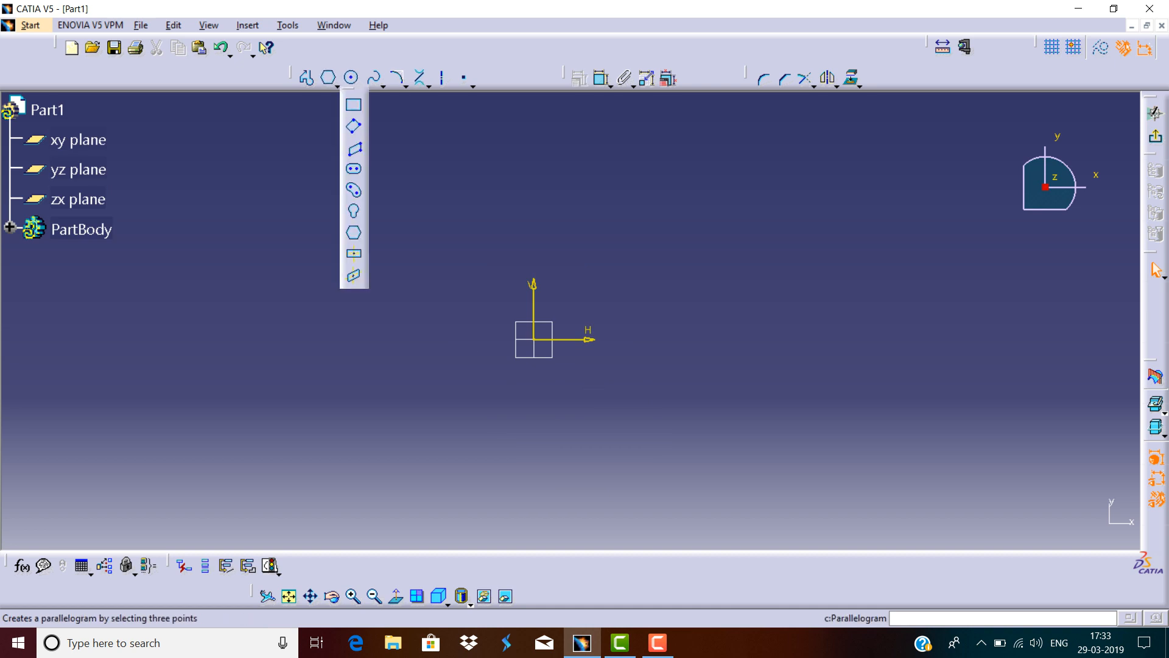
left_click(355, 254)
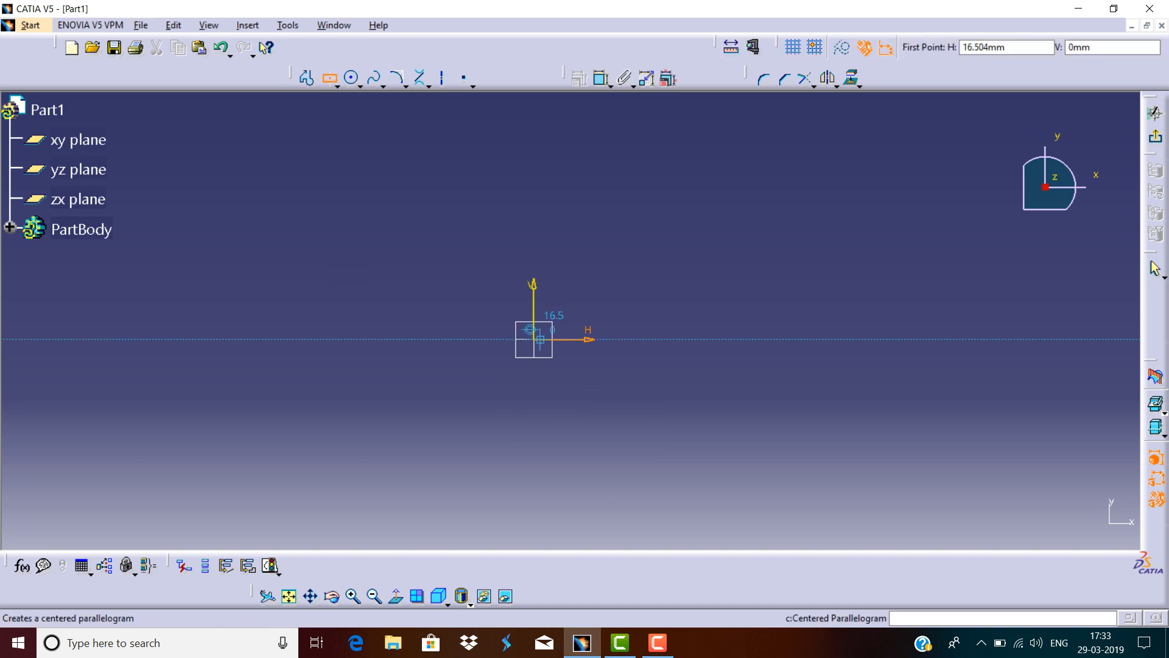
left_click(533, 340)
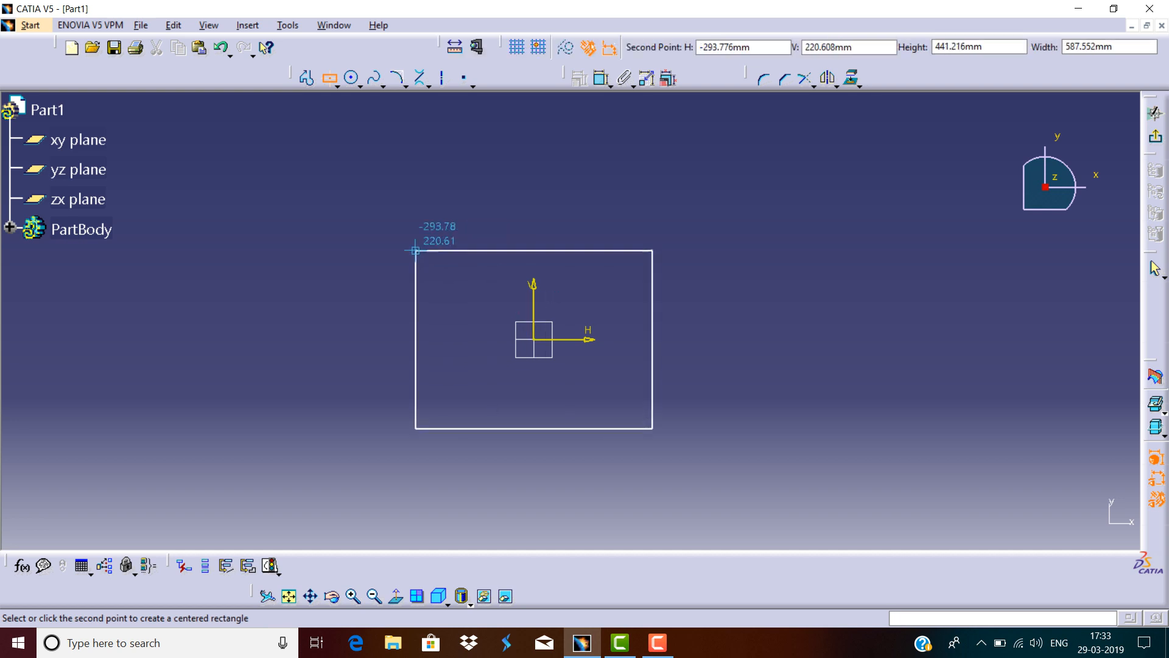
left_click(364, 250)
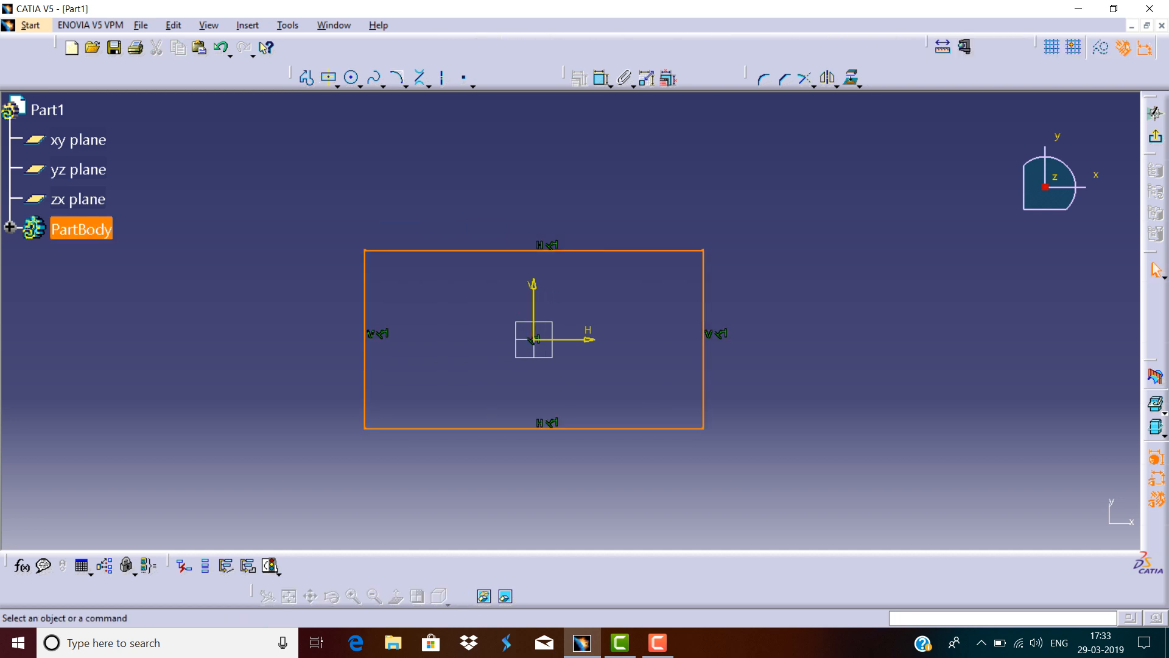
Dimension the rectangle's top edge width, placing the dimension above the rectangle.
left_click(601, 78)
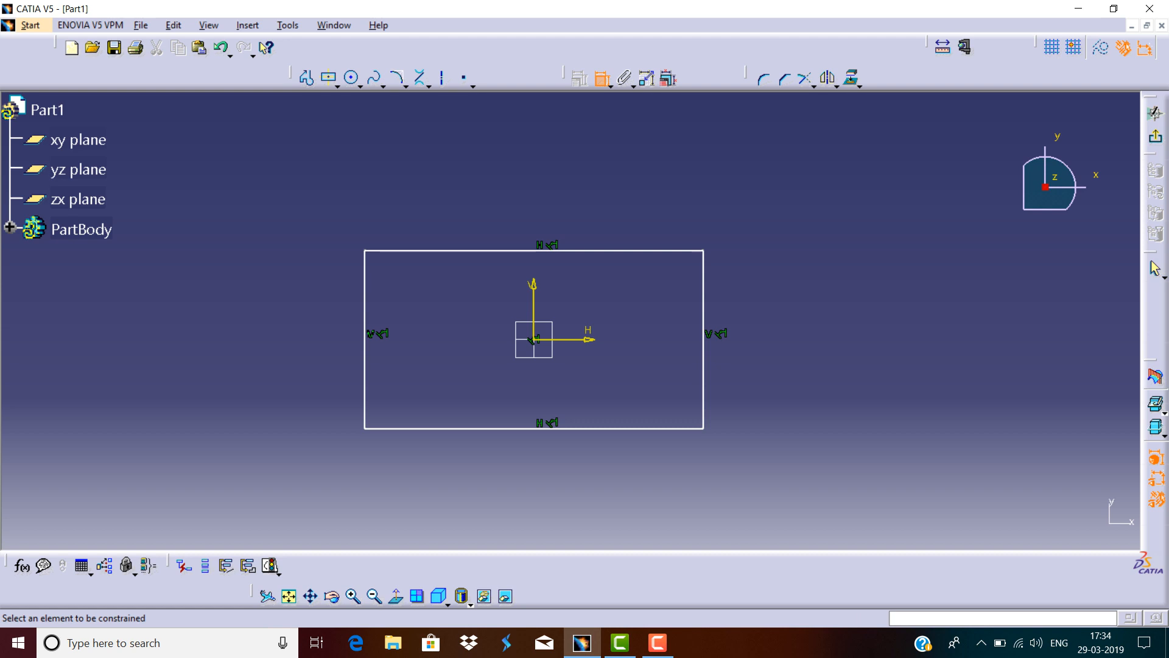
left_click(614, 250)
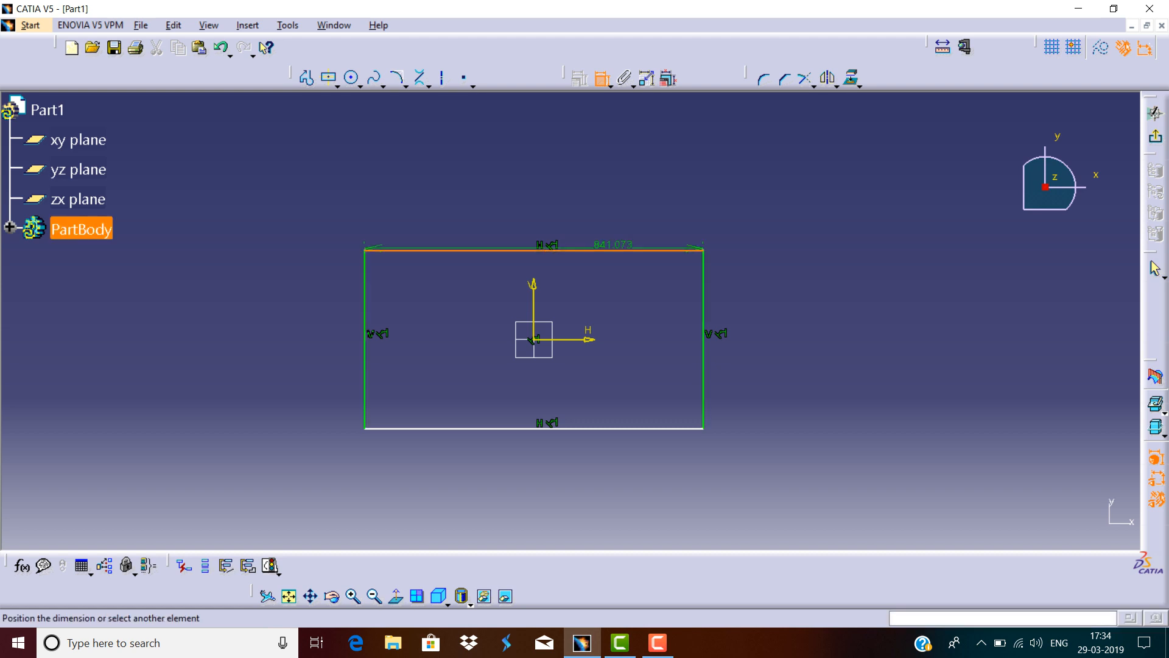
left_click(615, 221)
left_click(602, 77)
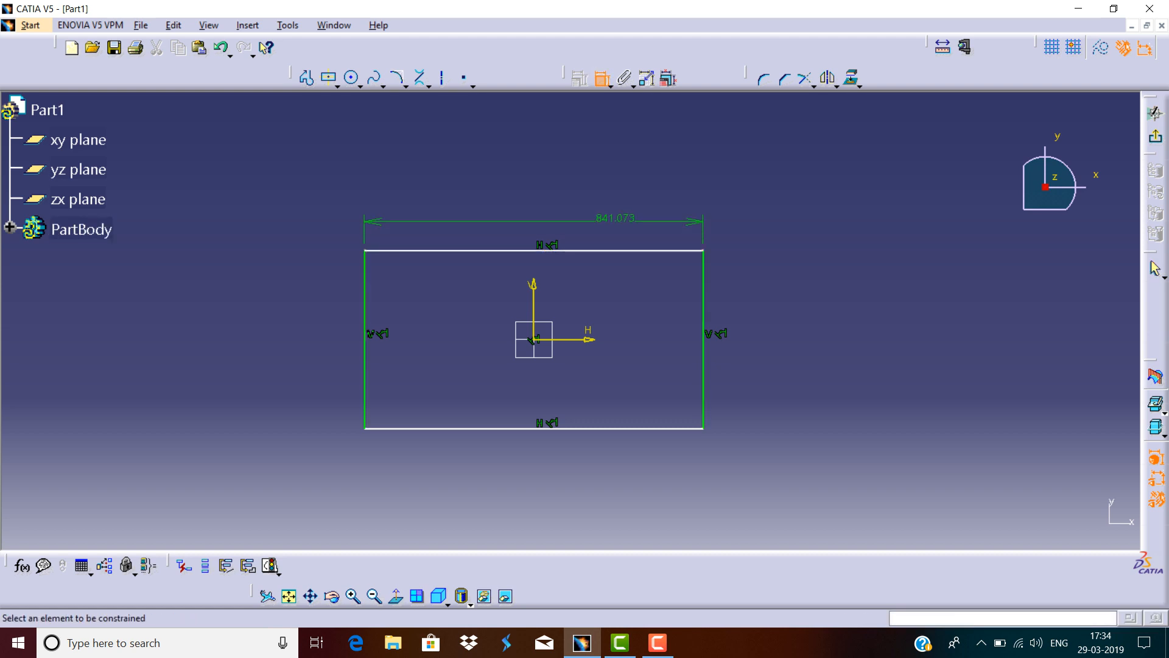
Dimension the rectangle's right edge and set its height to 400 mm.
left_click(704, 270)
left_click(754, 292)
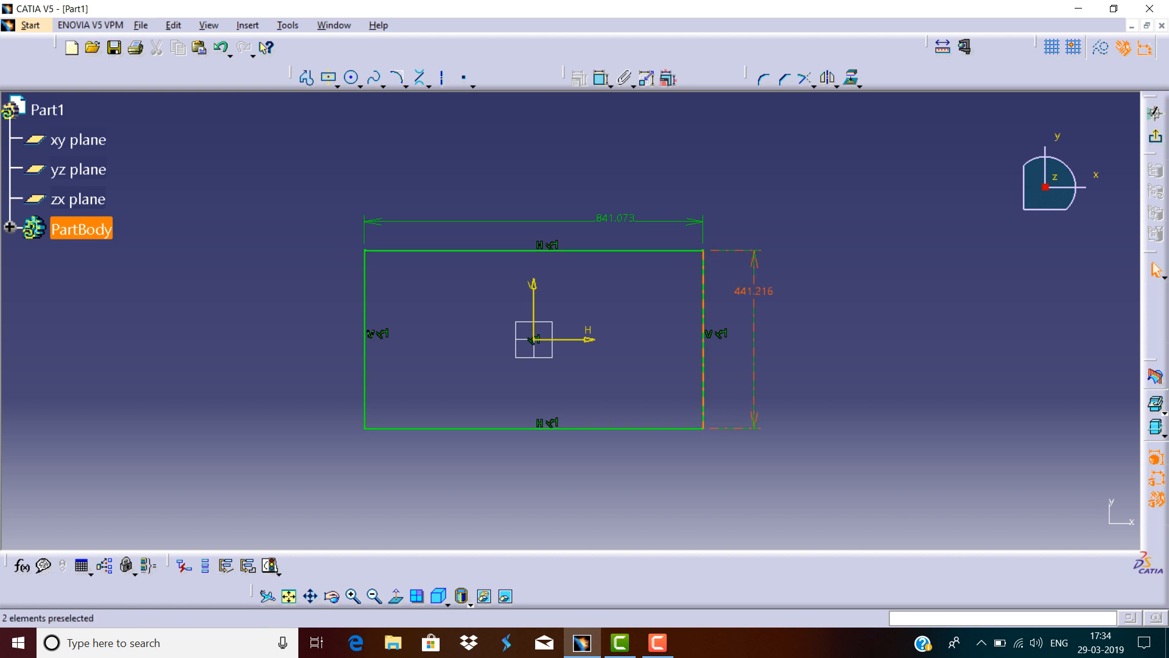
double_click(753, 291)
type("400")
key("Return")
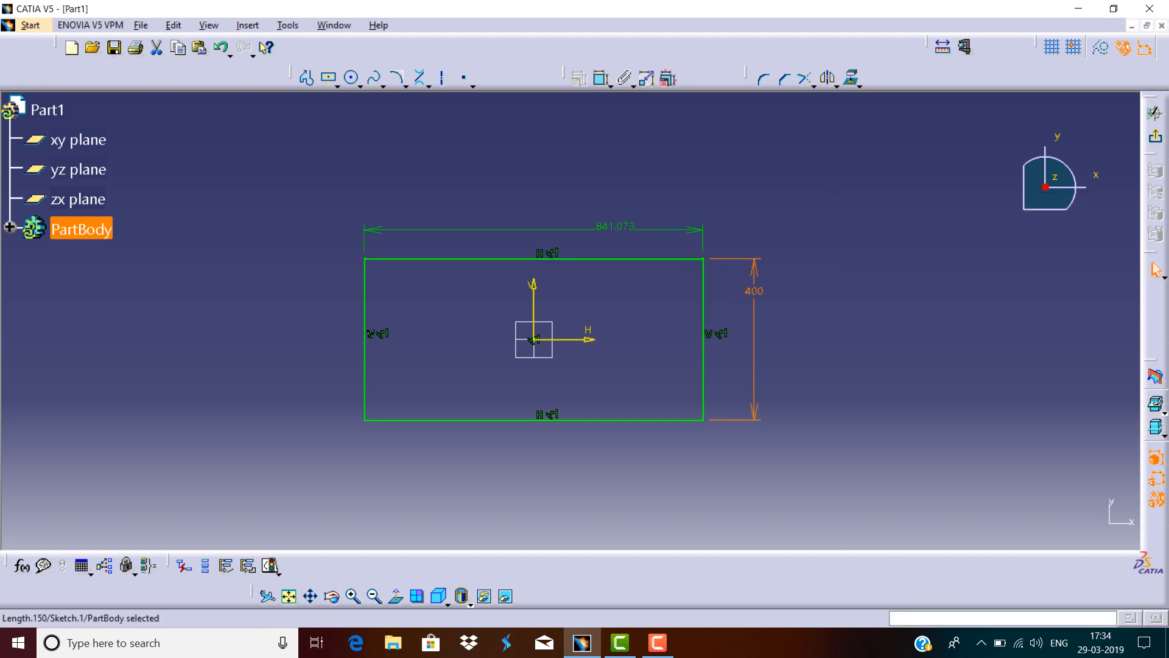
Set the rectangle's width dimension to 800 mm.
double_click(614, 226)
type("800")
key("Return")
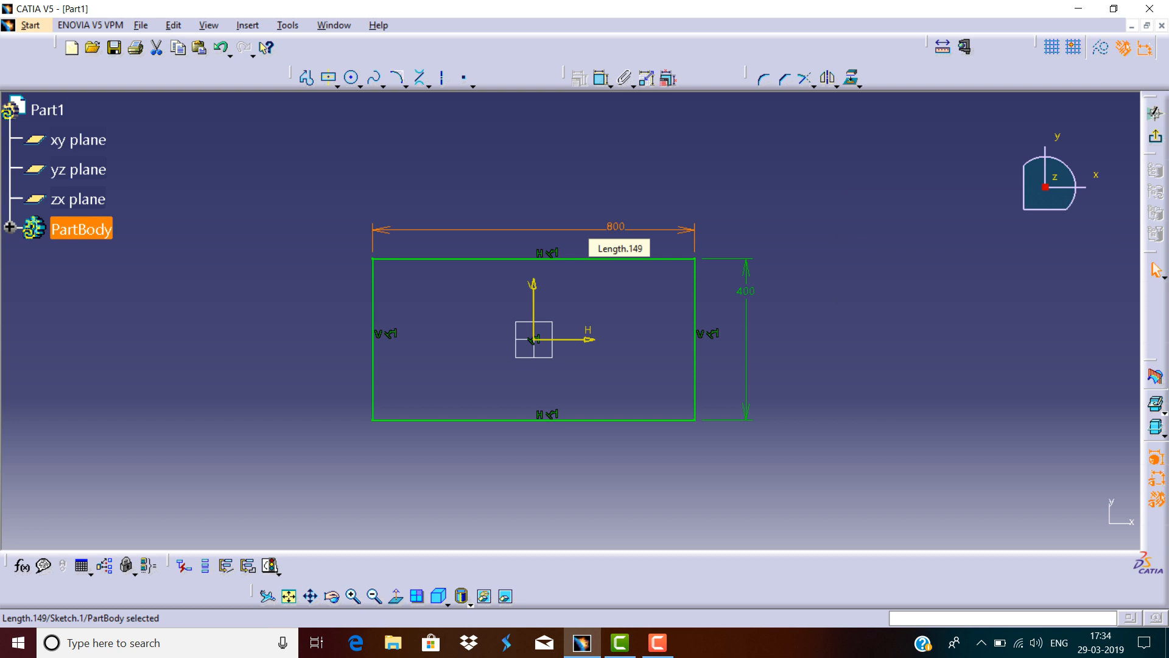
left_click(839, 174)
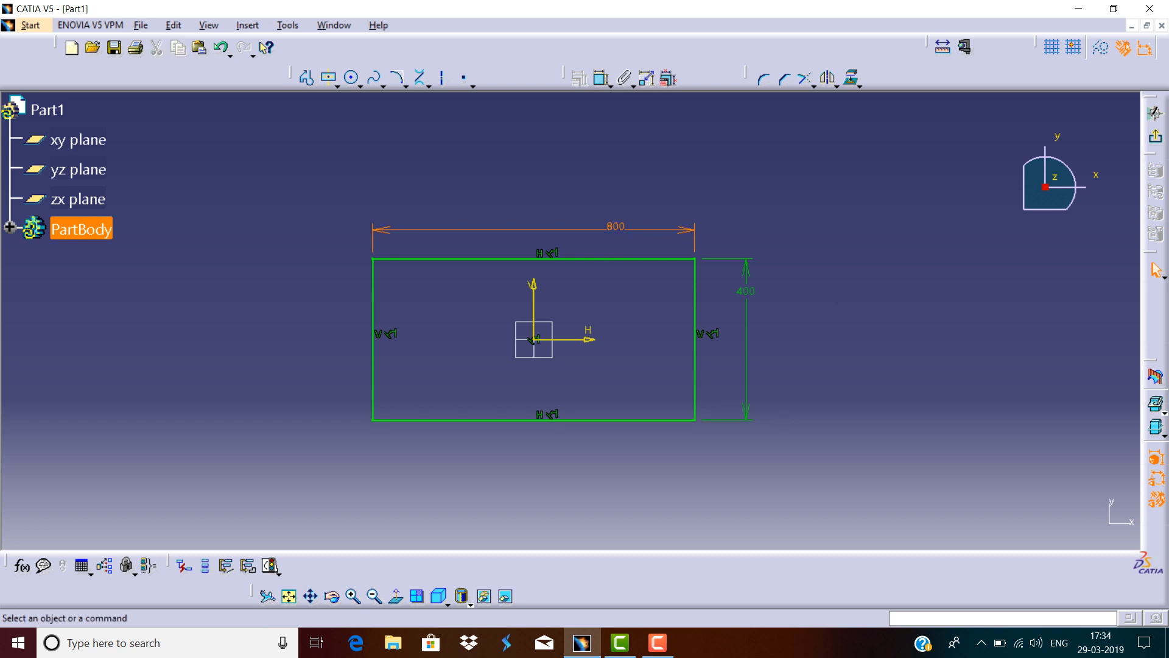
Select the entire rectangle sketch and delete it.
mouse_move(838, 173)
left_mouse_down()
mouse_move(355, 452)
mouse_move(280, 465)
left_mouse_up()
key("ctrl+a")
key("Delete")
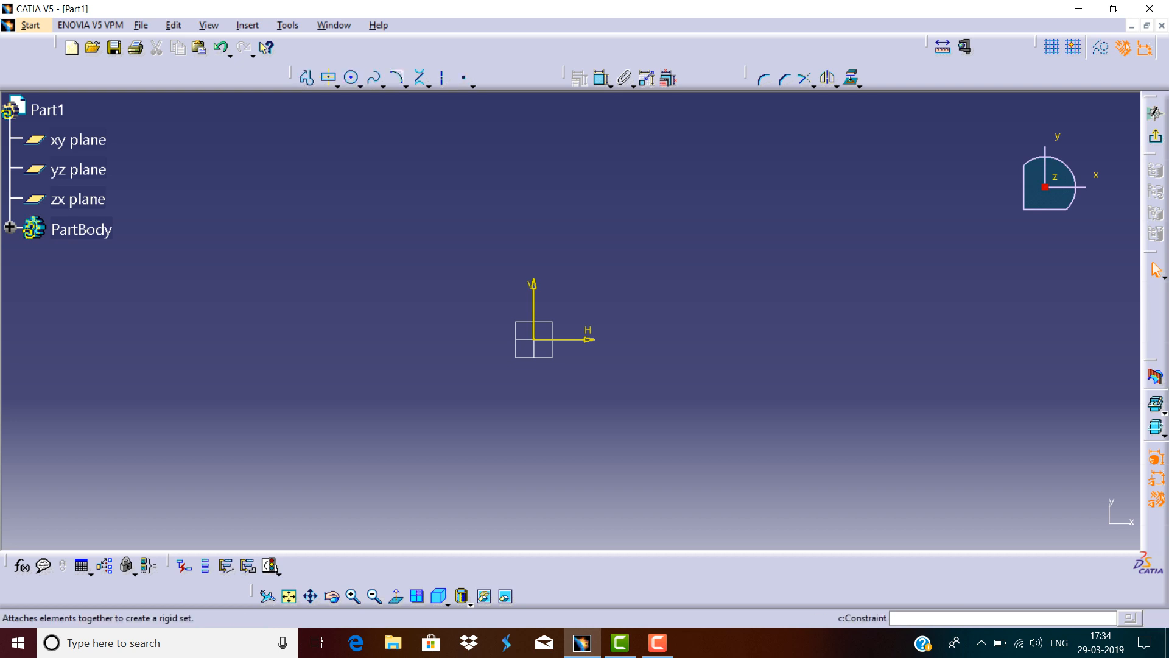
left_click(406, 86)
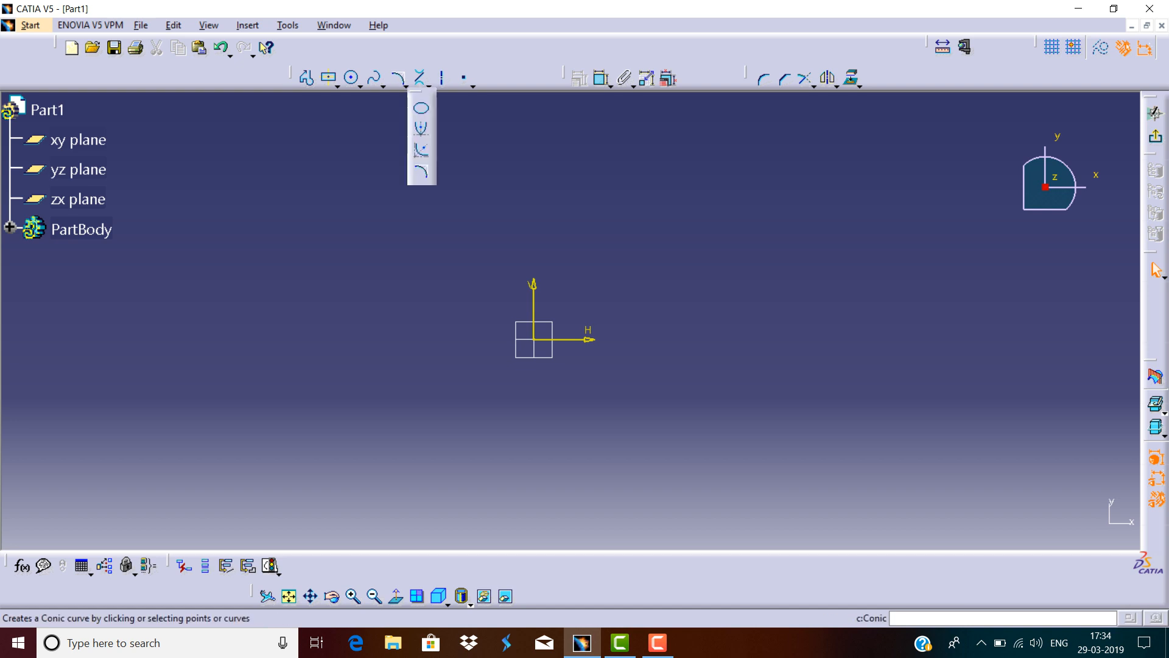
left_click(430, 86)
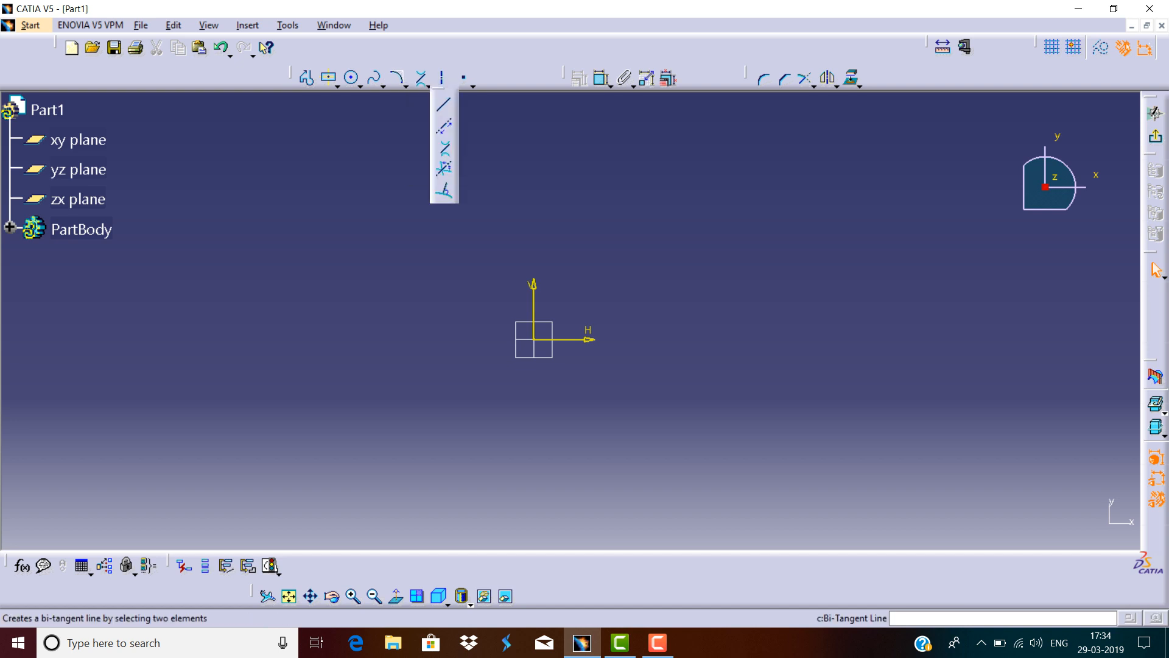
left_click(444, 104)
left_click(407, 86)
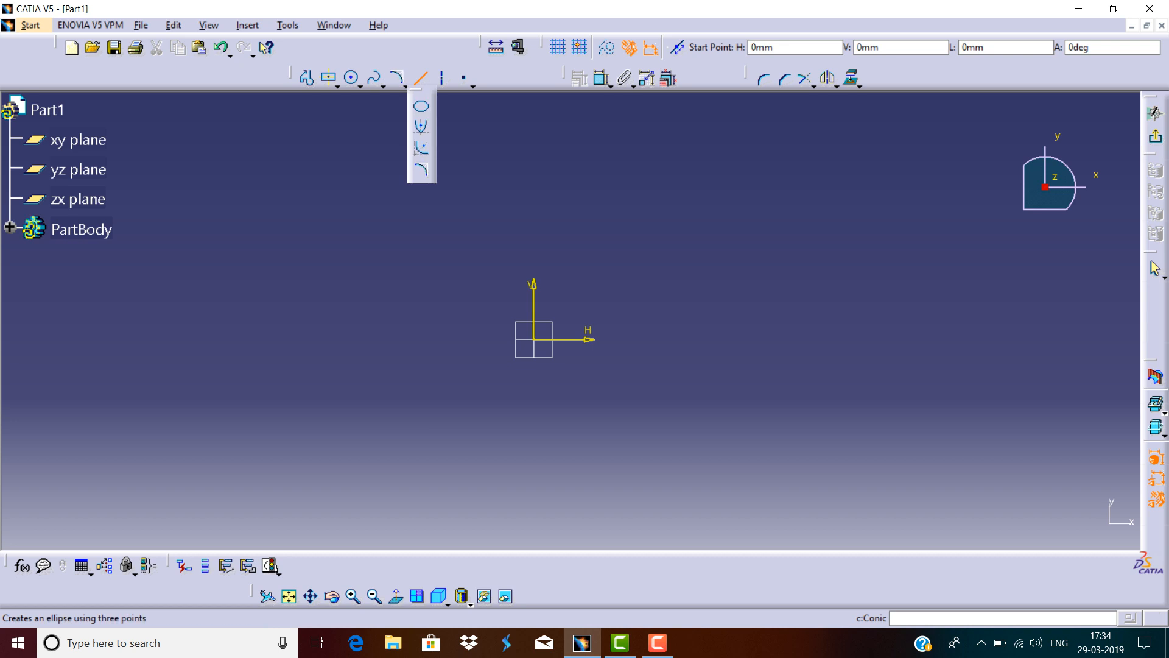
left_click(421, 106)
key("Escape")
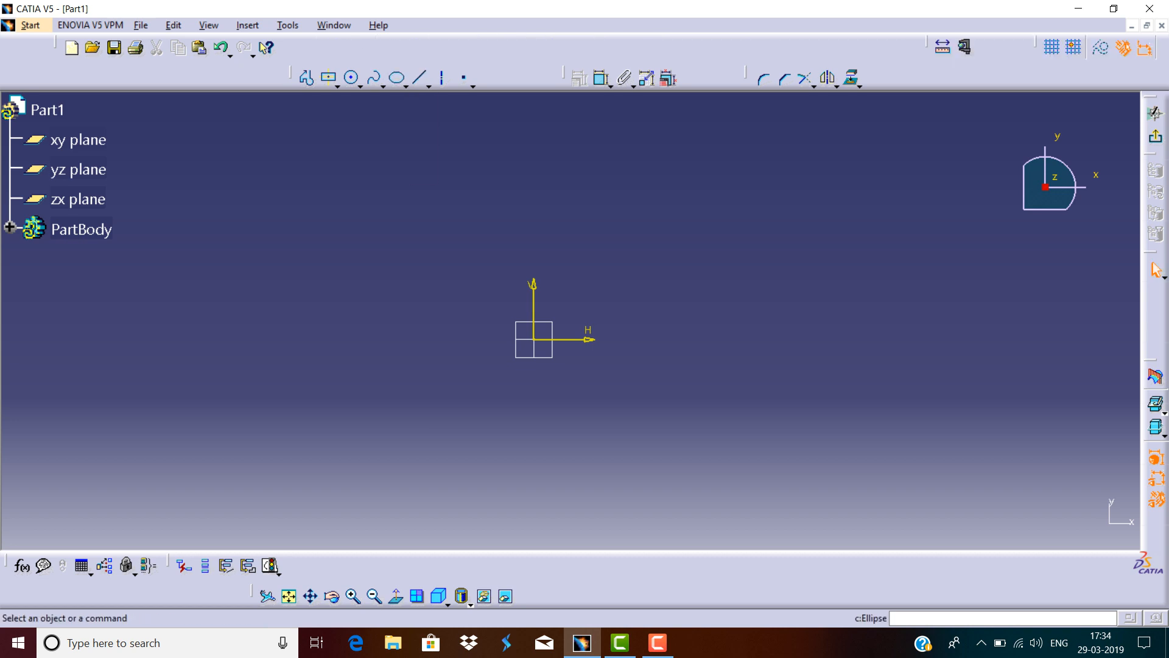
left_click(383, 87)
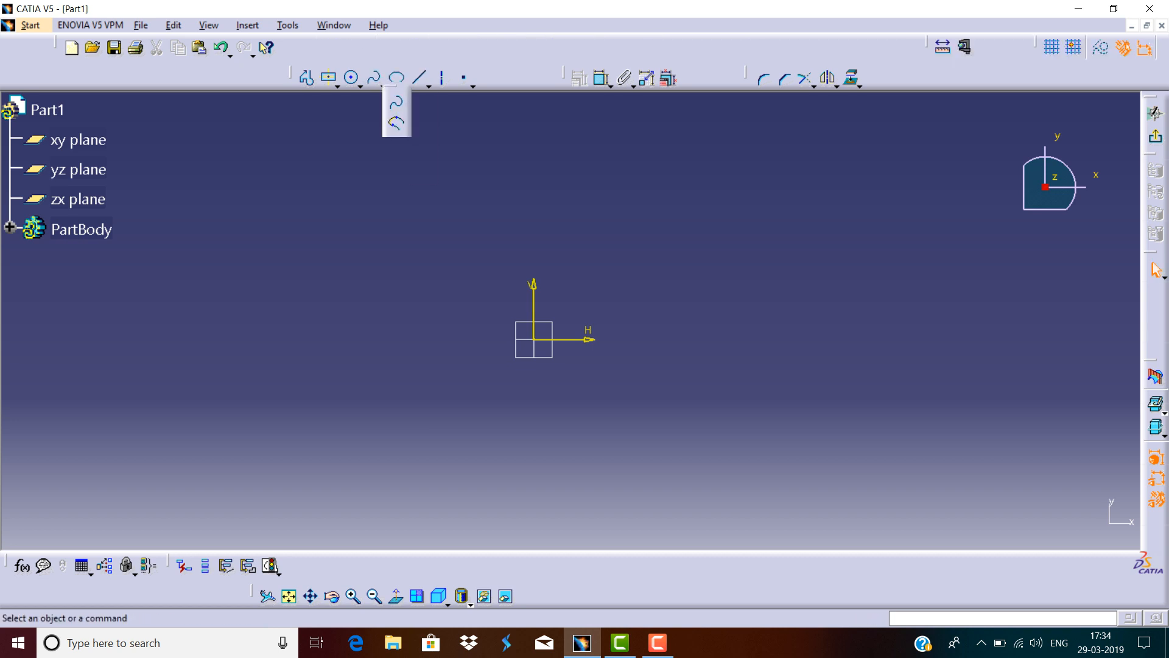
Start the Rectangle tool to draw a new rectangle.
left_click(338, 87)
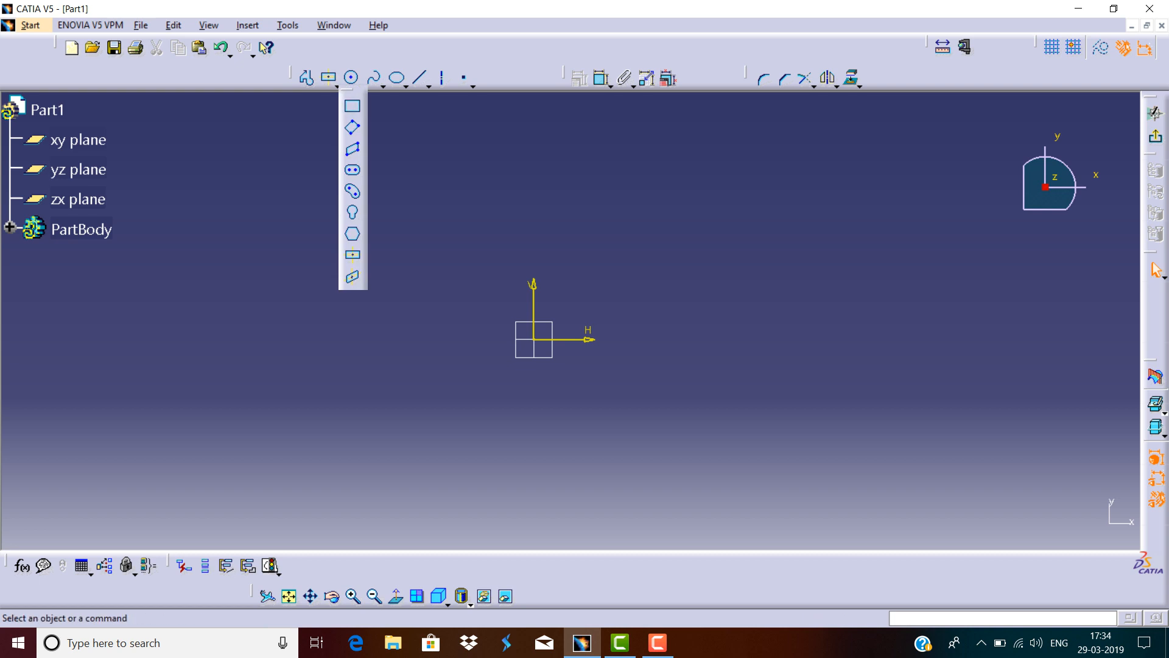
left_click(352, 106)
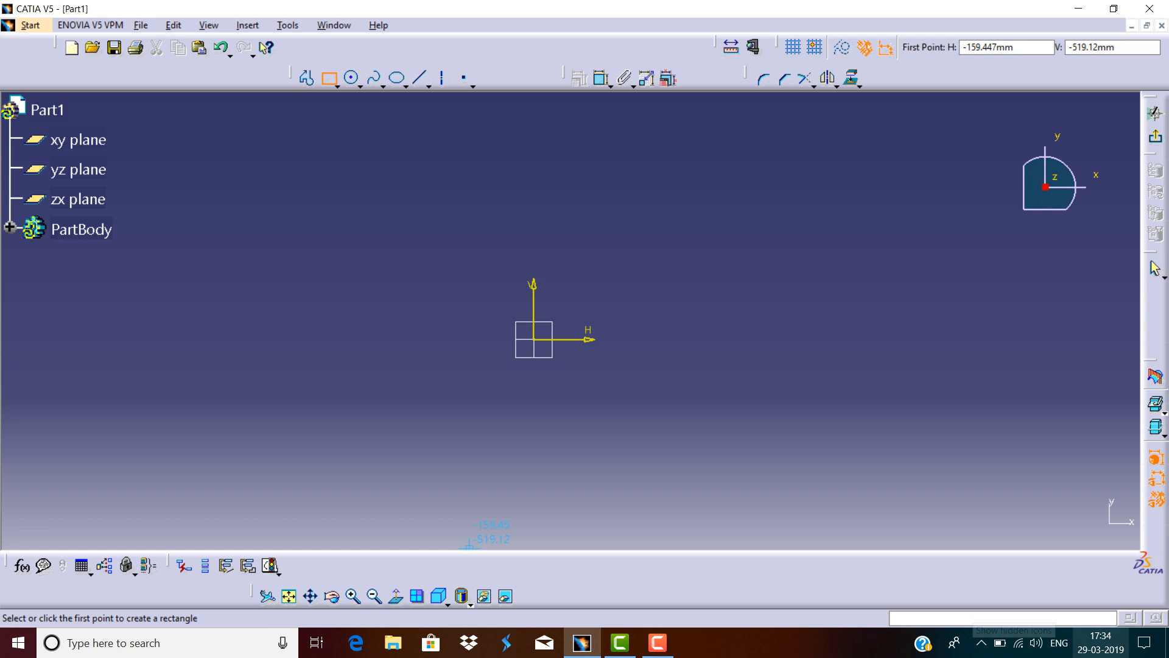
left_click(658, 643)
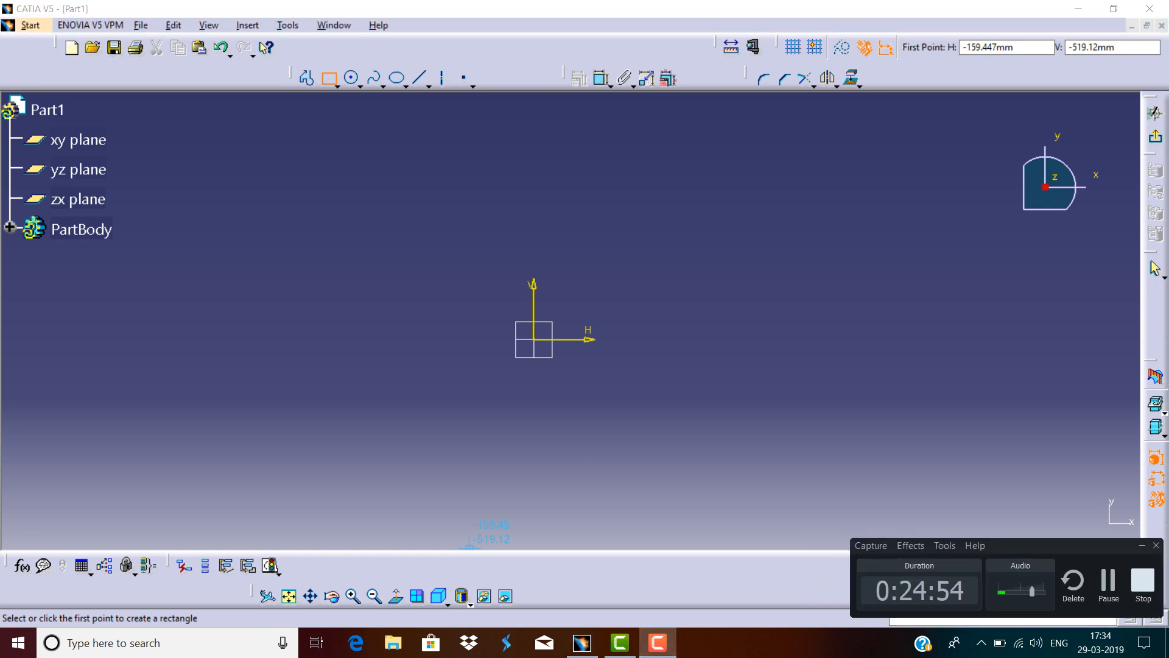